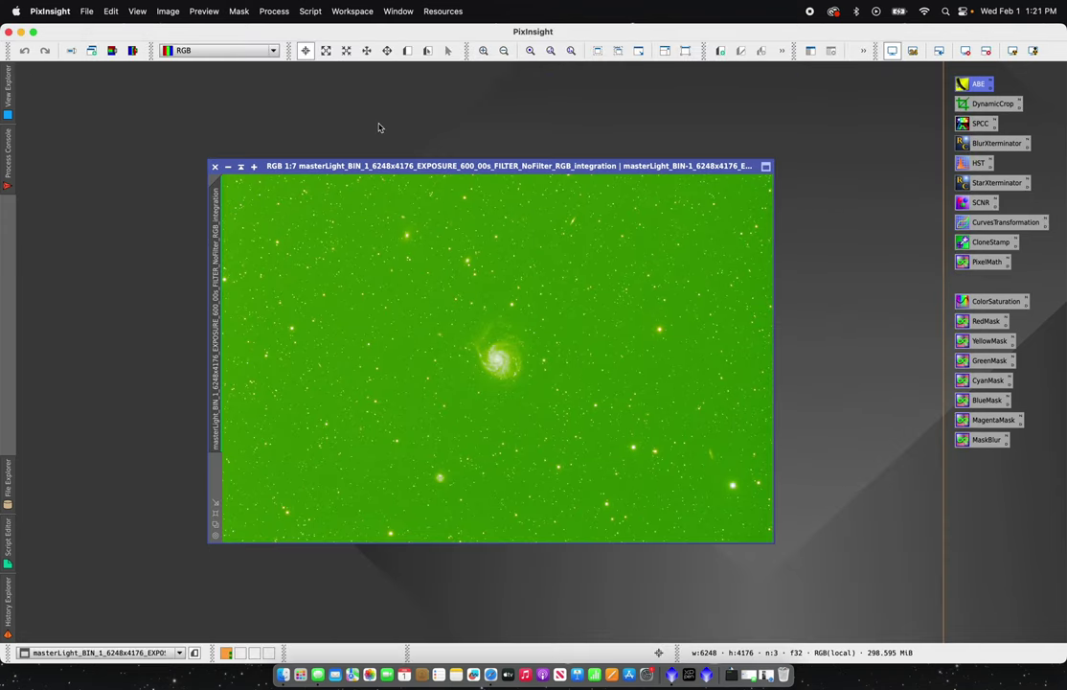
- Move the master light image window aside and open the AutomaticBackgroundExtractor process
left_click_drag(390, 160, 389, 135)
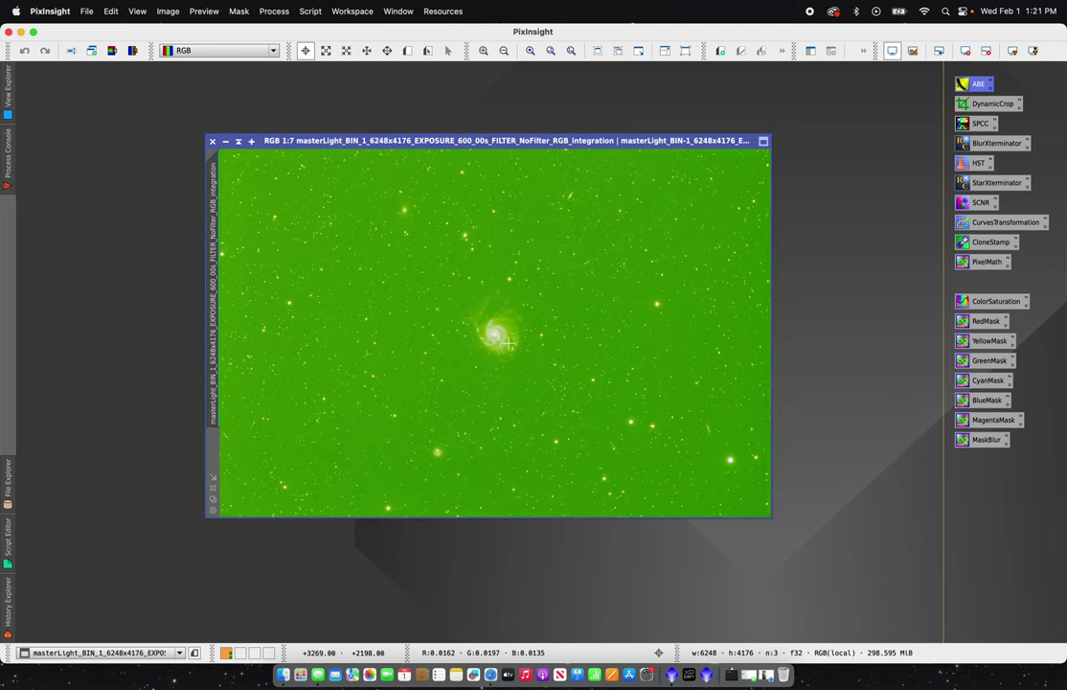
left_click_drag(354, 141, 309, 134)
left_click_drag(642, 142, 551, 140)
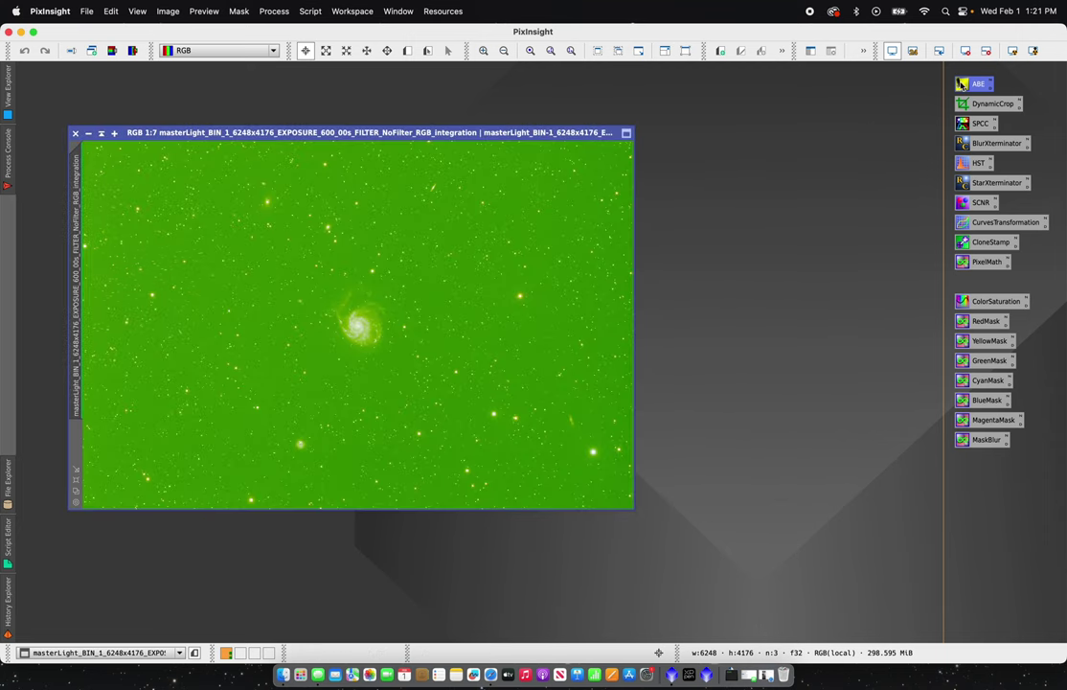
double_click(962, 85)
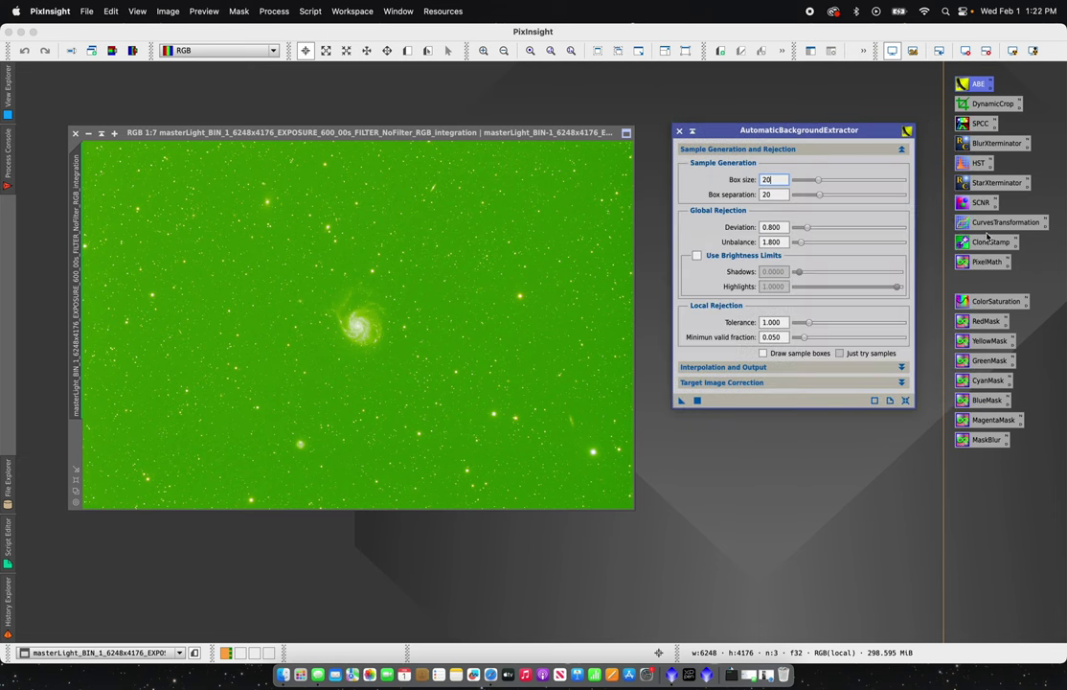
left_click(274, 11)
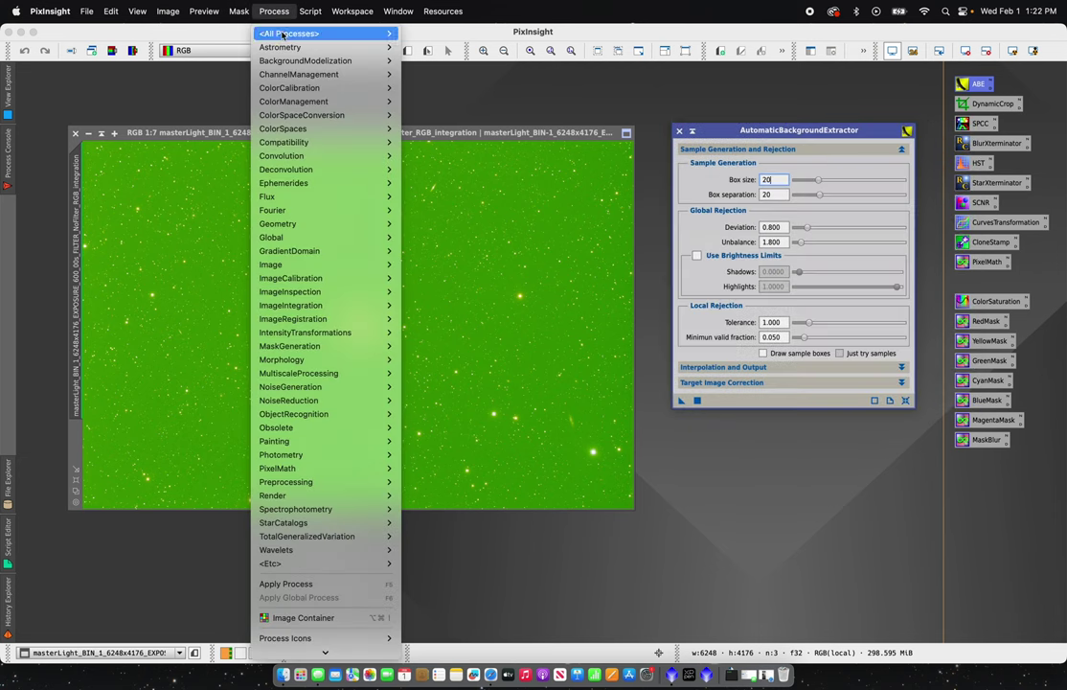
mouse_move(287, 33)
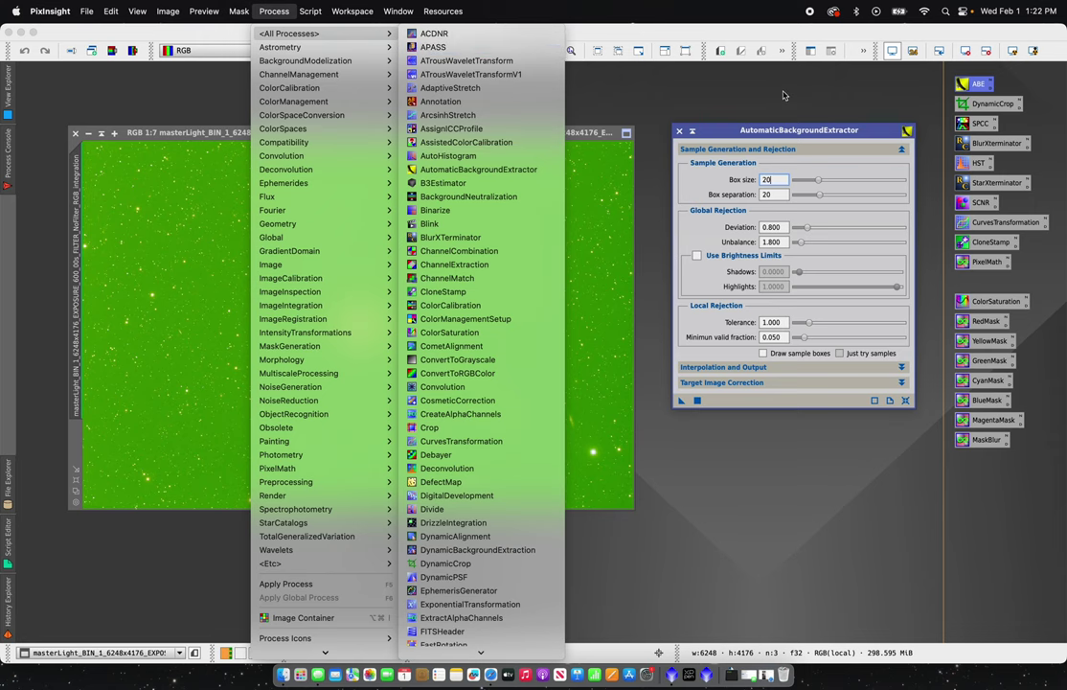
left_click(678, 90)
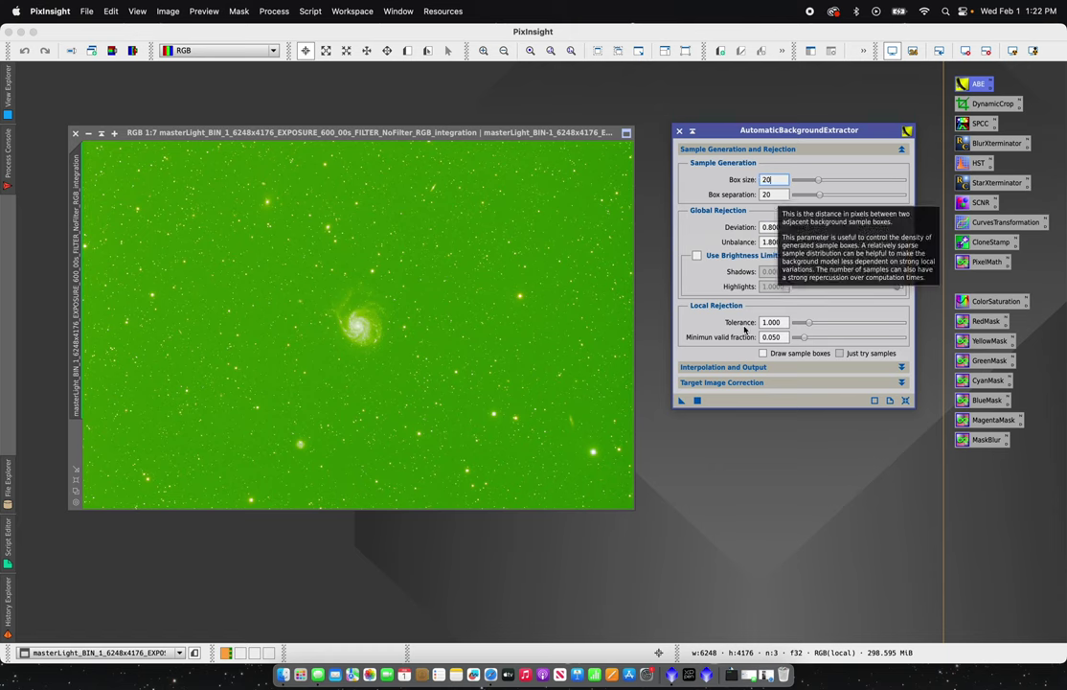
- Run AutomaticBackgroundExtractor on the master light image with Subtraction as the correction
left_click(756, 367)
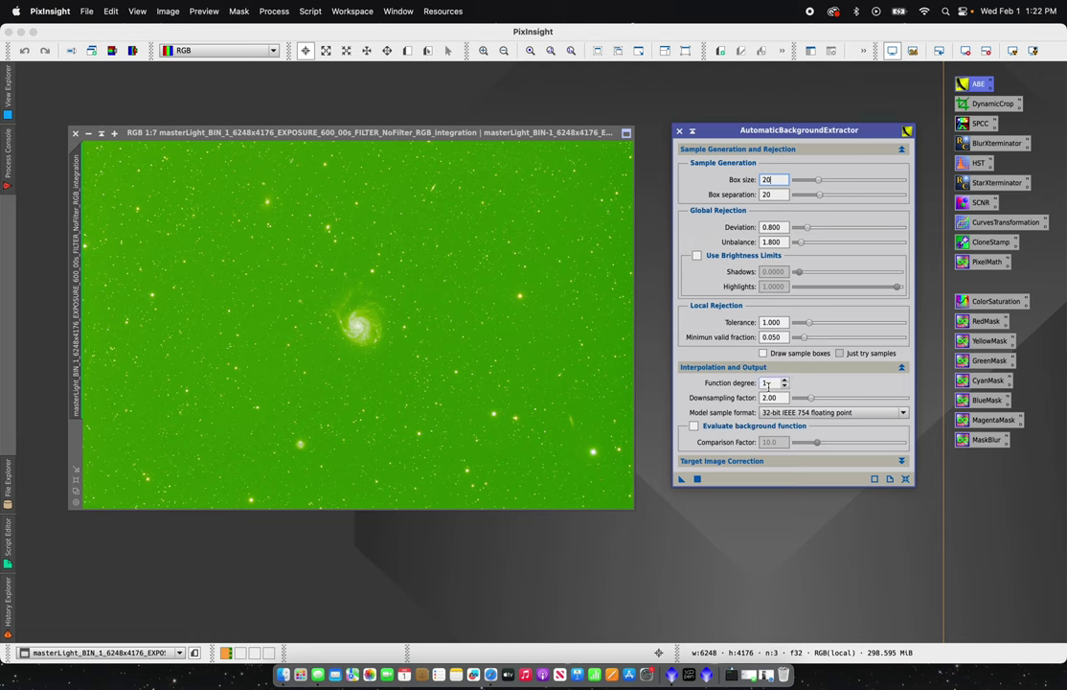
left_click(725, 462)
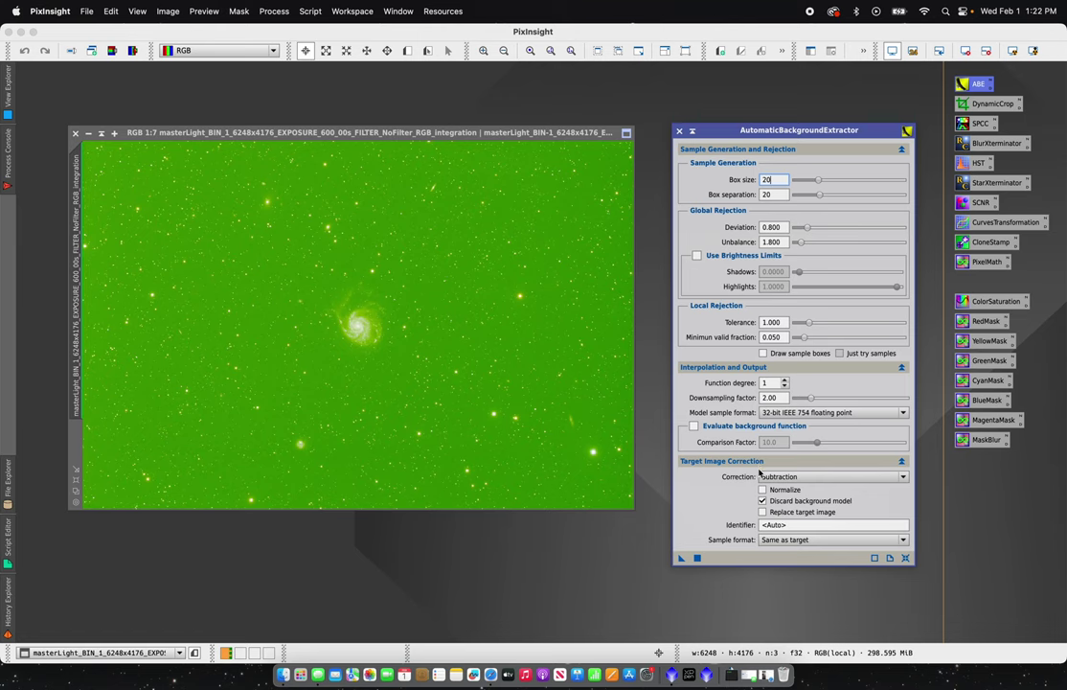
left_click(762, 476)
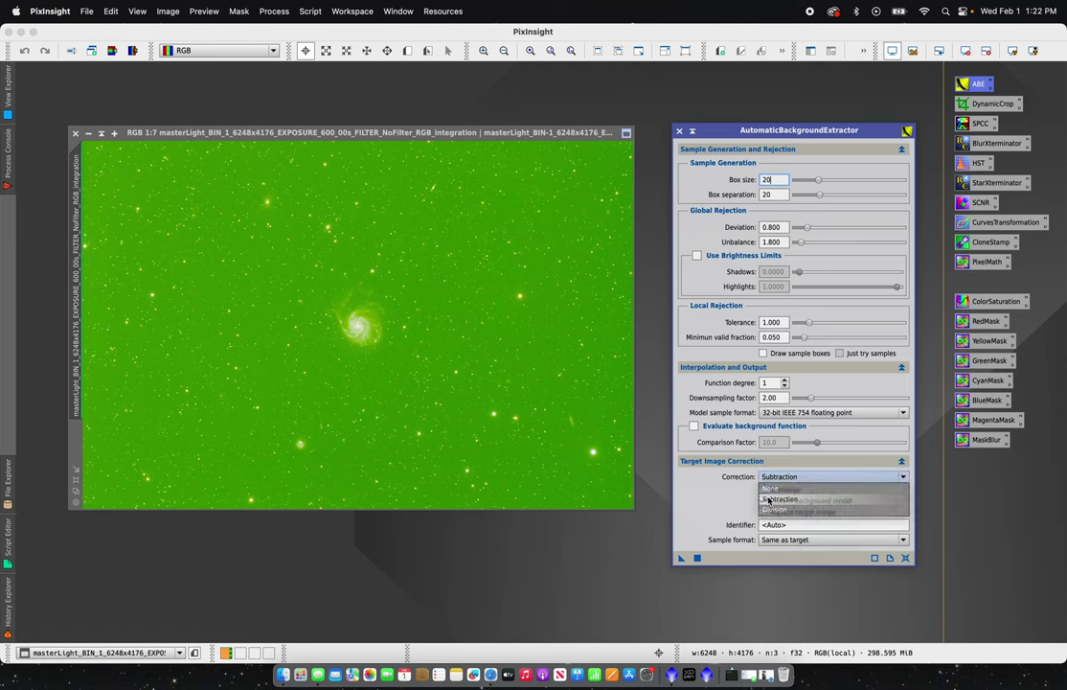
left_click(768, 499)
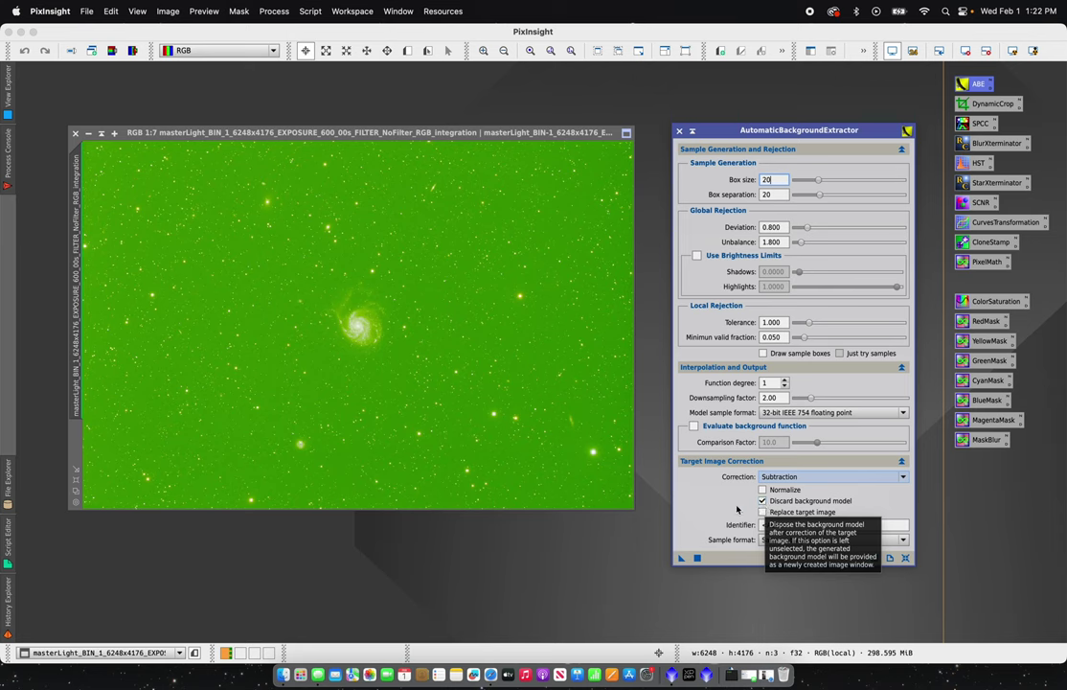
left_click_drag(680, 558, 462, 352)
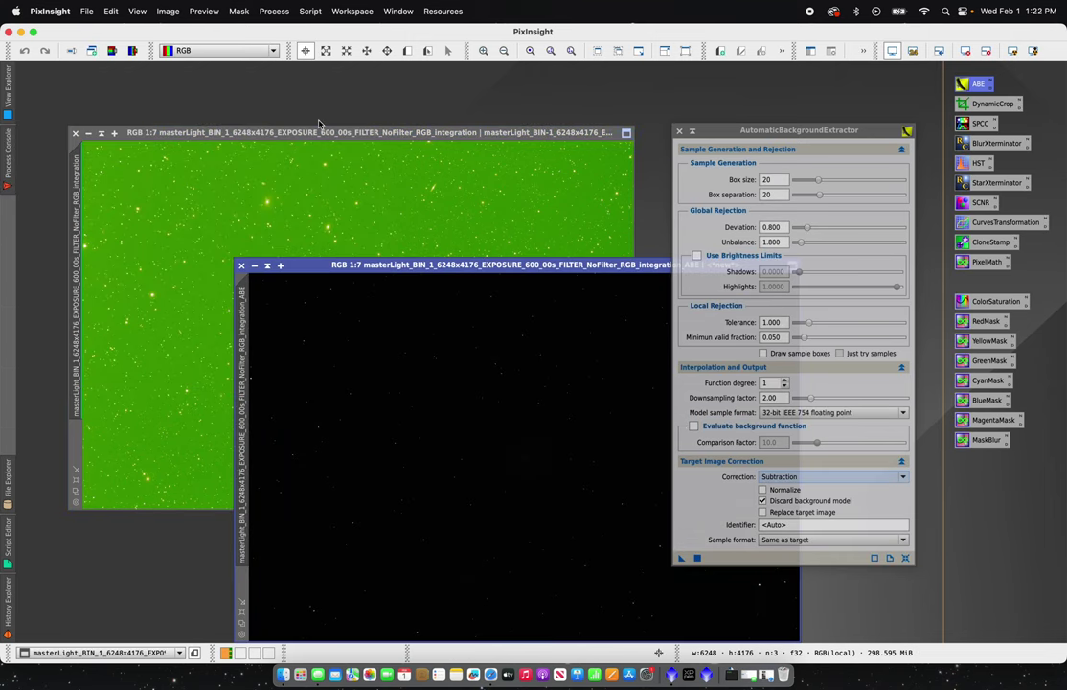
- Minimize the original master light and auto-stretch the display of the background-extracted image, closing the extractor dialog
left_click(88, 130)
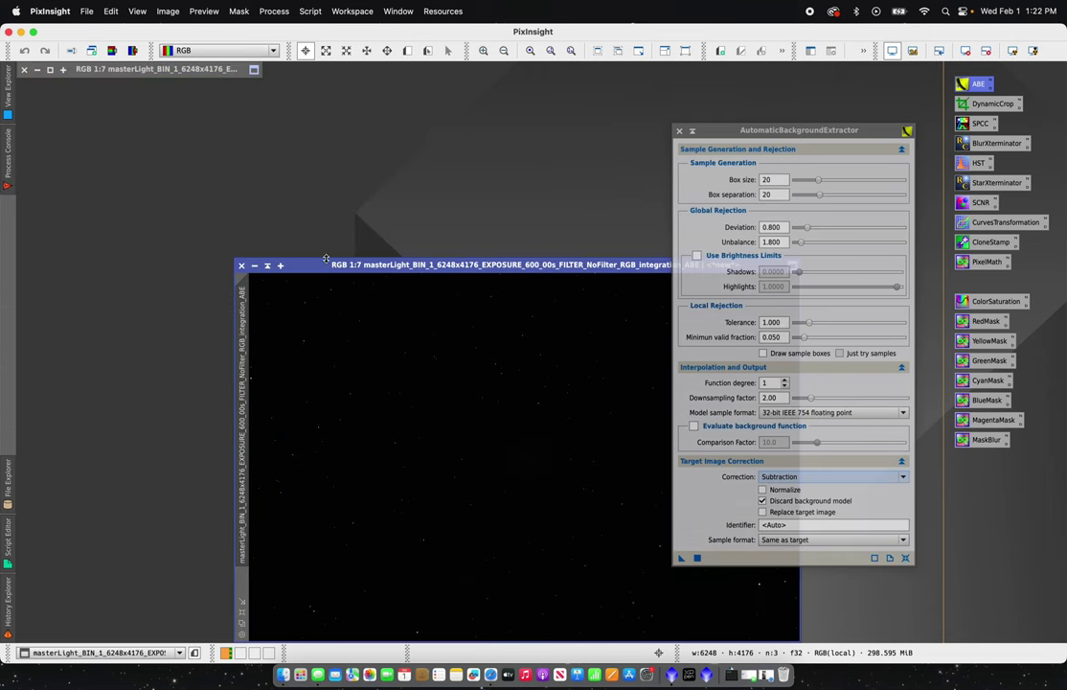
left_click_drag(325, 259, 140, 130)
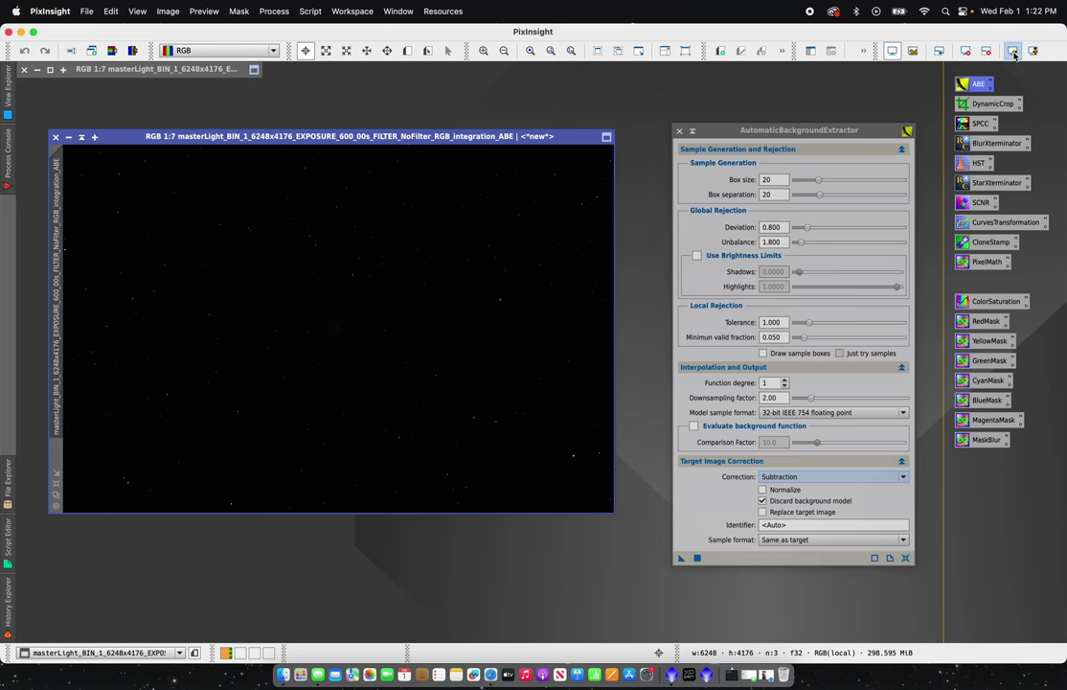
left_click(1013, 53)
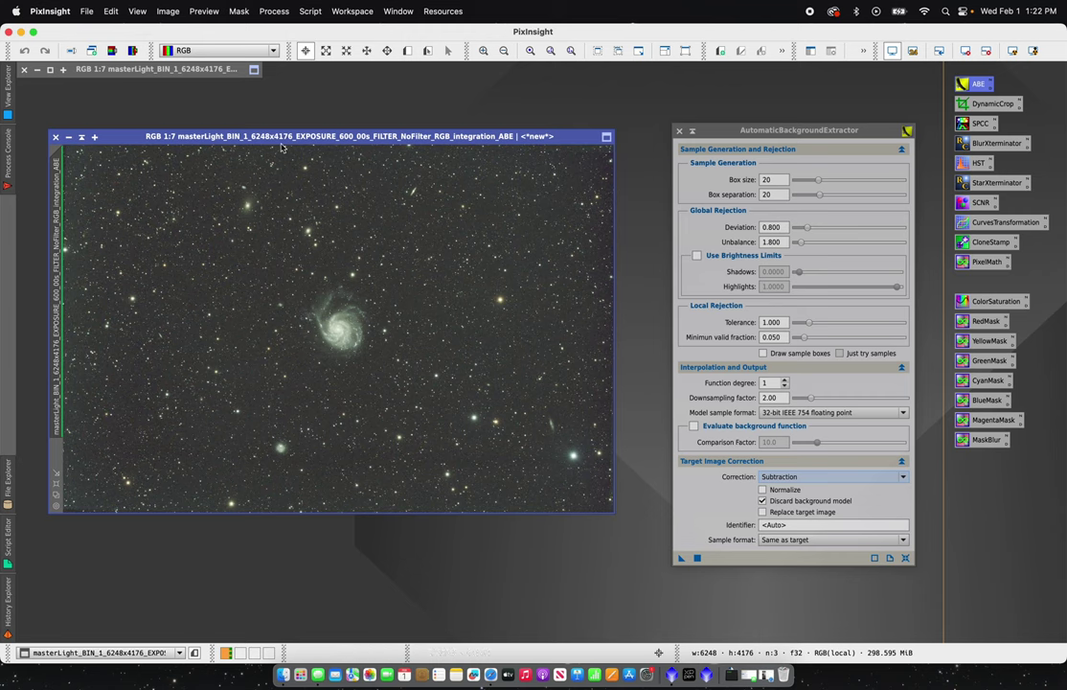
left_click(676, 129)
- Crop the edges of the background-extracted image with DynamicCrop to about 5924 × 3888 pixels
key("super+minus")
key("super+minus")
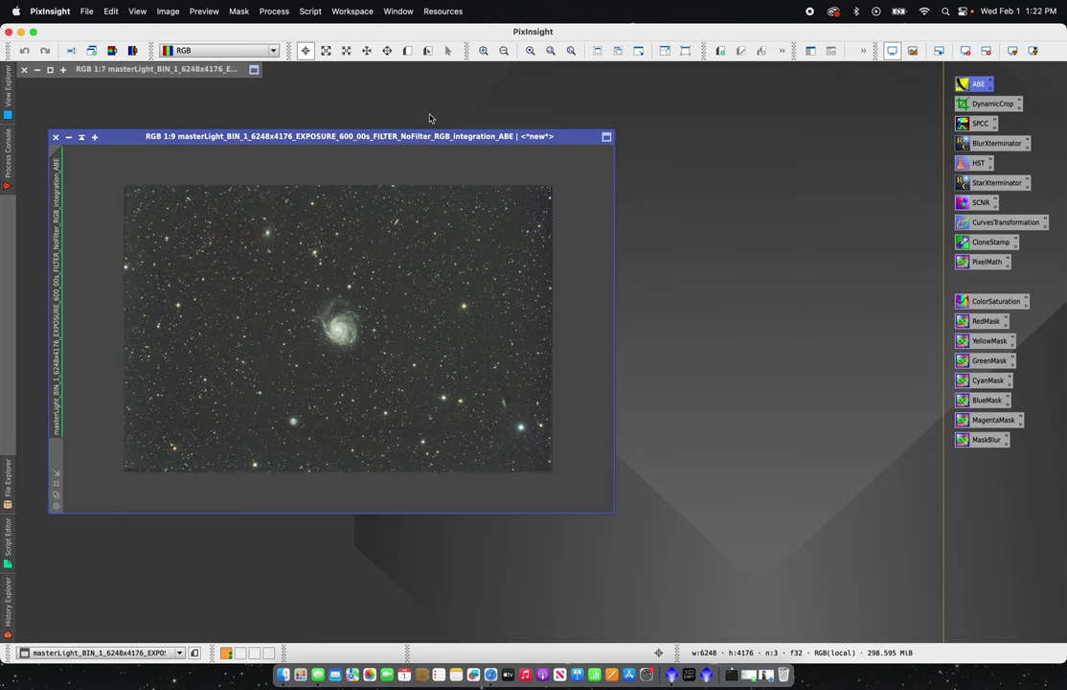
left_click_drag(387, 137, 459, 137)
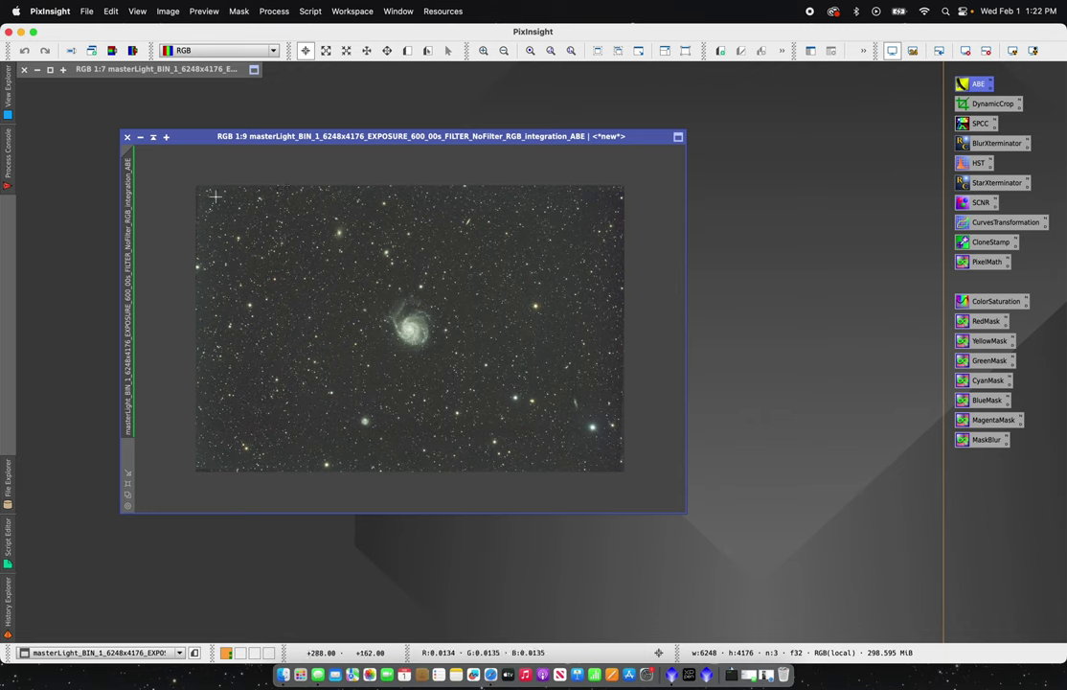
left_click(964, 108)
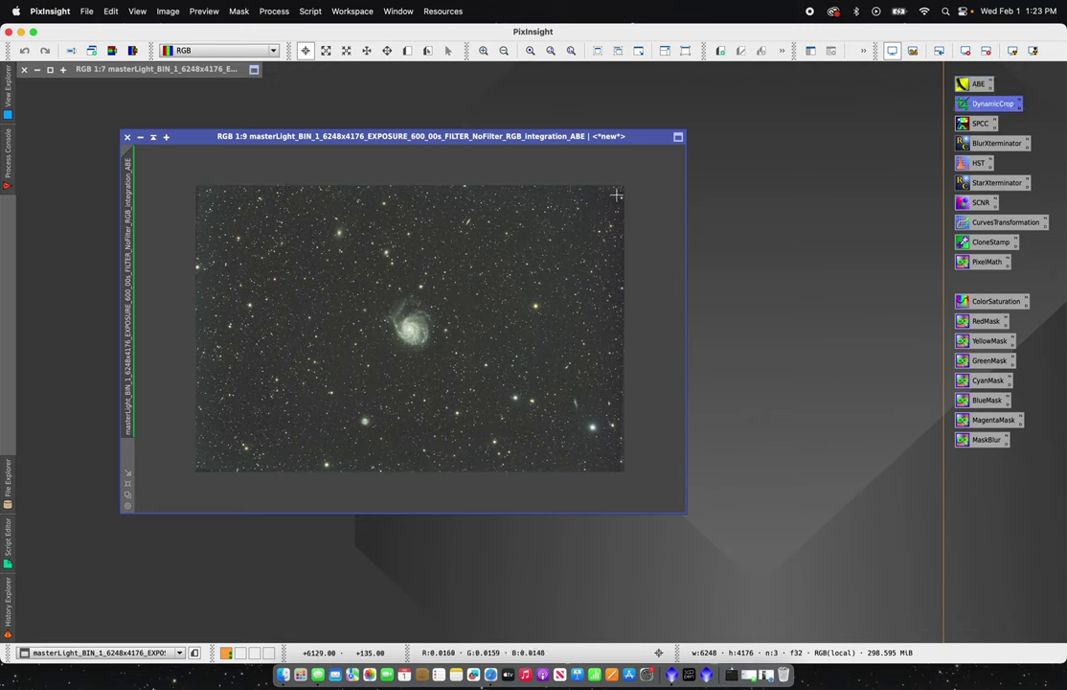
left_click_drag(197, 468, 227, 457)
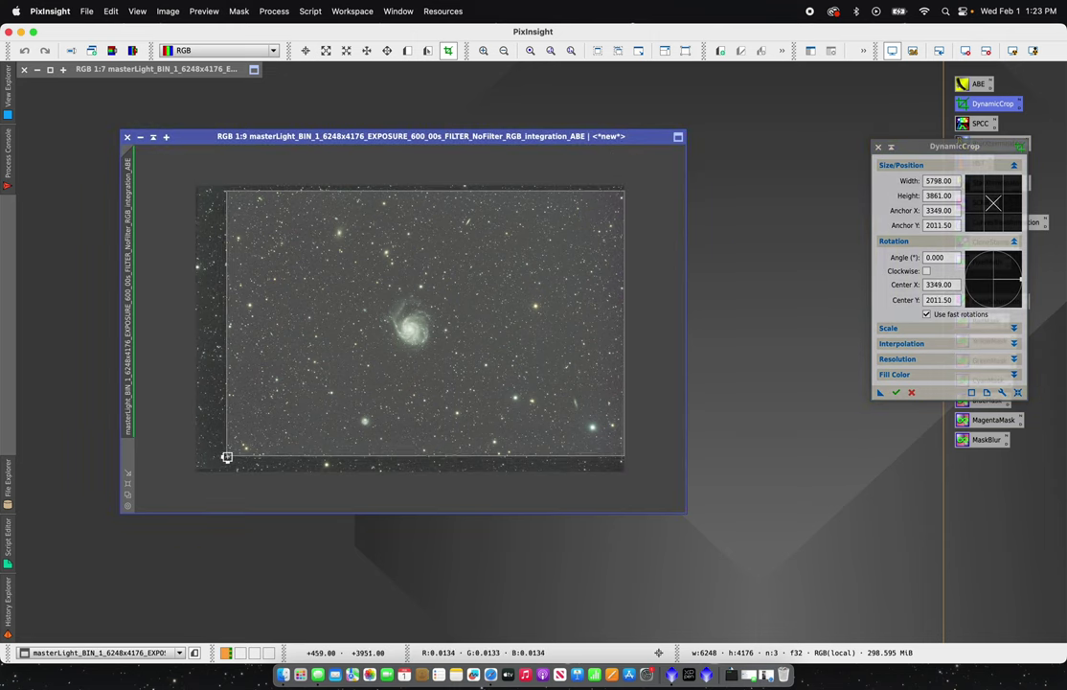
left_click_drag(614, 350, 606, 353)
left_click_drag(219, 314, 209, 314)
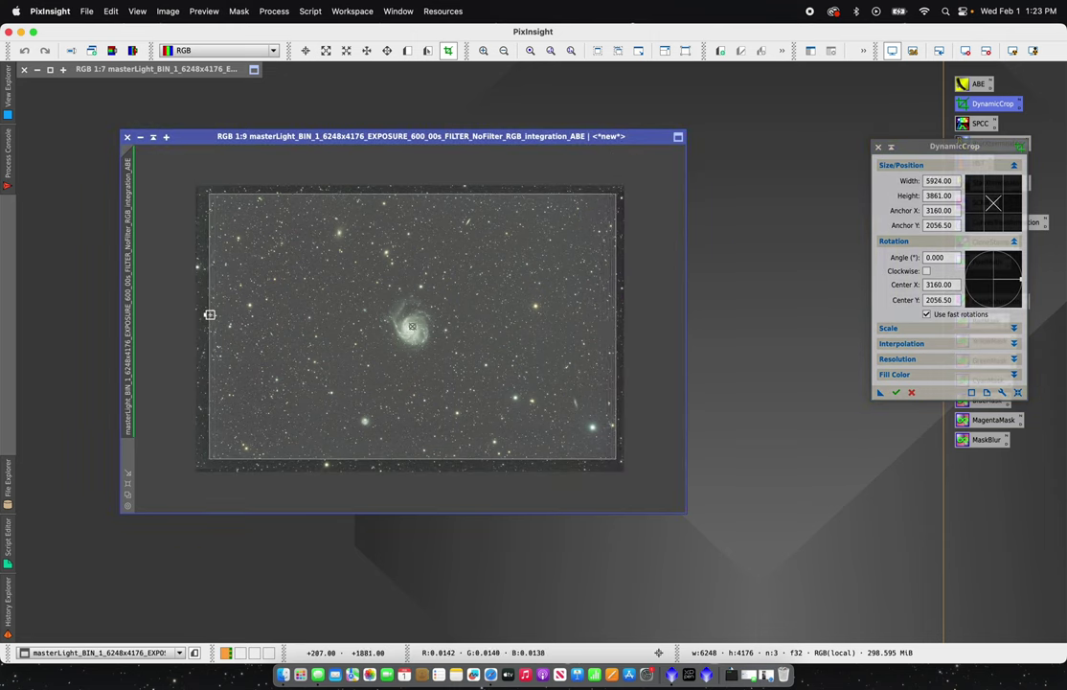
double_click(422, 456)
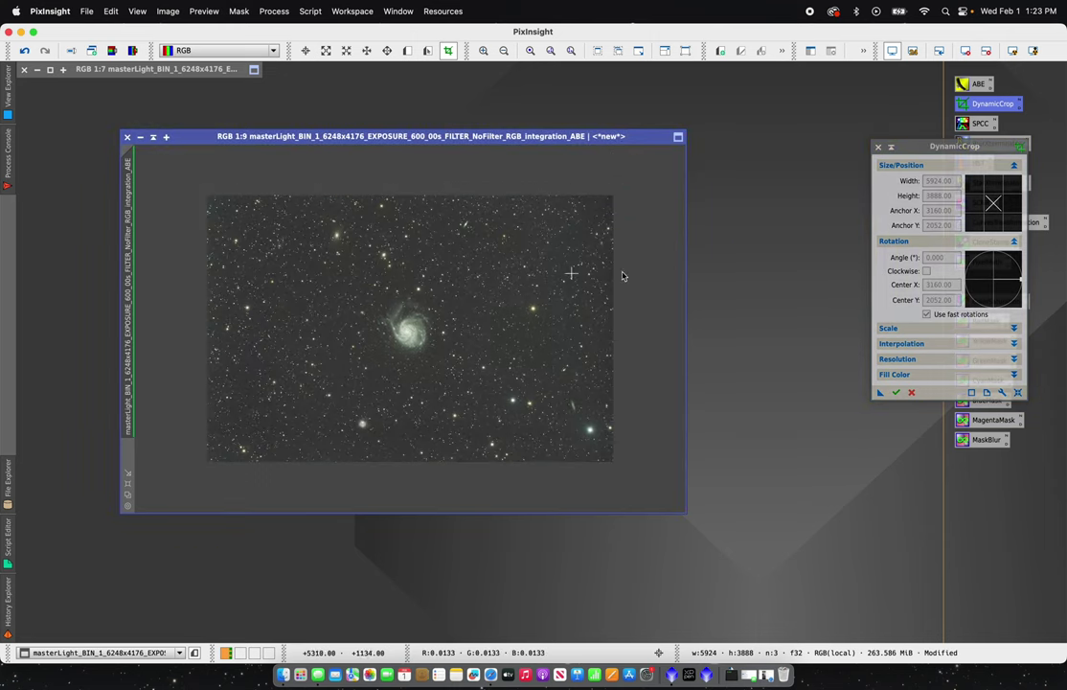
left_click(878, 148)
- Open SpectrophotometricColorCalibration beside the image and set the QE curve to Sony IMX411/455/461/533/571
left_click_drag(608, 141, 558, 142)
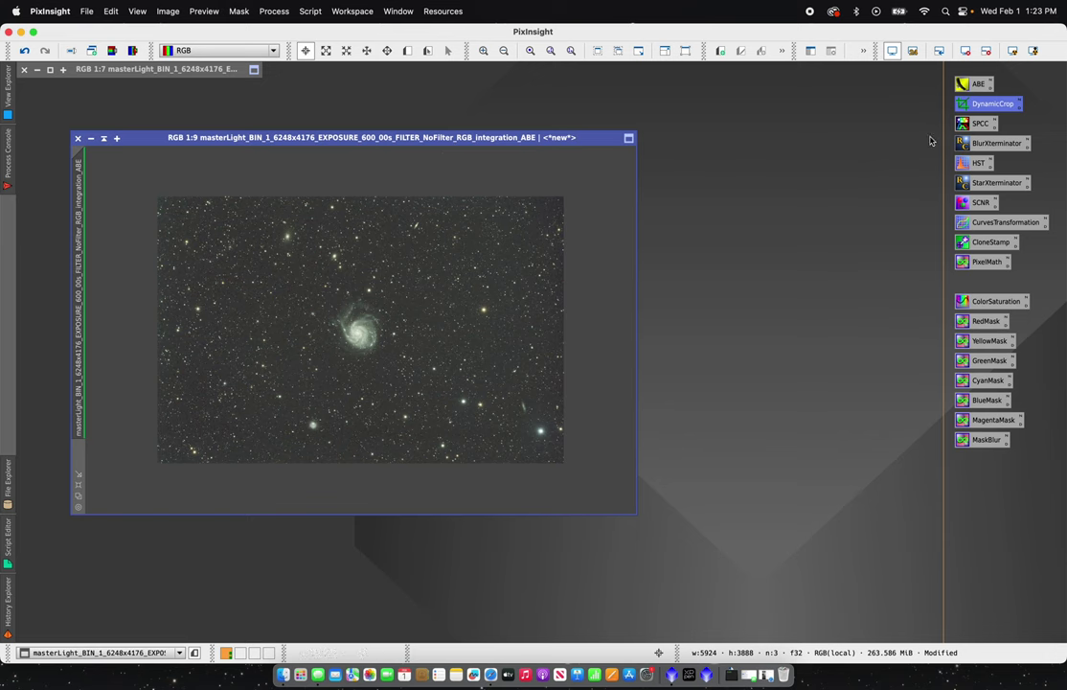
double_click(969, 124)
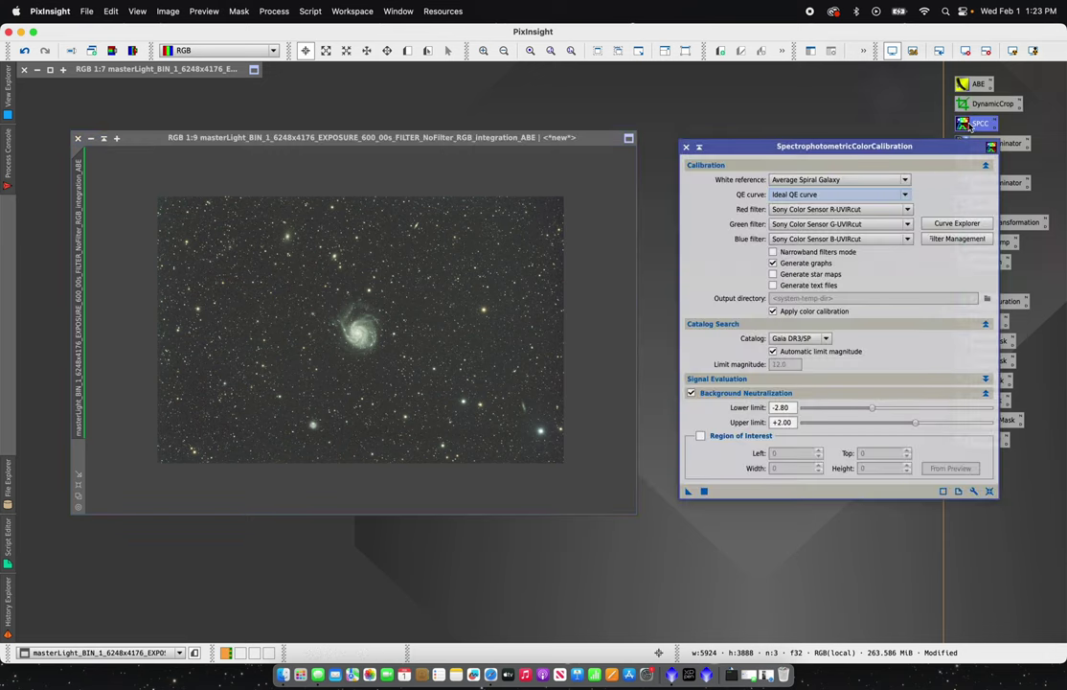
left_click_drag(829, 152, 800, 145)
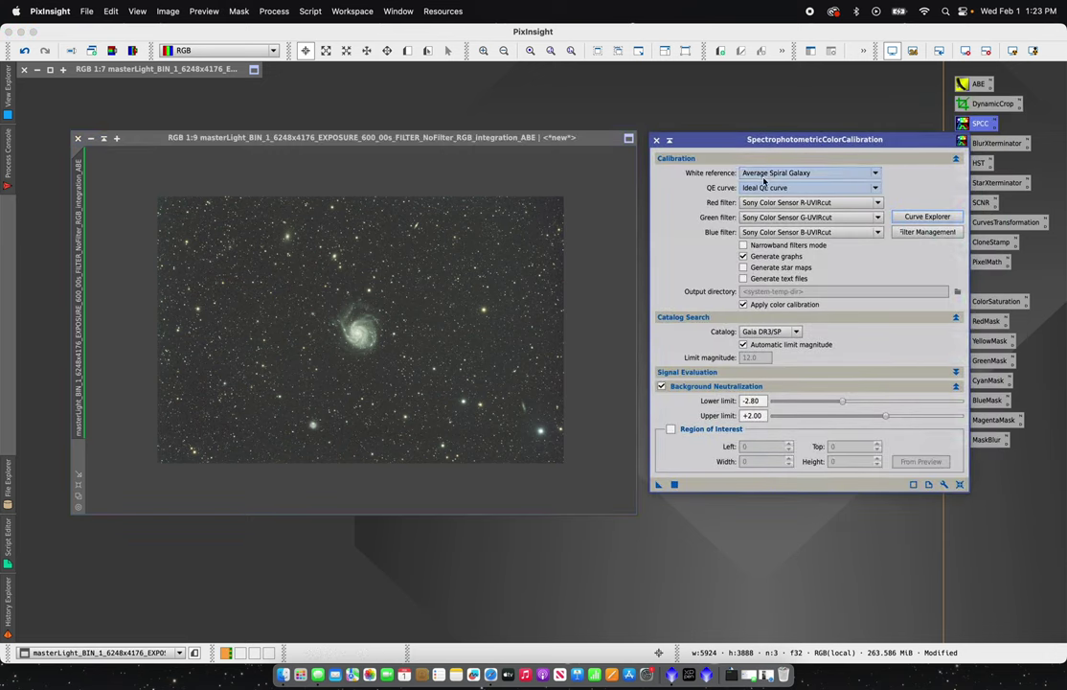
left_click(762, 189)
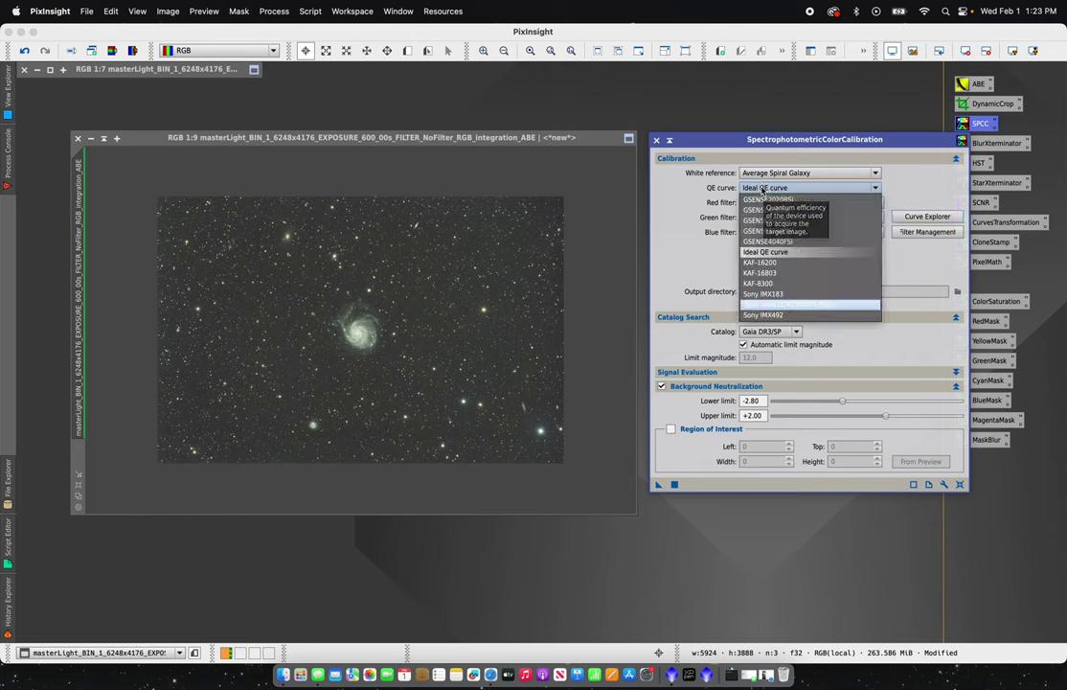
left_click(771, 305)
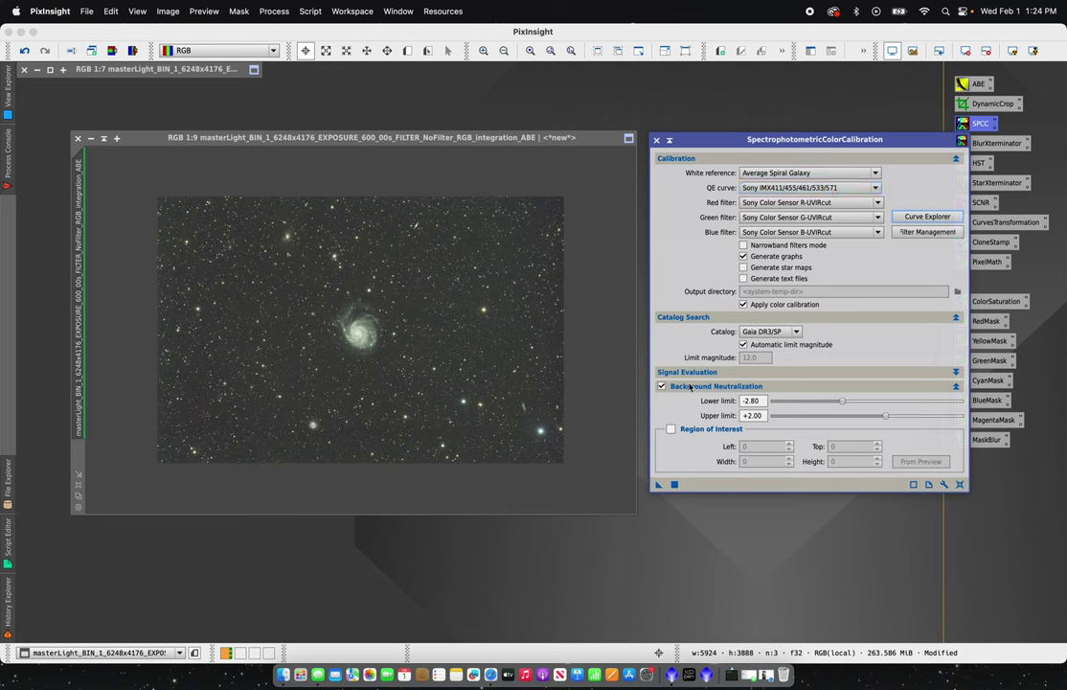
- Enable the region of interest for background neutralization and draw a small preview on empty sky beside the galaxy
left_click(670, 429)
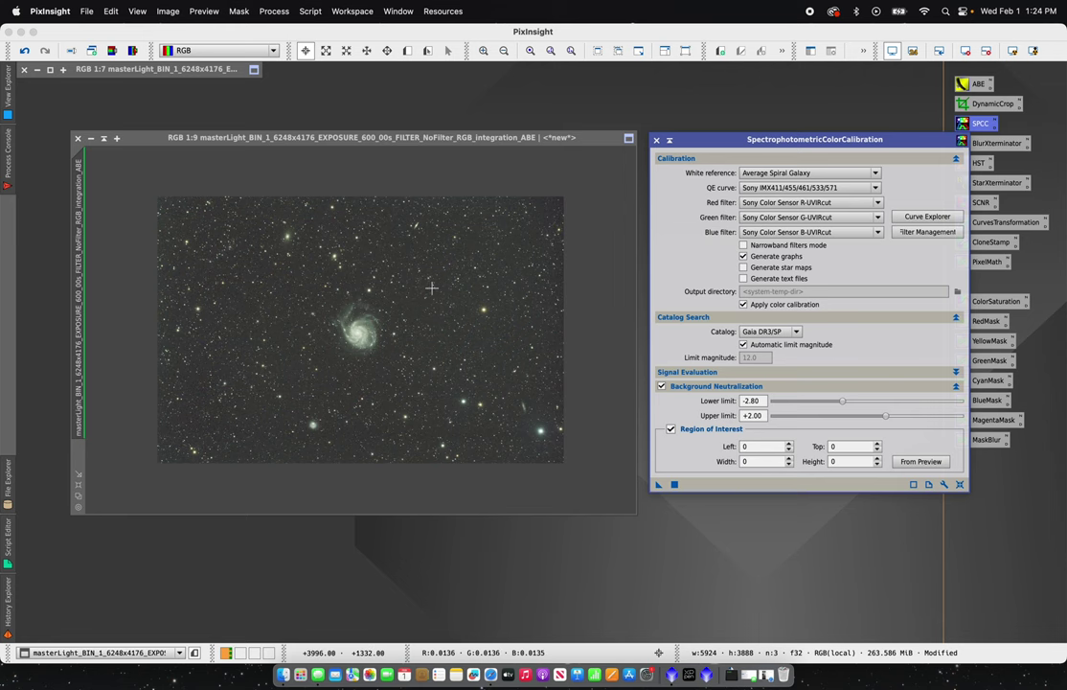
key("super+plus")
key("super+plus")
key("super+plus")
key("super+plus")
key("super+plus")
key("super+plus")
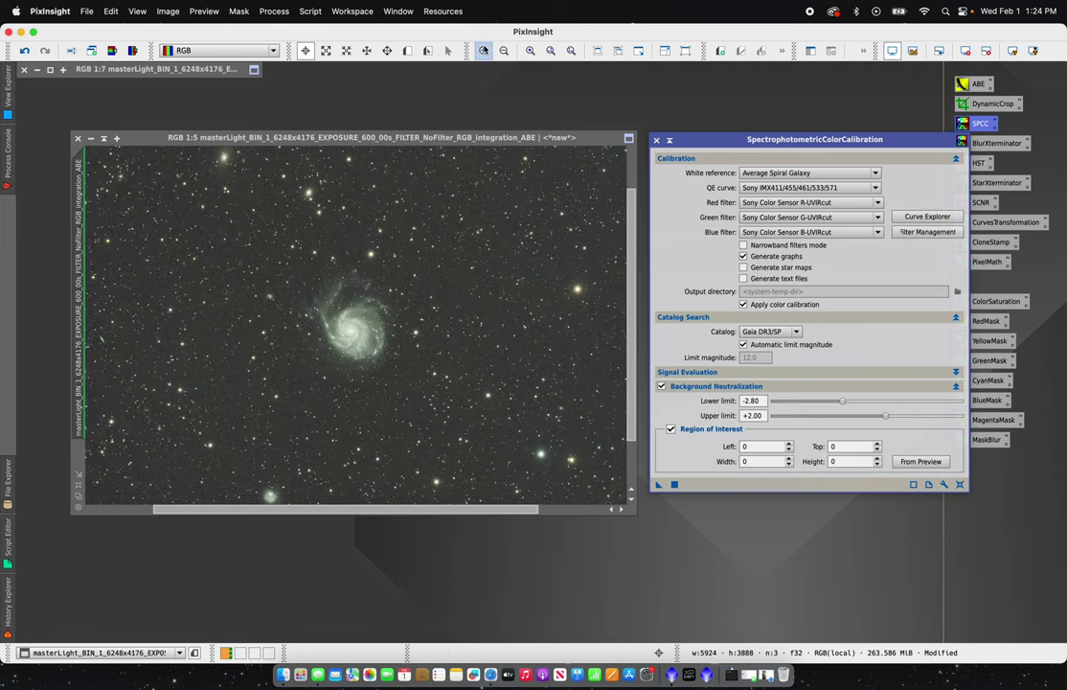
left_click(406, 51)
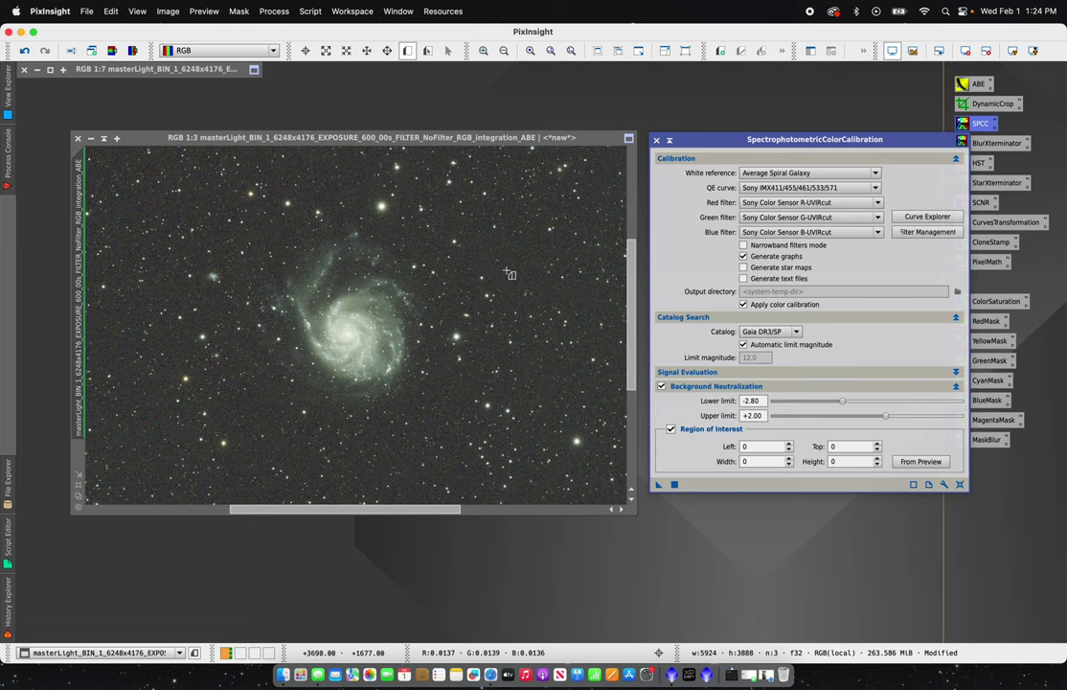
left_click_drag(505, 269, 520, 284)
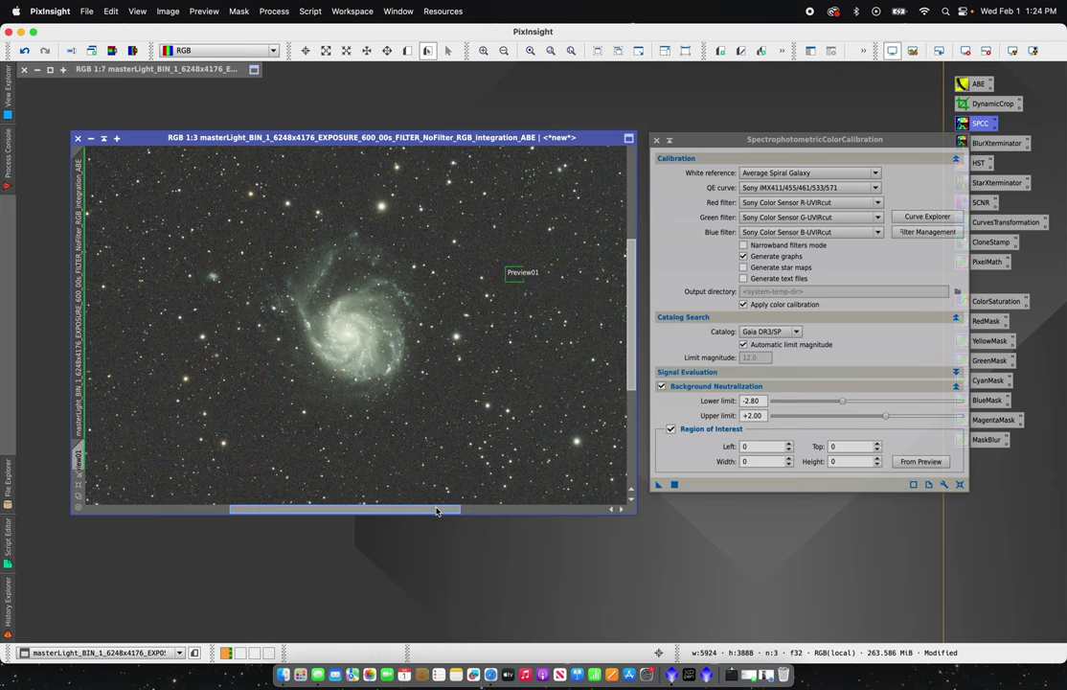
- Narrow the preview box so it covers a patch of dark background sky without bright stars
scroll(537, 421, "right", 5)
scroll(635, 339, "up", 3)
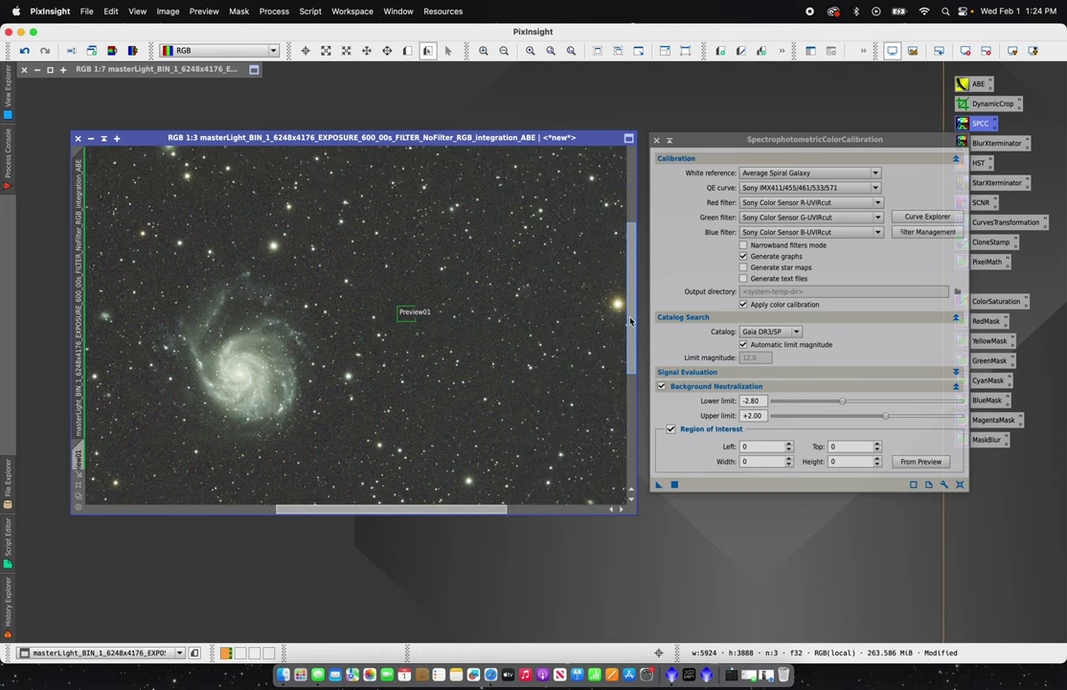
left_click(485, 51)
left_click(485, 51)
left_click(484, 51)
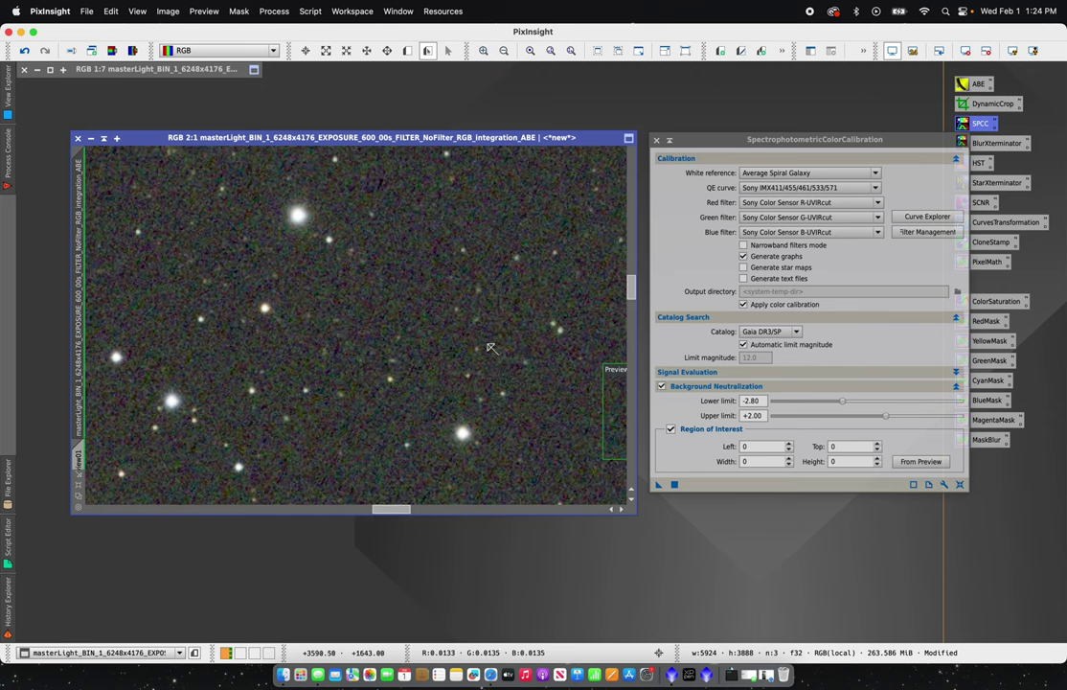
scroll(383, 450, "right", 10)
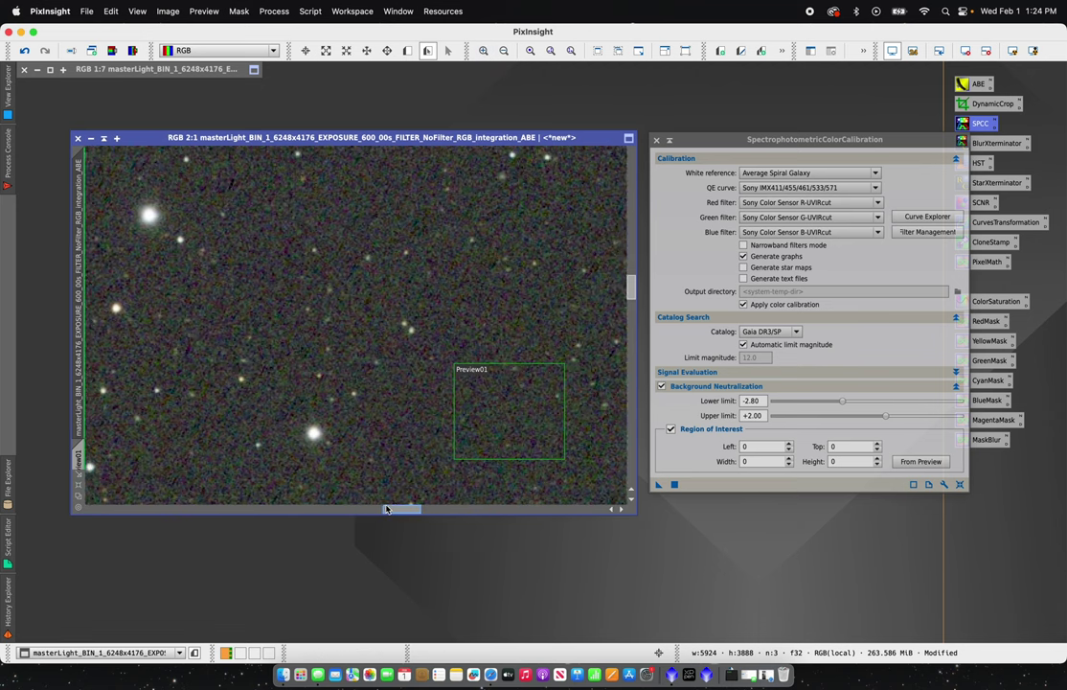
left_click_drag(369, 414, 300, 428)
- Load the background neutralization region of interest from Preview01
left_click(504, 51)
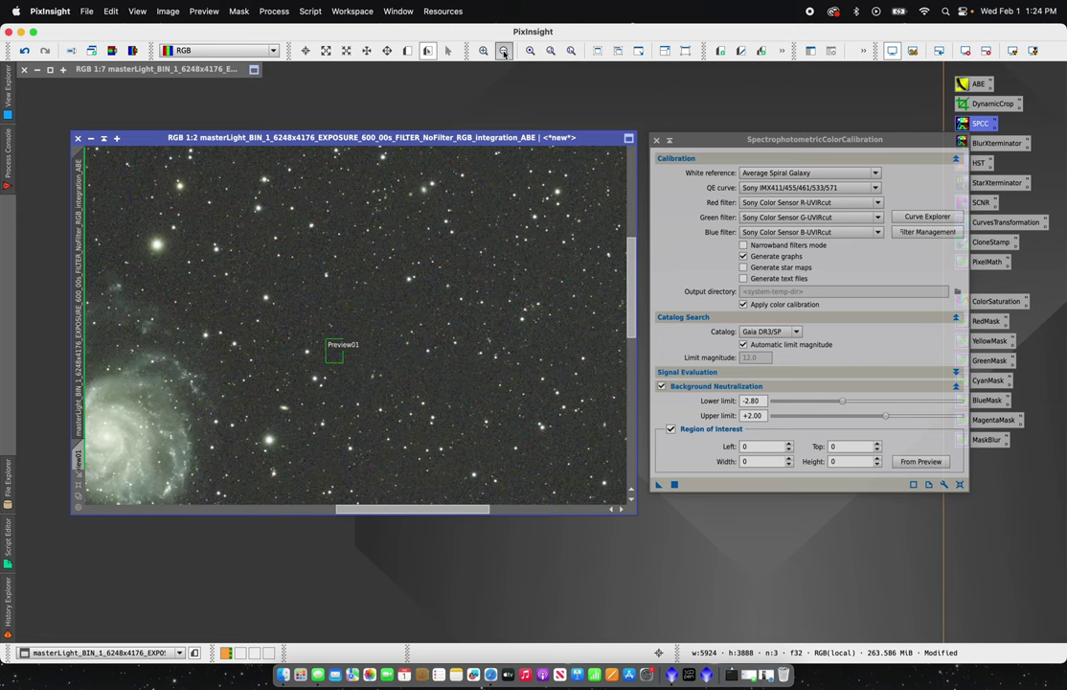
left_click(504, 53)
left_click(504, 53)
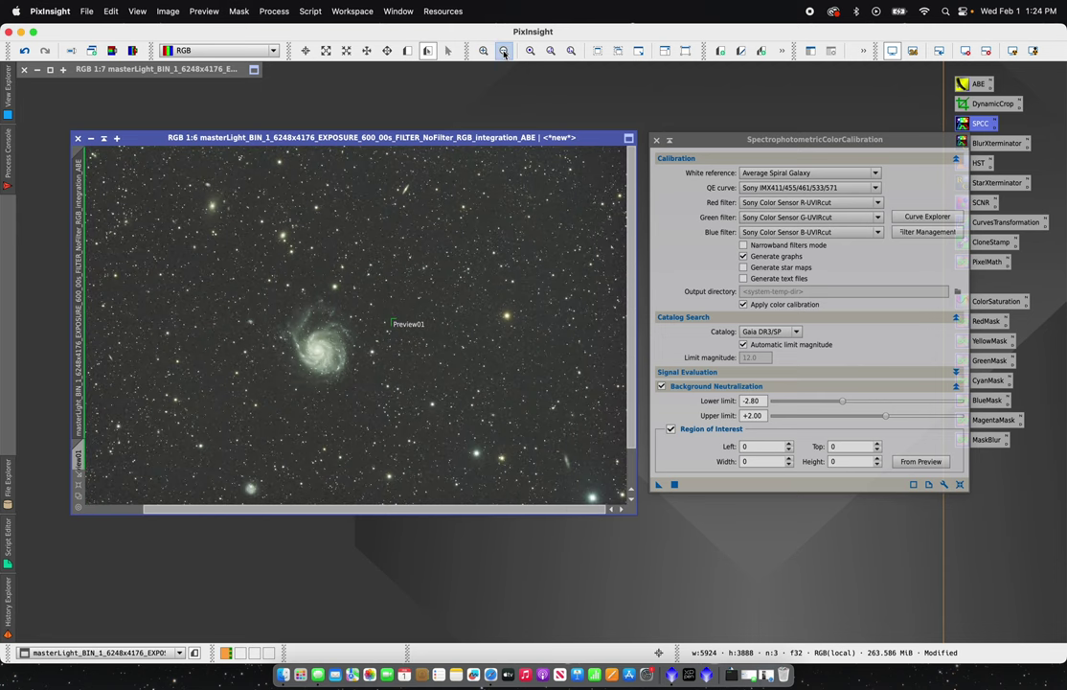
left_click(504, 52)
left_click(907, 463)
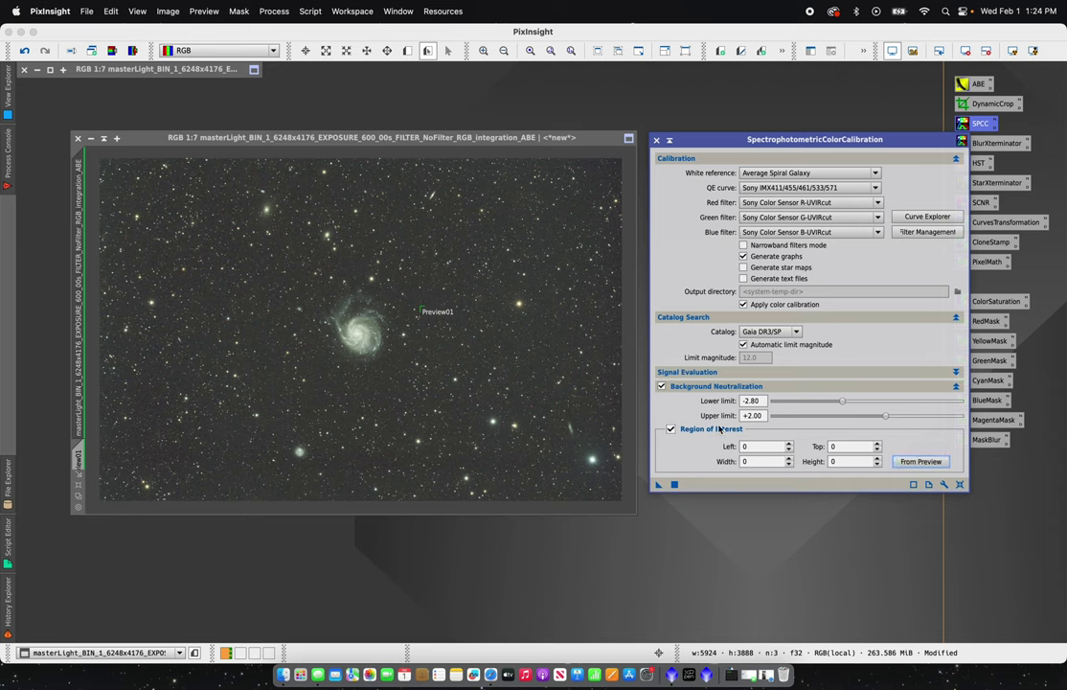
left_click(920, 461)
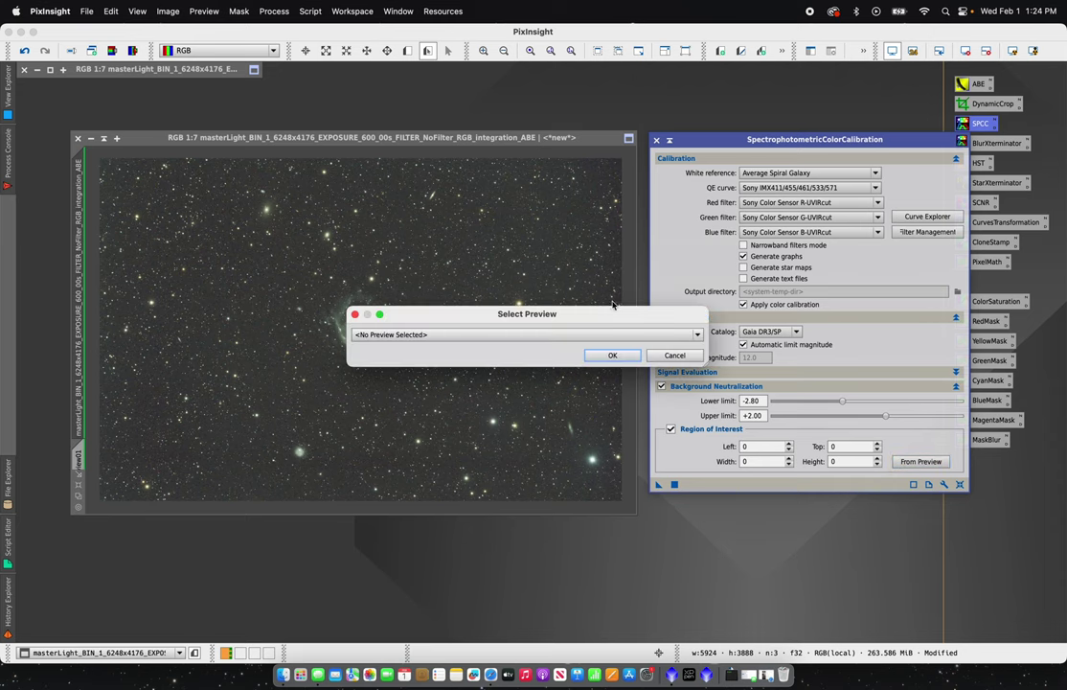
left_click(591, 333)
left_click(613, 359)
left_click(609, 355)
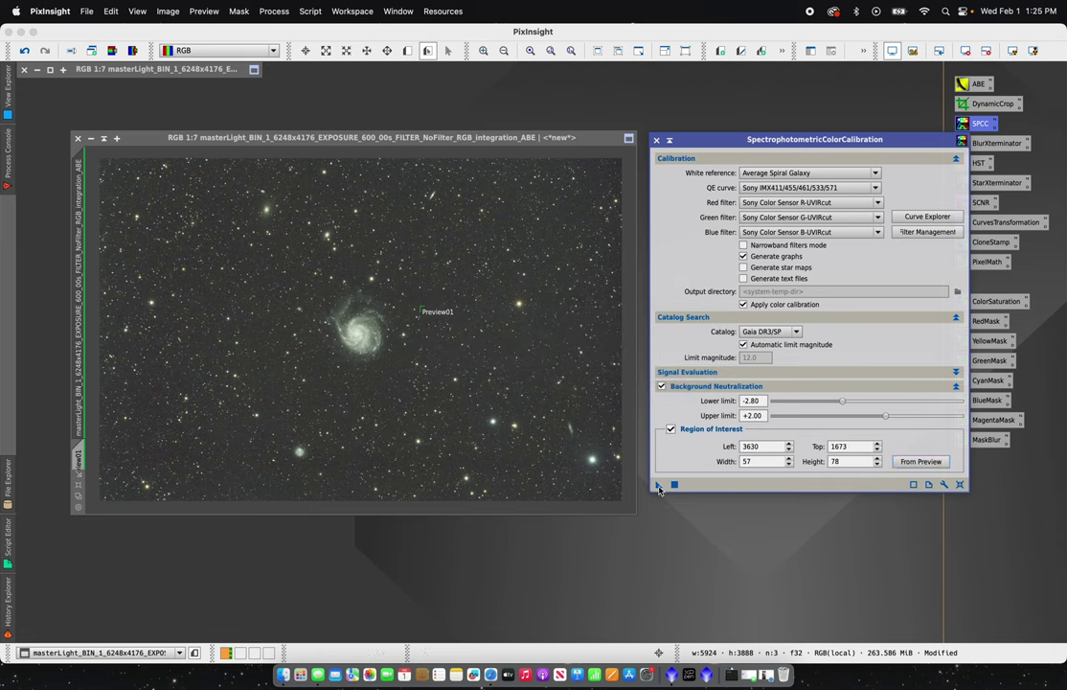
- Try to apply SpectrophotometricColorCalibration to the cropped galaxy image and read its log in the process console
left_click(498, 342)
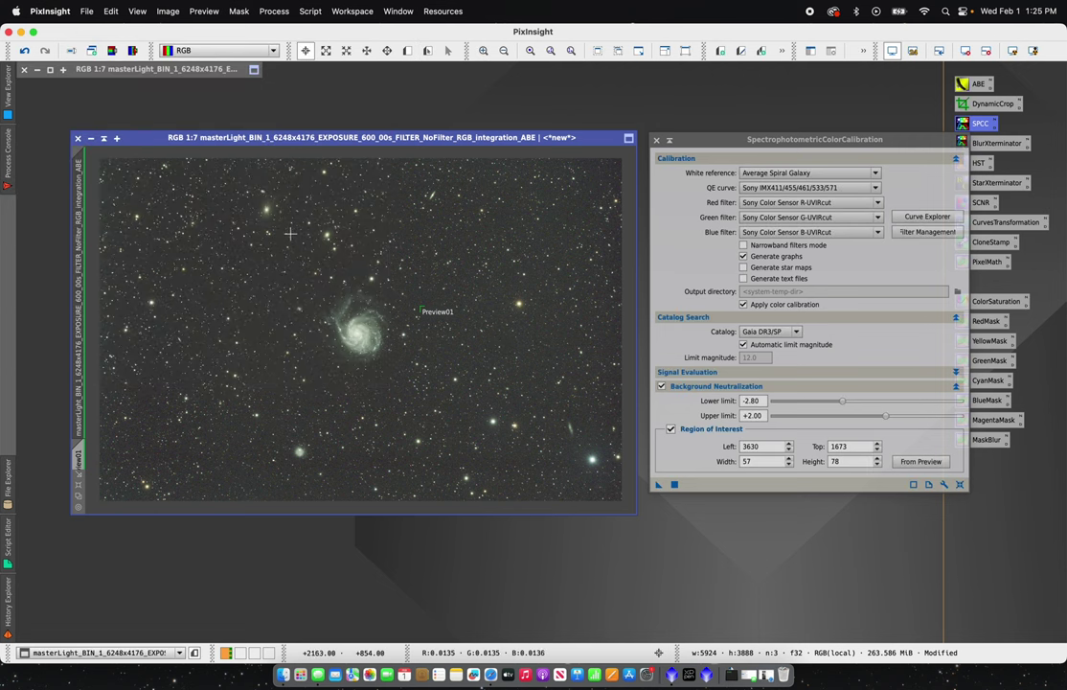
mouse_move(8, 99)
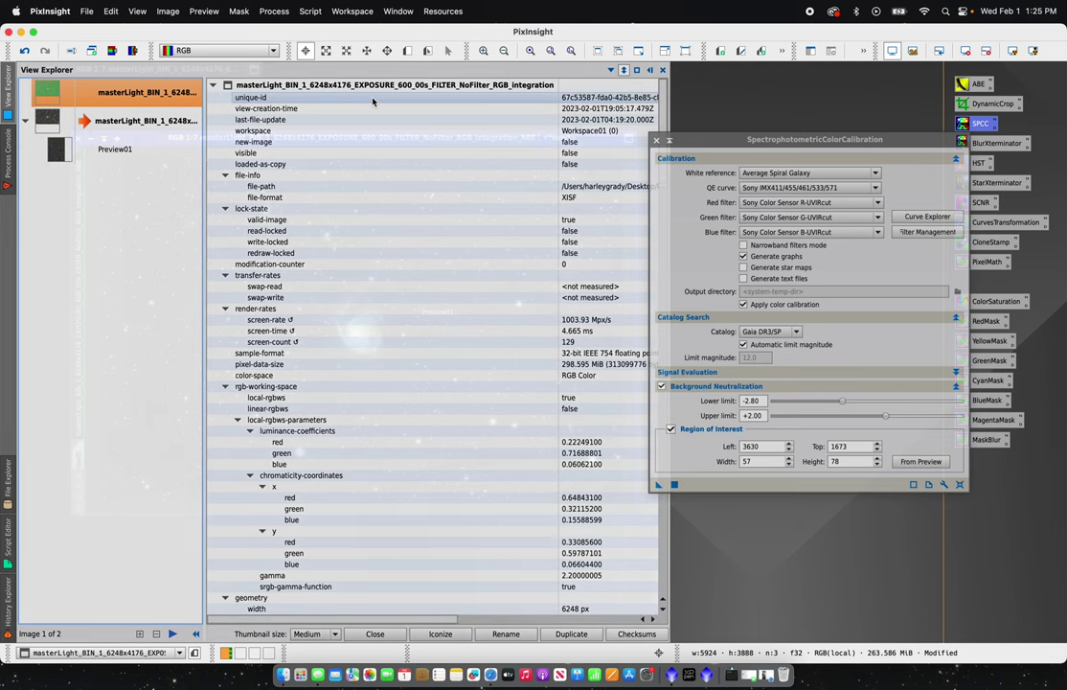
left_click(650, 70)
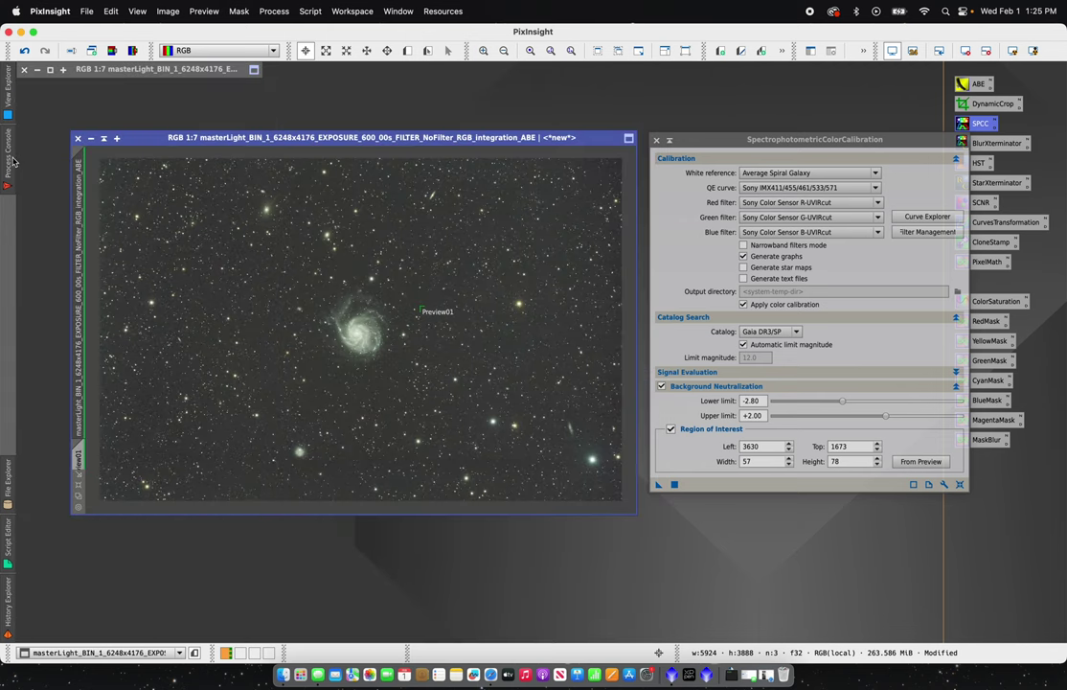
mouse_move(14, 161)
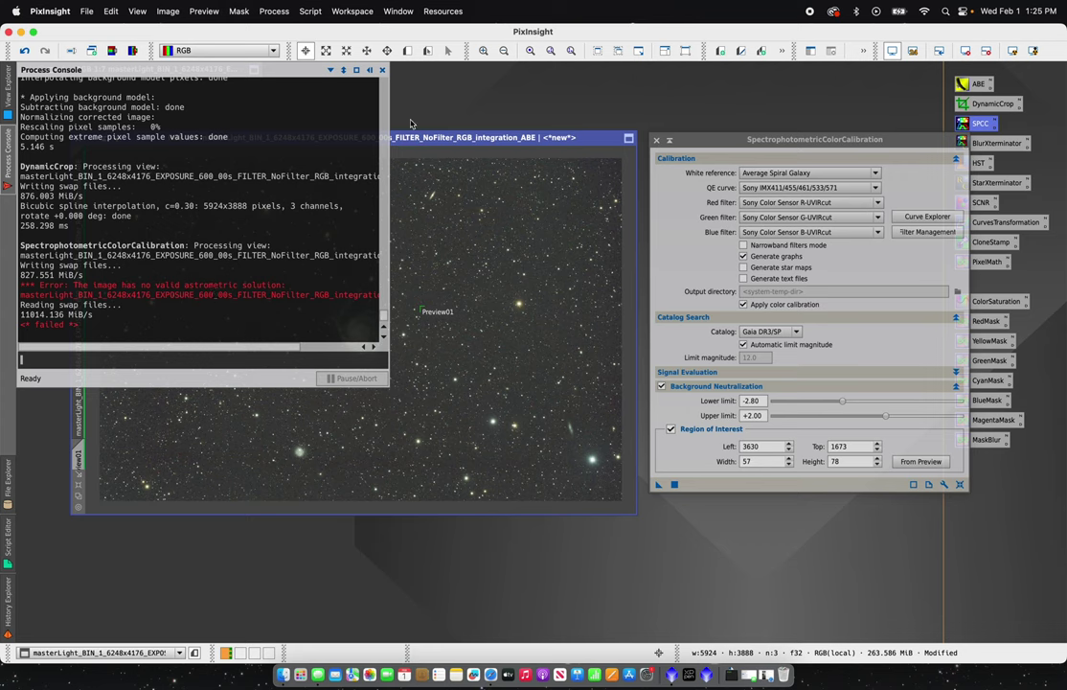
- Plate-solve the active galaxy image with the ImageSolver script, keeping its preset coordinates and image scale, and dismiss the process console
left_click(308, 11)
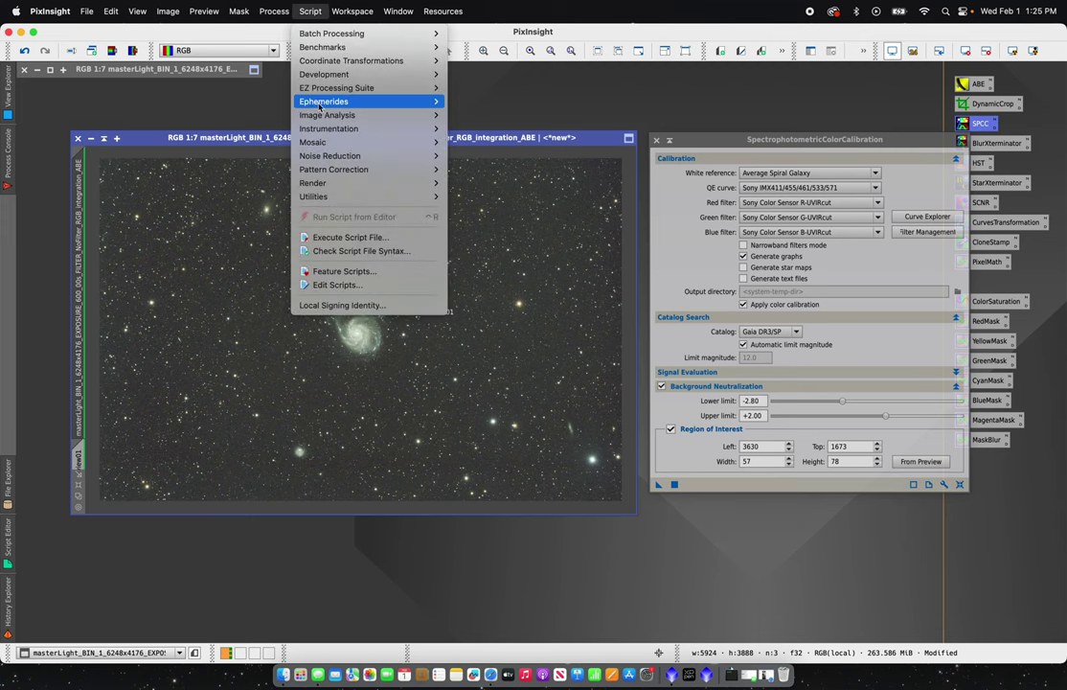
mouse_move(287, 114)
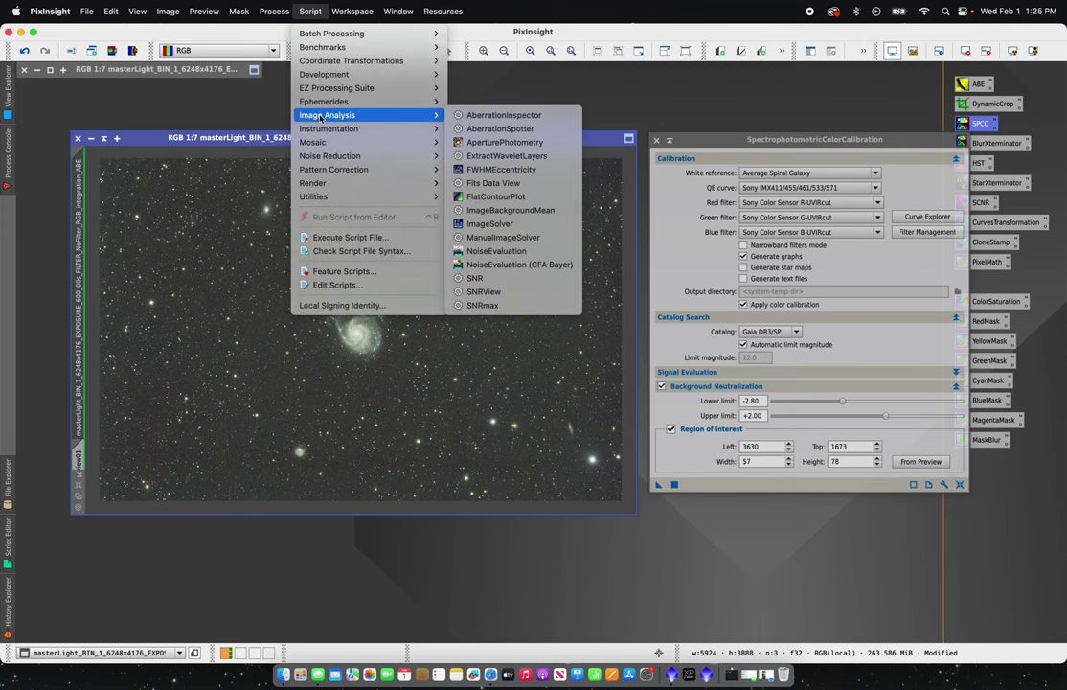
left_click(479, 223)
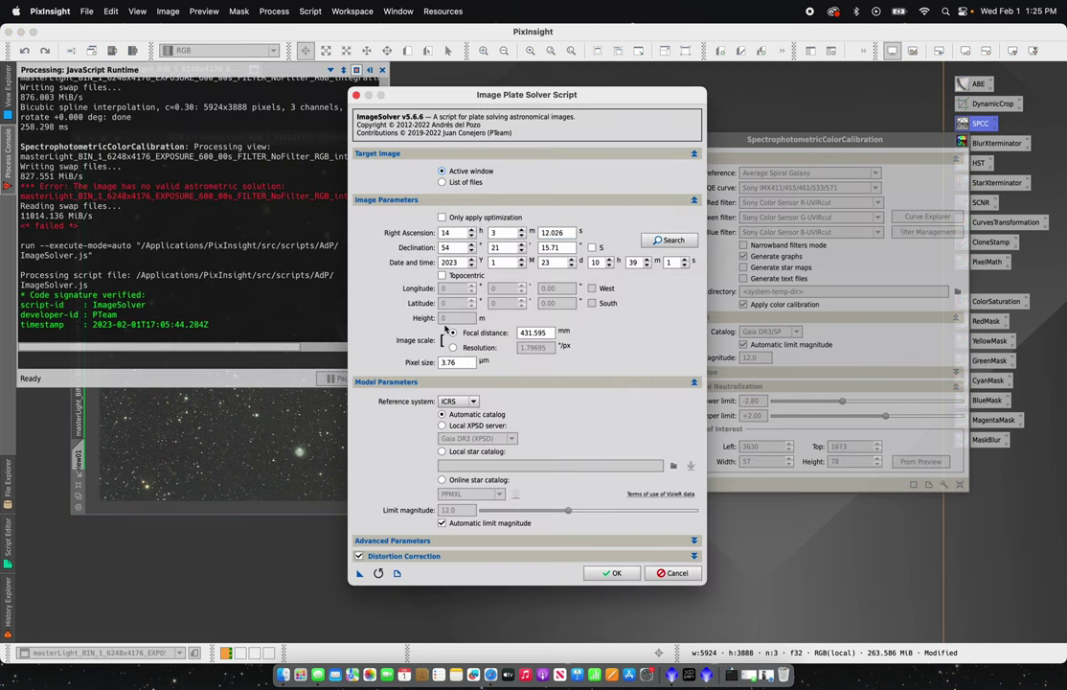
left_click(618, 573)
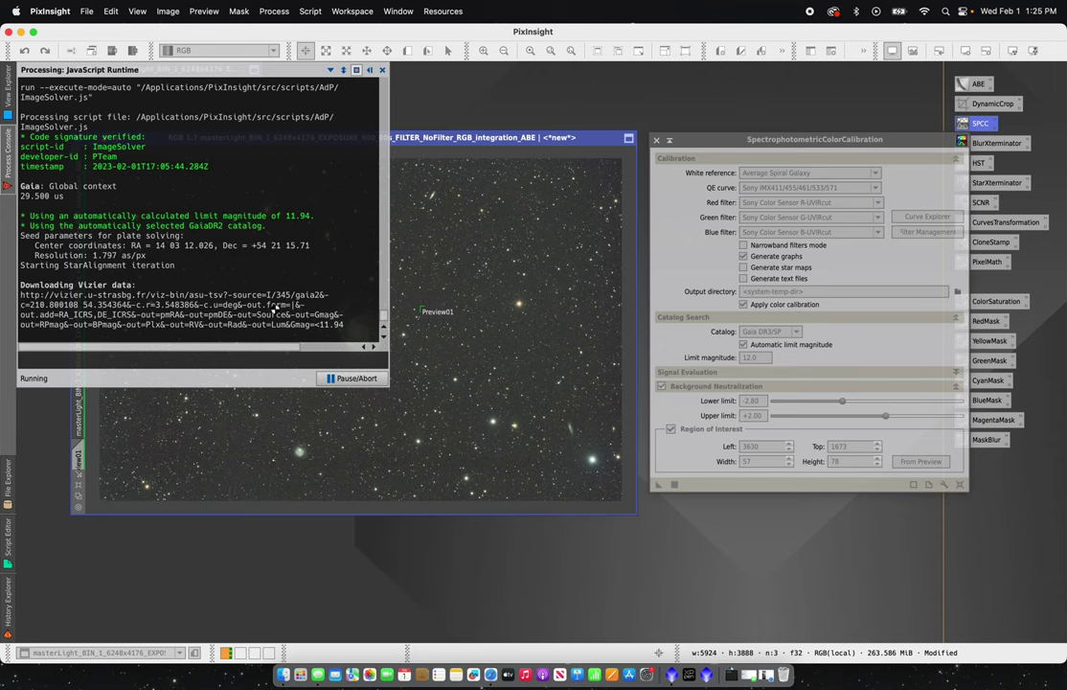
left_click(383, 70)
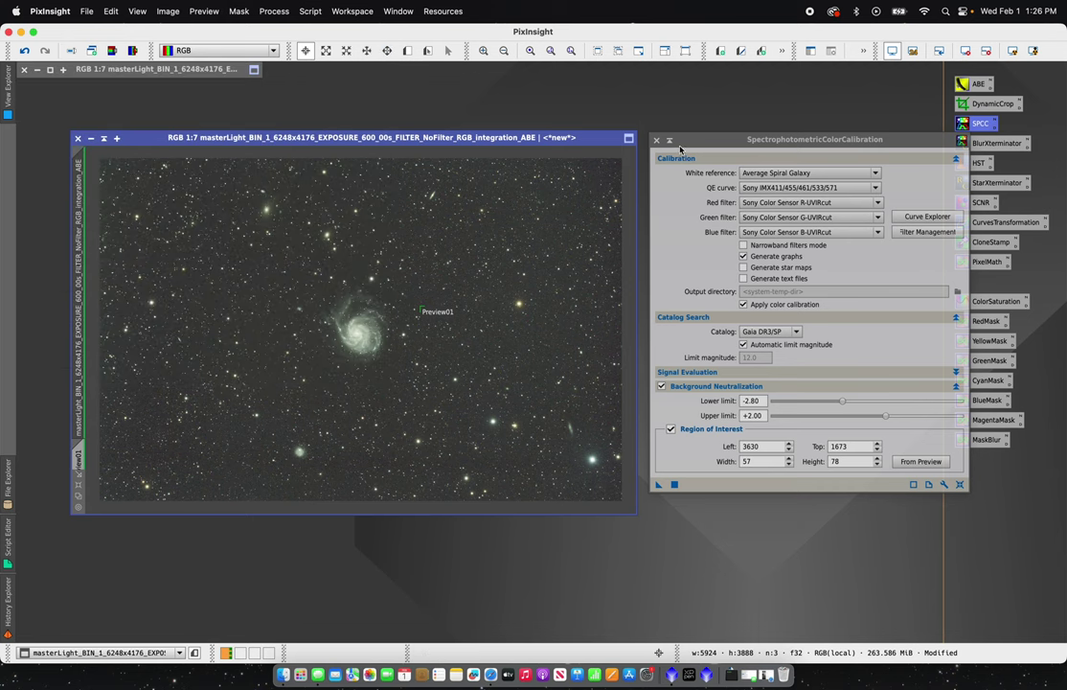
- Apply SpectrophotometricColorCalibration to the plate-solved image, close the white balance graphs and refresh the image's screen auto-stretch
left_click_drag(680, 149, 681, 139)
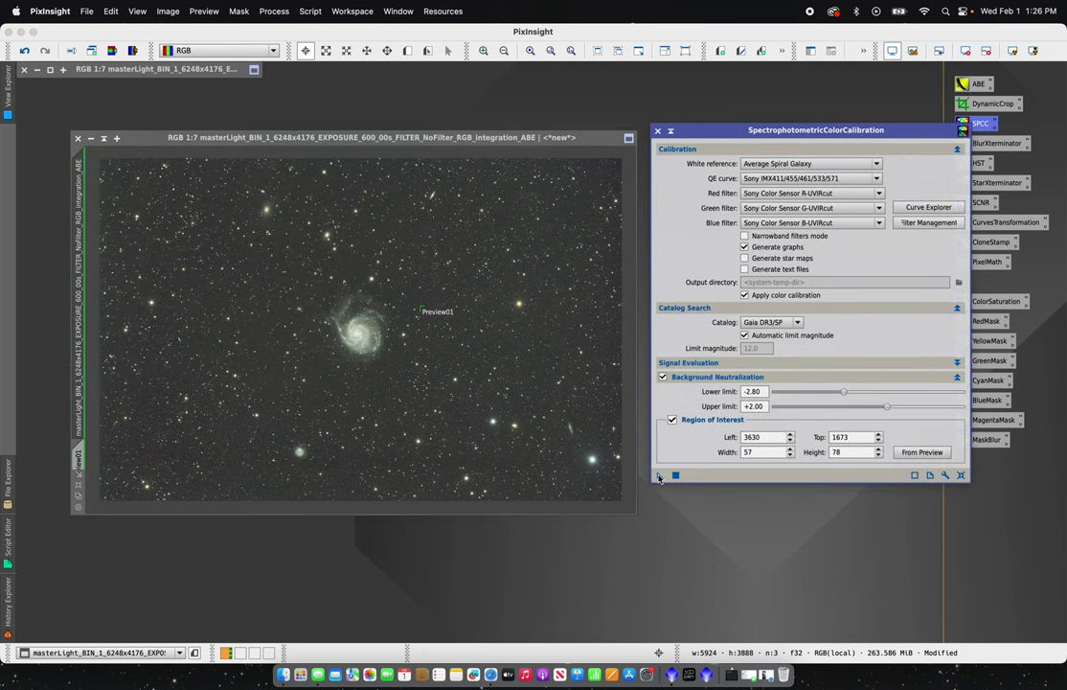
left_click_drag(659, 477, 471, 369)
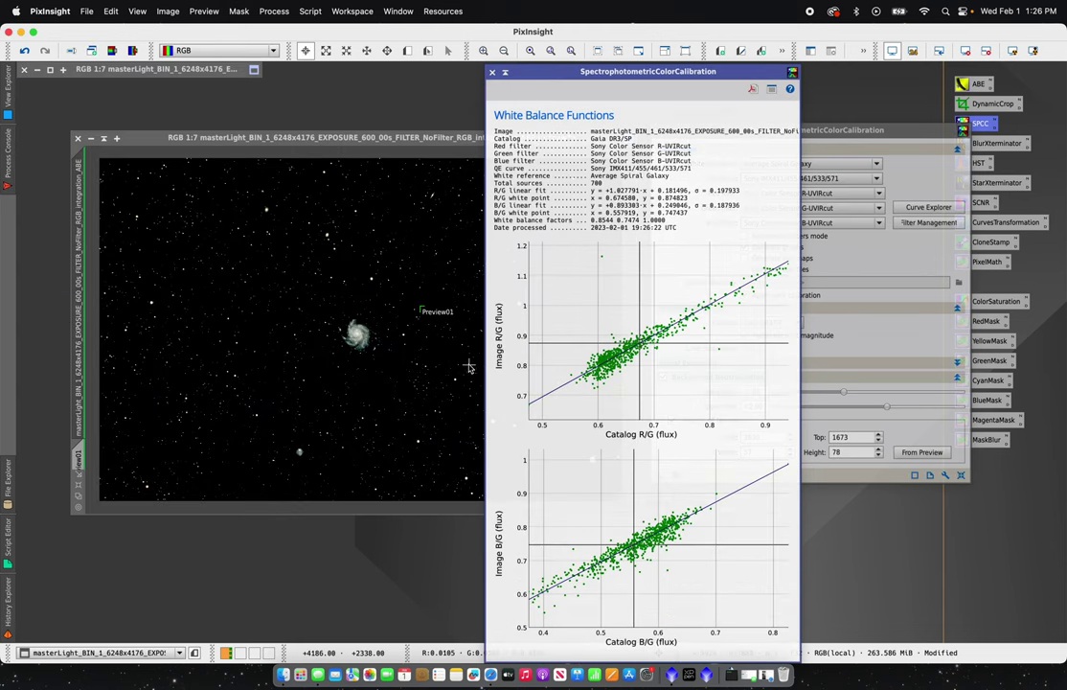
left_click(491, 73)
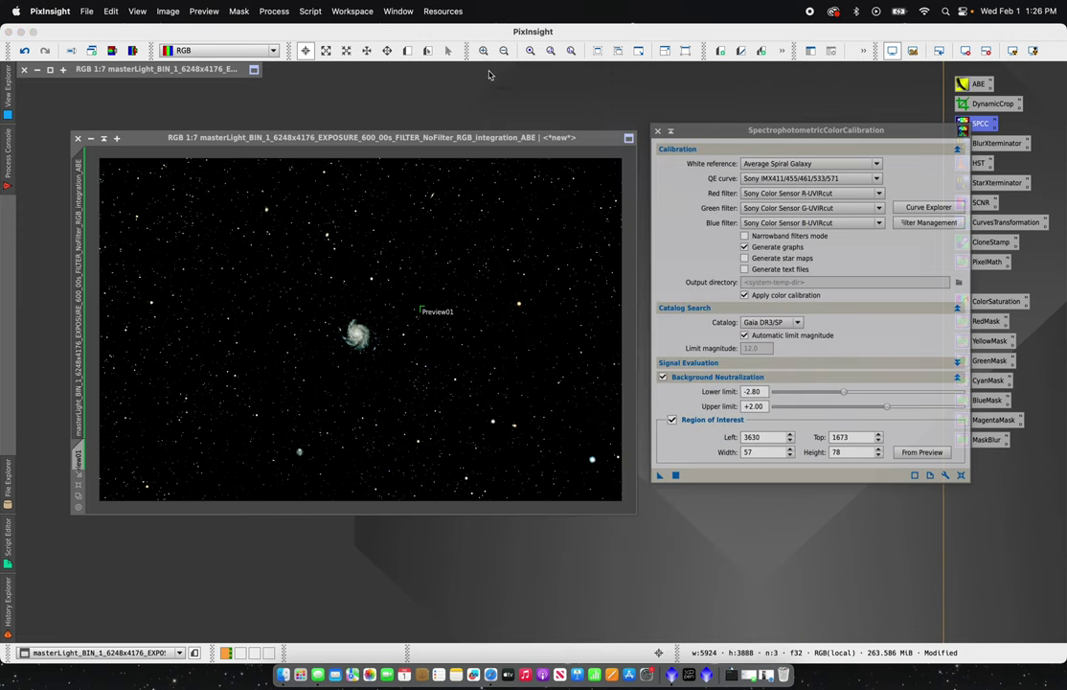
left_click(1012, 49)
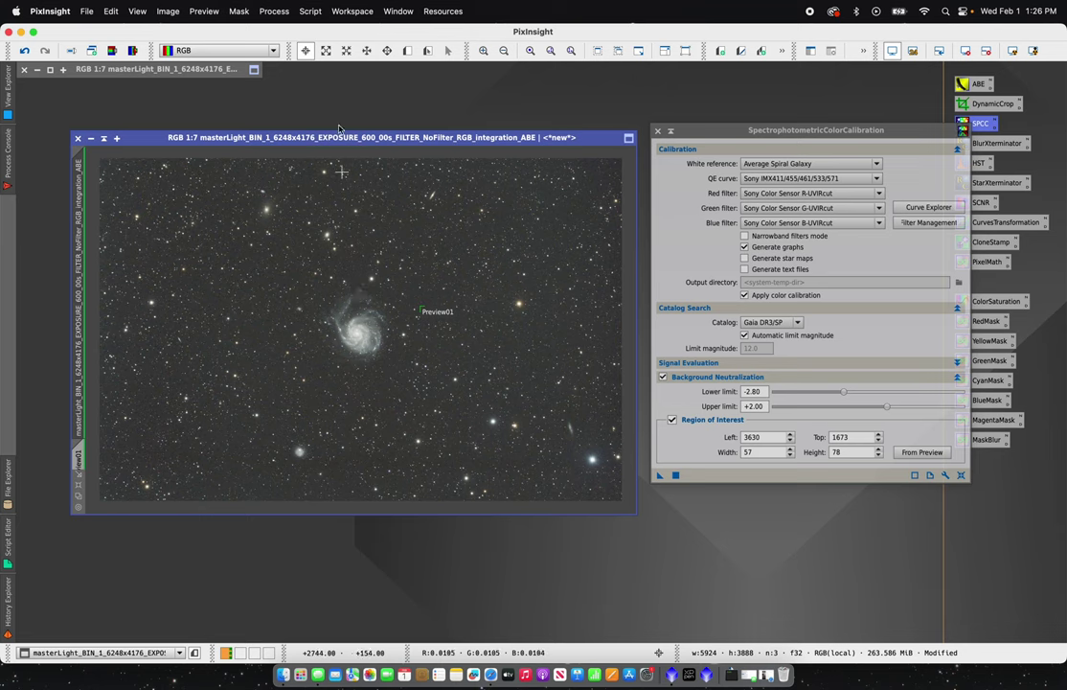
- Delete all previews from the calibrated image and close SpectrophotometricColorCalibration
left_click(198, 12)
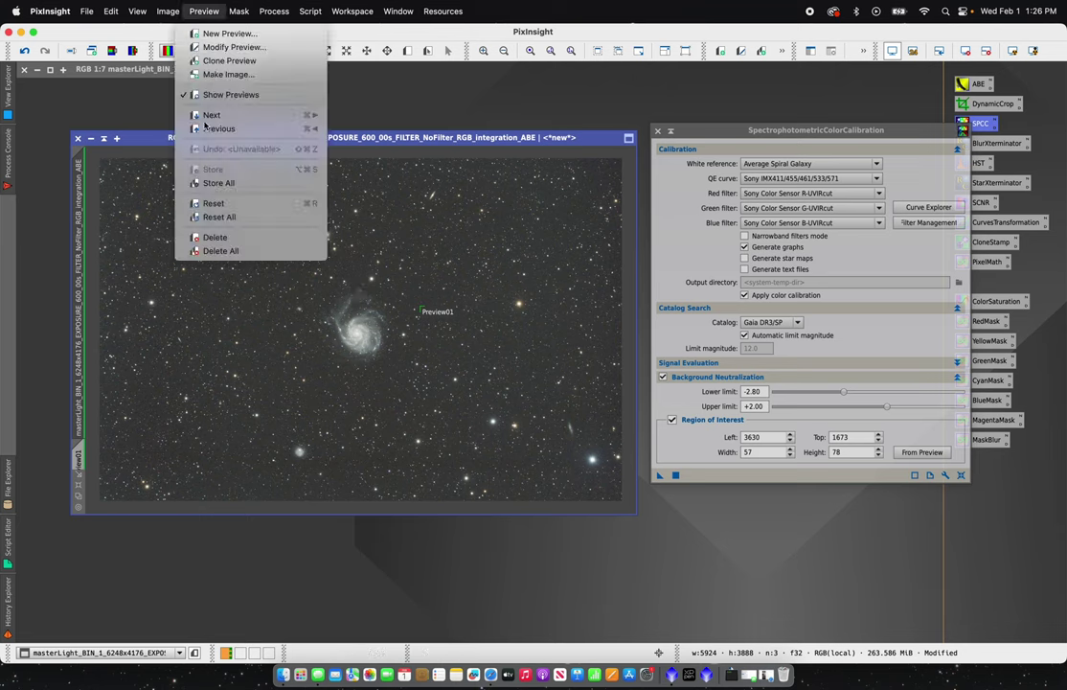
left_click(216, 253)
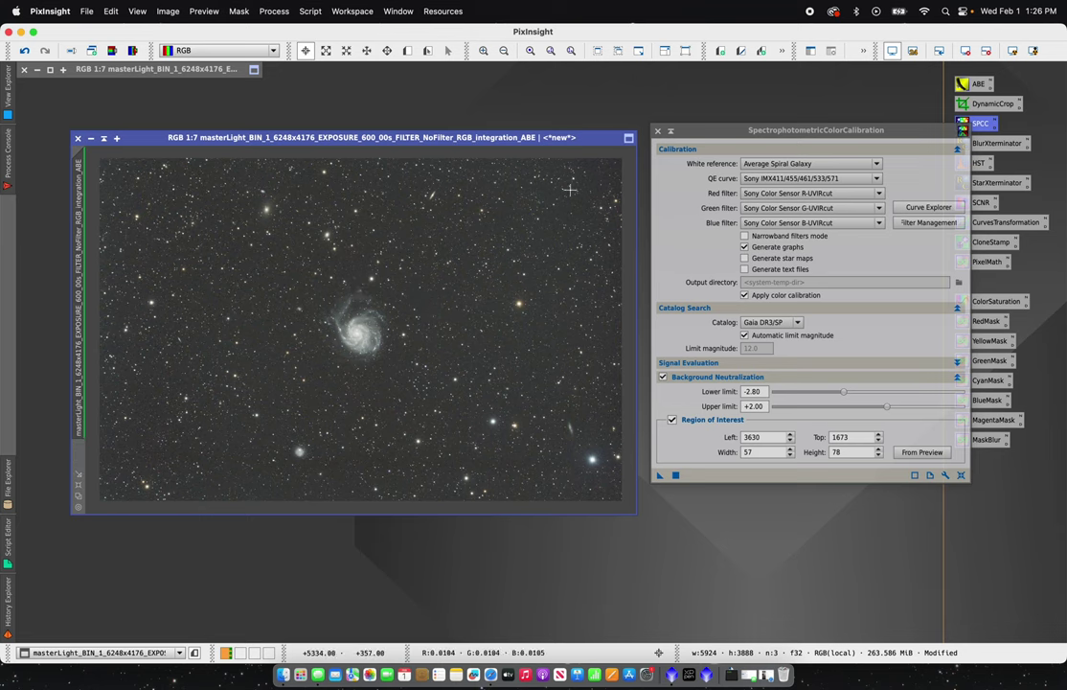
left_click(657, 130)
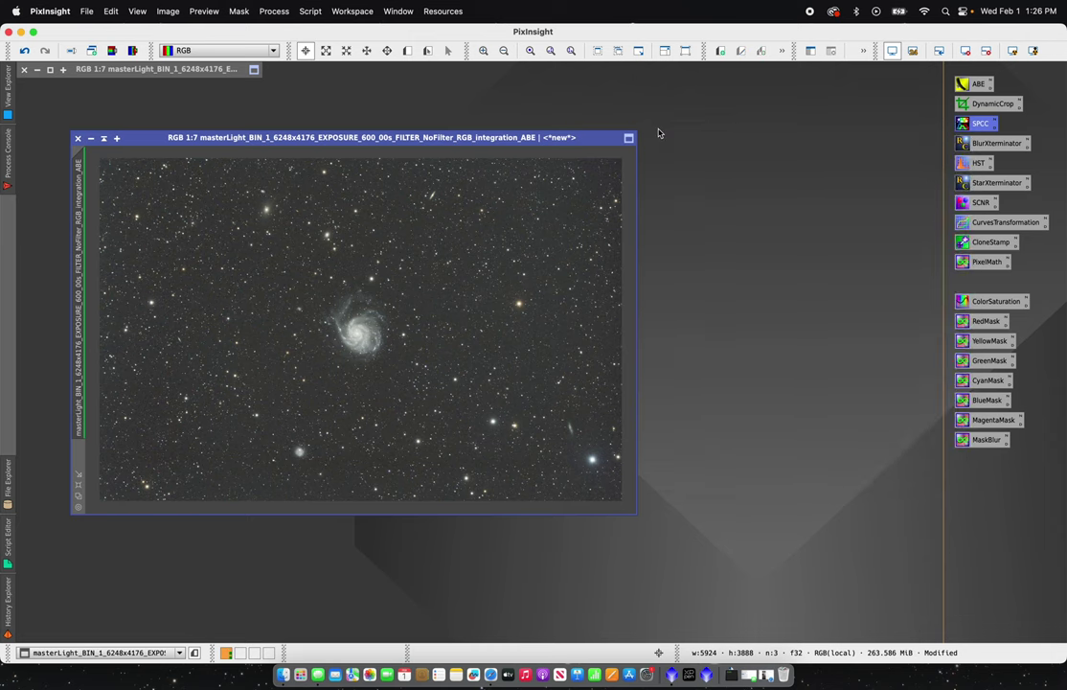
- Open BlurXTerminator beside the image and set Sharpen Stars to 0.20, leaving Automatic PSF enabled
double_click(996, 143)
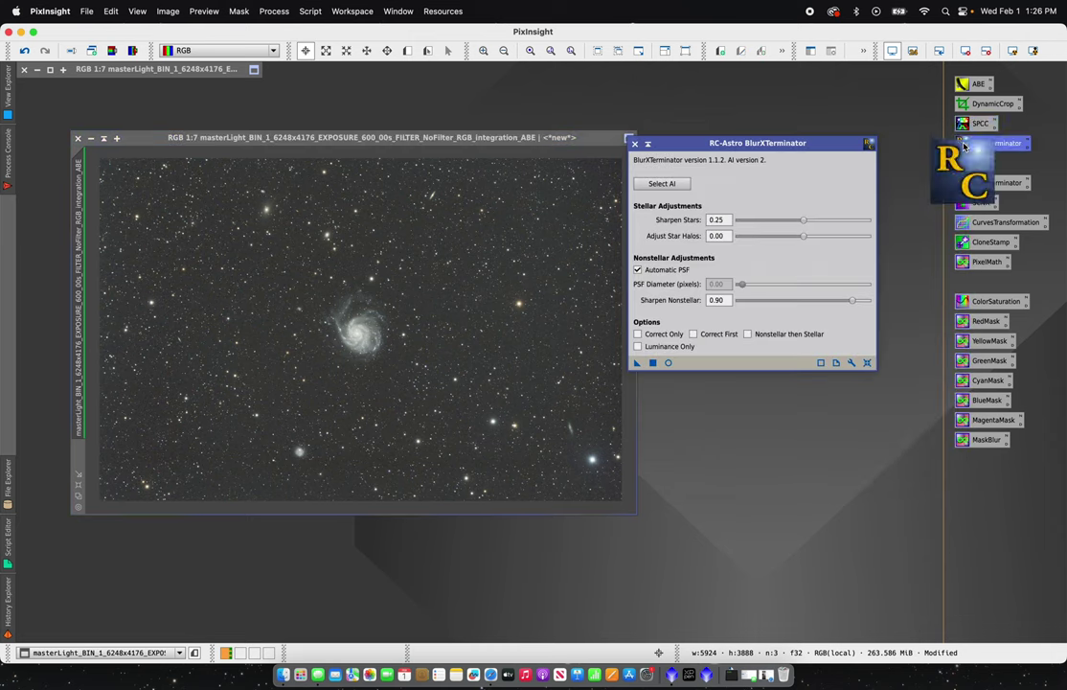
left_click_drag(772, 147, 797, 149)
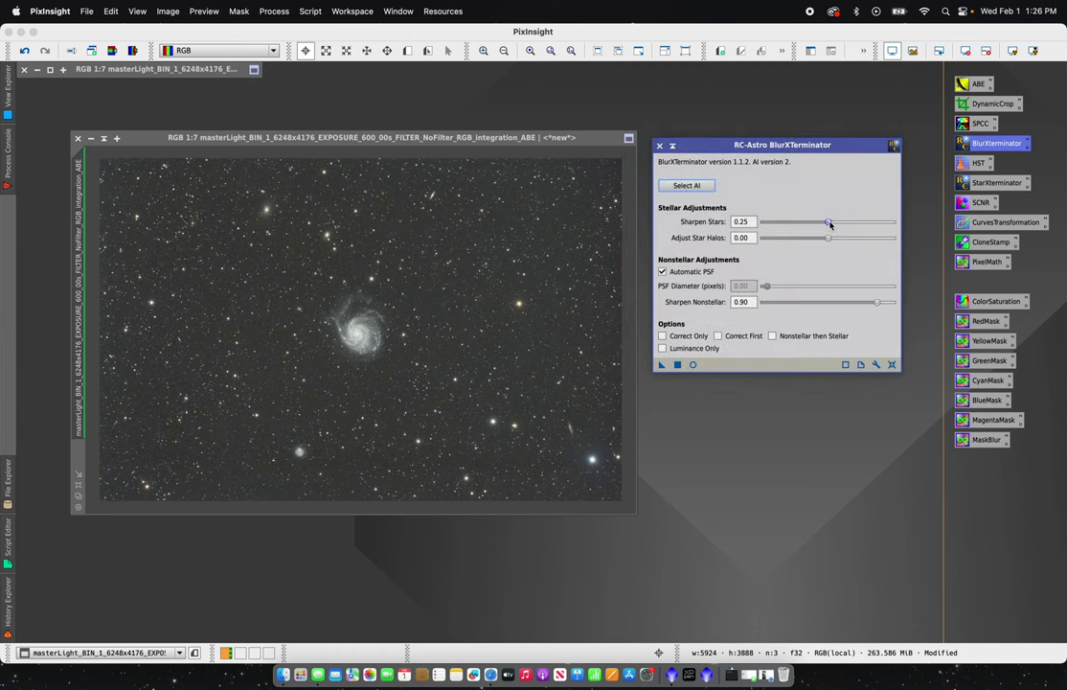
left_click_drag(829, 223, 826, 225)
left_click_drag(820, 223, 819, 223)
mouse_move(677, 272)
left_click(313, 11)
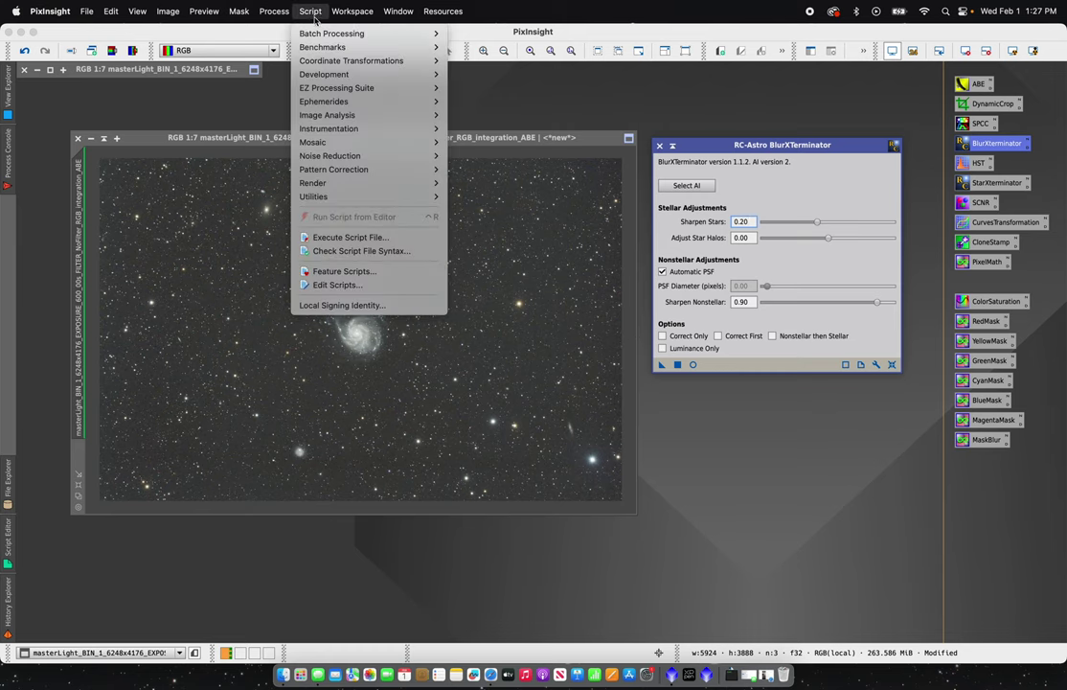
mouse_move(331, 117)
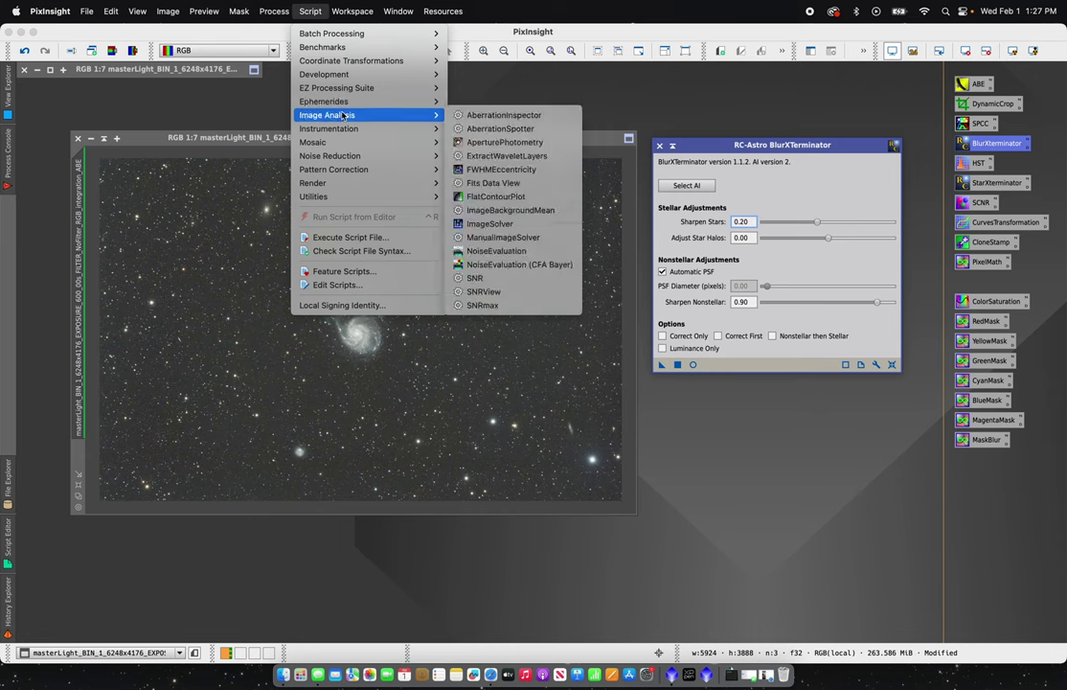
left_click(496, 171)
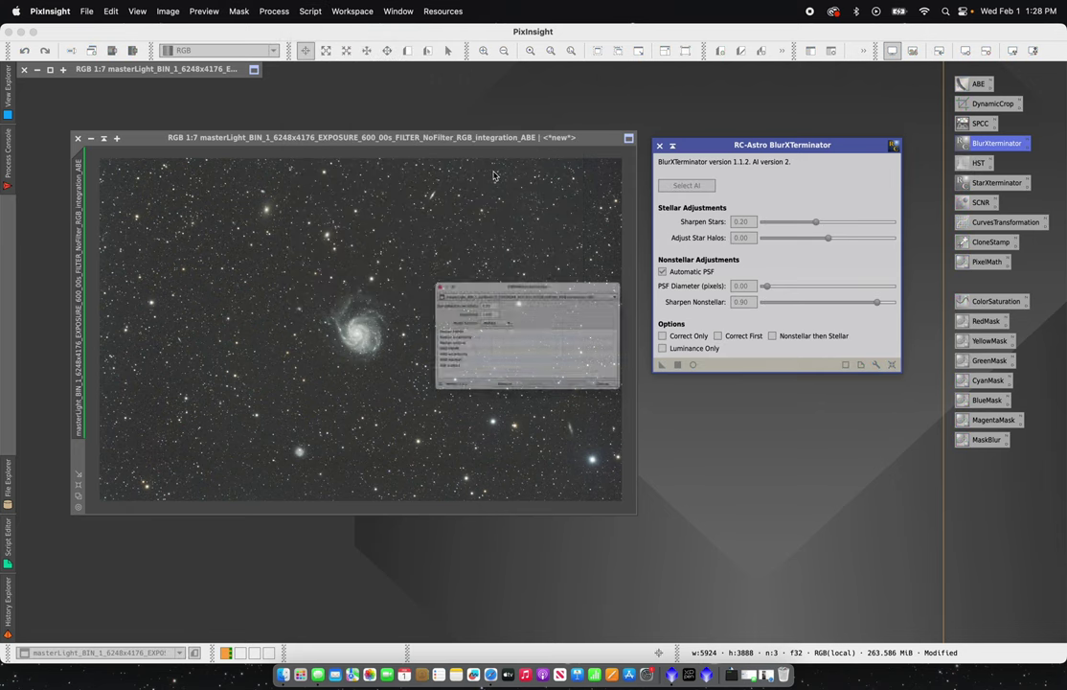
left_click_drag(470, 238, 410, 197)
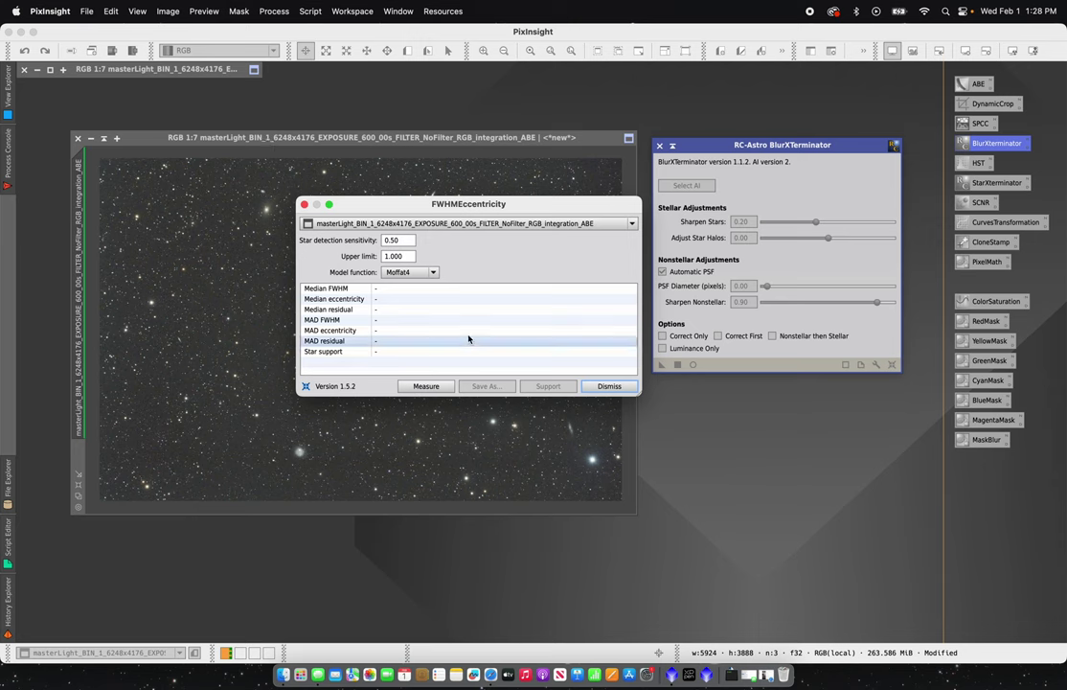
left_click(305, 206)
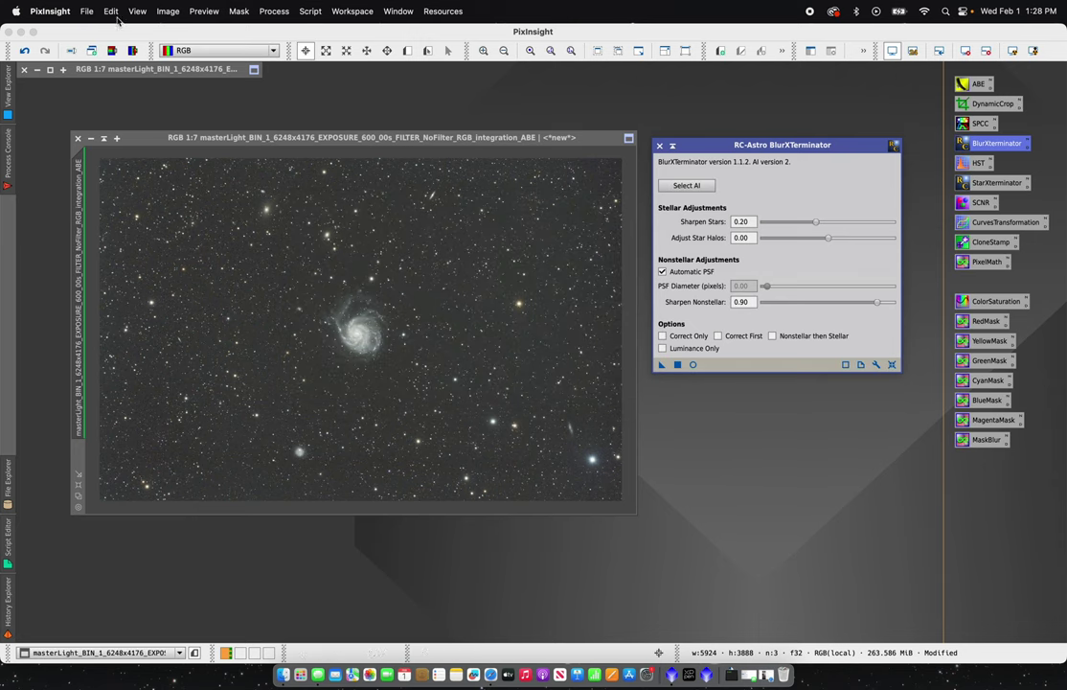
- Extract the lightness channel of the color image, auto-stretch its display and collapse BlurXTerminator to clear space around it
left_click(118, 55)
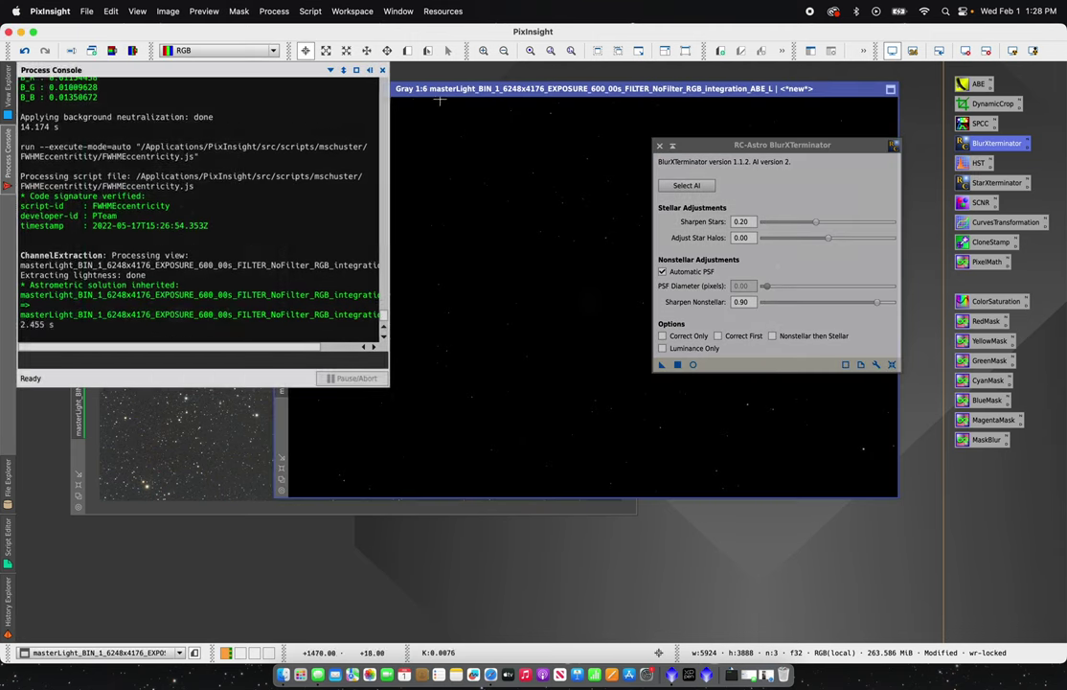
left_click_drag(443, 90, 259, 212)
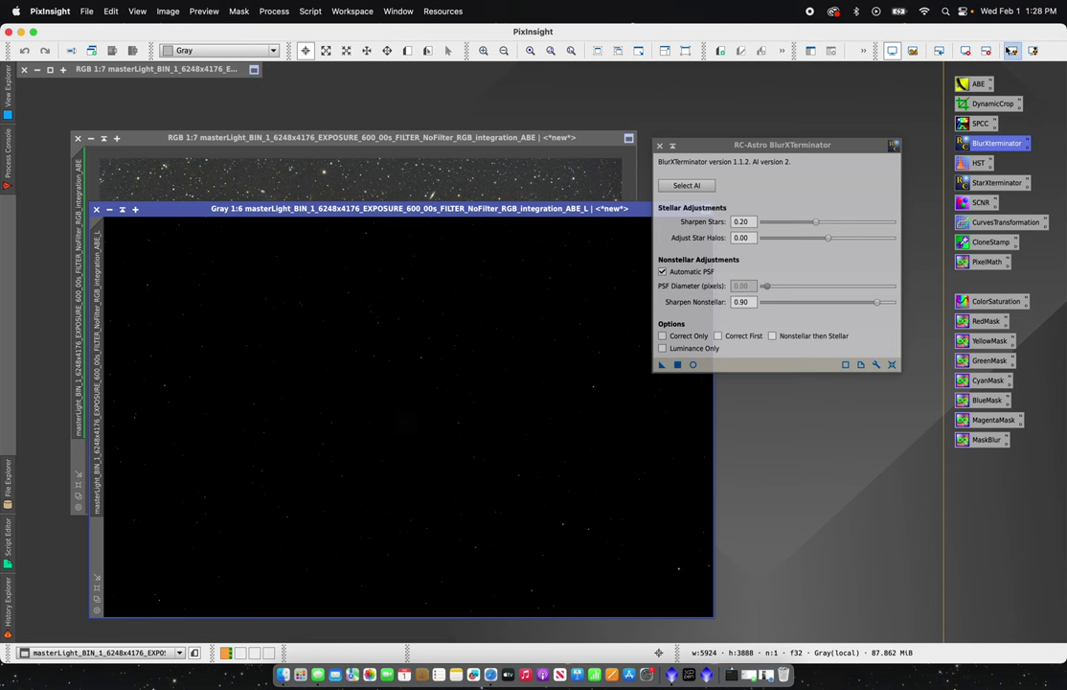
left_click(882, 45)
left_click(672, 145)
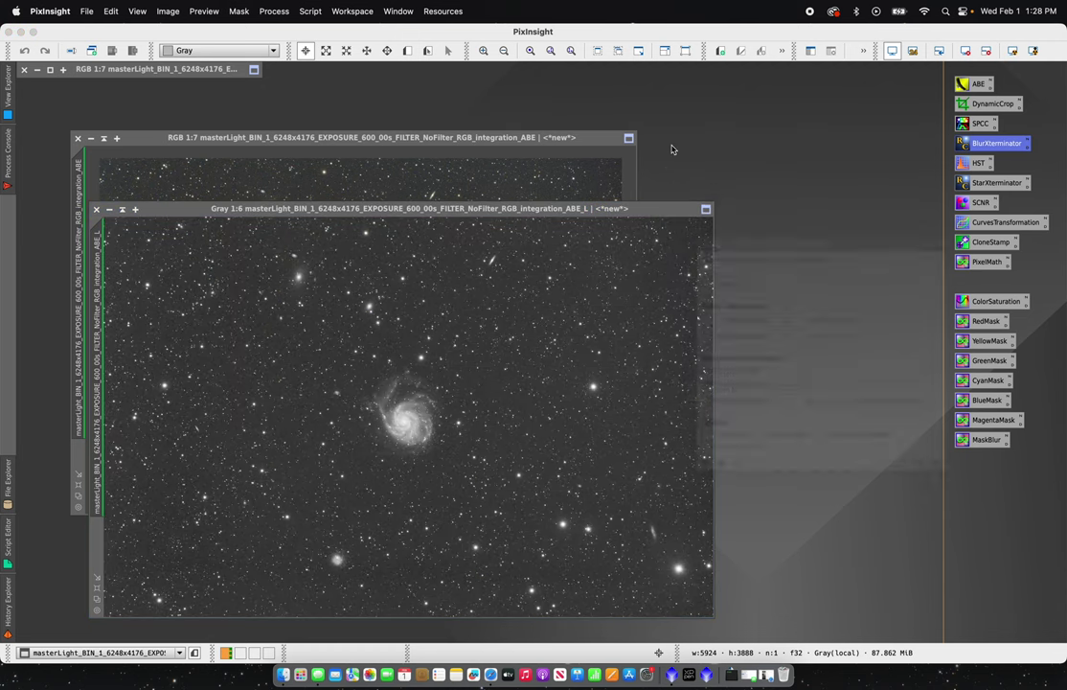
mouse_move(649, 214)
left_mouse_down()
mouse_move(632, 142)
mouse_move(608, 126)
left_mouse_up()
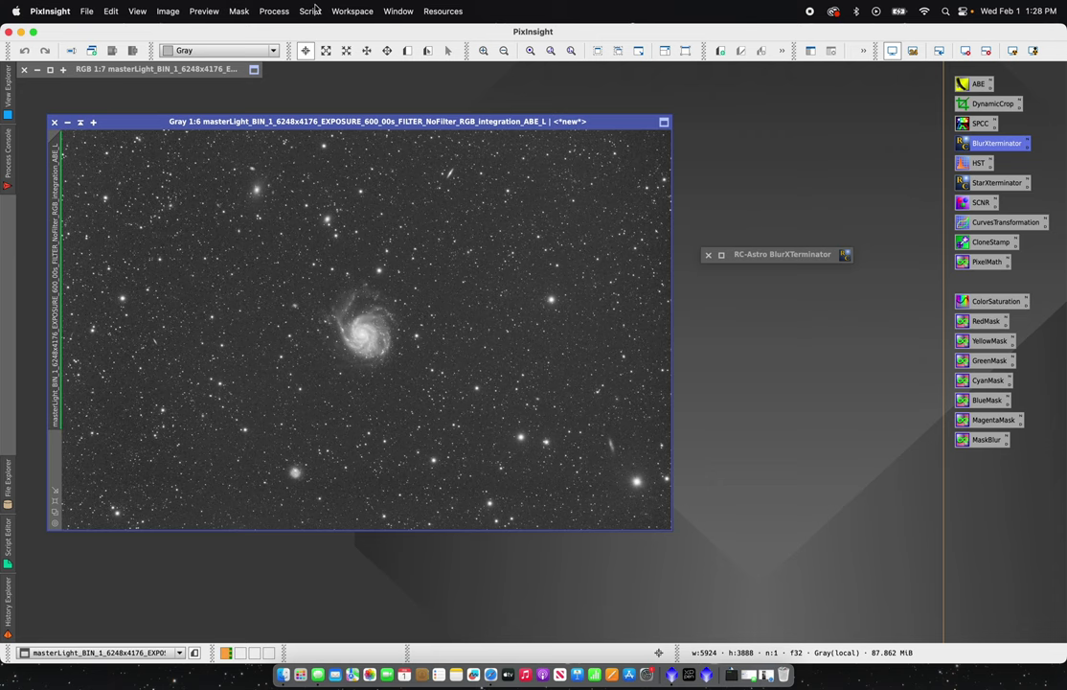
- Measure the star FWHM of the extracted lightness image with the FWHMEccentricity script, then close the script
left_click(282, 10)
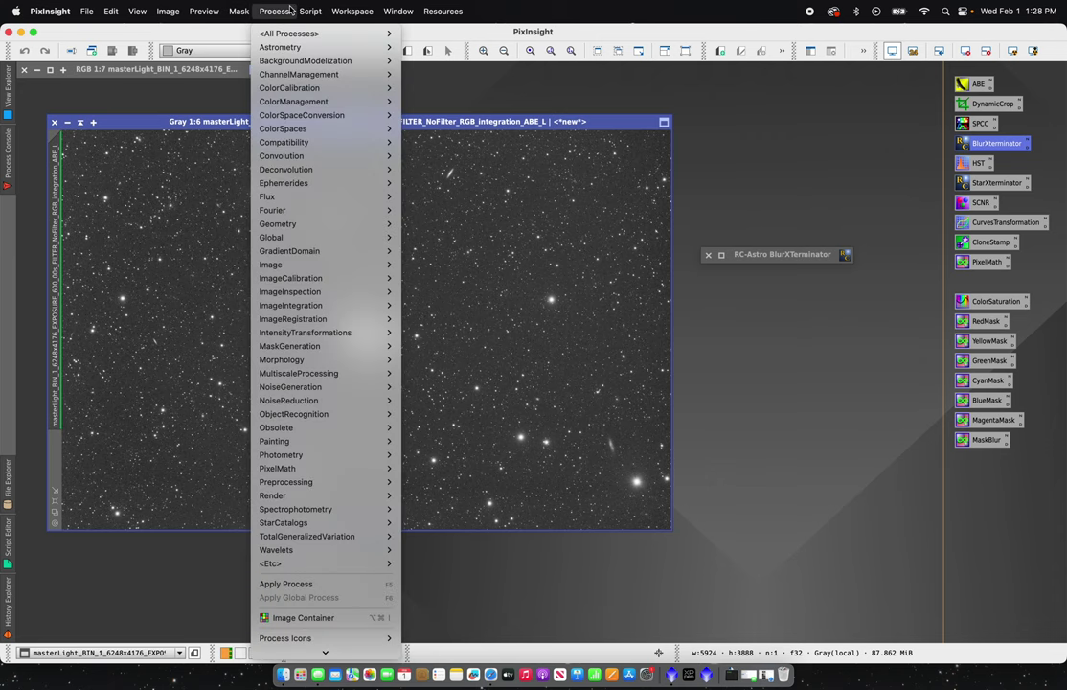
mouse_move(309, 10)
mouse_move(331, 89)
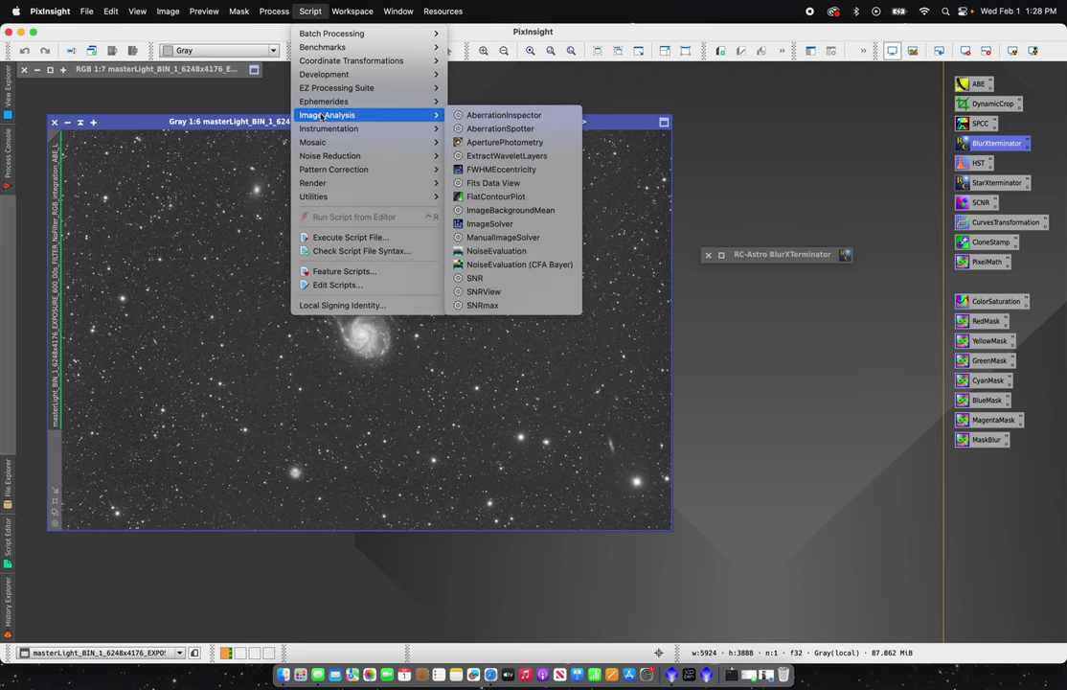
left_click(488, 170)
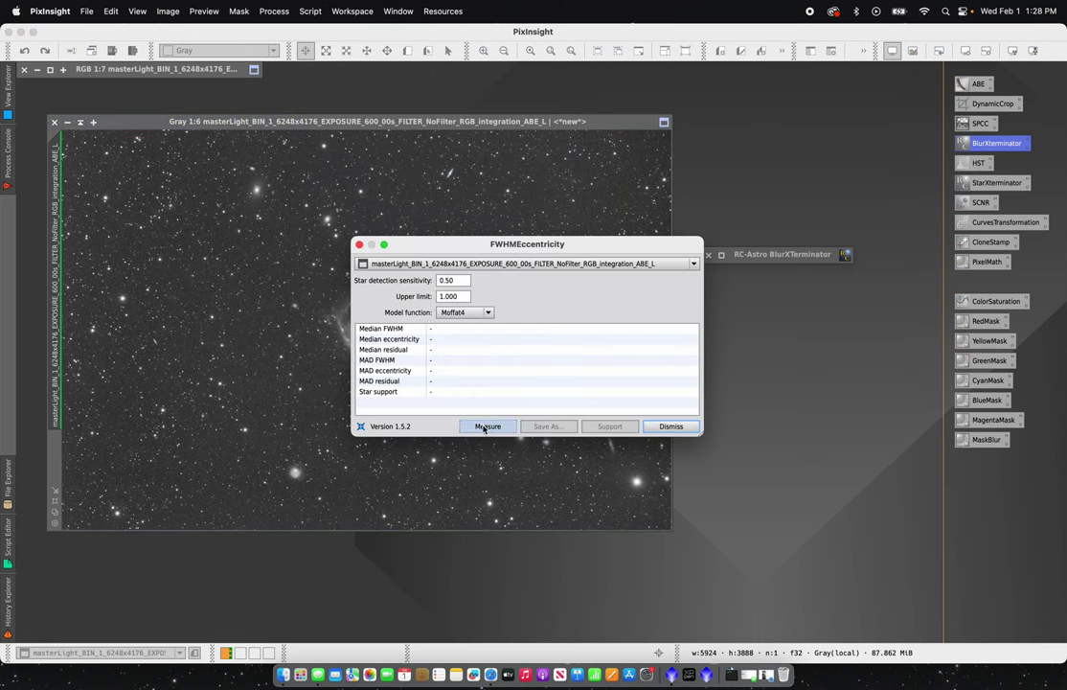
left_click(485, 426)
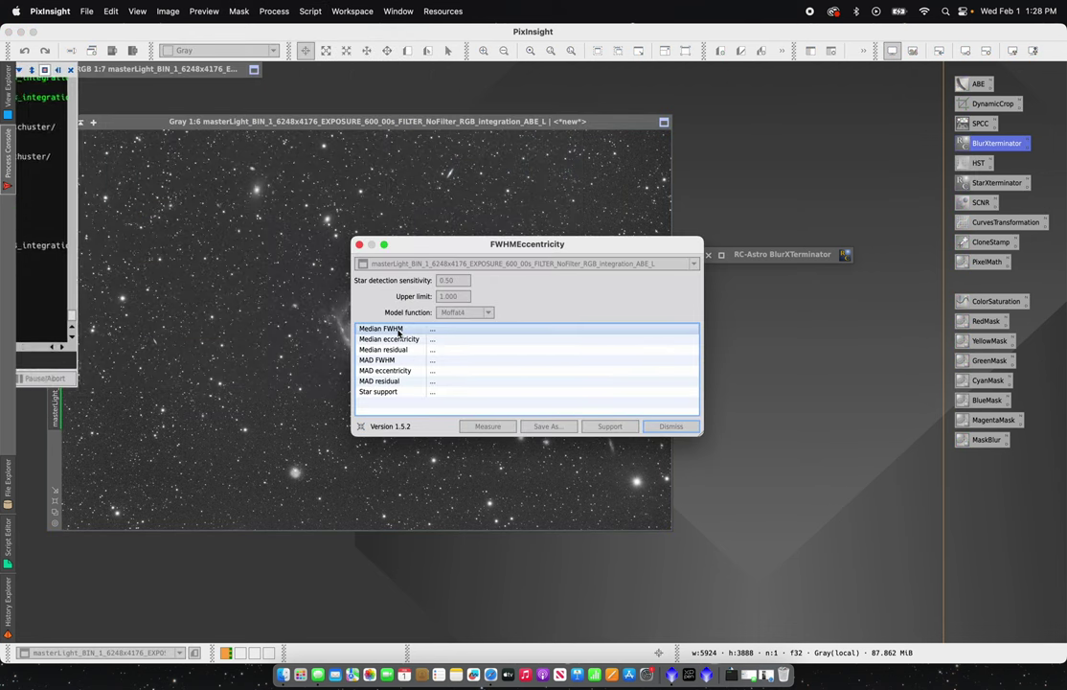
left_click(361, 247)
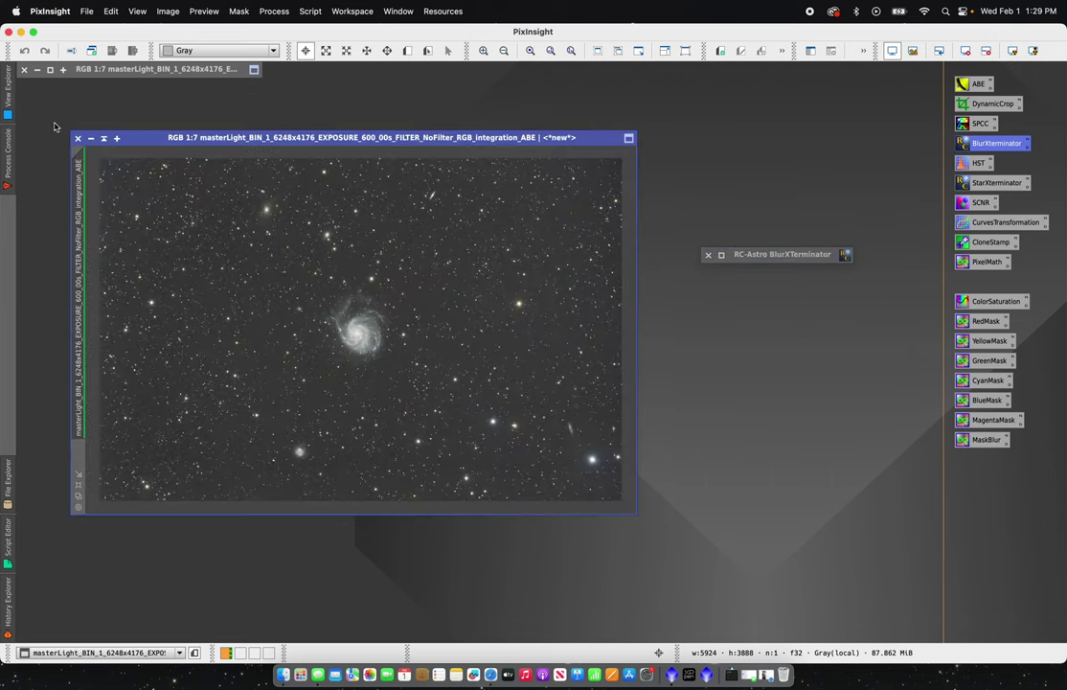
- Turn off Automatic PSF in BlurXTerminator, set the PSF diameter to 2.28 pixels and apply it to the color image
left_click(721, 254)
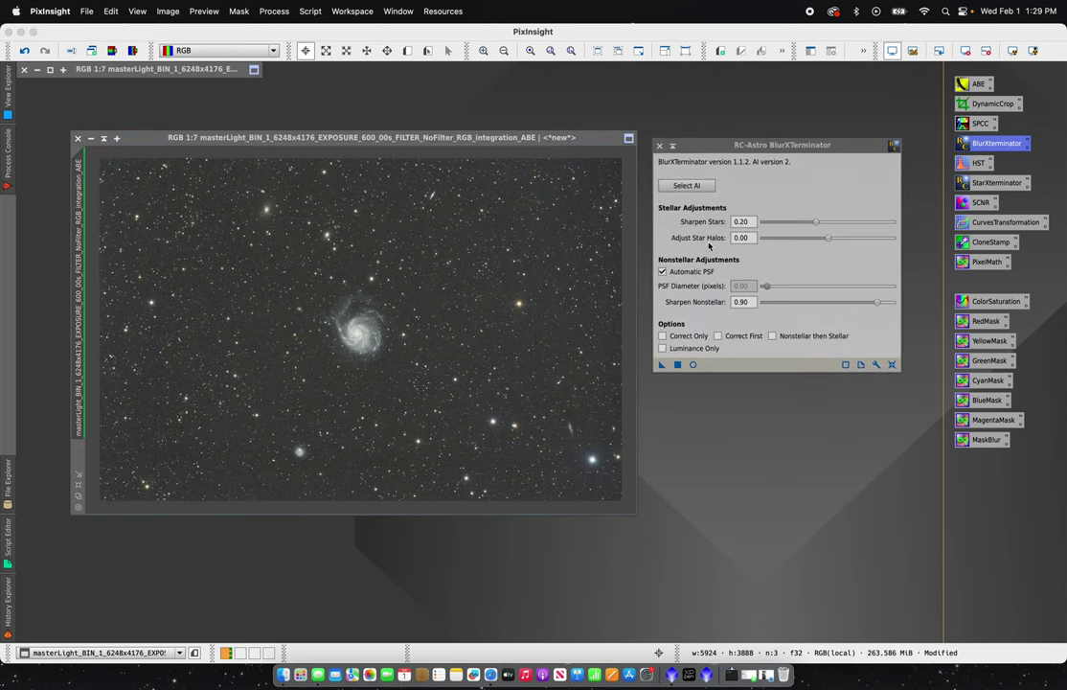
left_click(662, 271)
double_click(745, 285)
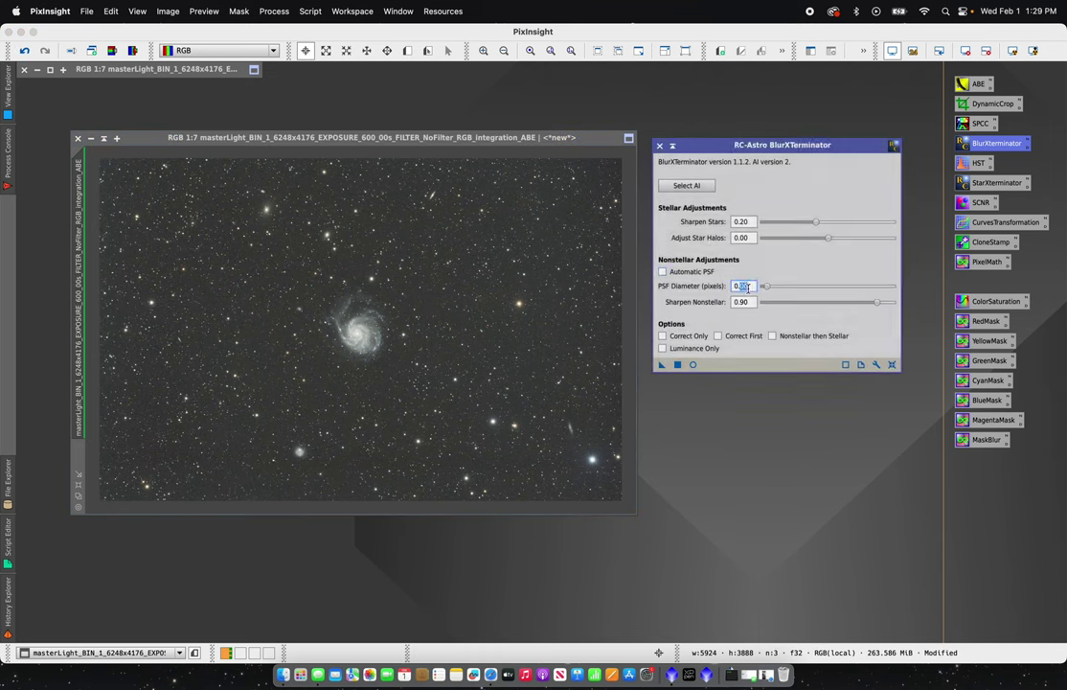
type("2.28")
left_click_drag(583, 141, 571, 140)
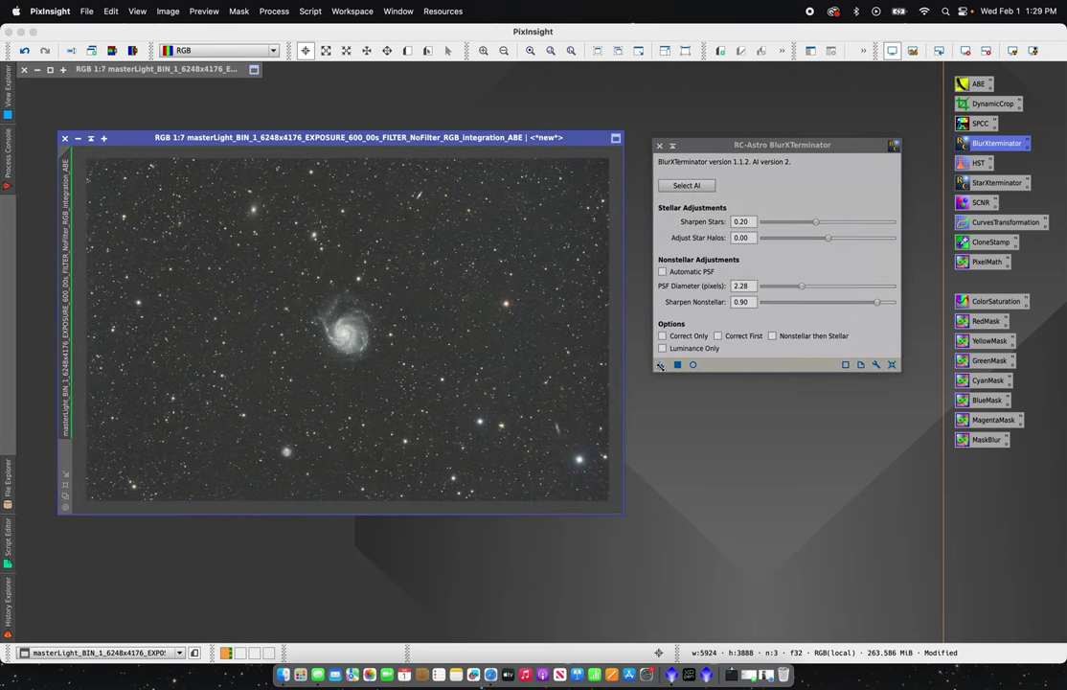
left_click_drag(661, 364, 535, 362)
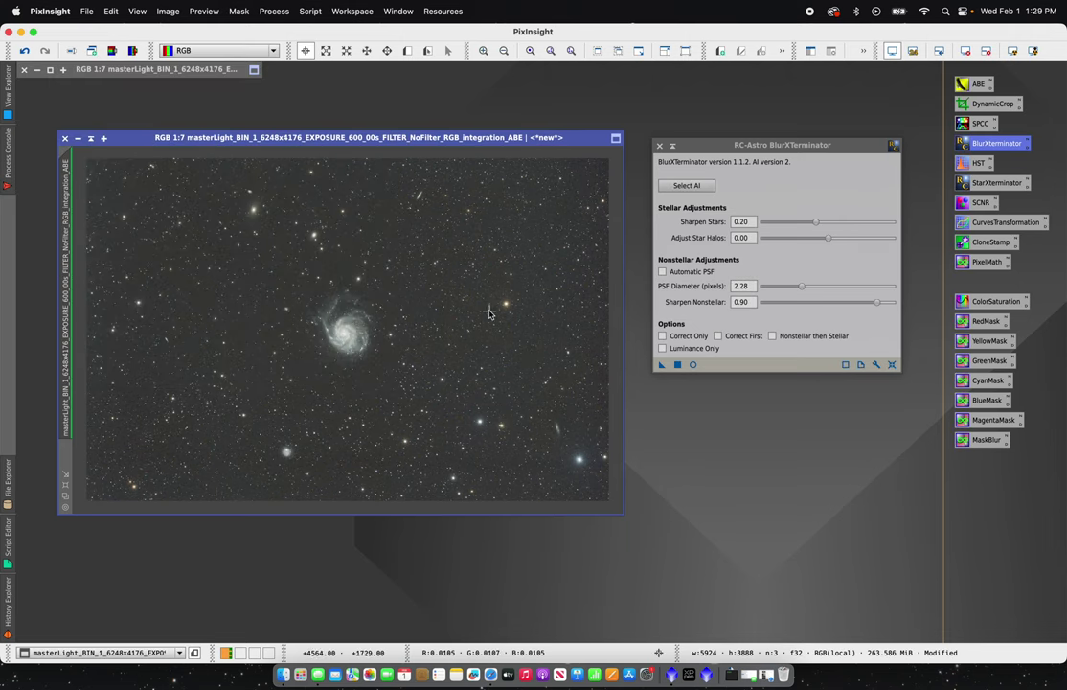
- Examine the galaxy up close before and after sharpening, return to the full-frame view and close BlurXTerminator
left_click(484, 51)
left_click(483, 50)
left_click(484, 51)
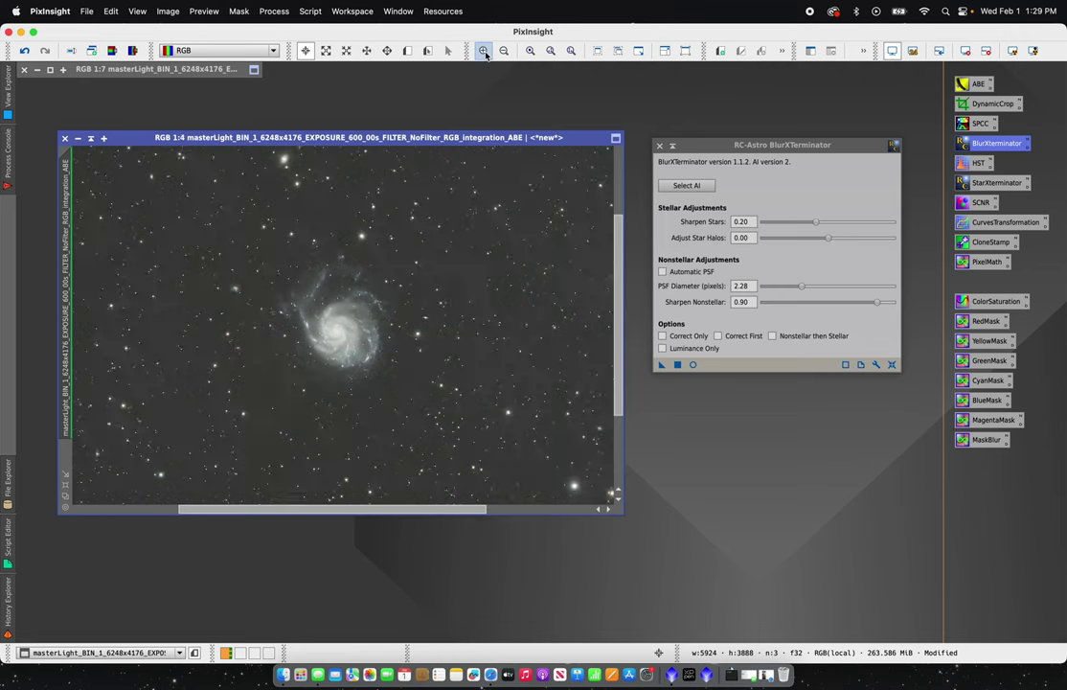
left_click(484, 51)
left_click(484, 51)
left_click(503, 54)
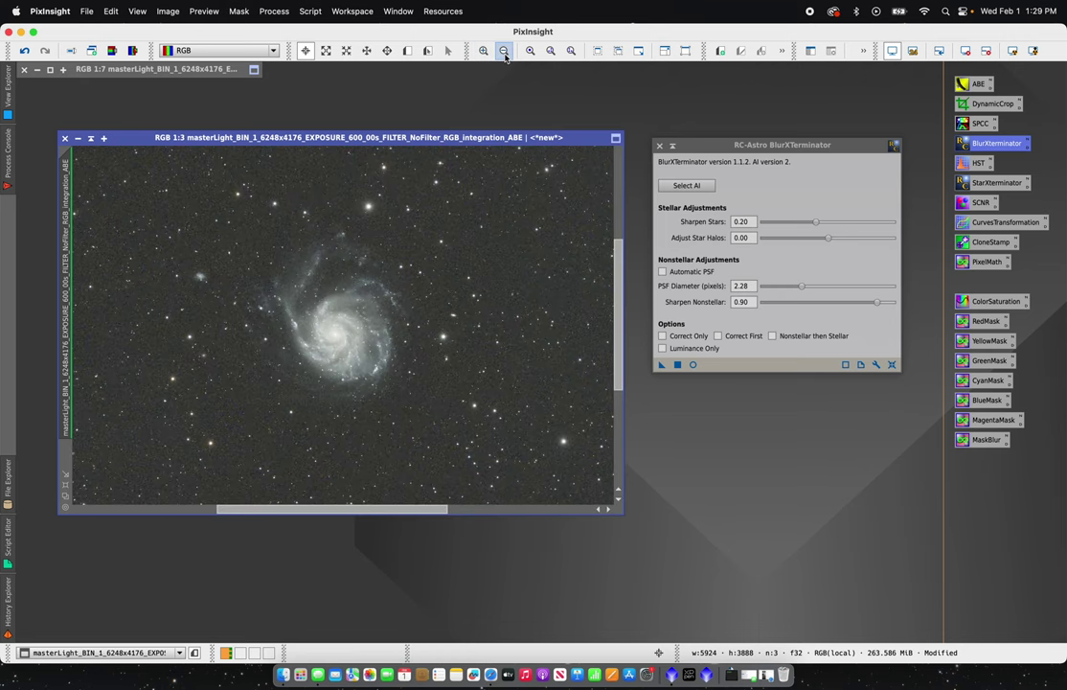
left_click(25, 52)
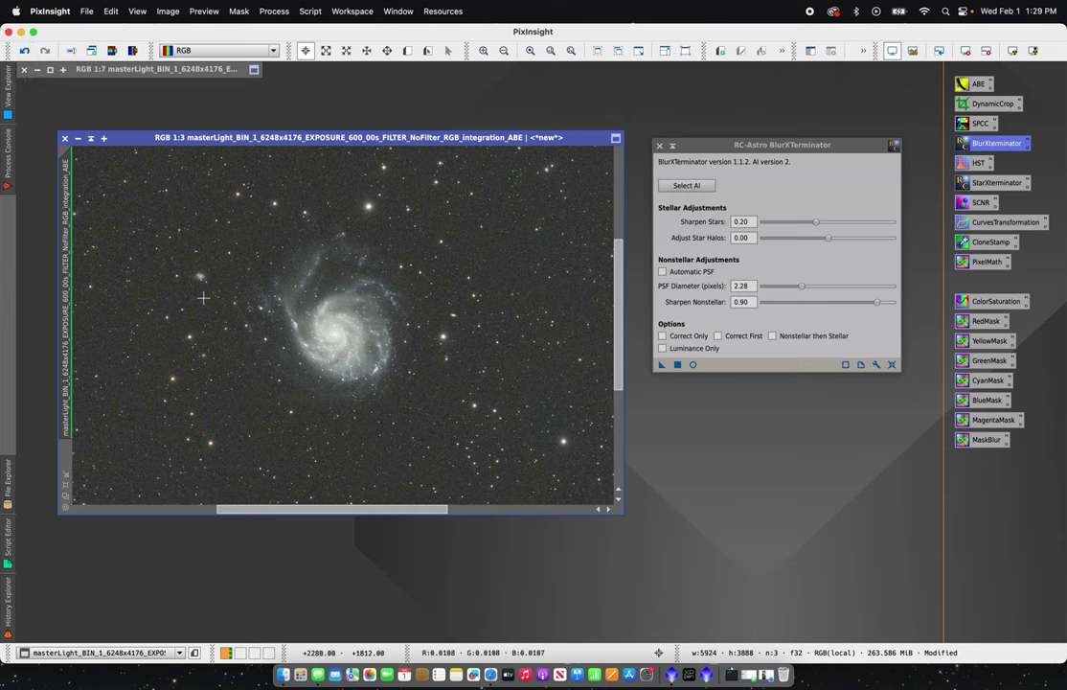
left_click(503, 51)
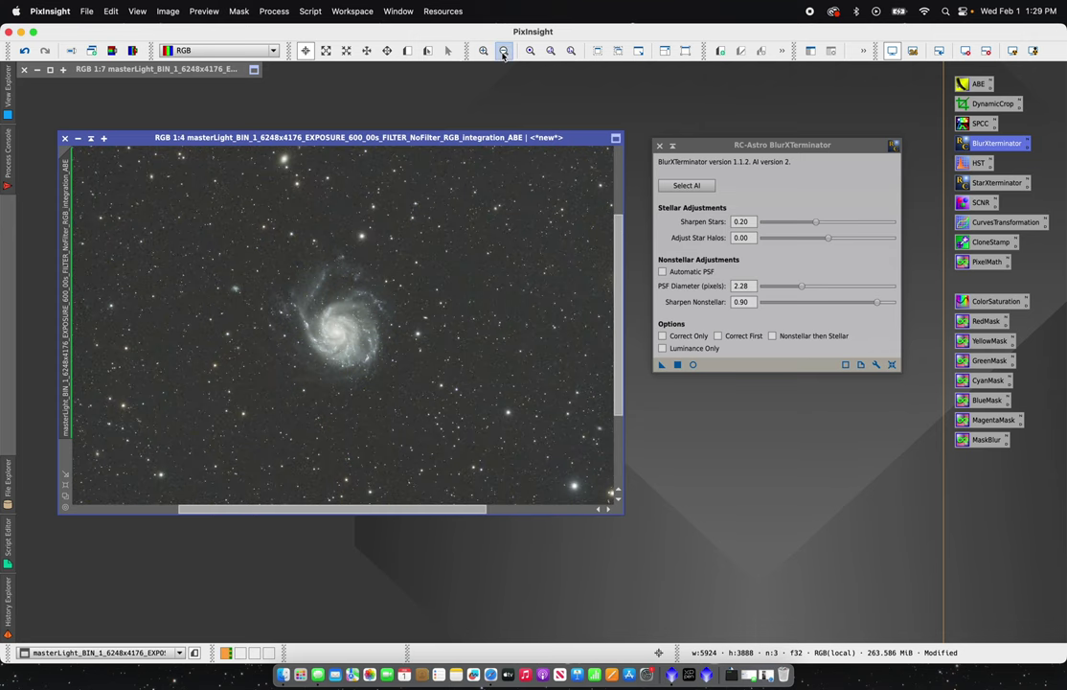
left_click(502, 51)
left_click(503, 51)
left_click(503, 51)
left_click(658, 144)
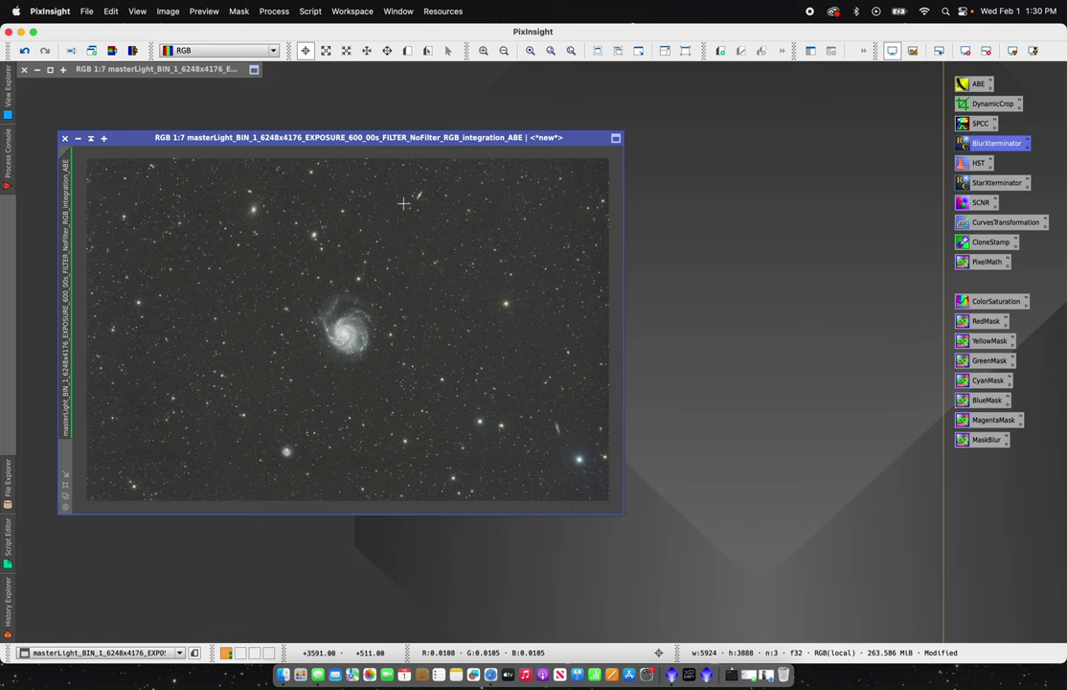
- Open HistogramTransformation for the ABE color image, remove its screen stretch and start a real-time preview
double_click(977, 163)
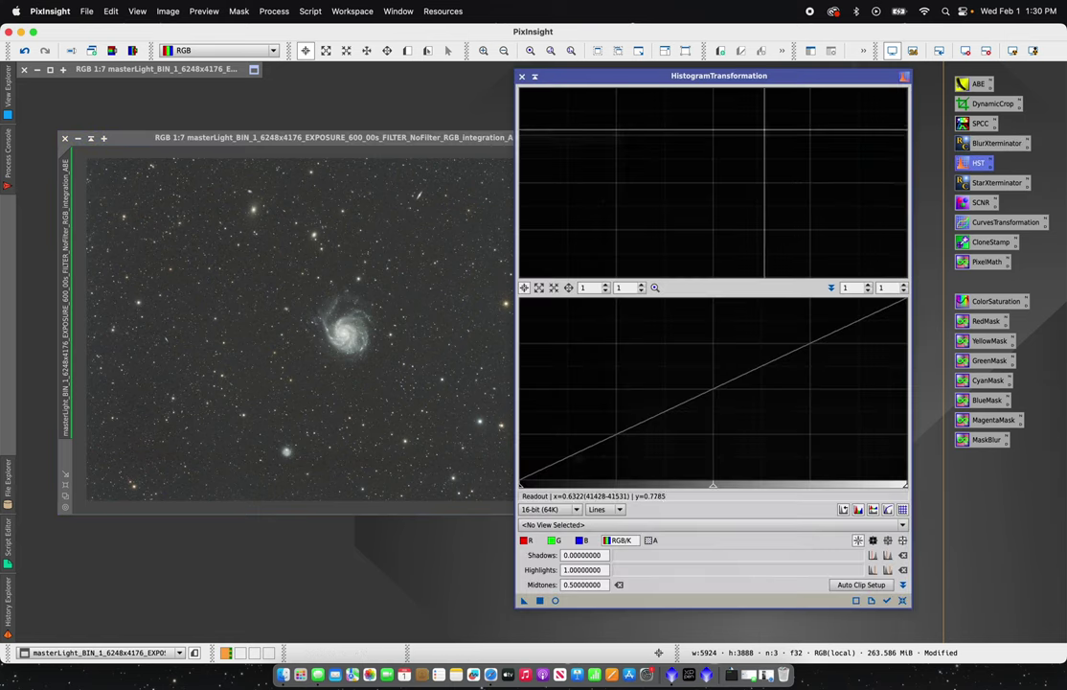
left_click_drag(718, 76, 744, 75)
left_click_drag(449, 138, 410, 135)
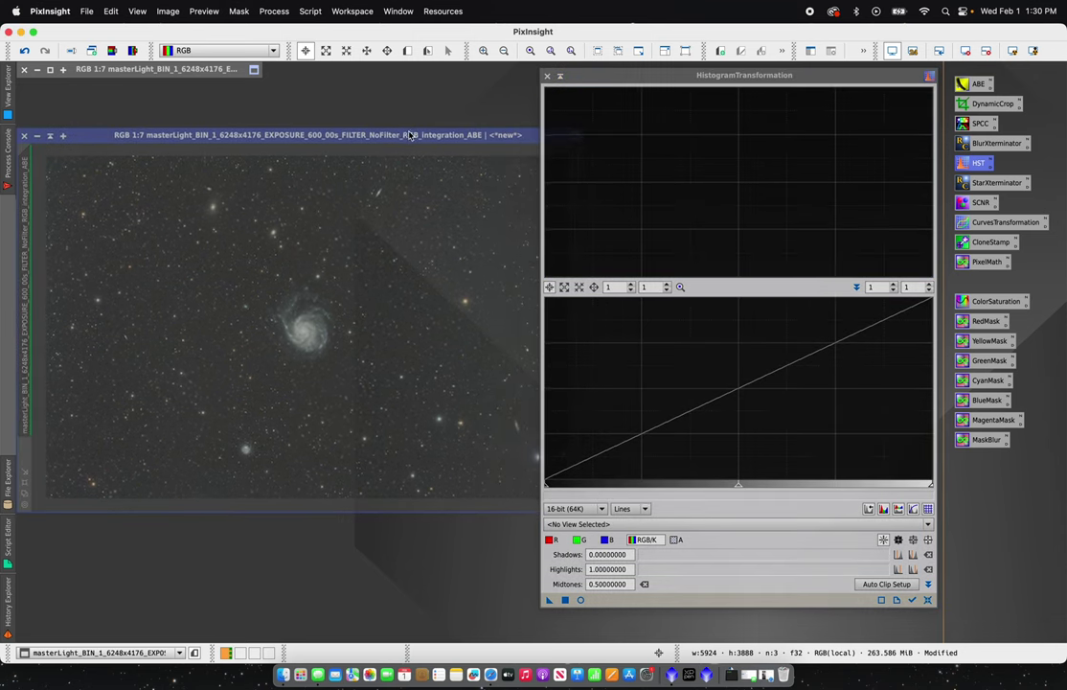
left_click(605, 524)
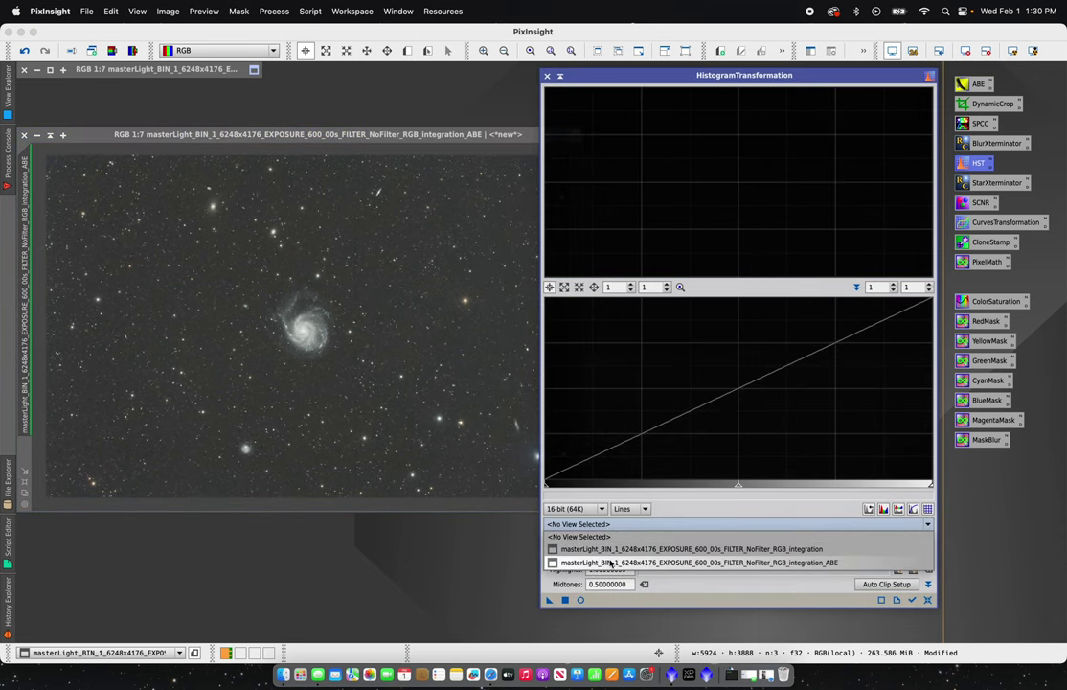
left_click(604, 562)
left_click(964, 50)
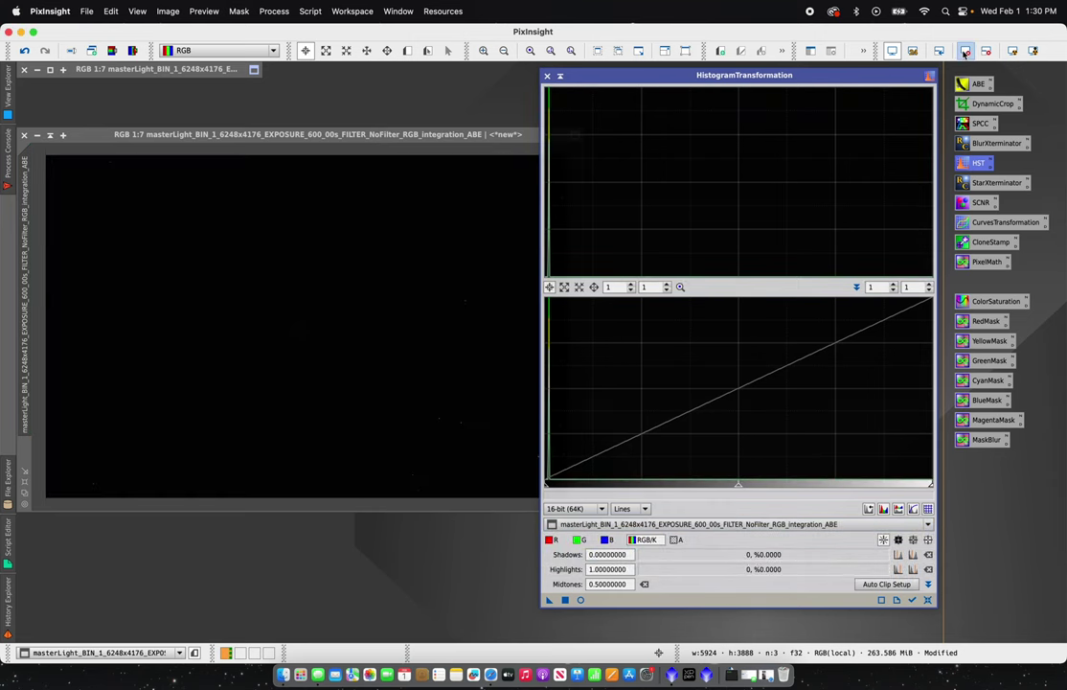
left_click(580, 599)
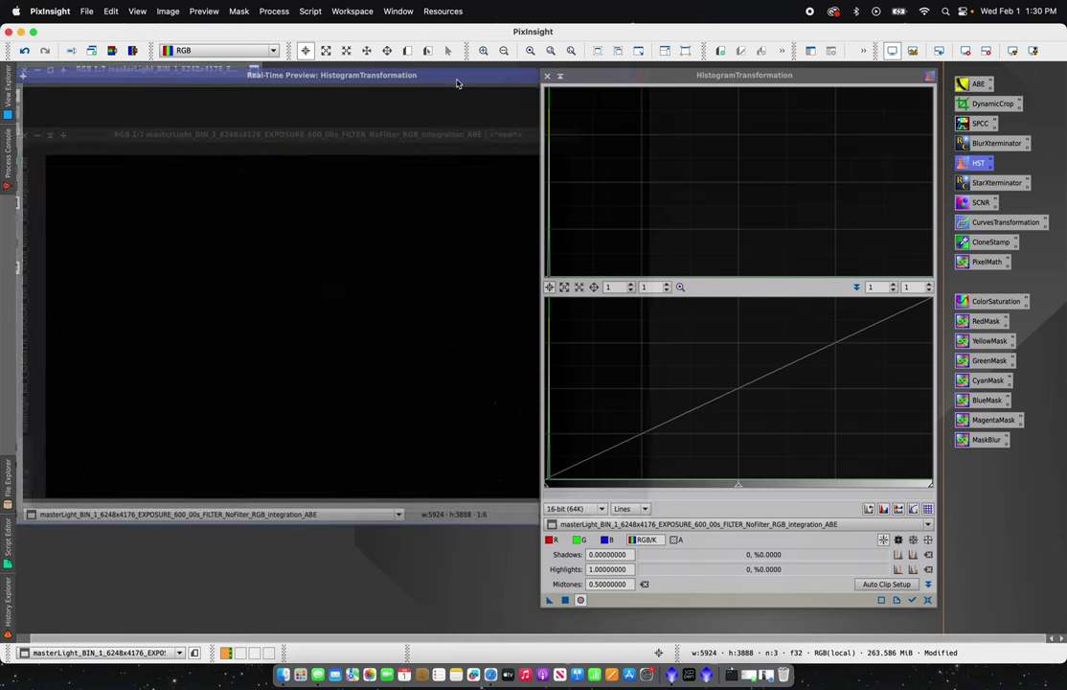
- Stretch the image with final midtones about 0.28, shadows 0.065 and highlights 0.970, then close the preview and HistogramTransformation
left_click_drag(655, 74, 765, 76)
left_click_drag(846, 486, 802, 483)
left_click_drag(657, 483, 680, 483)
left_click_drag(1039, 484, 1030, 484)
left_click(674, 599)
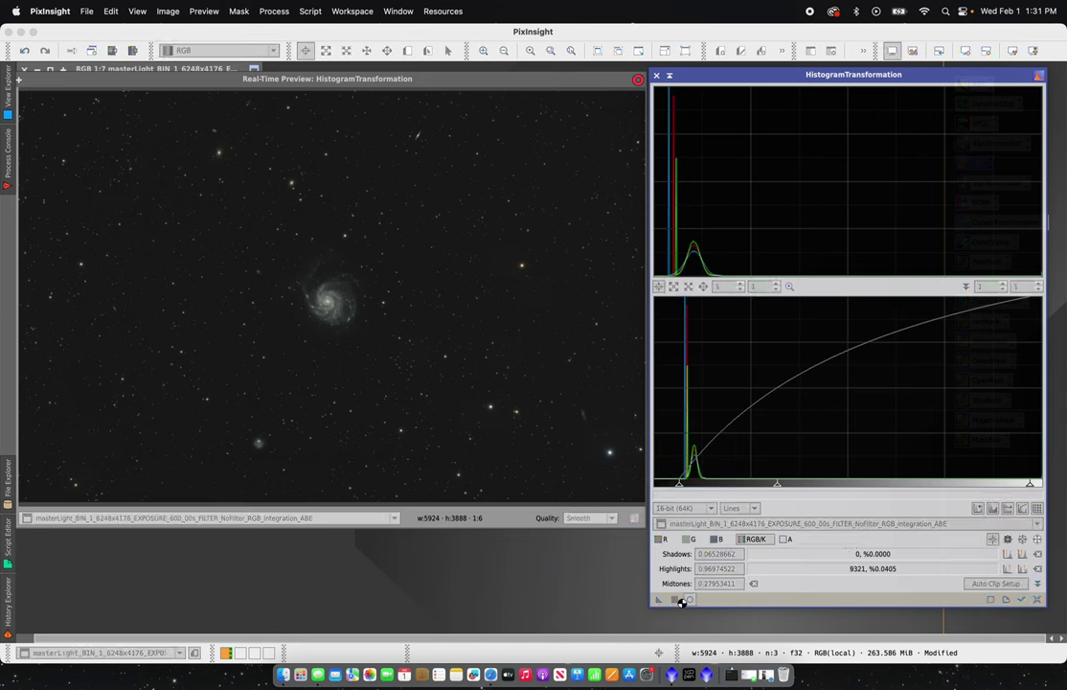
left_click_drag(21, 78, 137, 100)
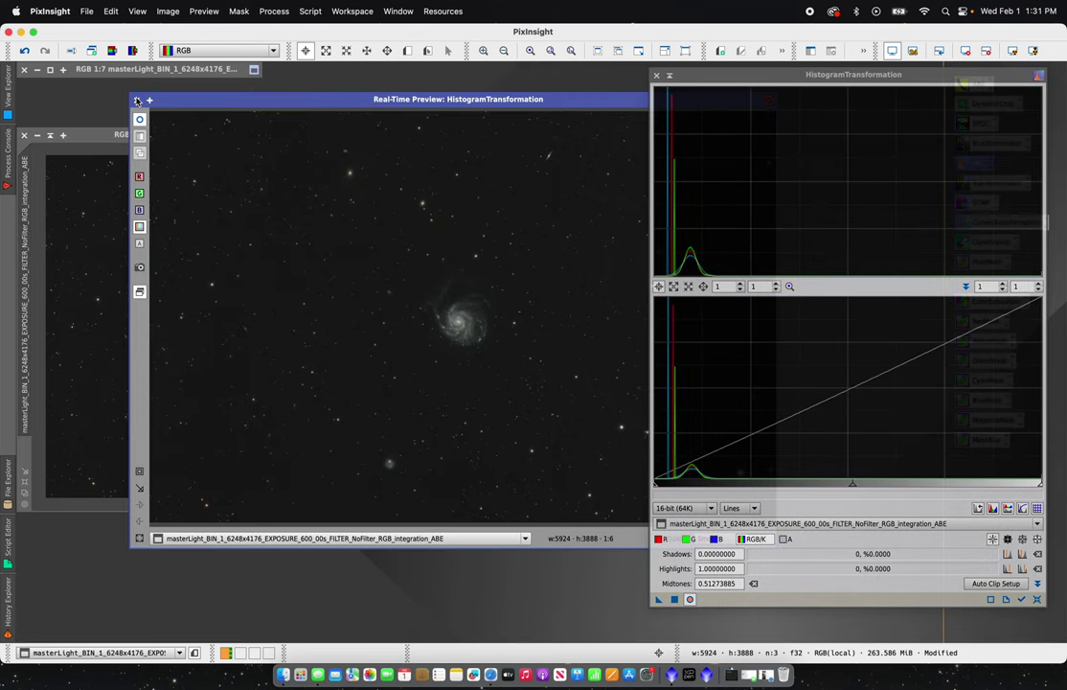
left_click(137, 100)
left_click(656, 74)
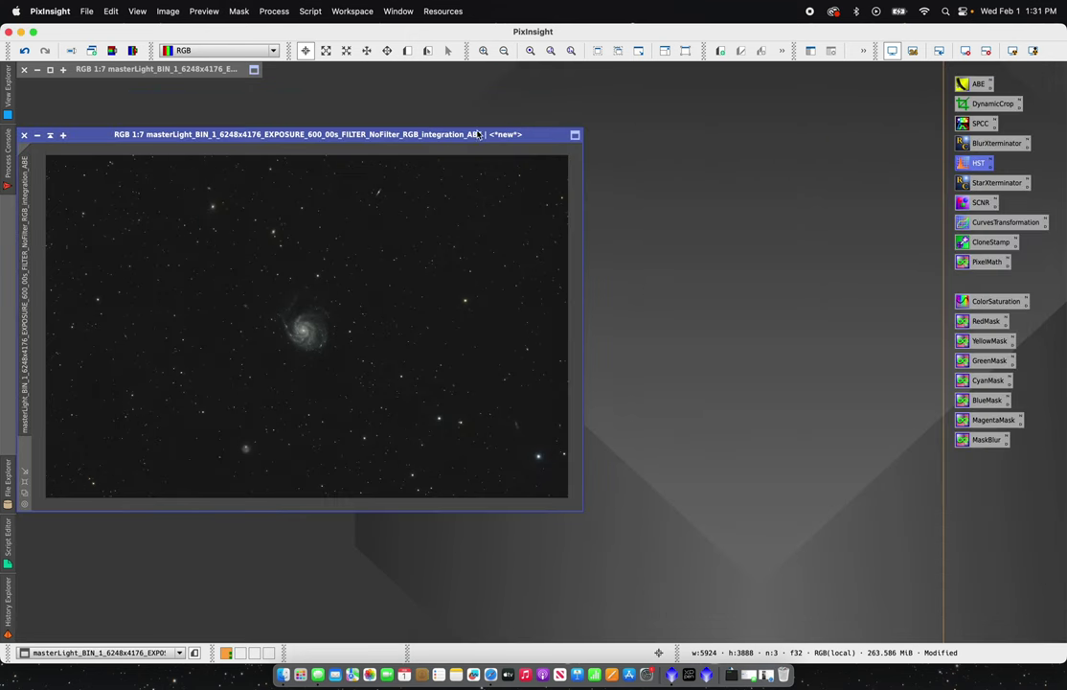
- Examine the detail of the stretched galaxy's core and spiral arms at 1:1 magnification
left_click_drag(479, 134, 585, 113)
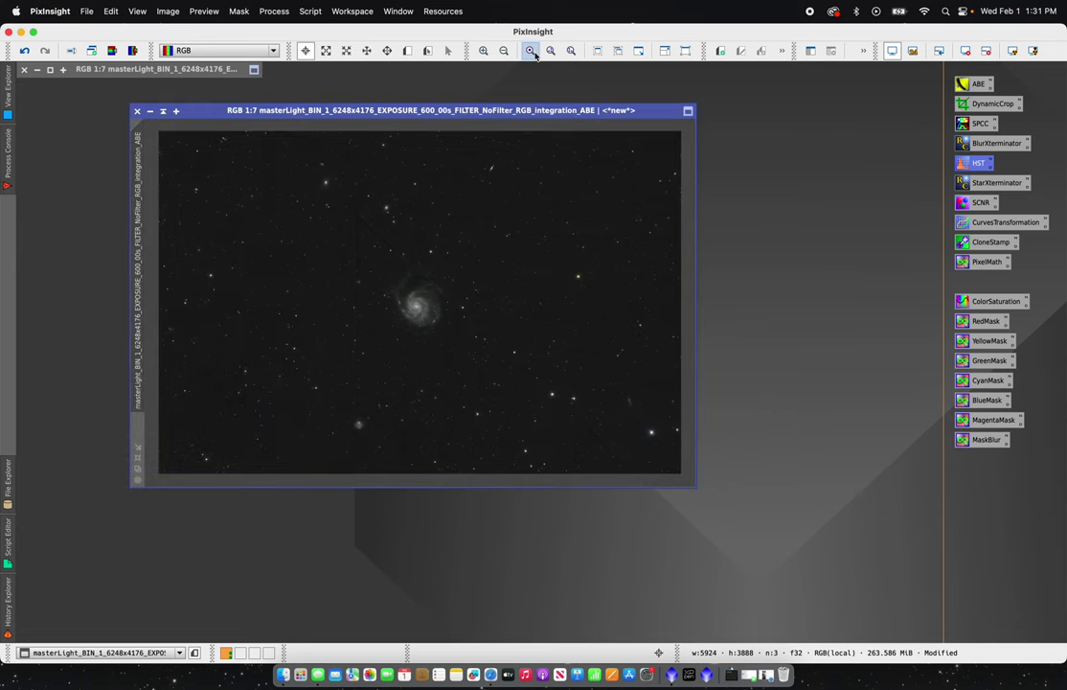
left_click(484, 51)
left_click(483, 51)
left_click(484, 50)
left_click(484, 51)
left_click(483, 50)
left_click(484, 50)
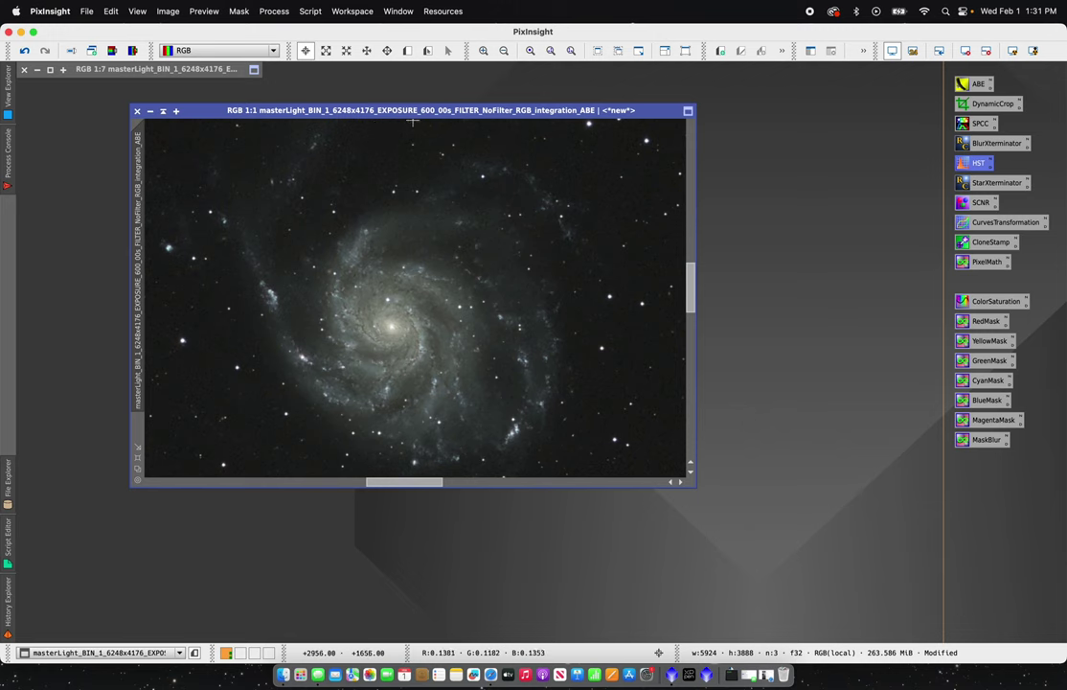
left_click(504, 52)
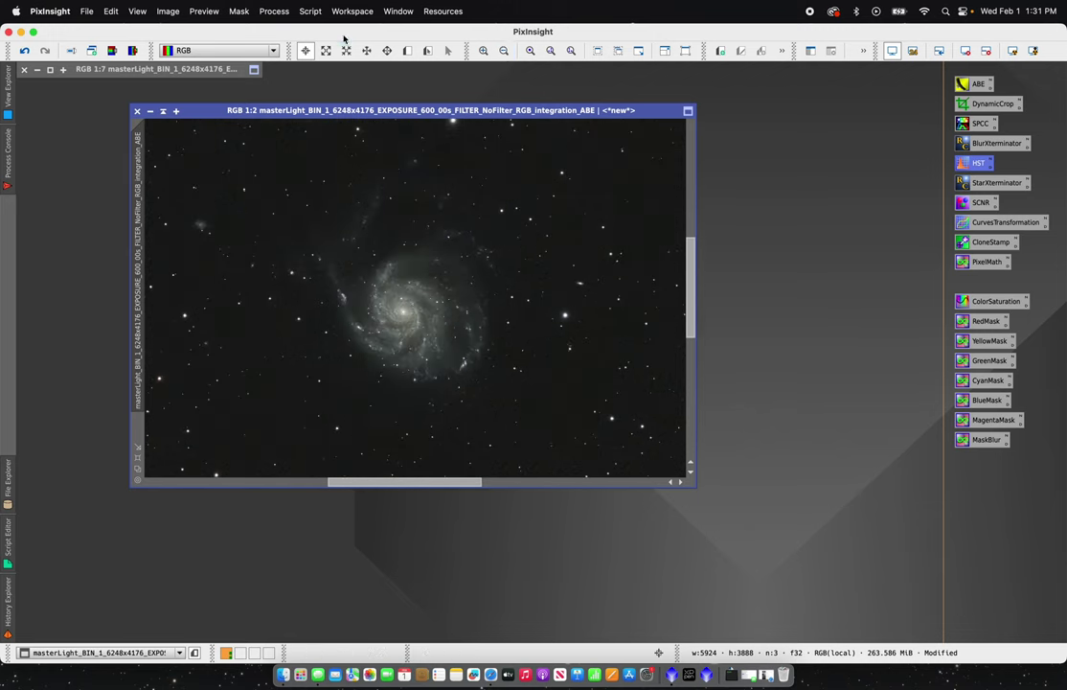
- Open NoiseXTerminator from the full process list beside the galaxy image
left_click_drag(330, 111, 300, 112)
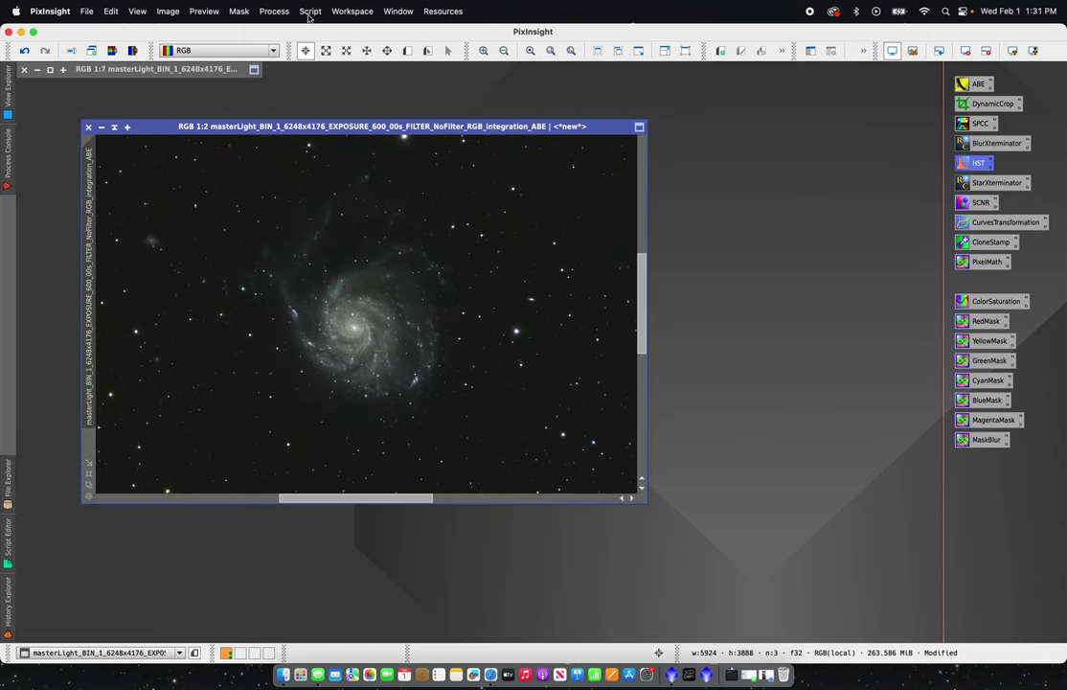
left_click(275, 12)
mouse_move(288, 33)
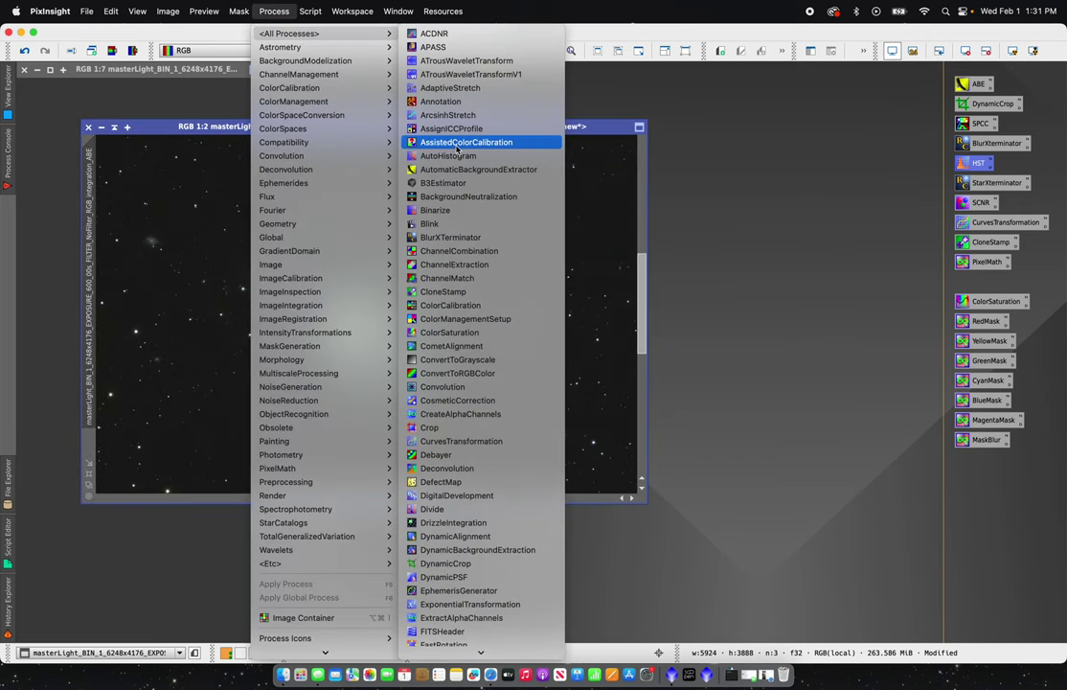
scroll(456, 149, "down", 3)
scroll(460, 247, "down", 10)
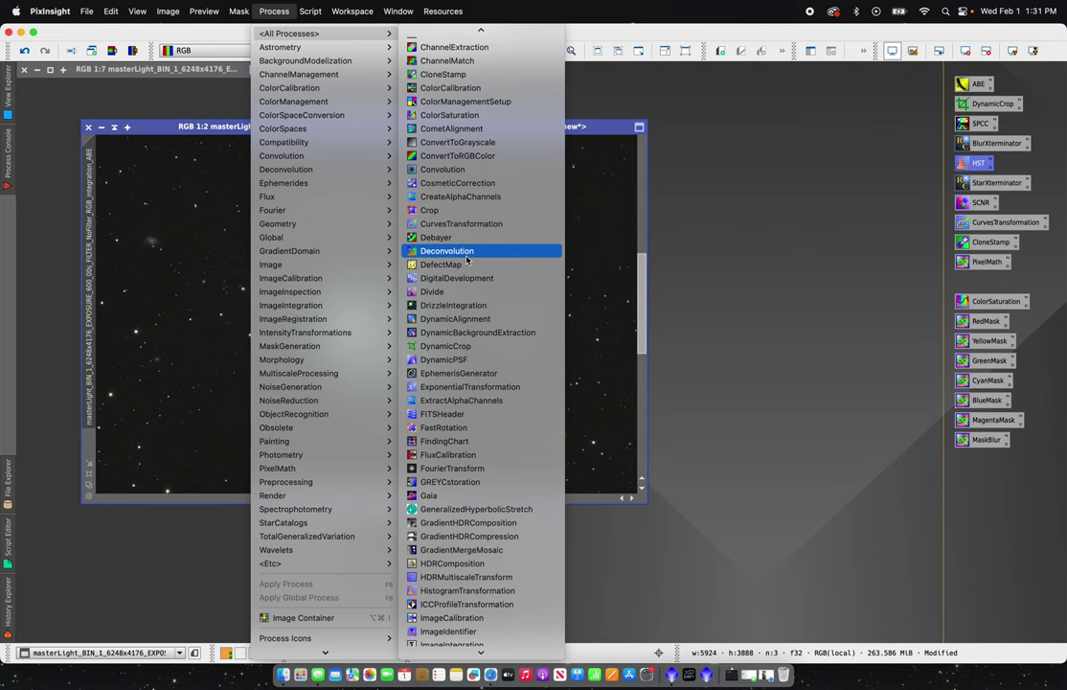
scroll(467, 301, "up", 3)
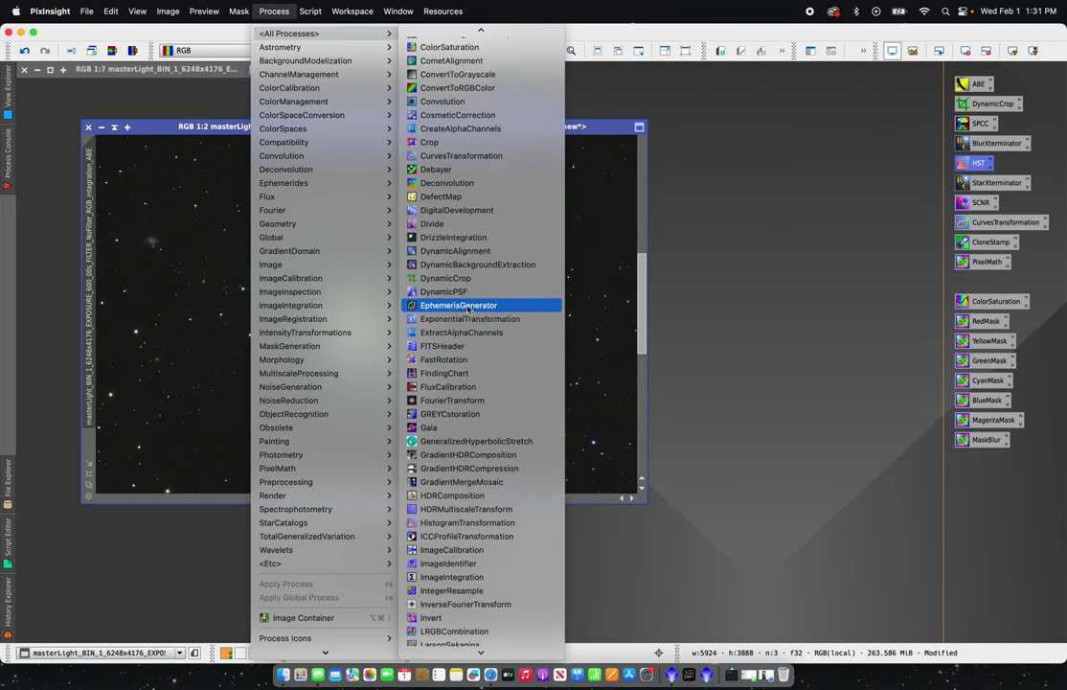
scroll(468, 306, "down", 8)
scroll(468, 306, "down", 3)
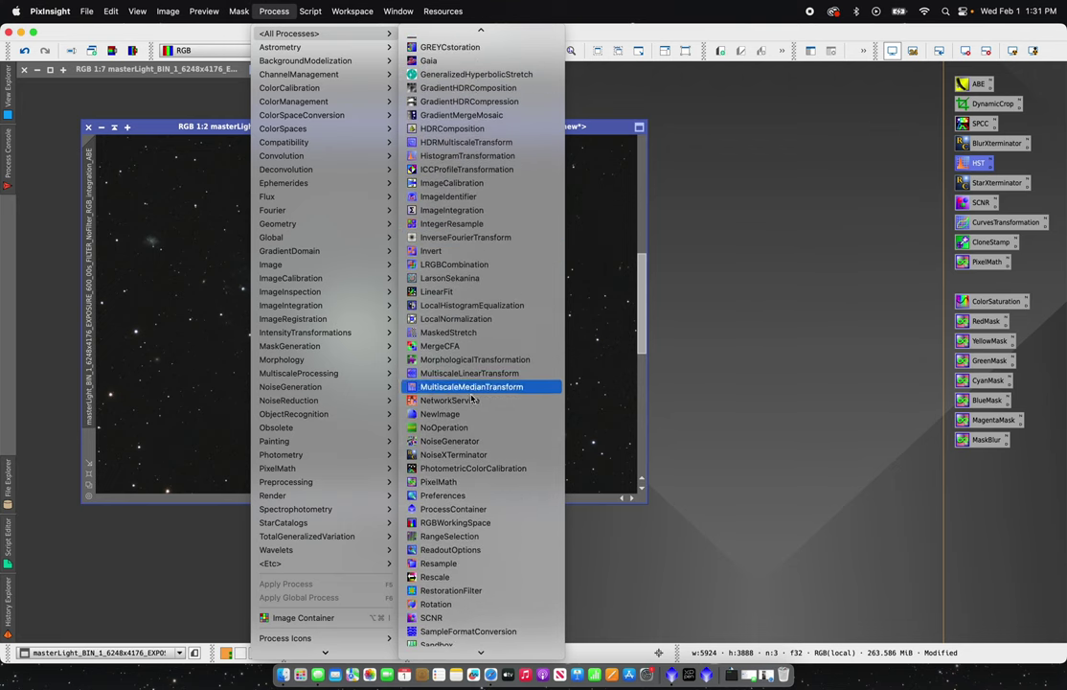
left_click(473, 455)
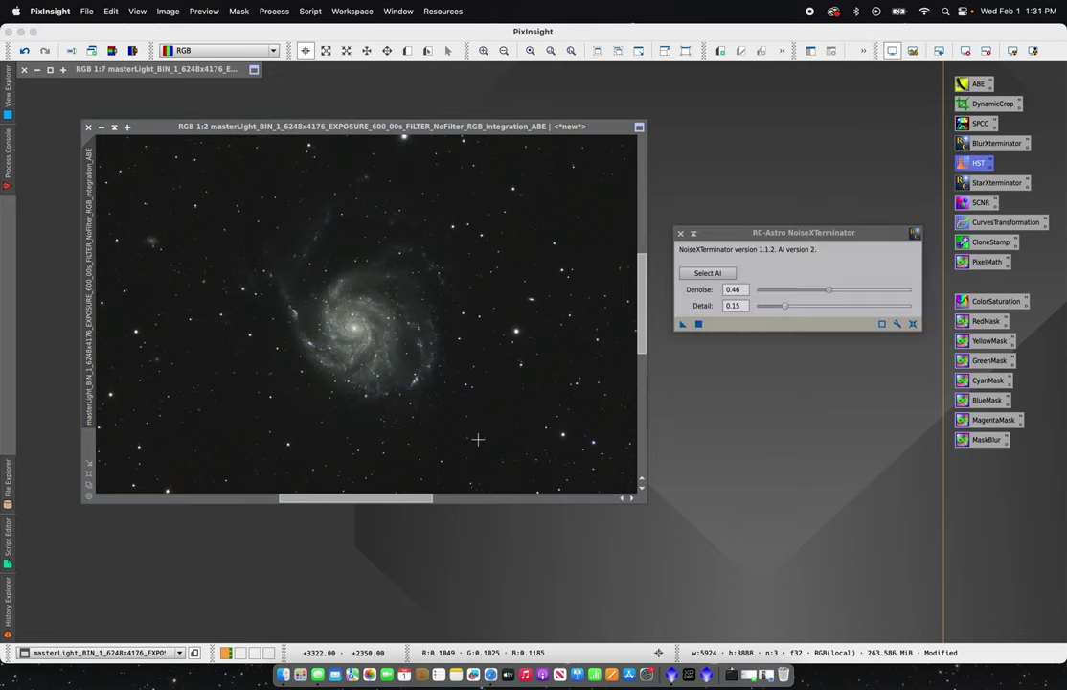
- Try NoiseXTerminator on the galaxy image with Denoise at 0.90 and Detail at 0.15
left_click(829, 290)
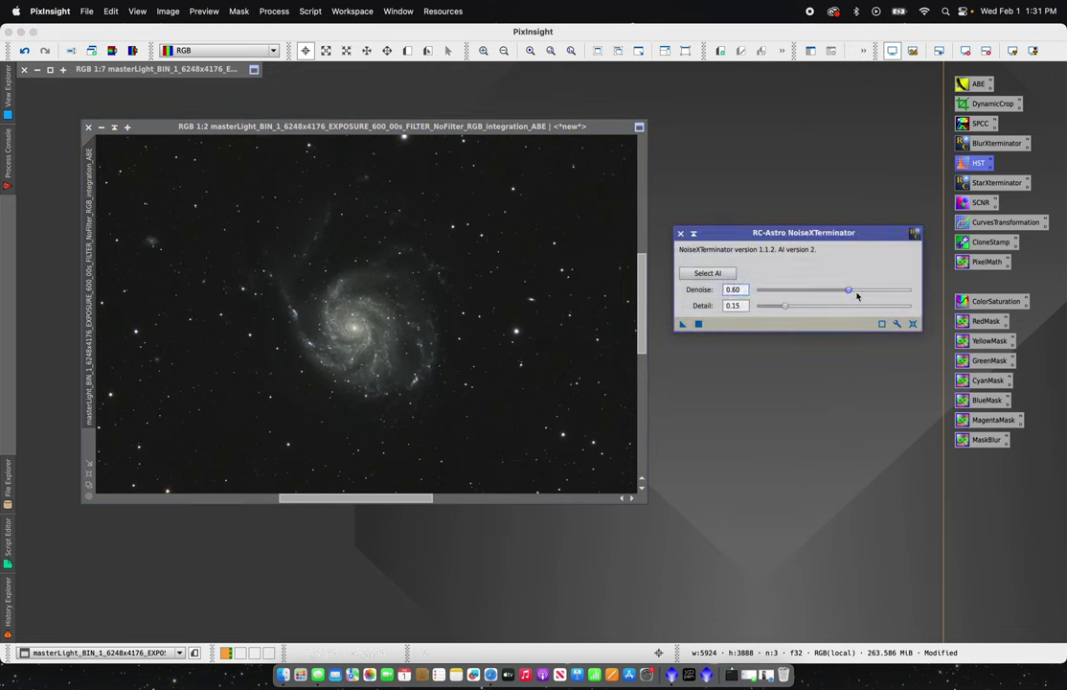
scroll(797, 282, "down", 3)
left_click_drag(830, 293, 874, 293)
left_click(913, 326)
left_click_drag(683, 327, 559, 361)
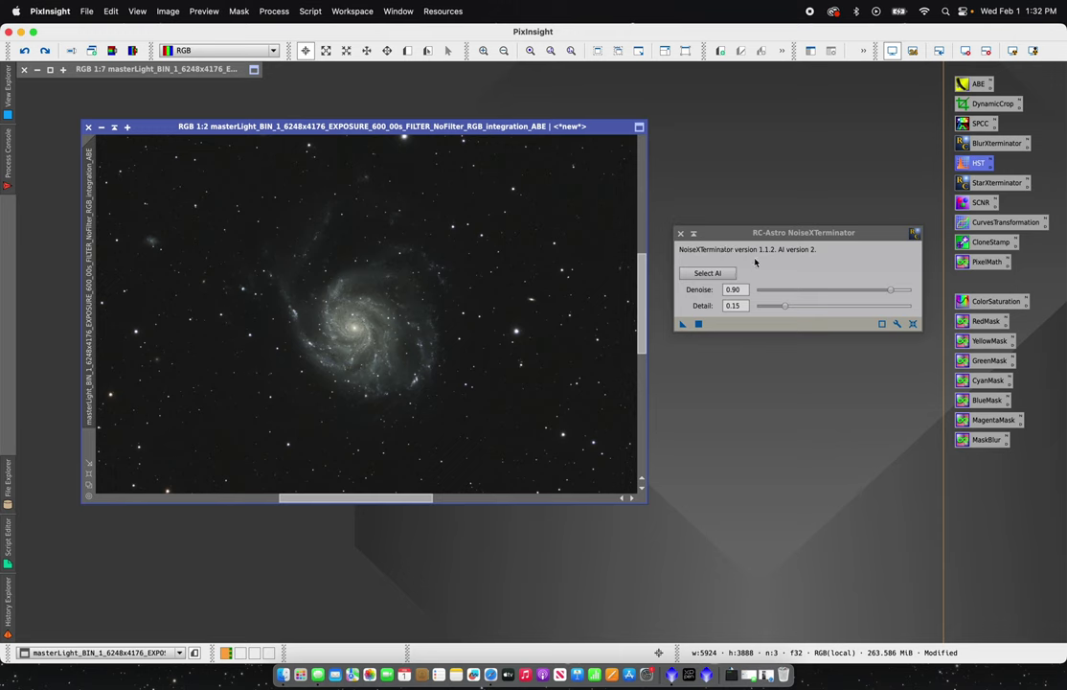
- Lower Denoise to 0.45 and apply NoiseXTerminator to the galaxy image
left_click_drag(892, 290, 890, 290)
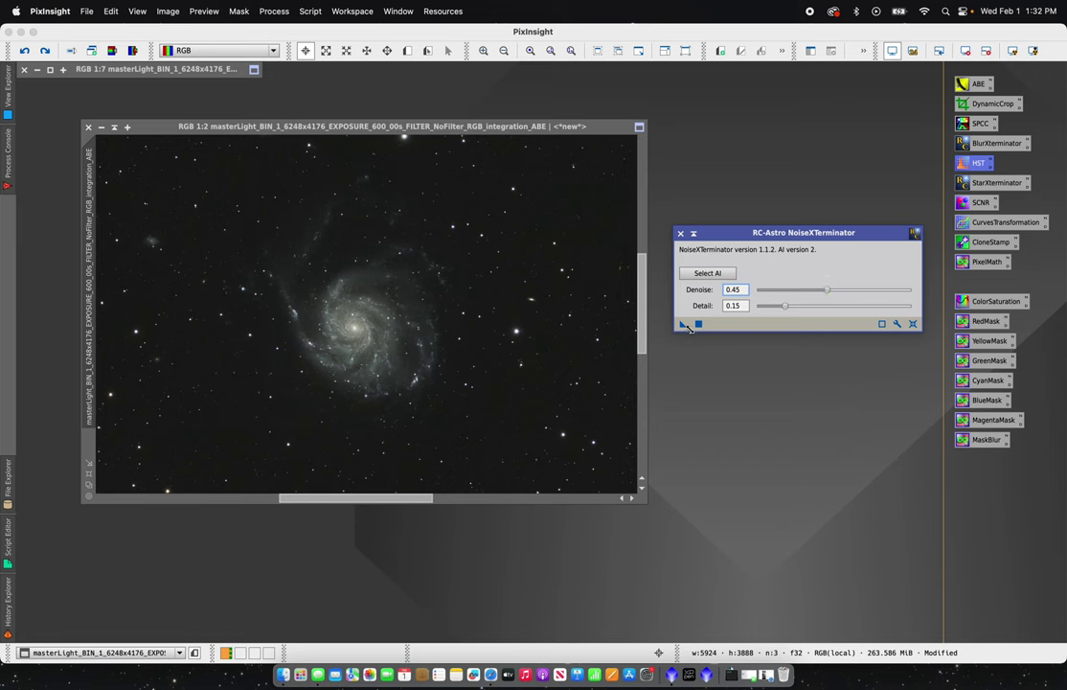
left_click_drag(684, 327, 578, 379)
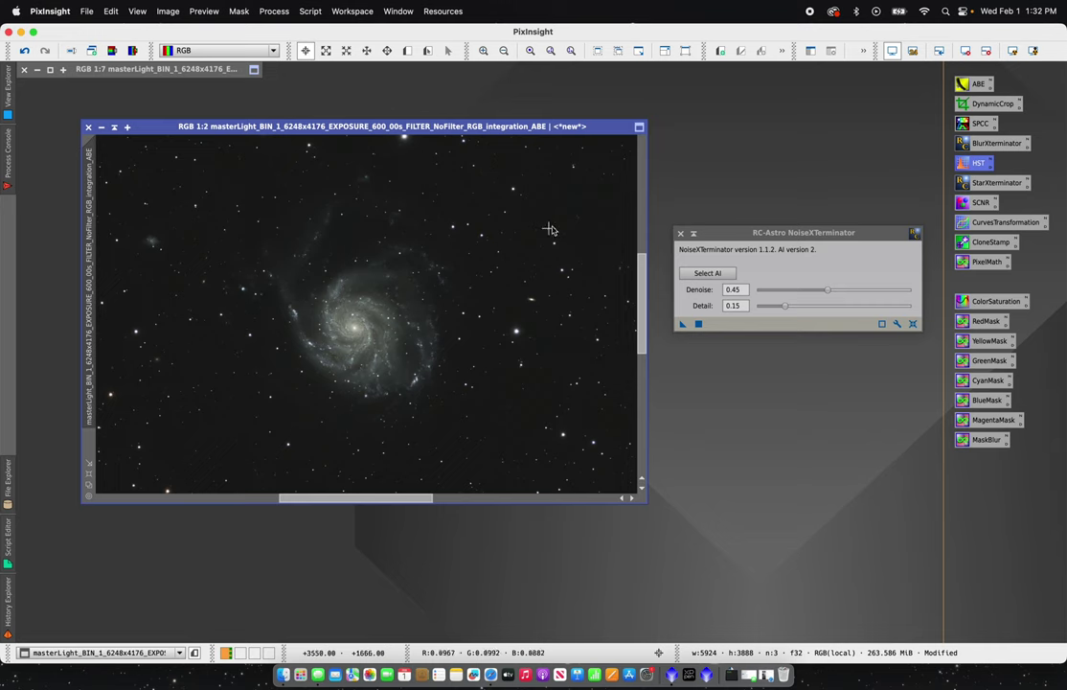
- Remove the stars from the galaxy image with StarXTerminator, generating a separate star image
left_click(680, 234)
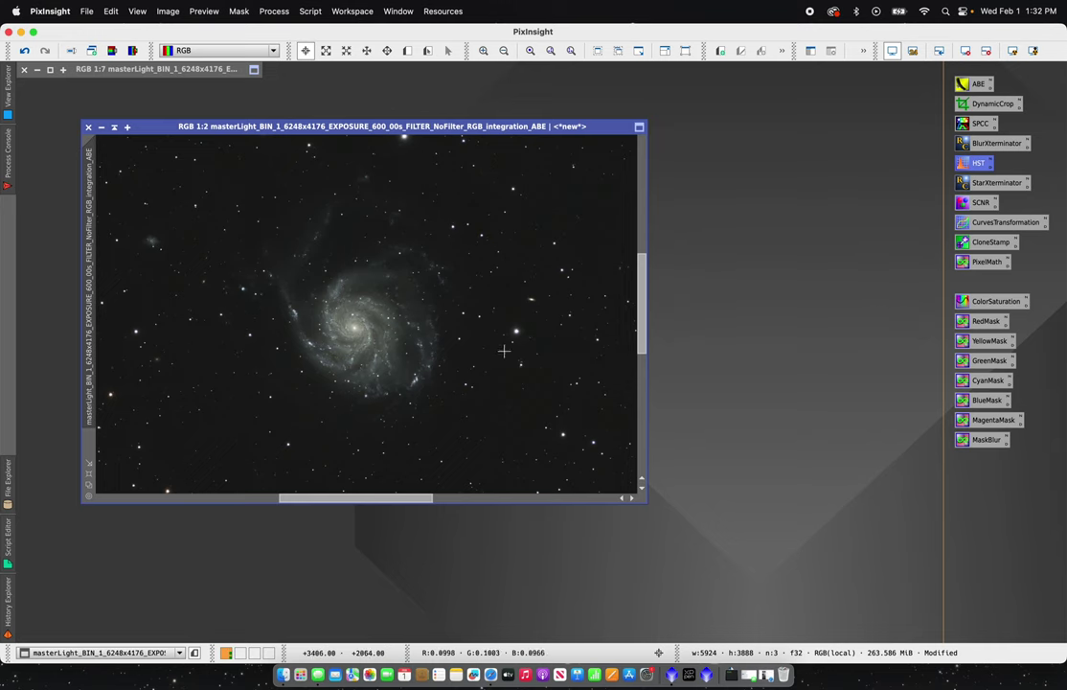
left_click(503, 51)
left_click(503, 51)
left_click(503, 51)
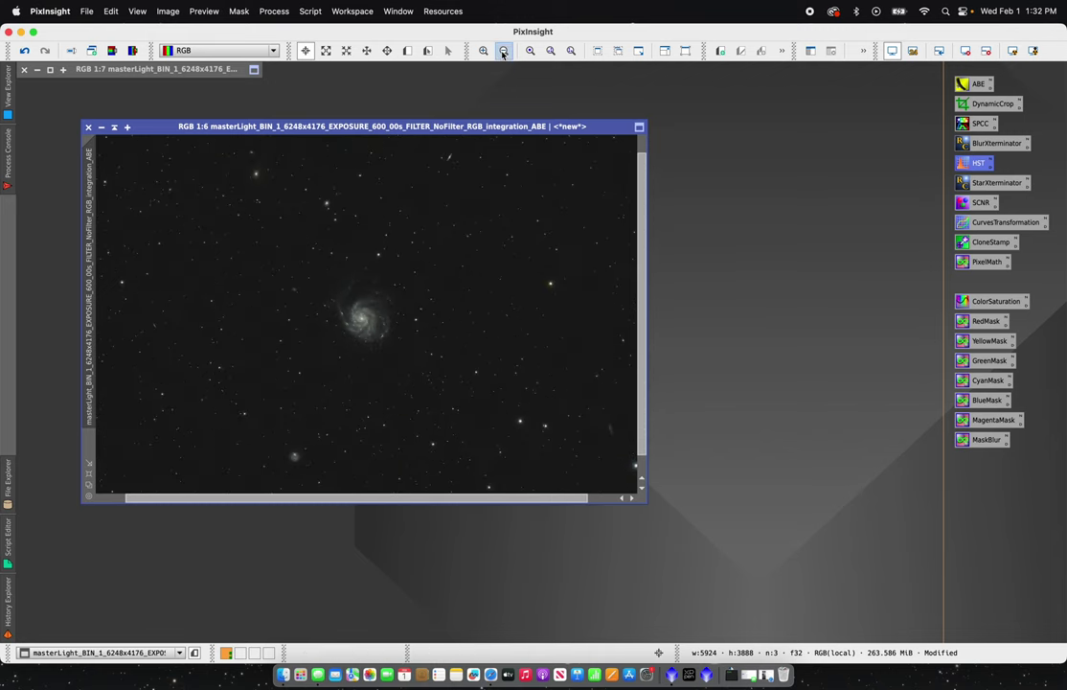
left_click(503, 51)
left_click(502, 50)
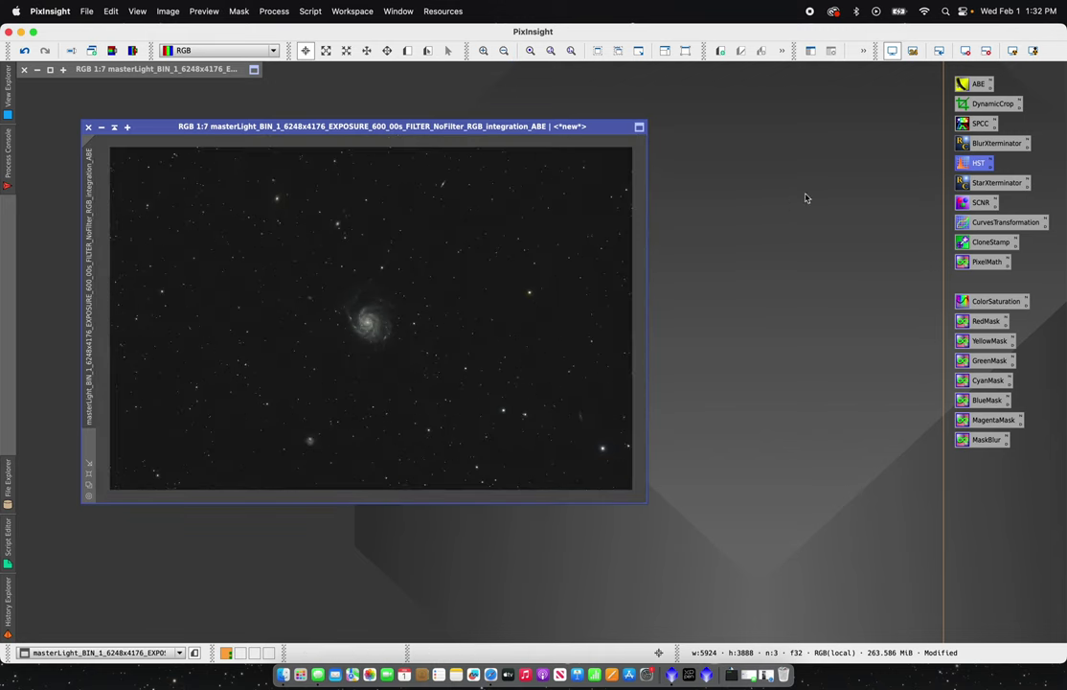
double_click(986, 184)
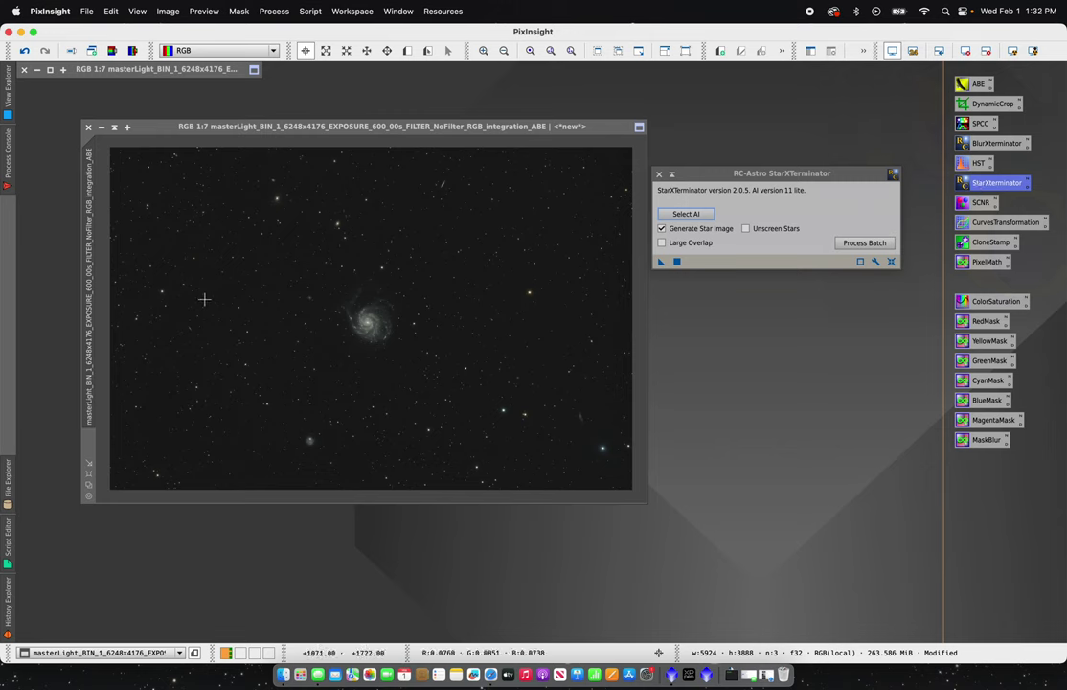
left_click(363, 281)
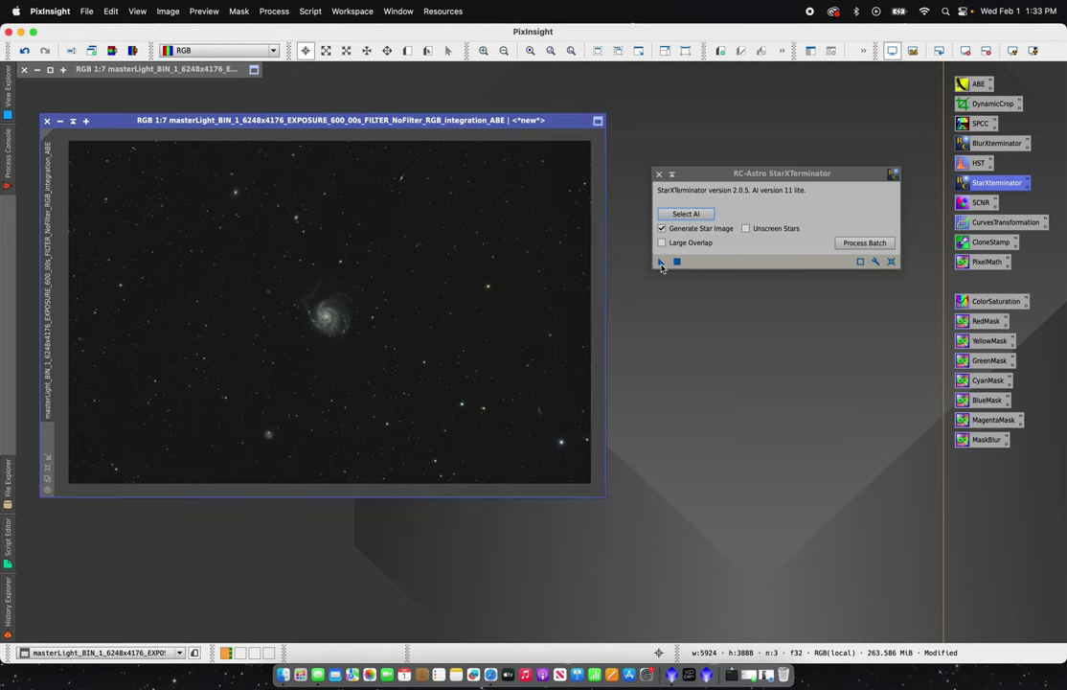
left_click_drag(660, 264, 479, 316)
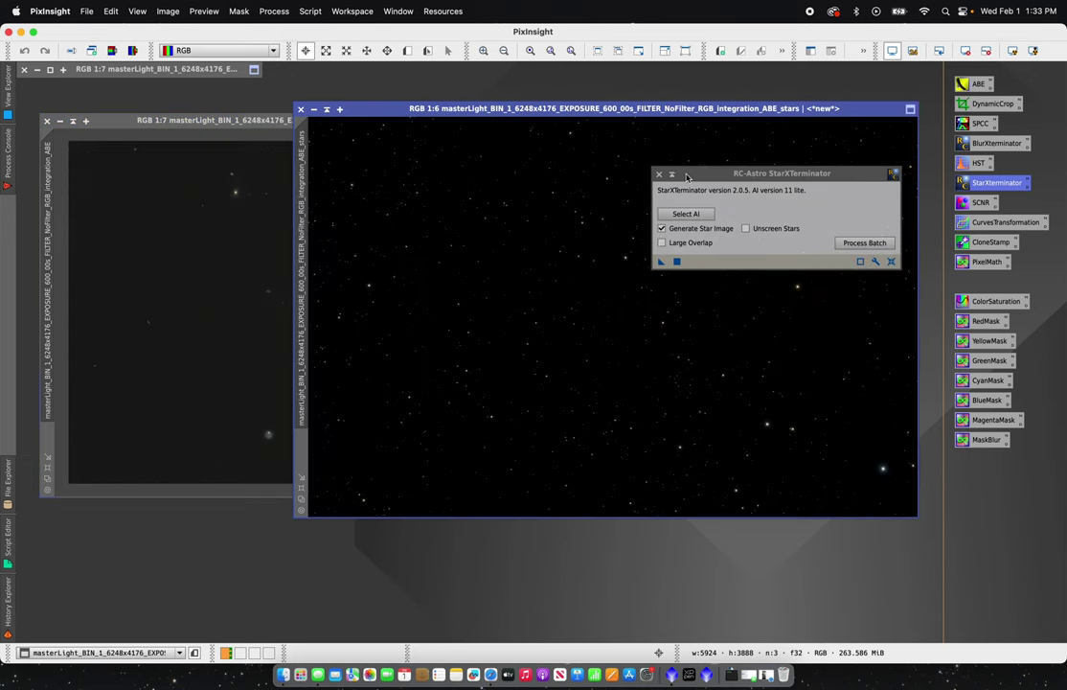
- Rename the extracted star image as stars and collapse its window to an icon
left_click_drag(636, 113, 555, 153)
right_click(497, 248)
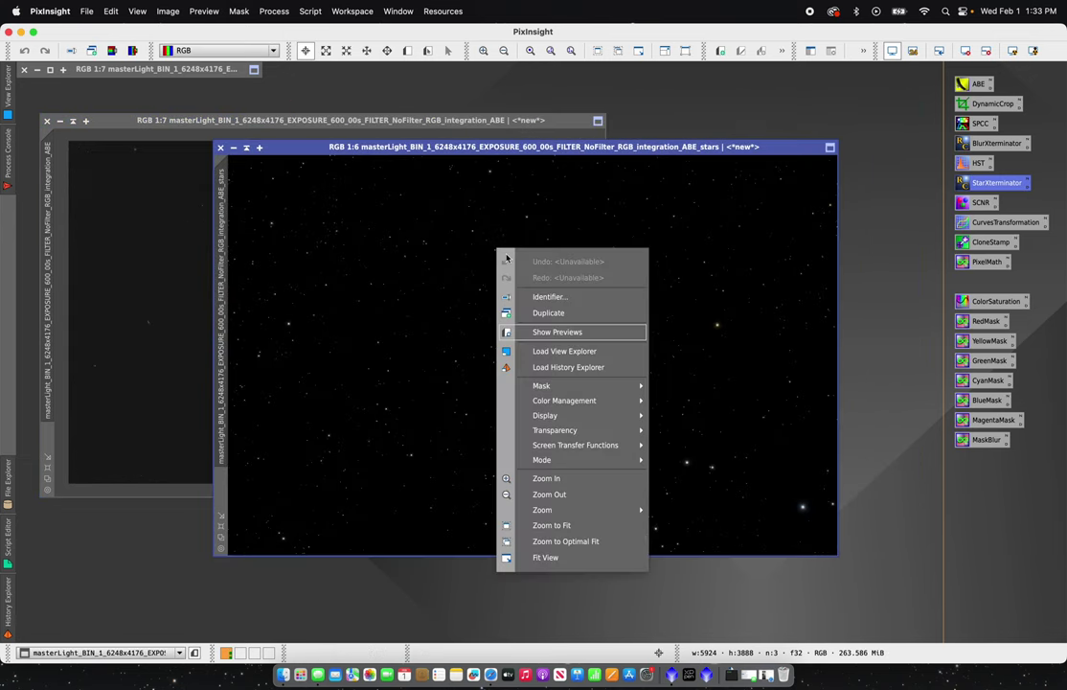
left_click(536, 298)
type("stars")
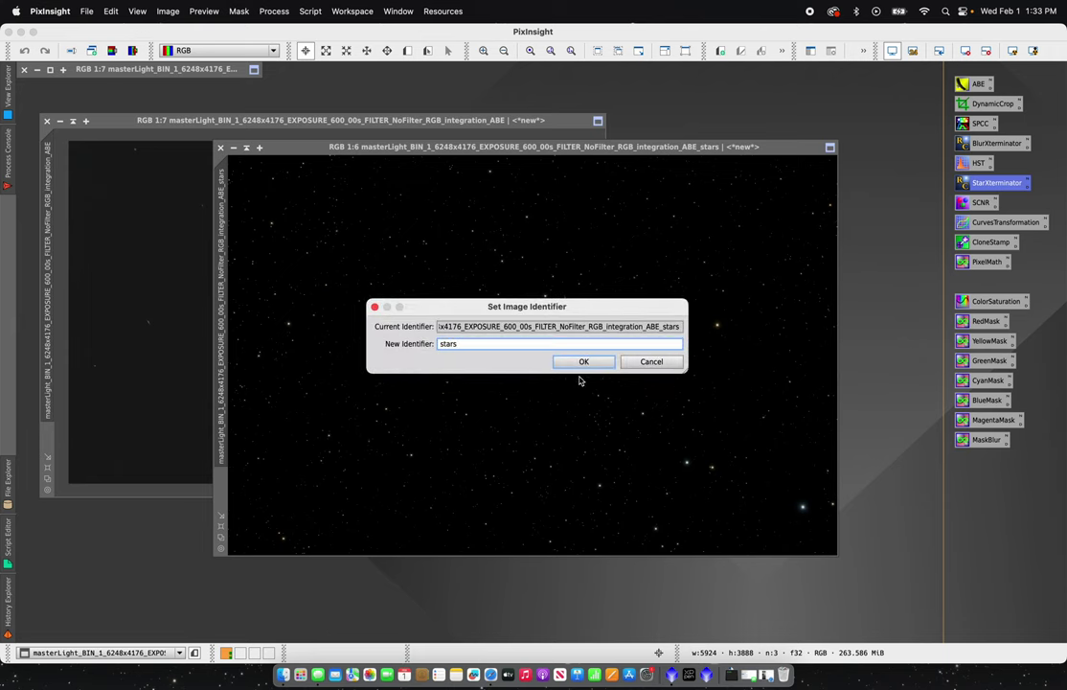
left_click(584, 362)
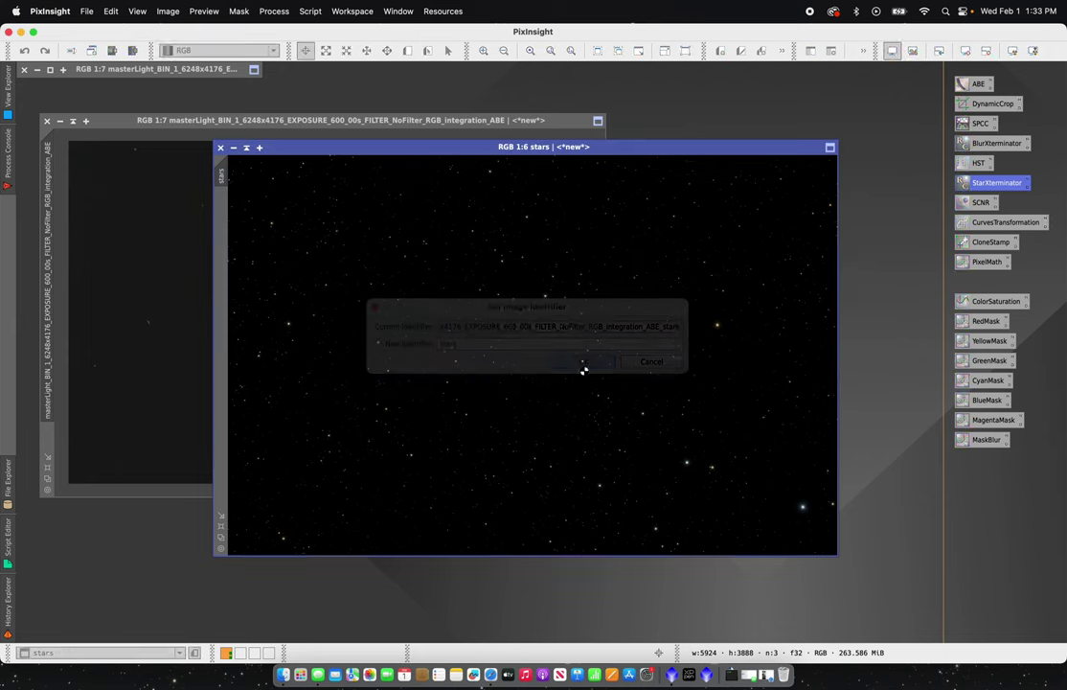
left_click(246, 147)
- Rename the starless image as galaxy and enlarge its window
left_click_drag(533, 347, 355, 157)
right_click(382, 212)
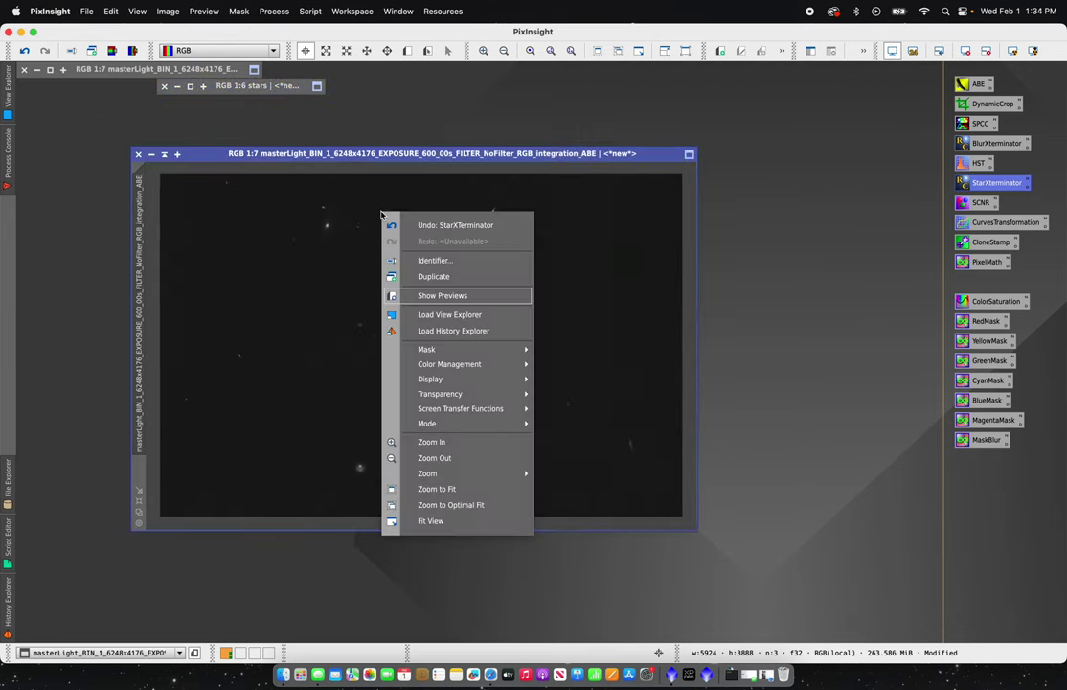
left_click(422, 259)
type("galaxy")
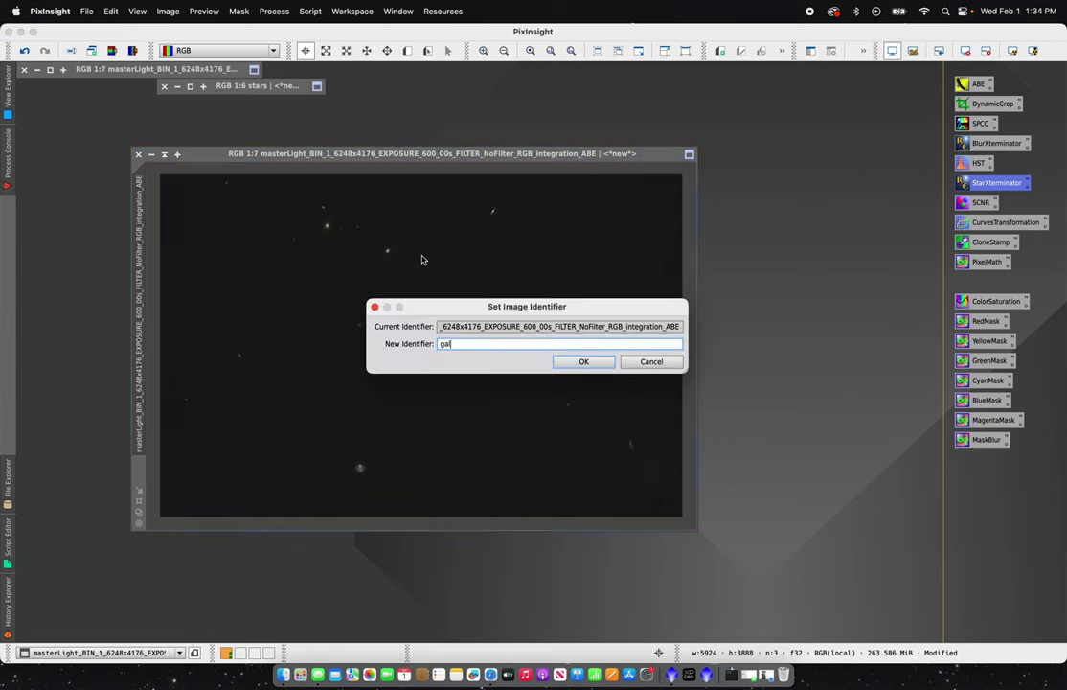
left_click(574, 362)
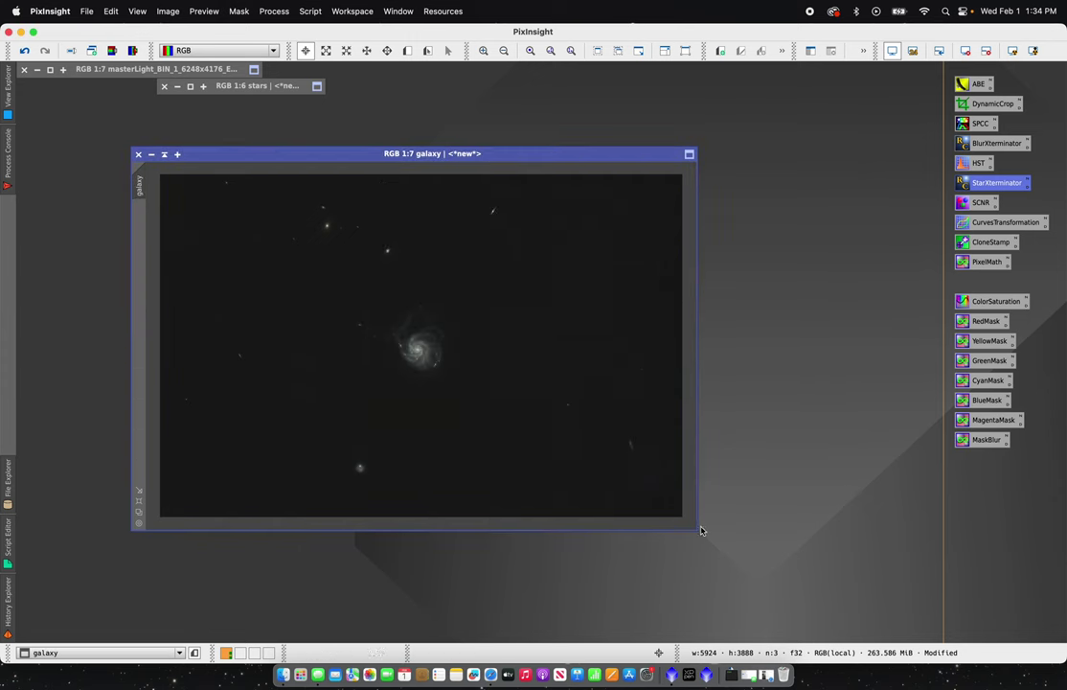
left_click_drag(696, 528, 849, 600)
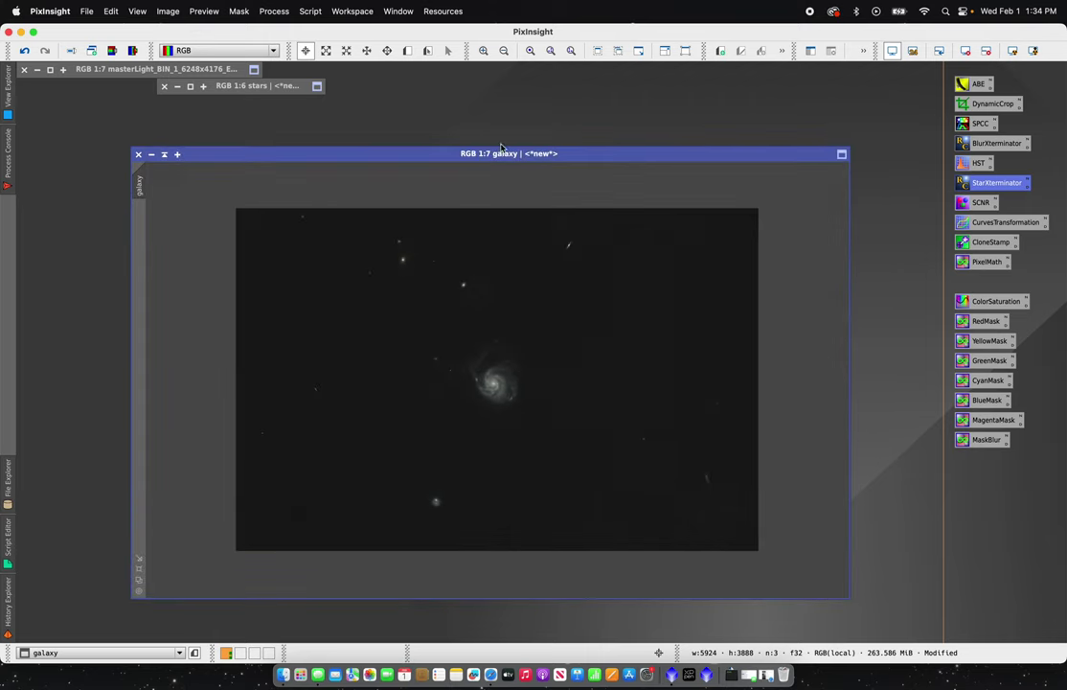
left_click_drag(484, 152, 398, 115)
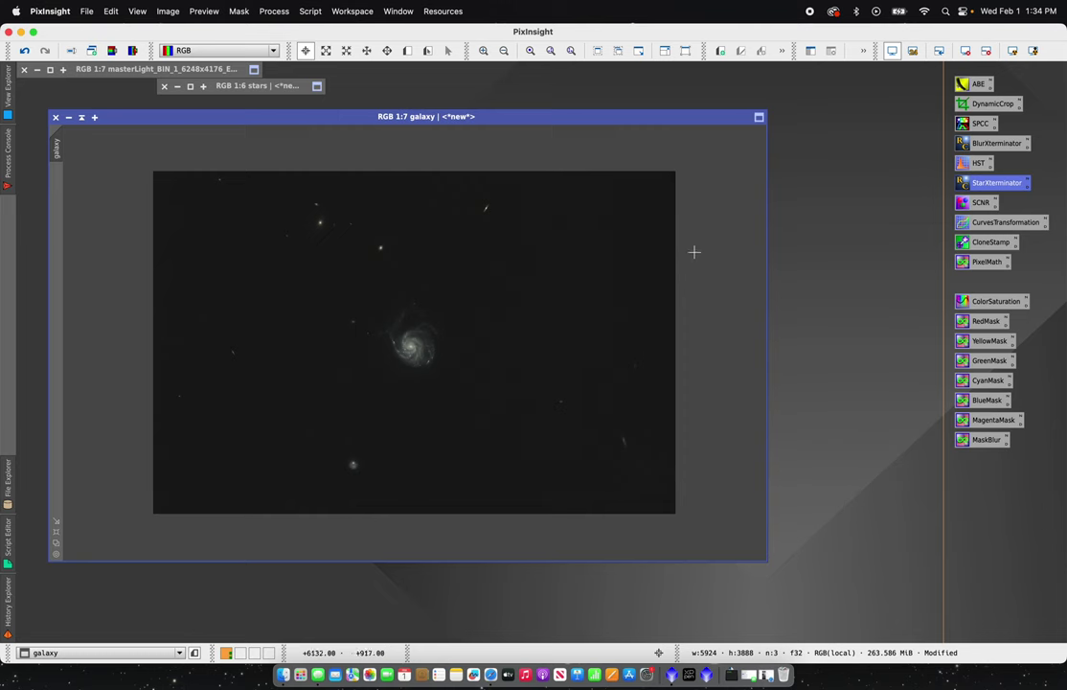
- Raise the saturation curve to output 0.55263 at input 0.43684 with CurvesTransformation and live preview, and apply it to the galaxy image
double_click(1005, 223)
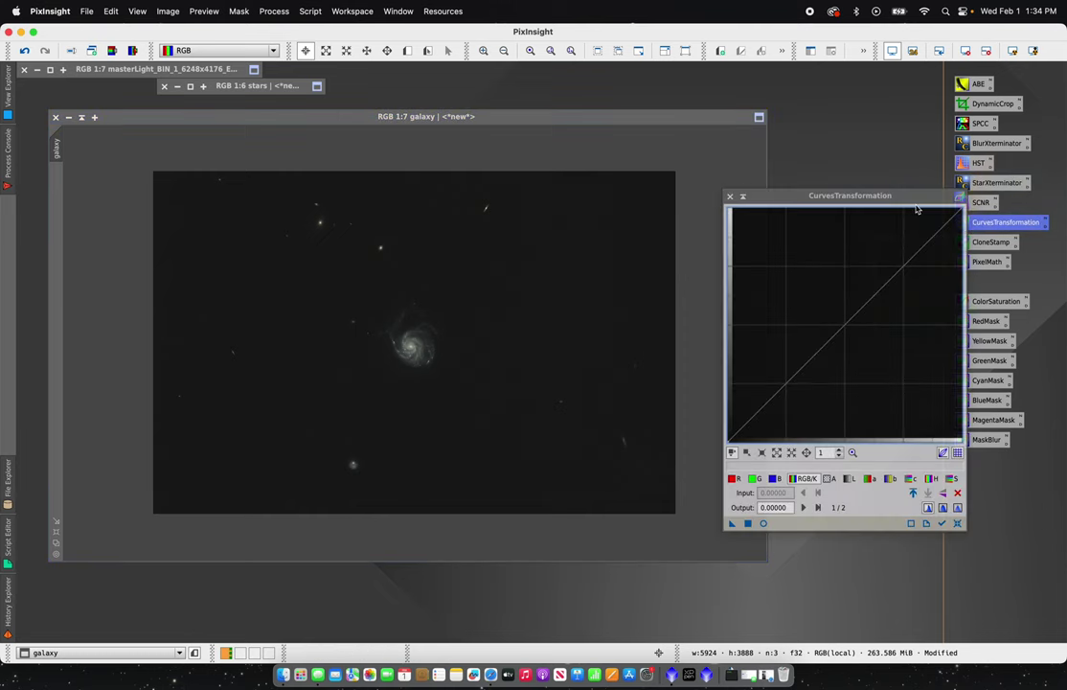
left_click_drag(899, 200, 805, 181)
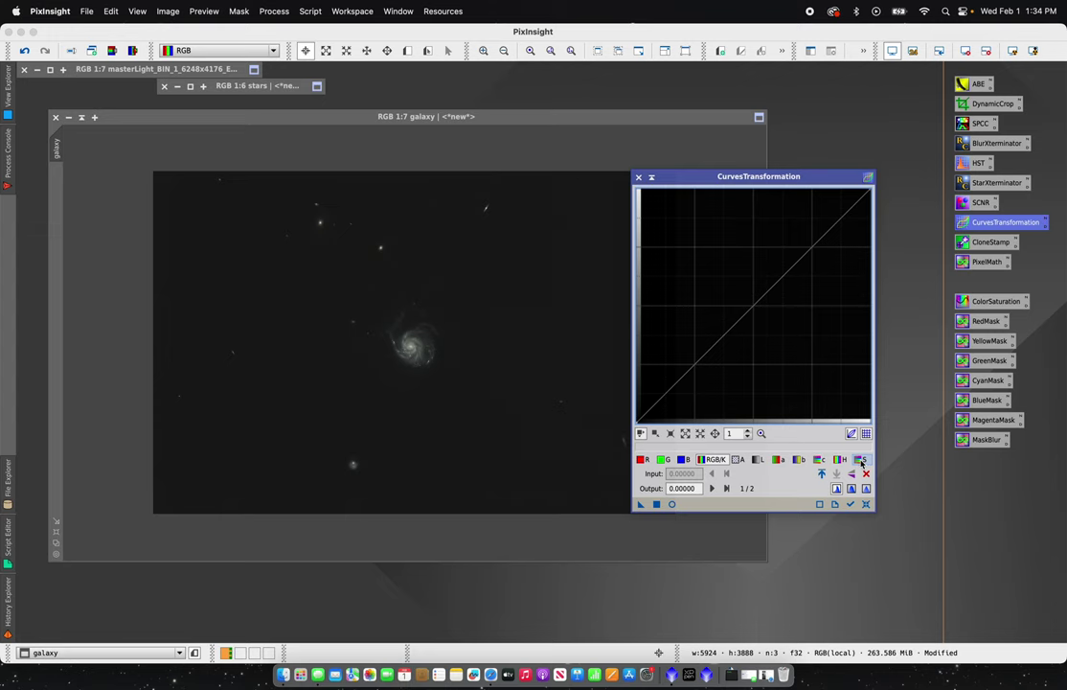
left_click(860, 459)
left_click(671, 504)
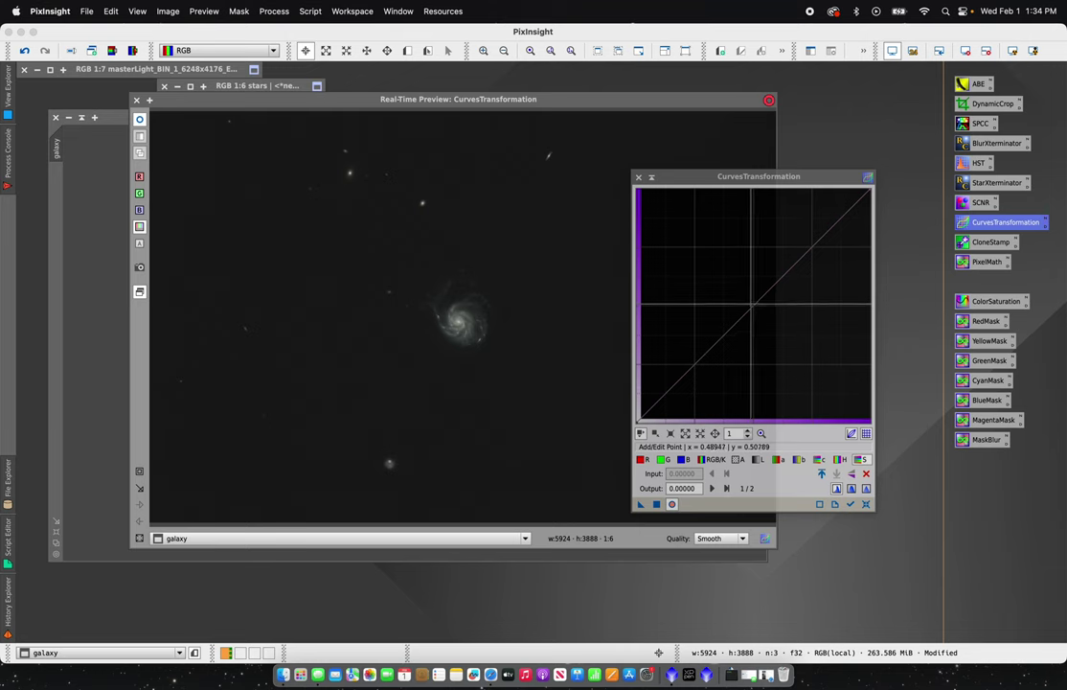
mouse_move(752, 303)
left_mouse_down()
mouse_move(662, 240)
mouse_move(675, 278)
mouse_move(686, 258)
mouse_move(719, 293)
mouse_move(676, 236)
mouse_move(717, 309)
mouse_move(692, 252)
mouse_move(668, 247)
mouse_move(781, 354)
mouse_move(721, 281)
mouse_move(779, 338)
mouse_move(741, 293)
left_mouse_up()
left_click(656, 504)
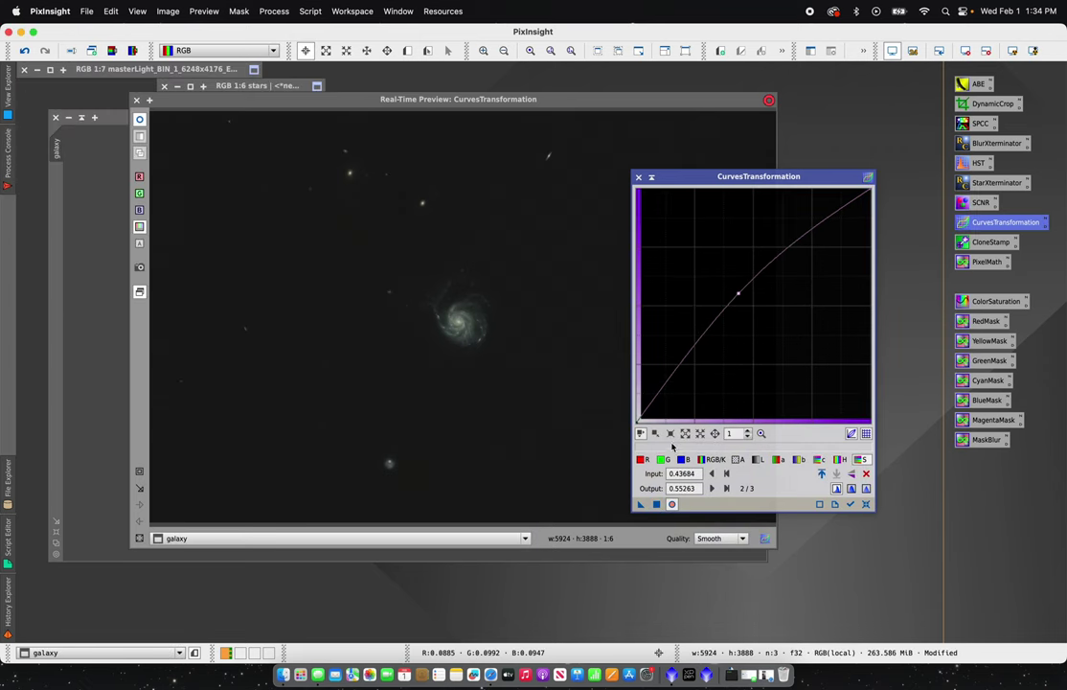
- Lift the blue curve to output 0.50526 at input 0.48158, anchor its shadows near 0.18, and apply CurvesTransformation to the galaxy image
left_click(682, 460)
left_click(749, 304)
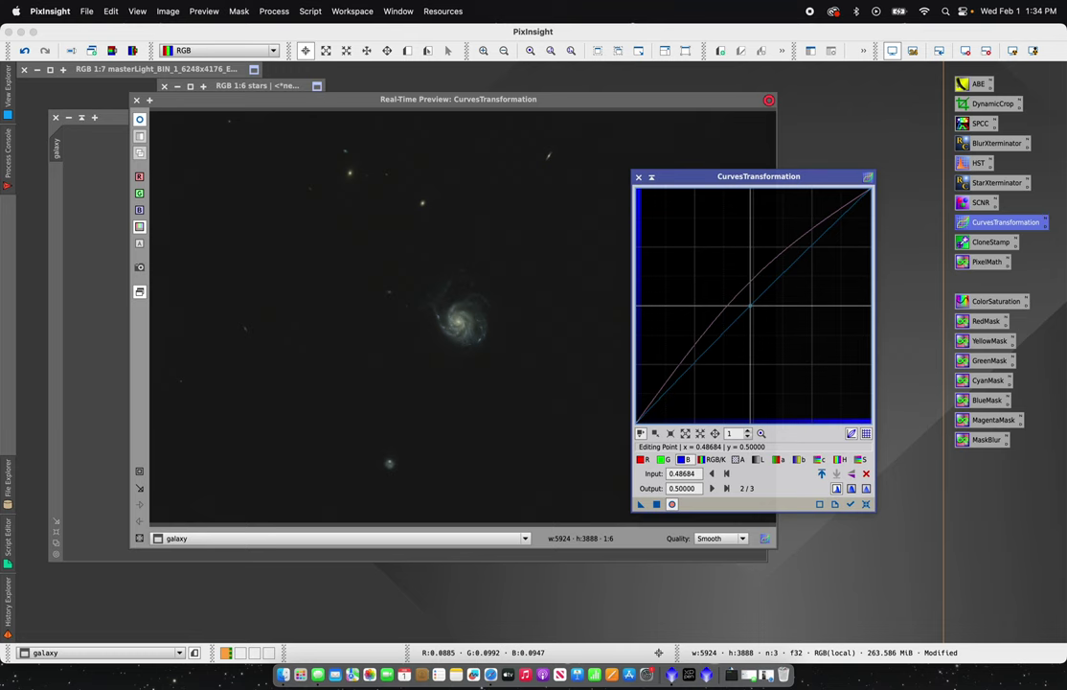
left_click_drag(749, 304, 745, 302)
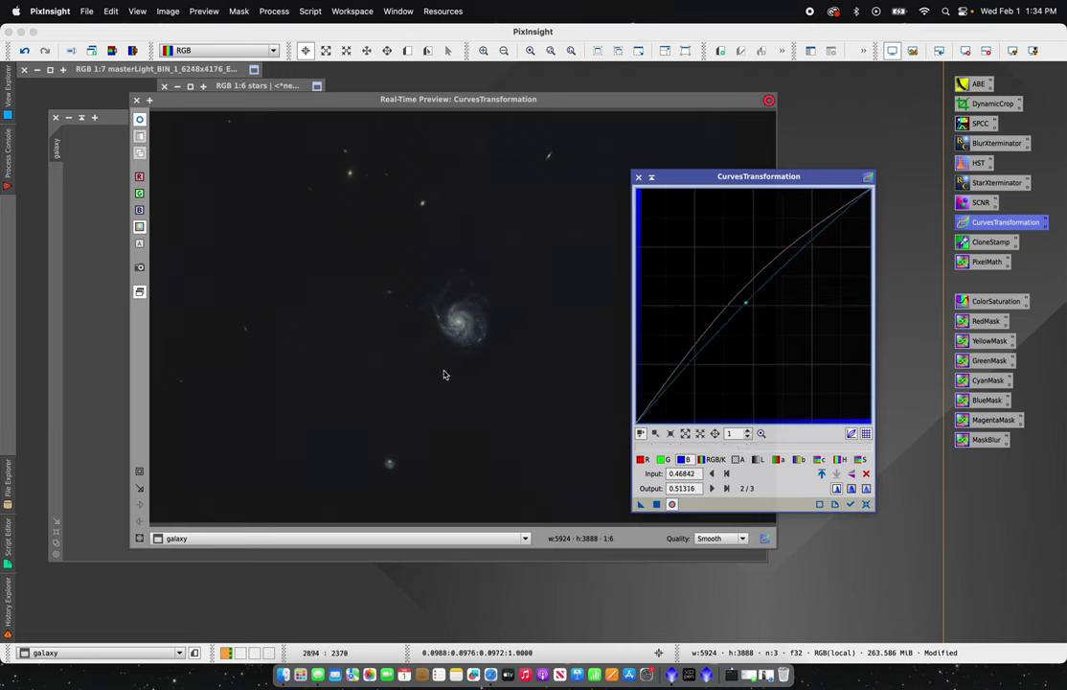
left_click(680, 383)
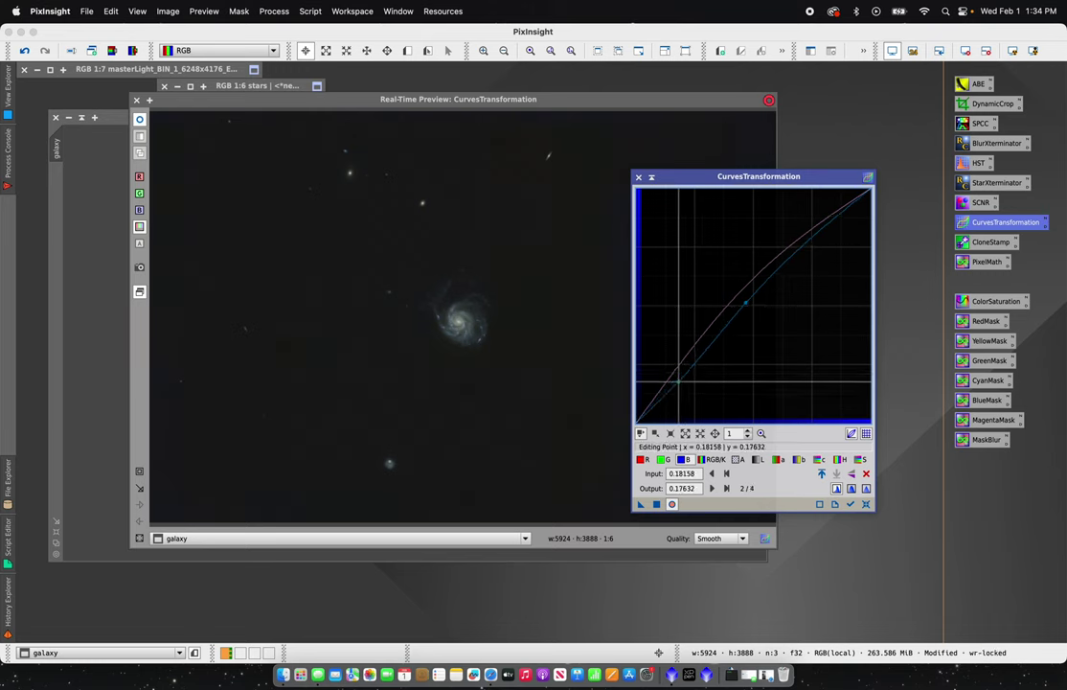
left_click_drag(679, 384, 680, 382)
left_click(748, 304)
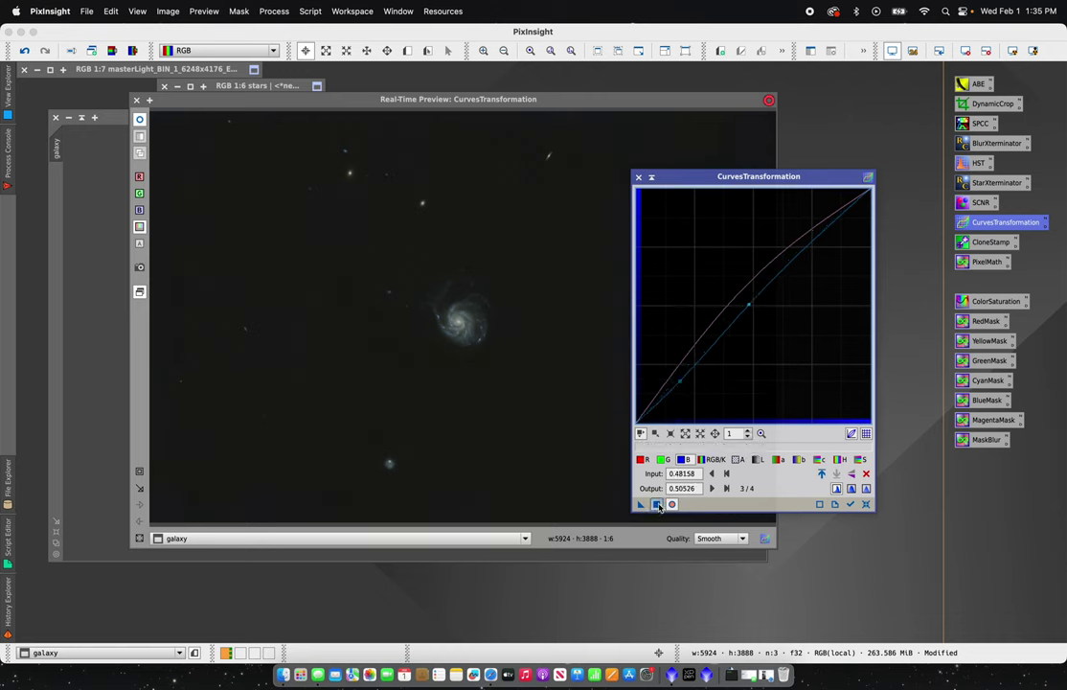
left_click(657, 504)
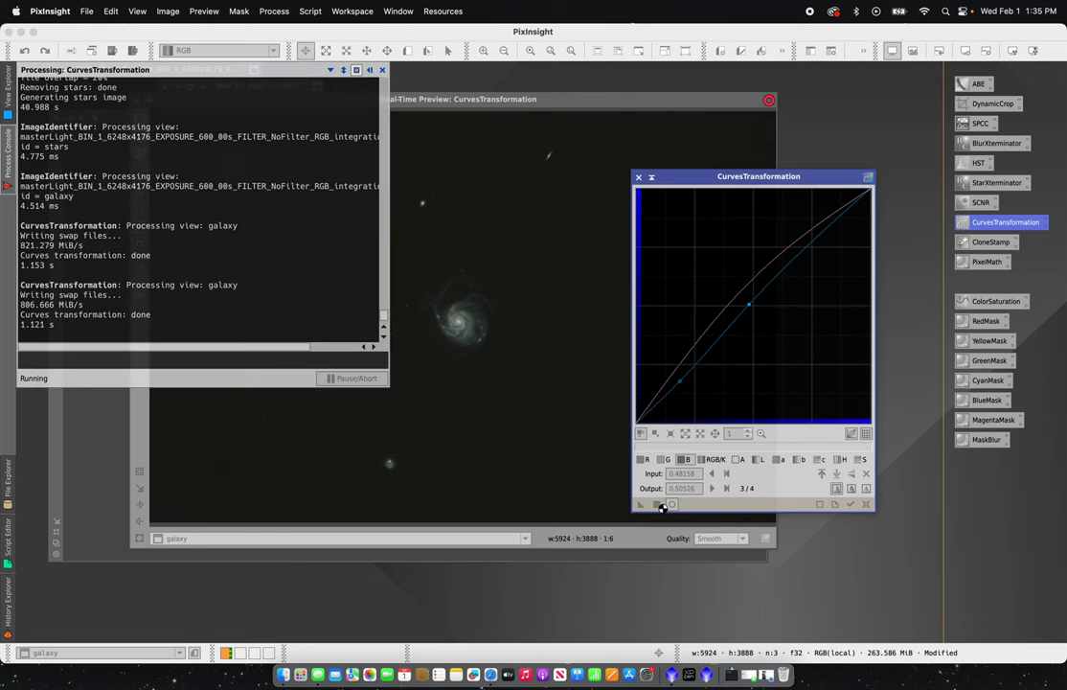
left_click(638, 177)
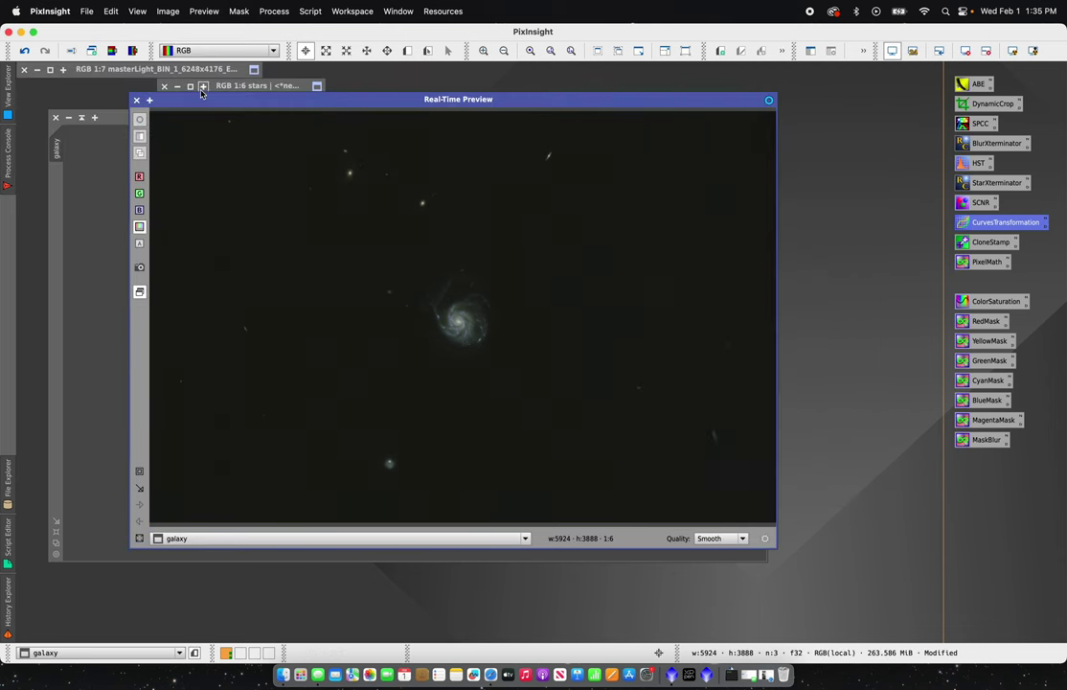
left_click(137, 99)
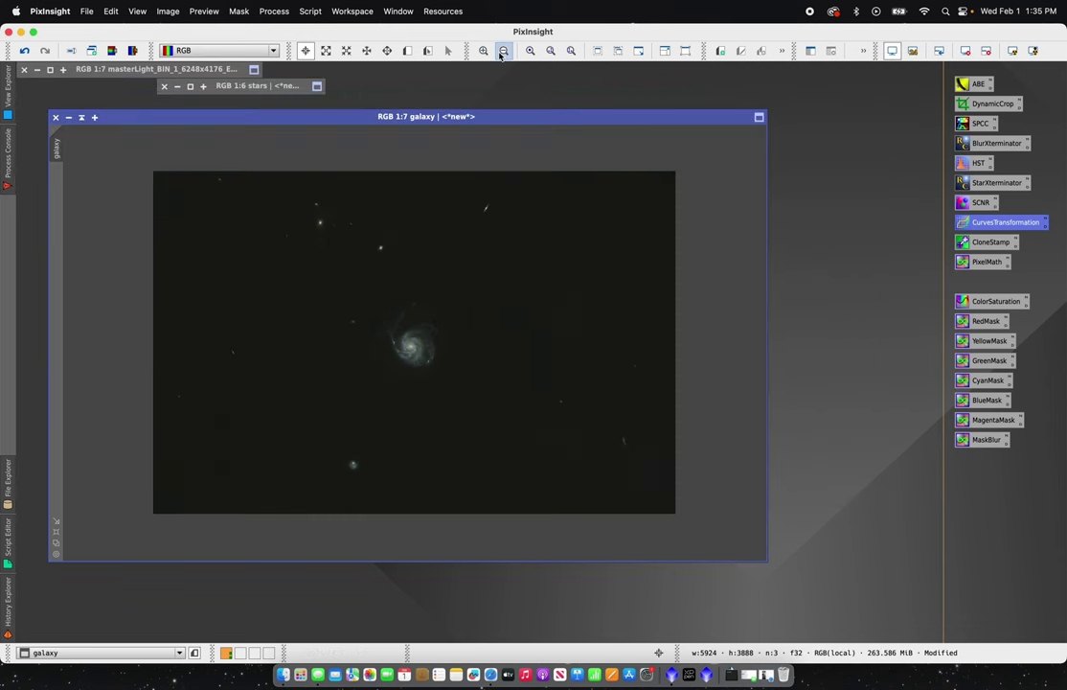
- Examine the color and detail of the starless galaxy's core and spiral arms at up to 1:1 magnification
left_click(485, 51)
left_click(485, 51)
left_click(486, 52)
left_click(486, 53)
left_click(486, 52)
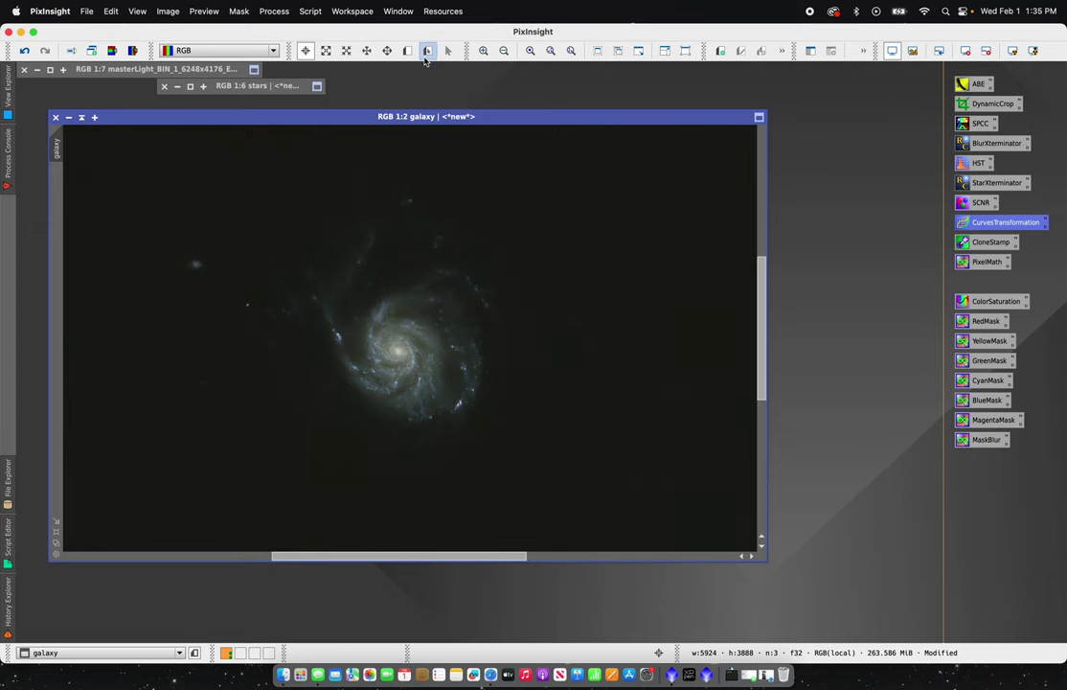
left_click(484, 50)
left_click(483, 50)
left_click(504, 52)
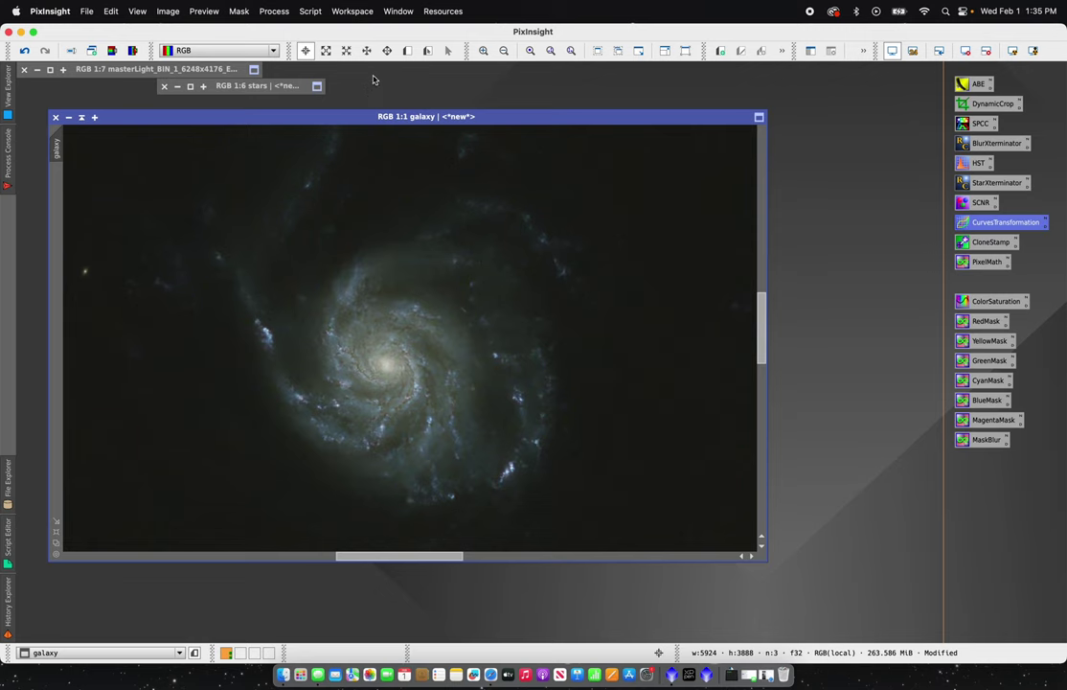
left_click(504, 51)
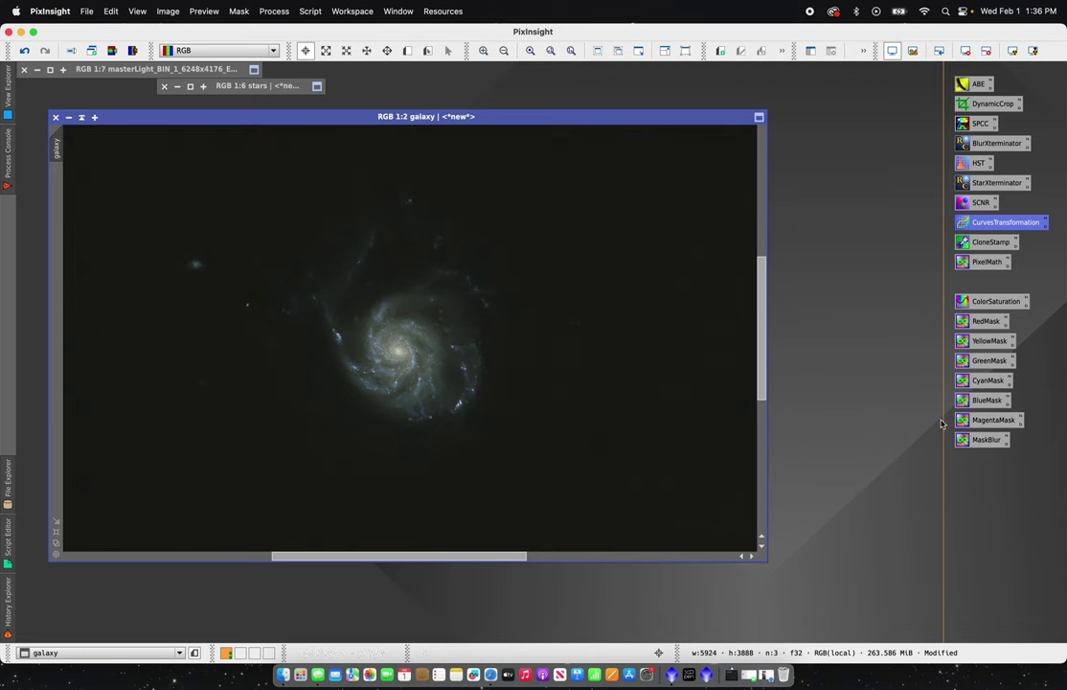
- Create a blue color mask from the galaxy image with BlueMask and soften it with MaskBlur
left_click_drag(961, 406, 415, 370)
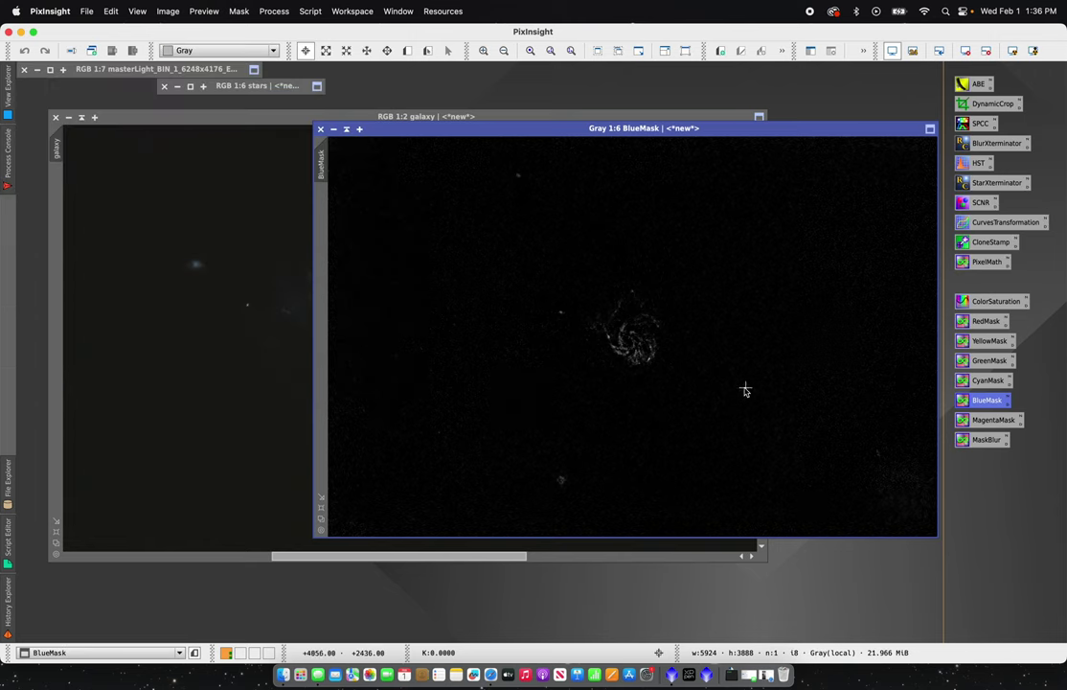
left_click_drag(963, 441, 881, 438)
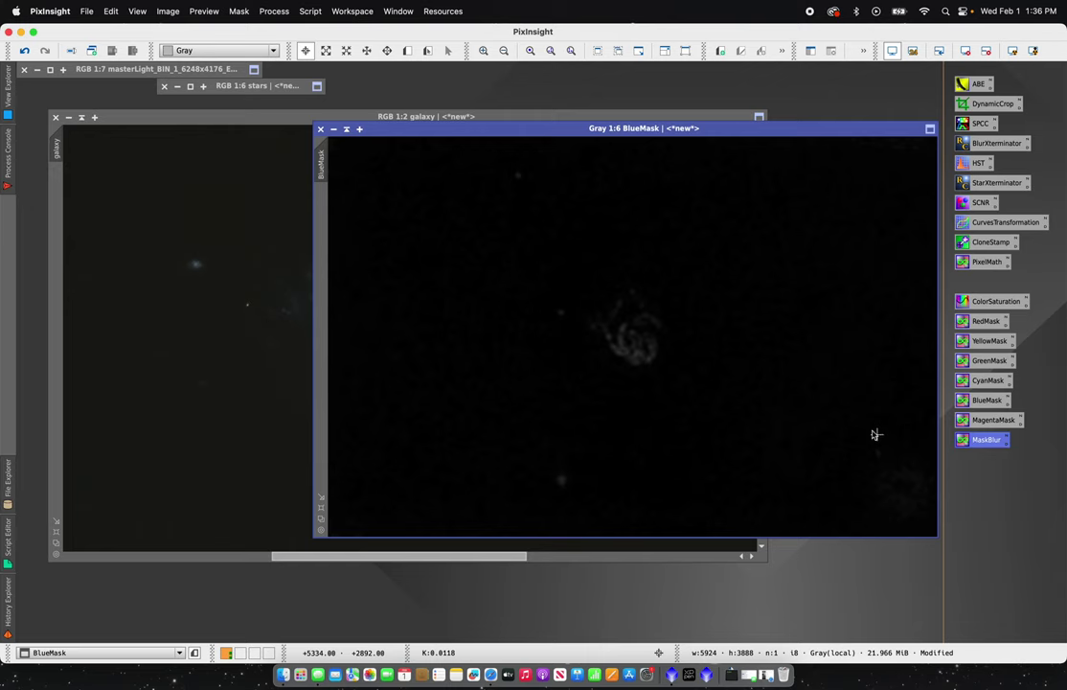
left_click_drag(567, 139, 694, 172)
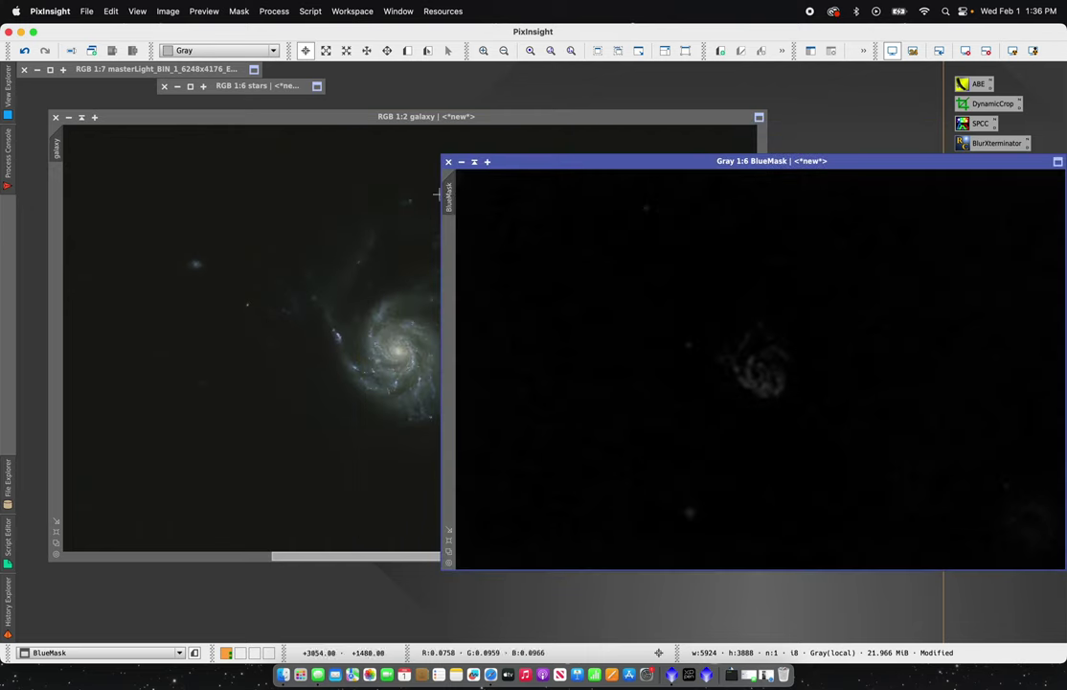
- Apply the blurred blue mask to the galaxy image, keeping the mask open but collapsed to an icon
left_click_drag(450, 196, 59, 191)
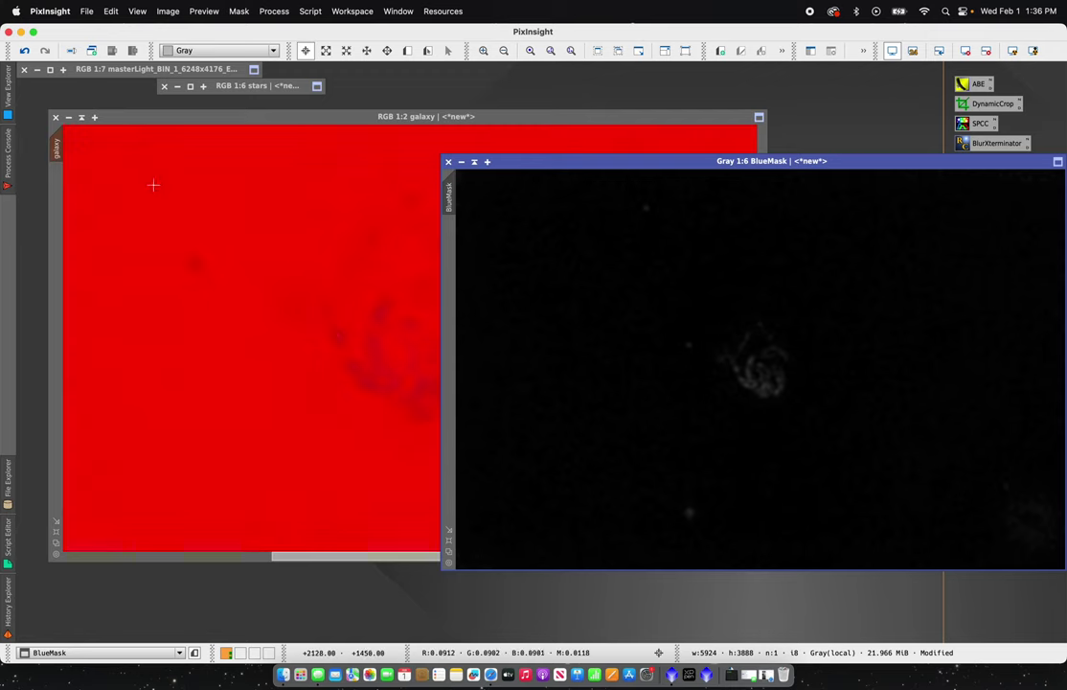
left_click(448, 163)
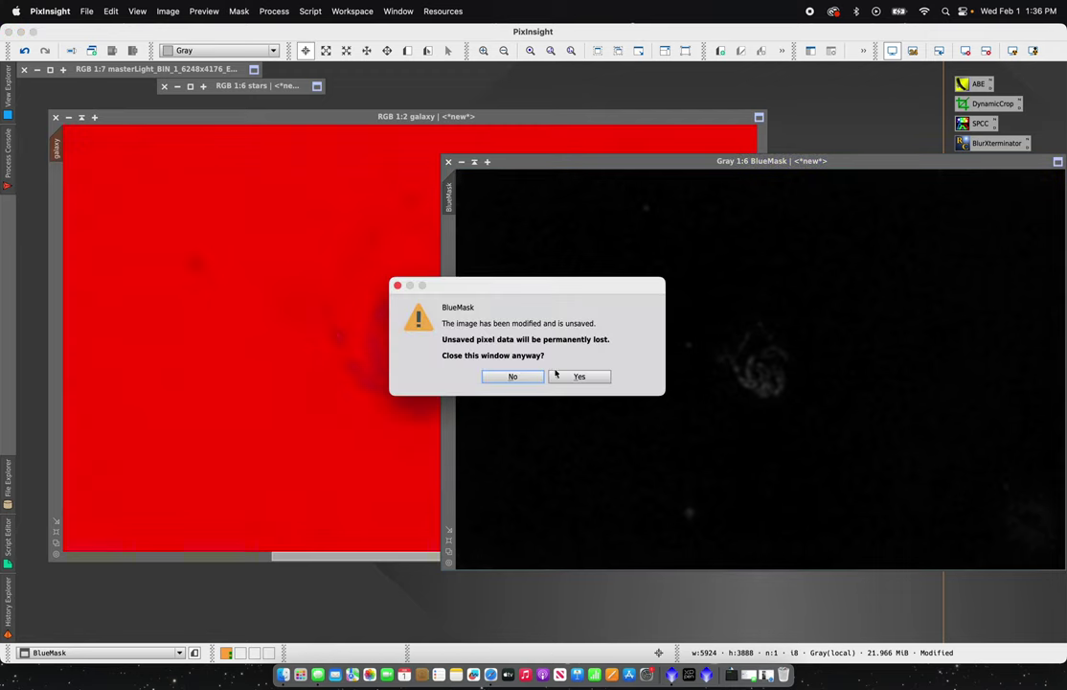
left_click(513, 376)
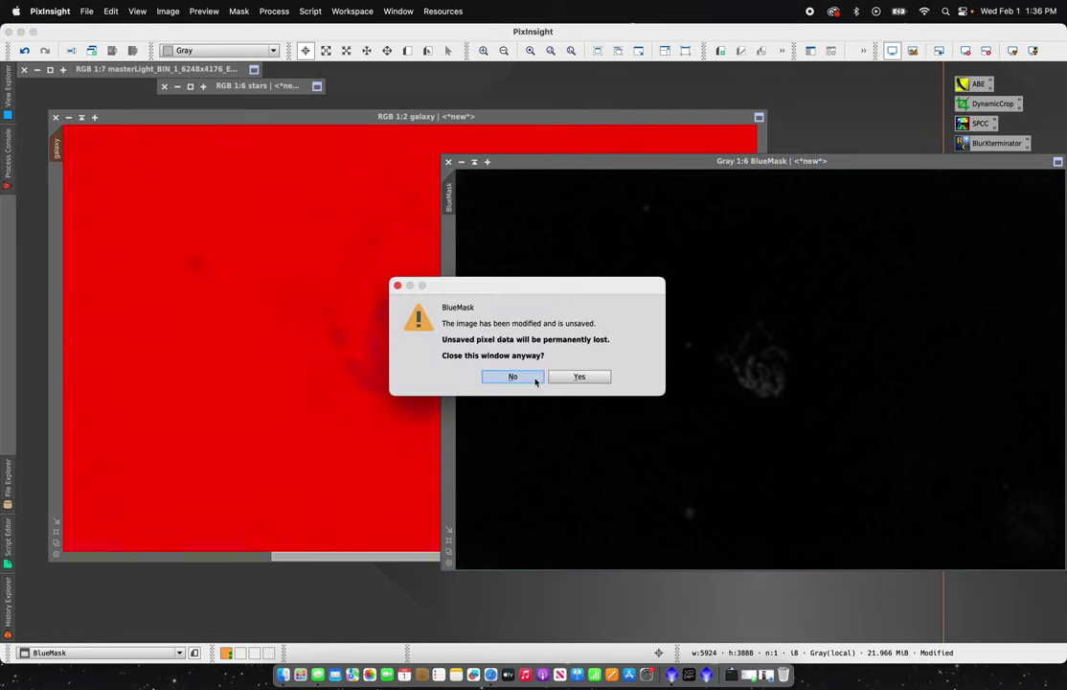
left_click(474, 163)
left_click_drag(714, 296, 797, 86)
left_click_drag(661, 121, 638, 122)
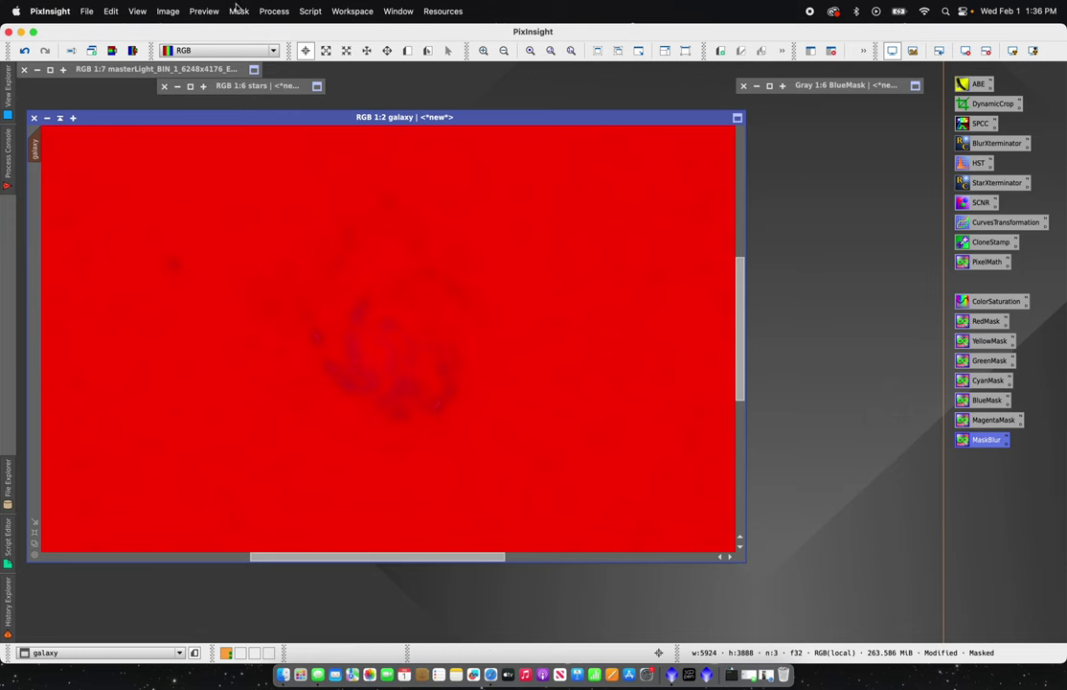
- Hide the mask overlay, then lift the blue curve to output 0.58684 at input 0.42105 using CurvesTransformation with real-time preview
left_click(238, 12)
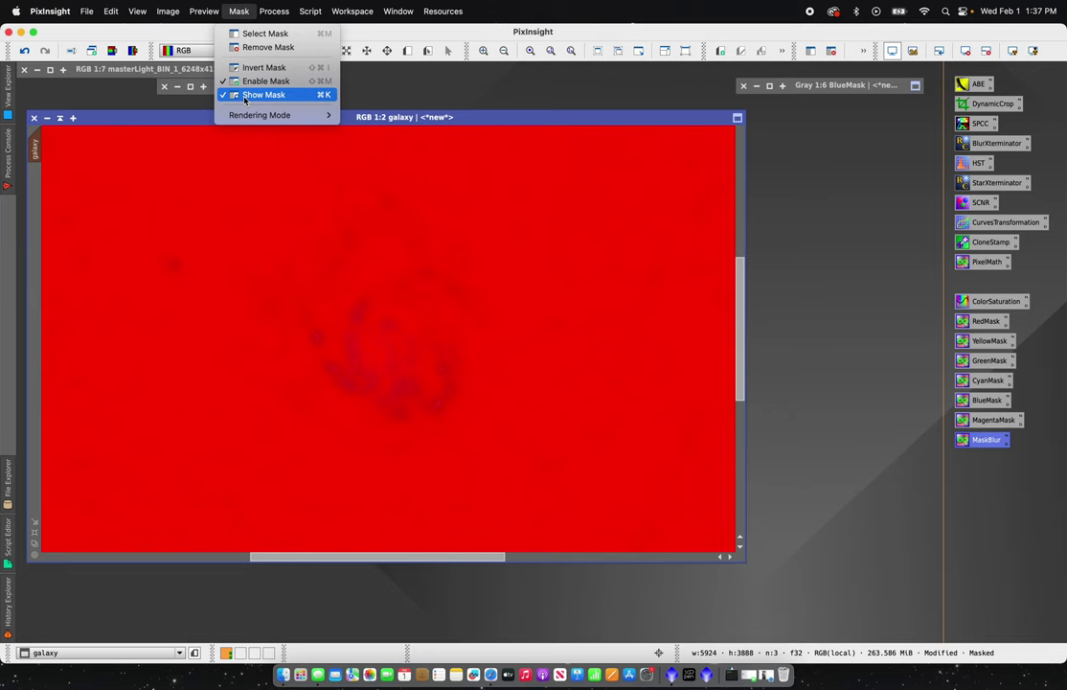
left_click(246, 96)
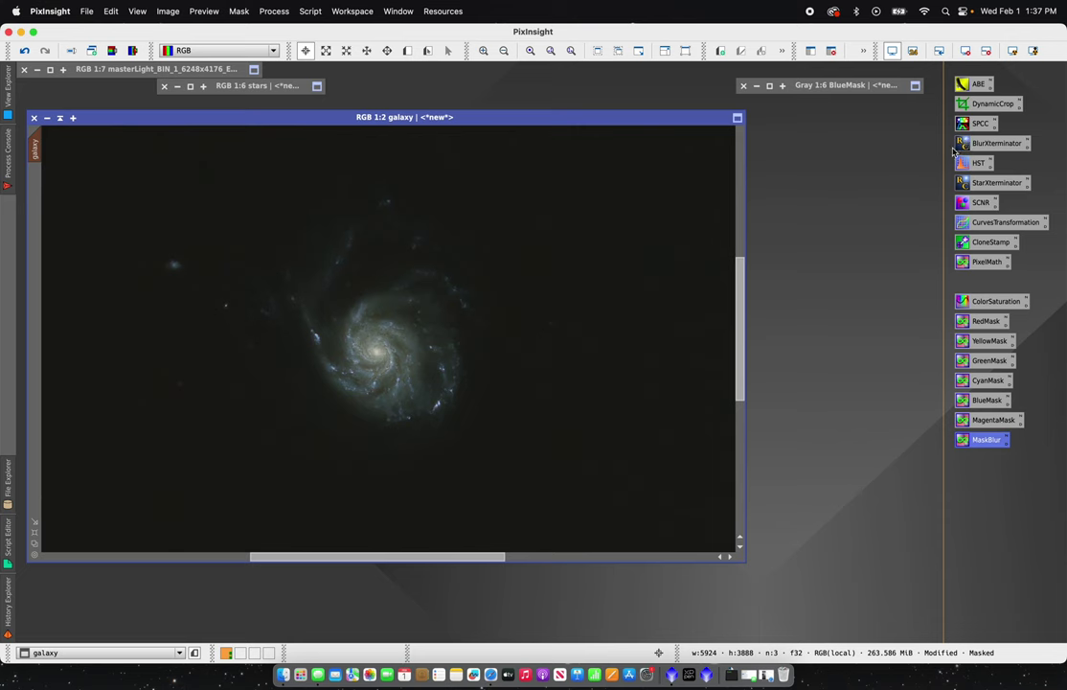
double_click(1005, 221)
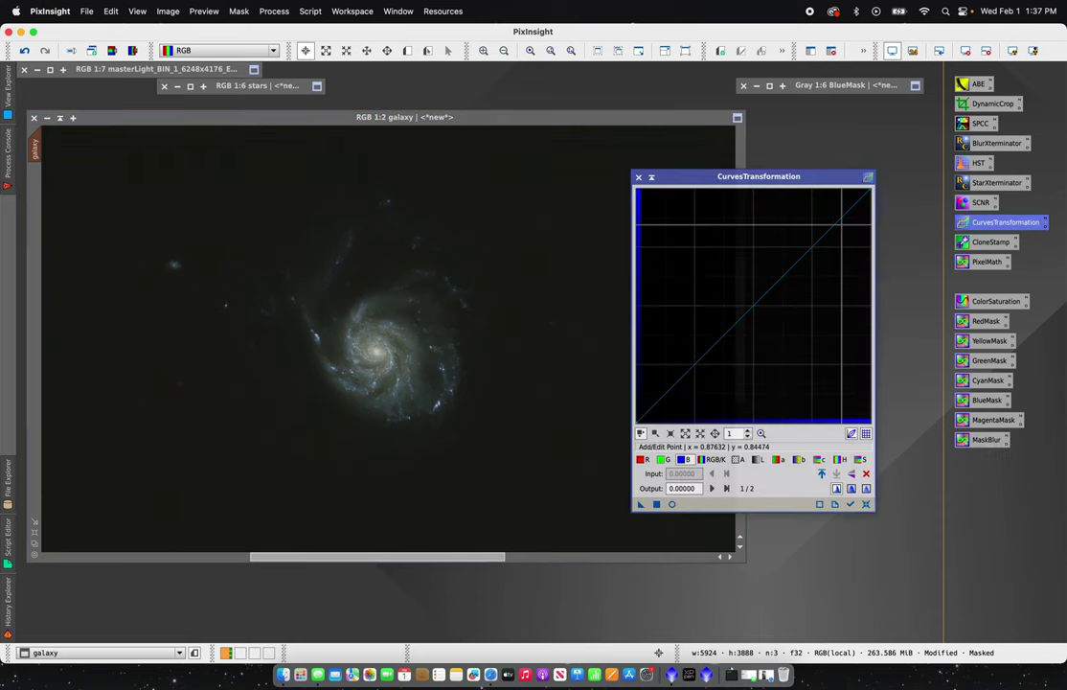
left_click_drag(641, 504, 691, 467)
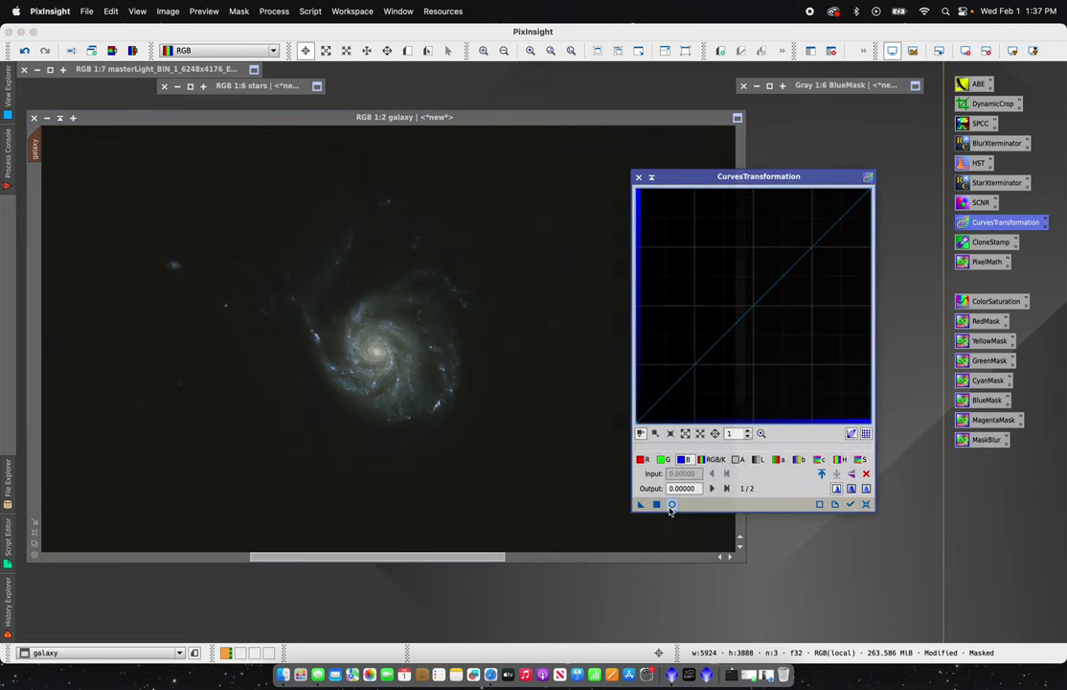
left_click(671, 505)
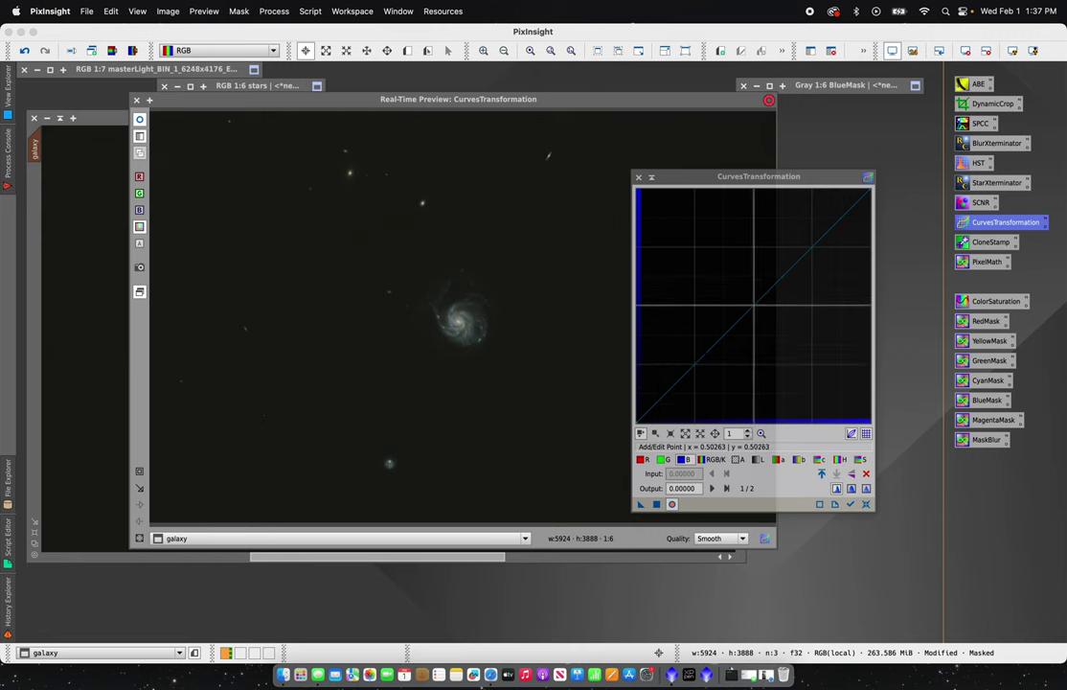
left_click_drag(754, 305, 732, 279)
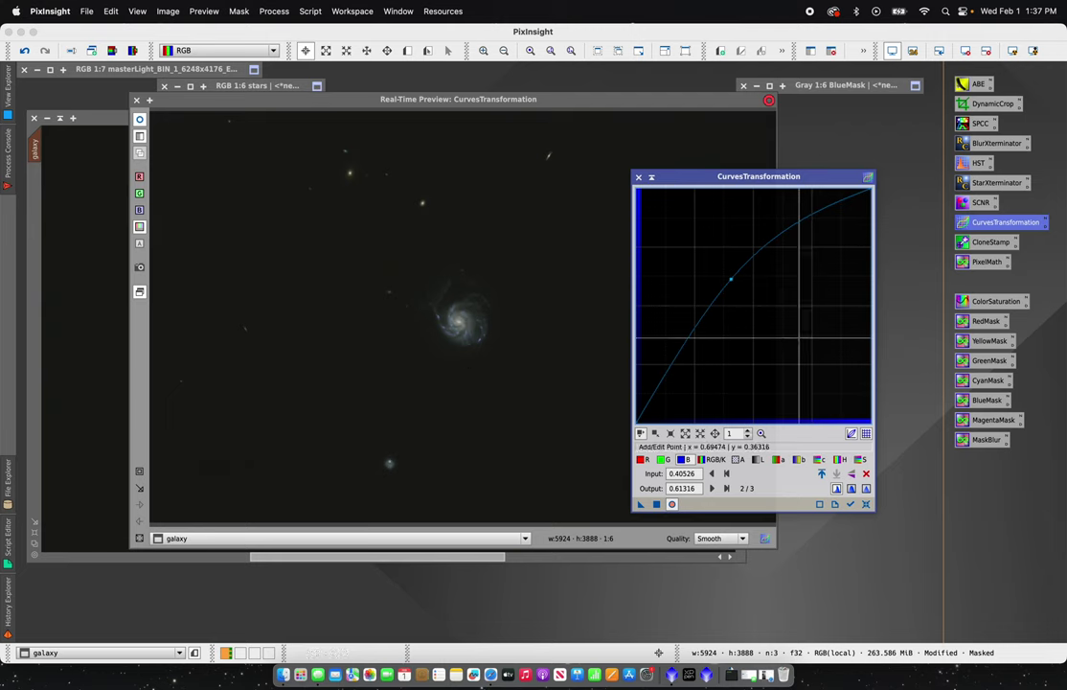
mouse_move(732, 278)
left_mouse_down()
mouse_move(752, 297)
mouse_move(728, 249)
mouse_move(829, 349)
mouse_move(745, 245)
mouse_move(715, 241)
mouse_move(719, 288)
mouse_move(733, 285)
left_mouse_up()
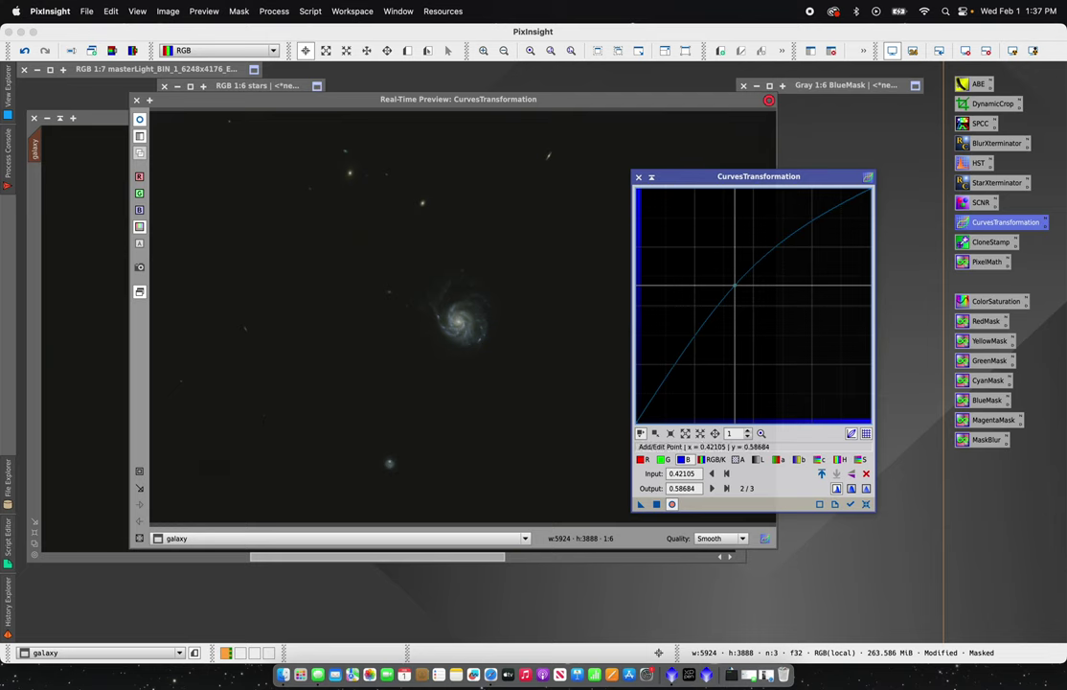
- Raise the red curve to output 0.53421 at input 0.47895 and lower the green curve to 0.47632 at 0.51579
left_click(640, 460)
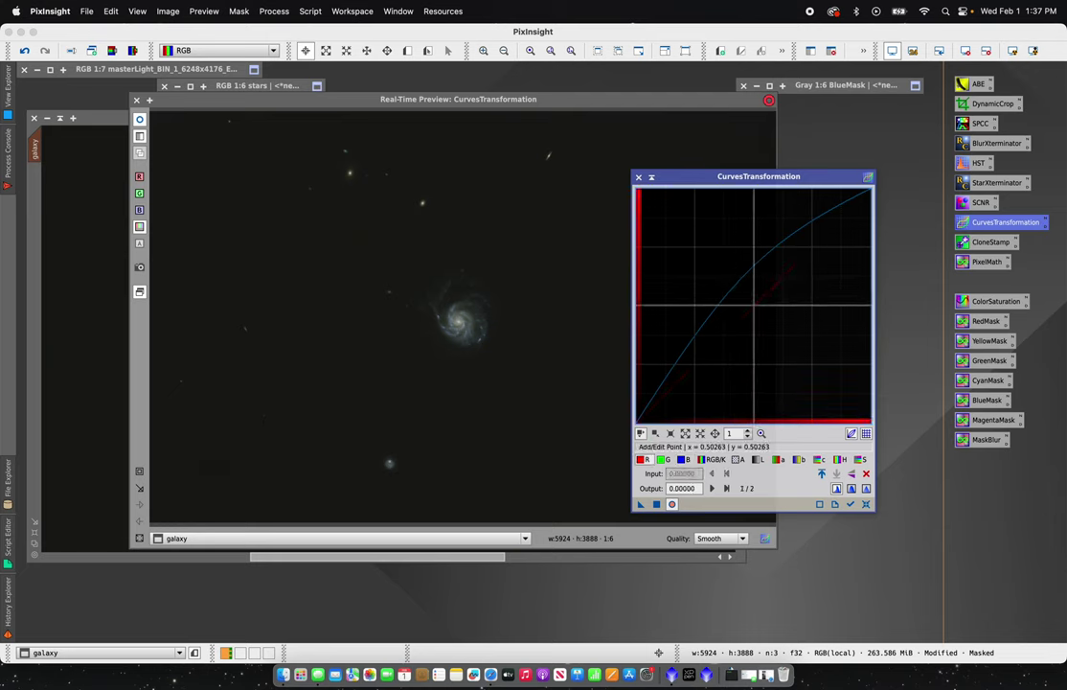
mouse_move(754, 305)
left_mouse_down()
mouse_move(712, 292)
mouse_move(748, 297)
left_mouse_up()
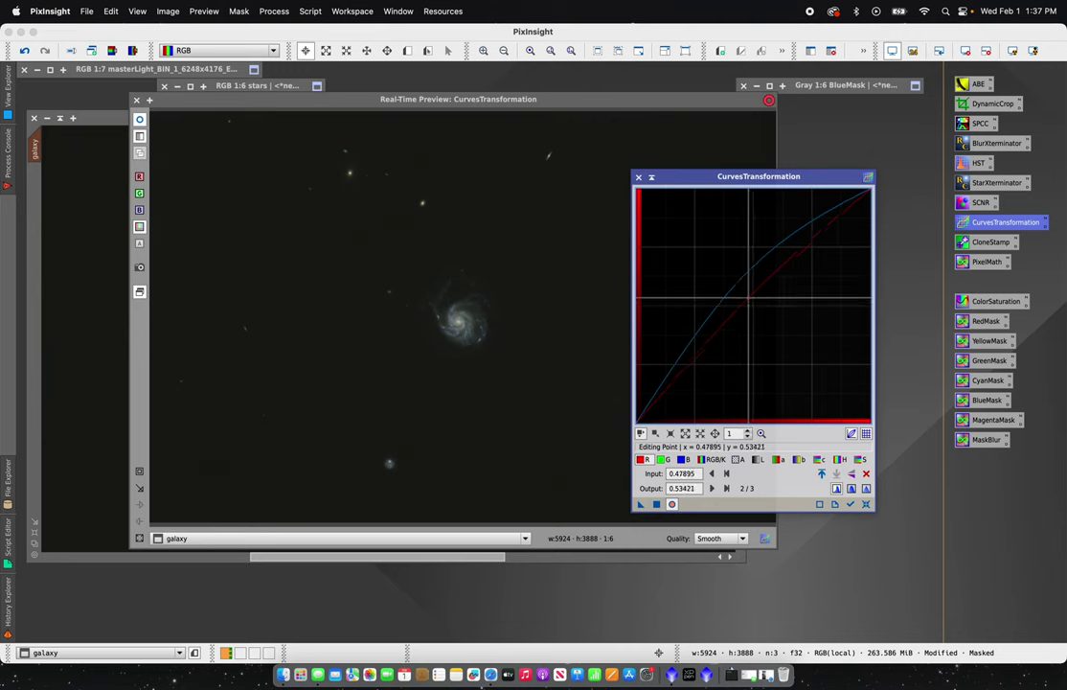
left_click(661, 459)
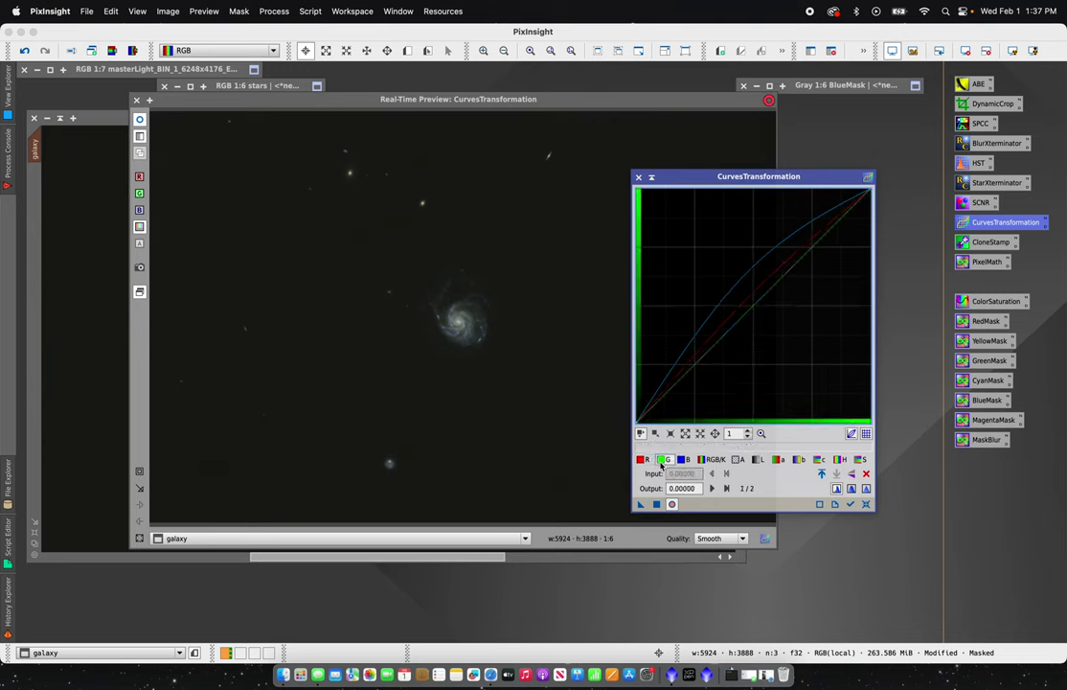
left_click_drag(761, 293, 757, 307)
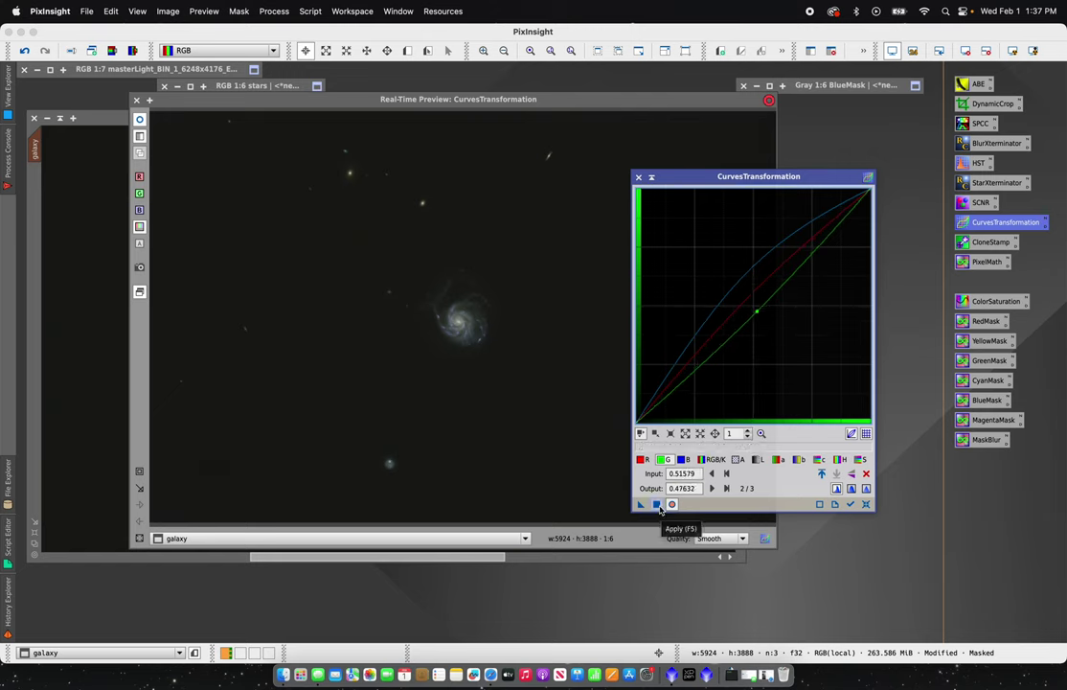
- Apply the curves to the blue-masked galaxy image and close CurvesTransformation with its real-time preview
left_click_drag(657, 502, 658, 504)
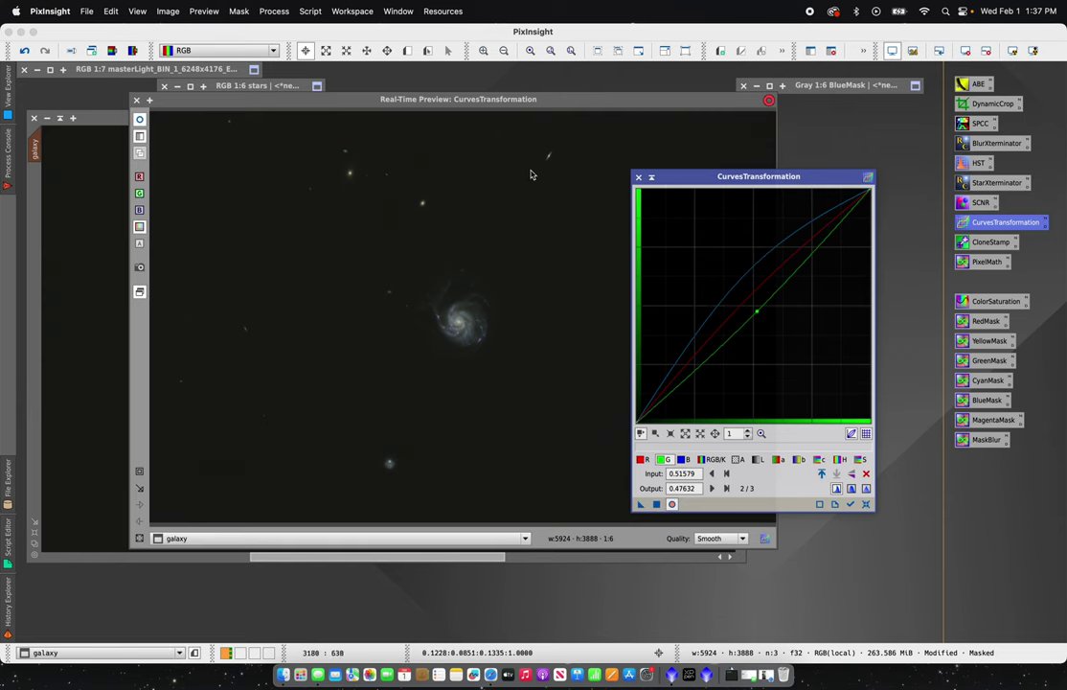
key("Escape")
left_click(137, 99)
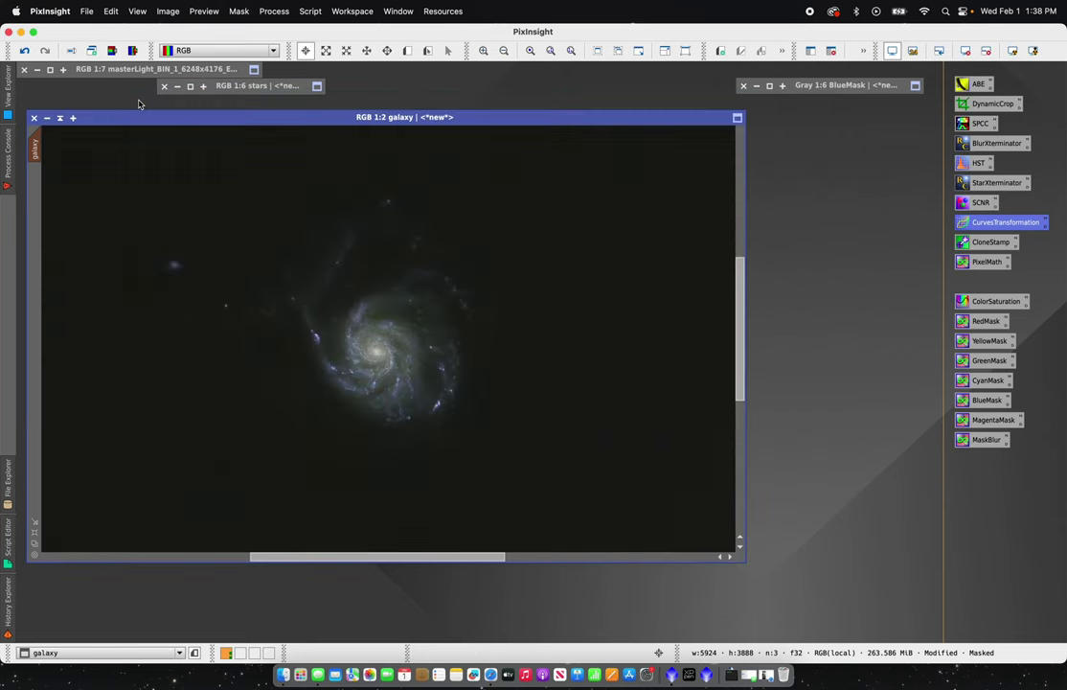
- Inspect the recolored spiral arms up close and remove the blue mask from the galaxy image
left_click(484, 50)
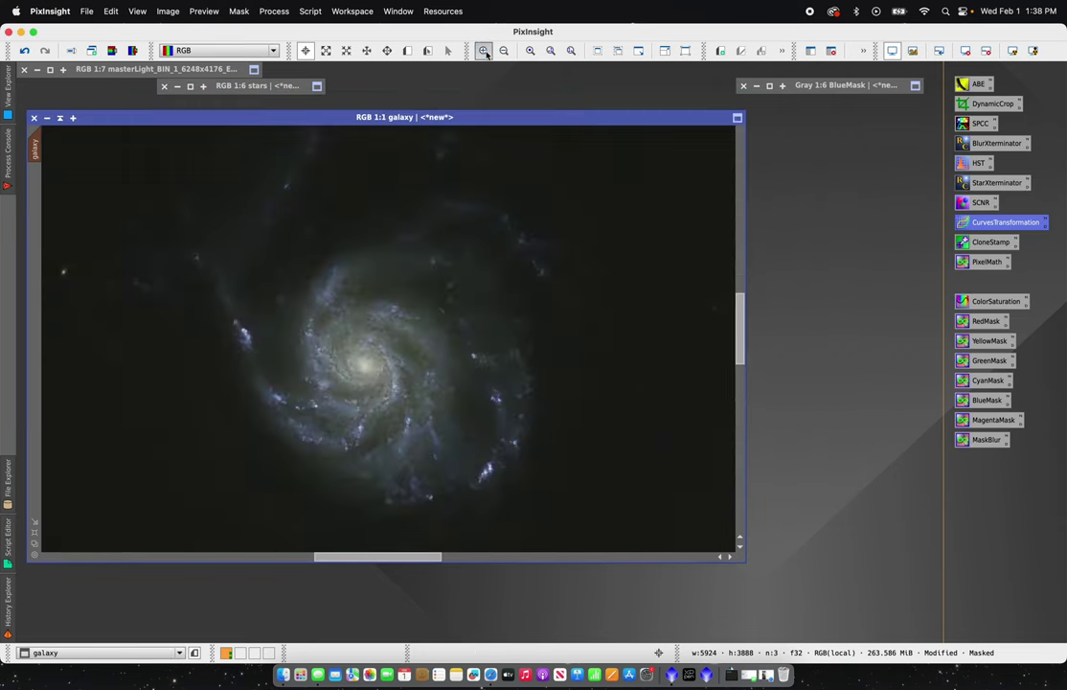
left_click(483, 50)
left_click(504, 50)
left_click(504, 50)
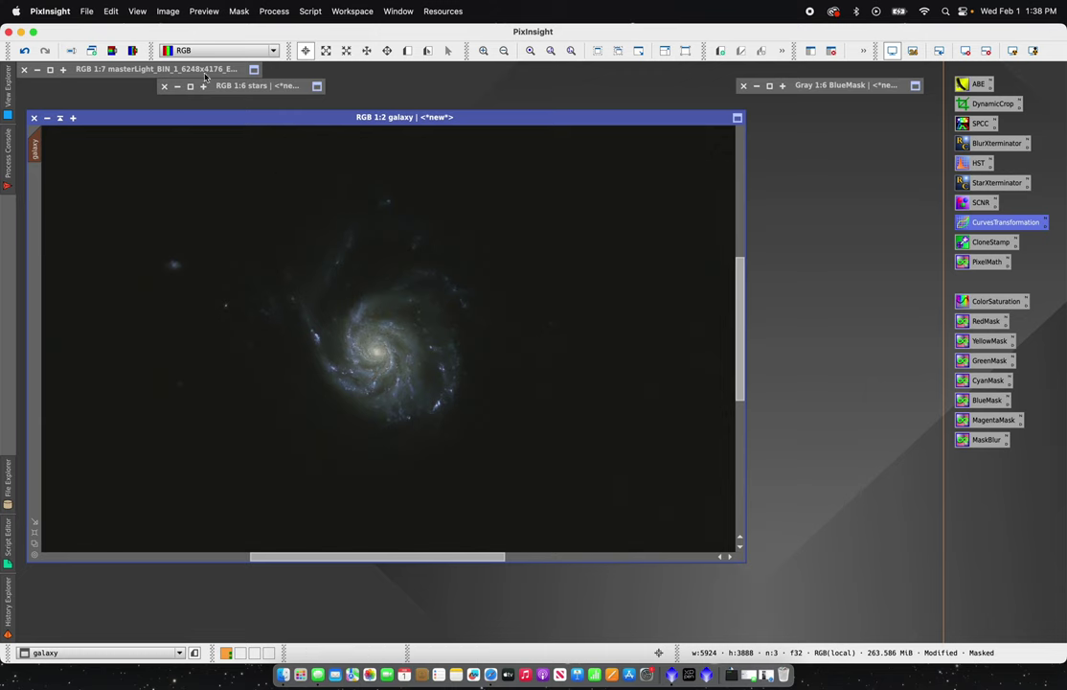
left_click(239, 11)
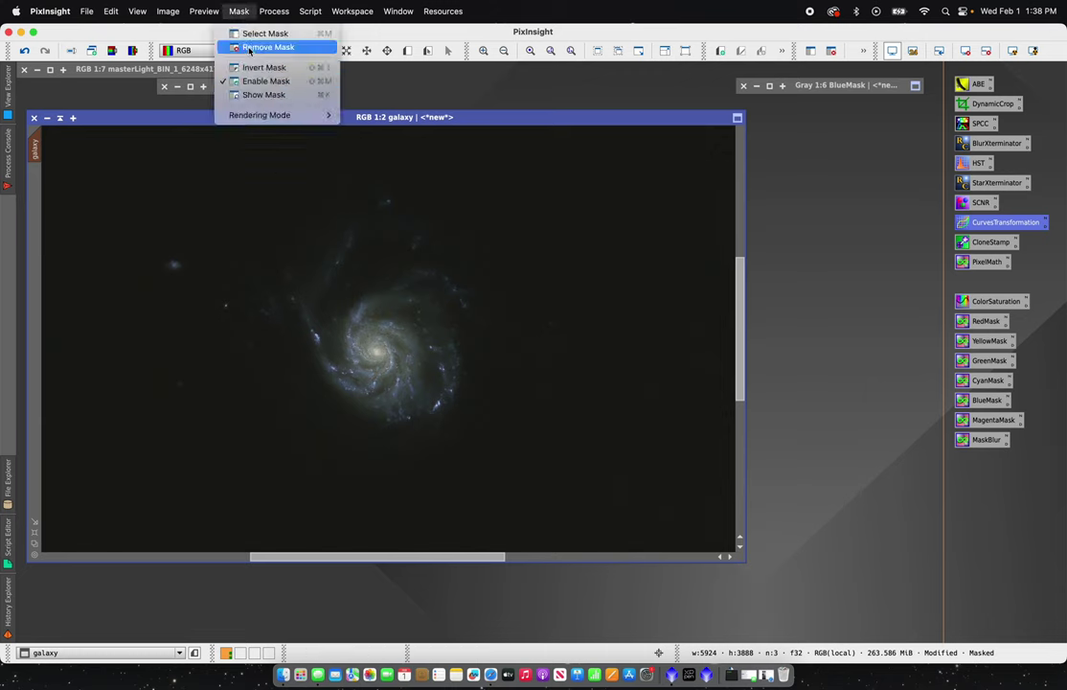
left_click(249, 49)
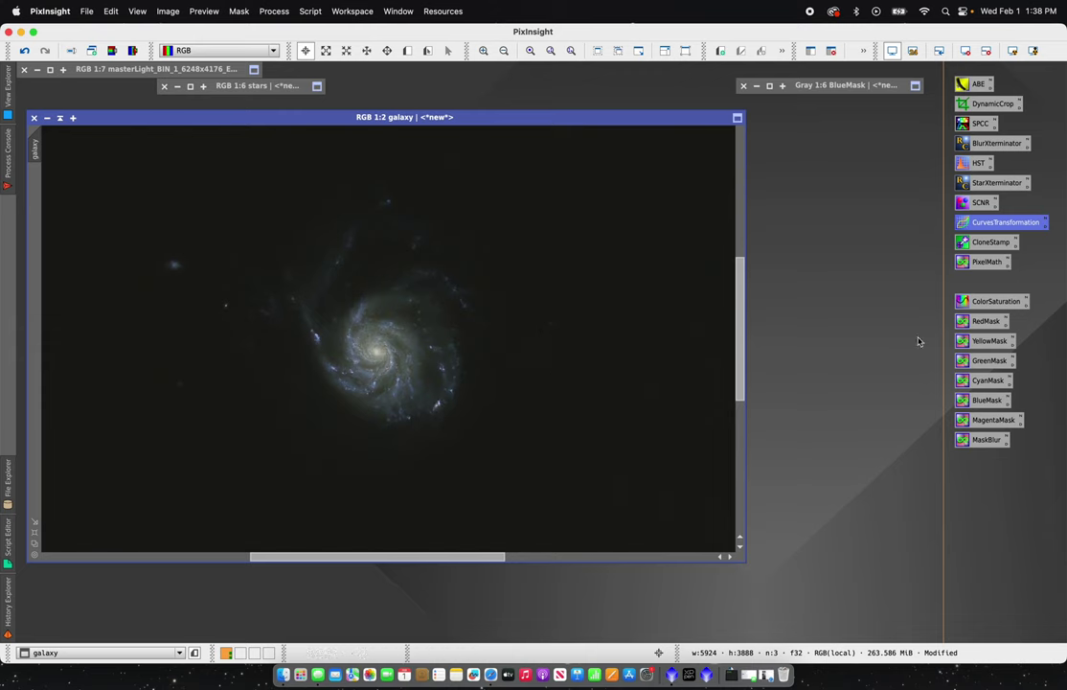
- Create a magenta color mask from the galaxy image with MagentaMask and soften it with MaskBlur
left_click_drag(964, 422, 427, 347)
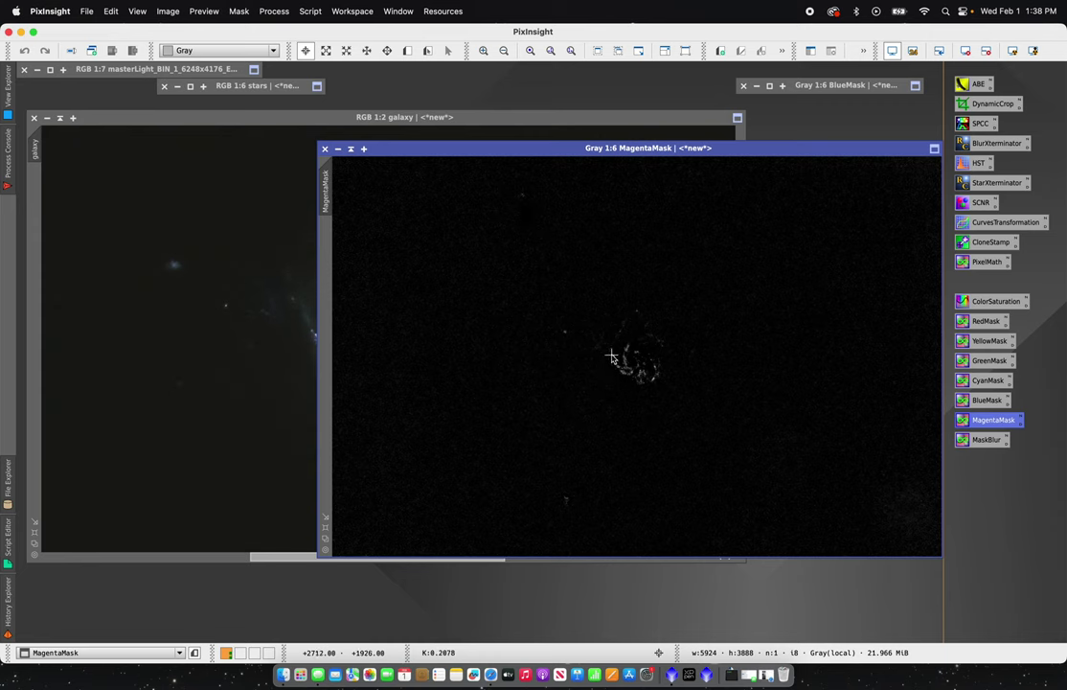
left_click(963, 439)
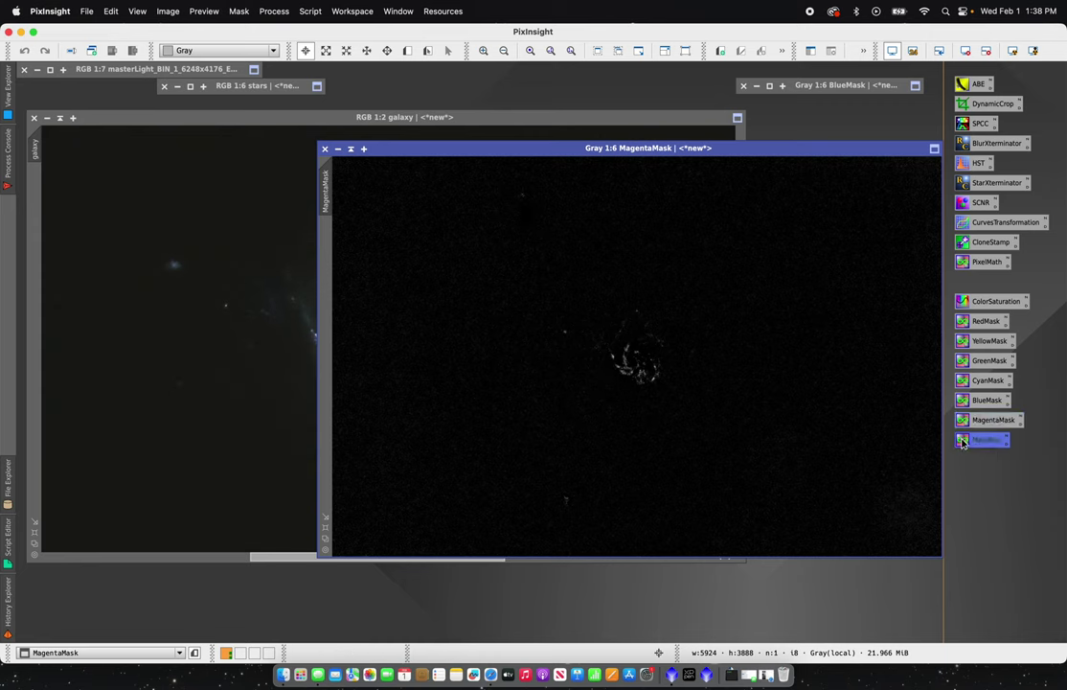
left_click_drag(963, 442, 967, 444)
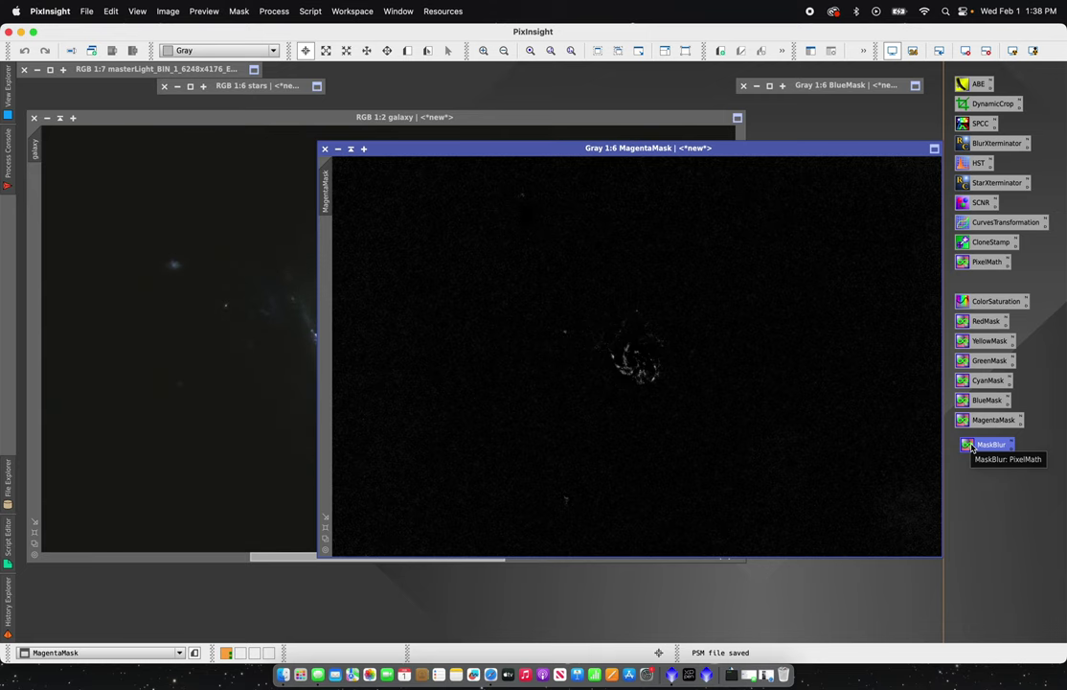
left_click_drag(972, 447, 769, 381)
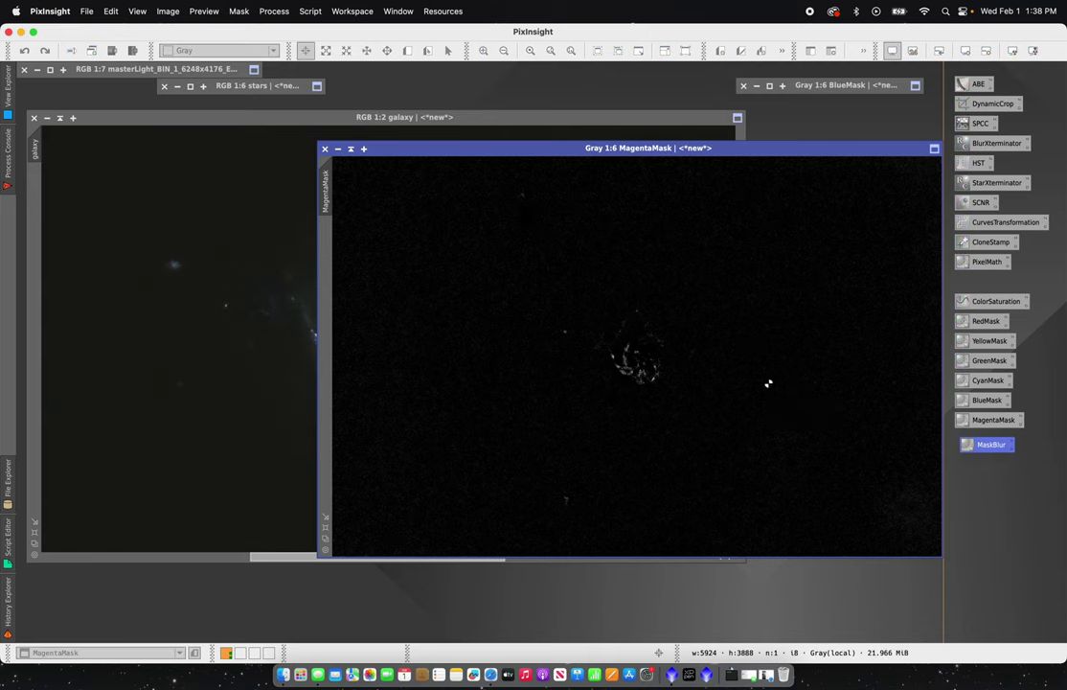
left_click_drag(581, 155, 581, 160)
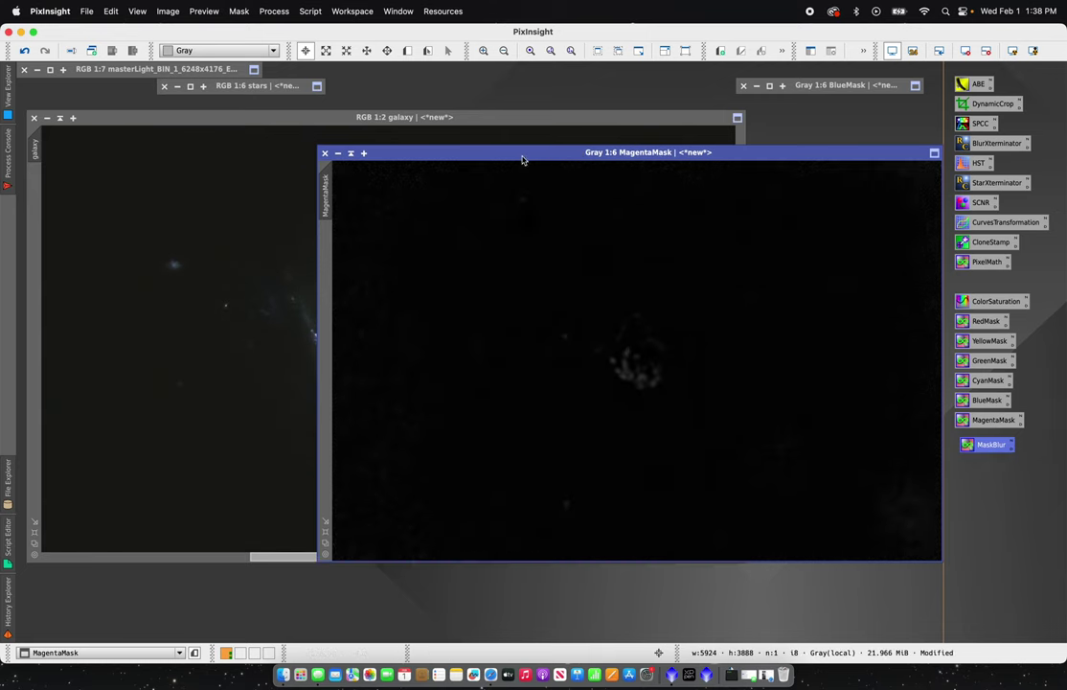
- Apply the blurred magenta mask to the galaxy image and park the collapsed mask window beneath BlueMask
left_click_drag(329, 198, 35, 203)
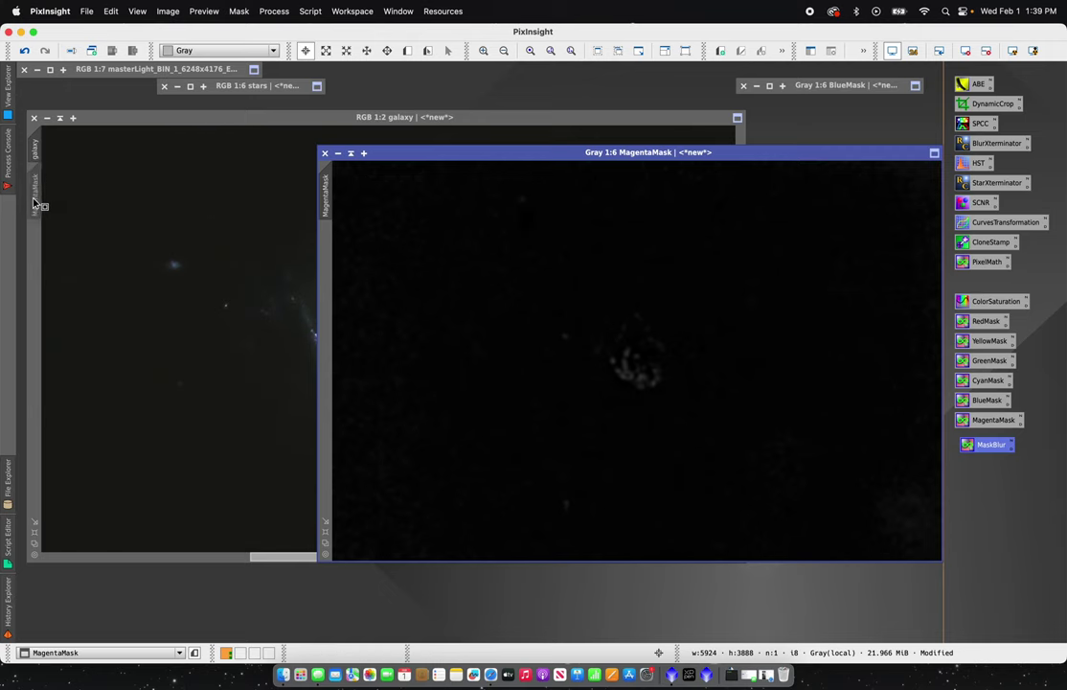
left_click(350, 153)
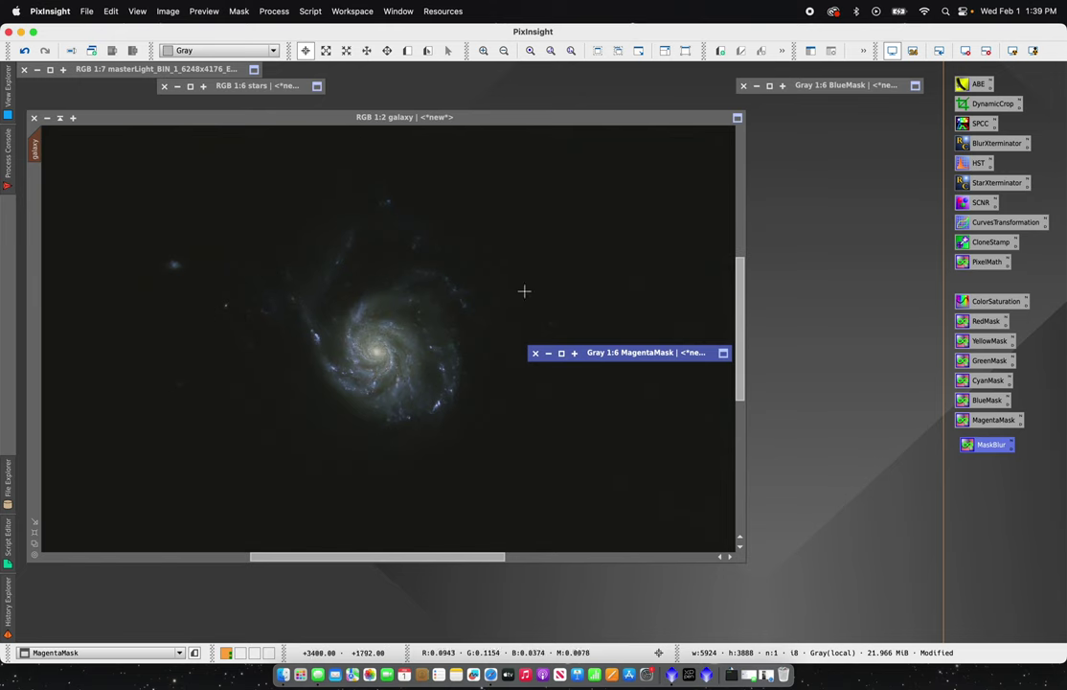
left_click_drag(603, 351, 801, 107)
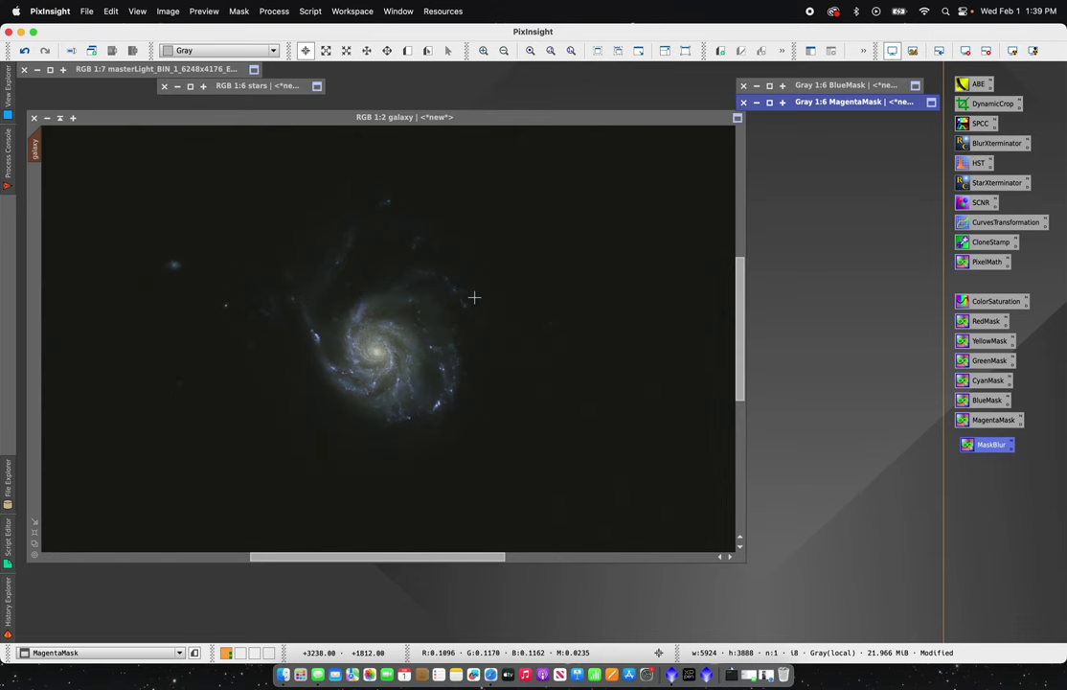
left_click_drag(445, 127, 445, 134)
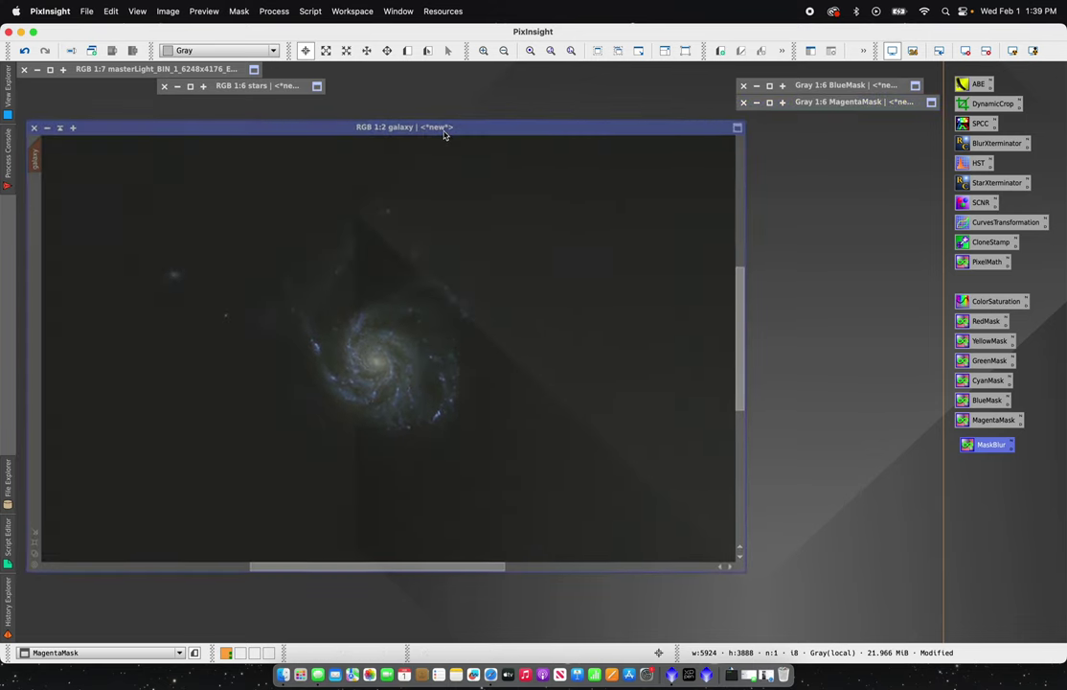
- With CurvesTransformation previewed, raise the red curve to output 0.54474 at input 0.45263 and lower green to 0.47895 at 0.50526
double_click(983, 224)
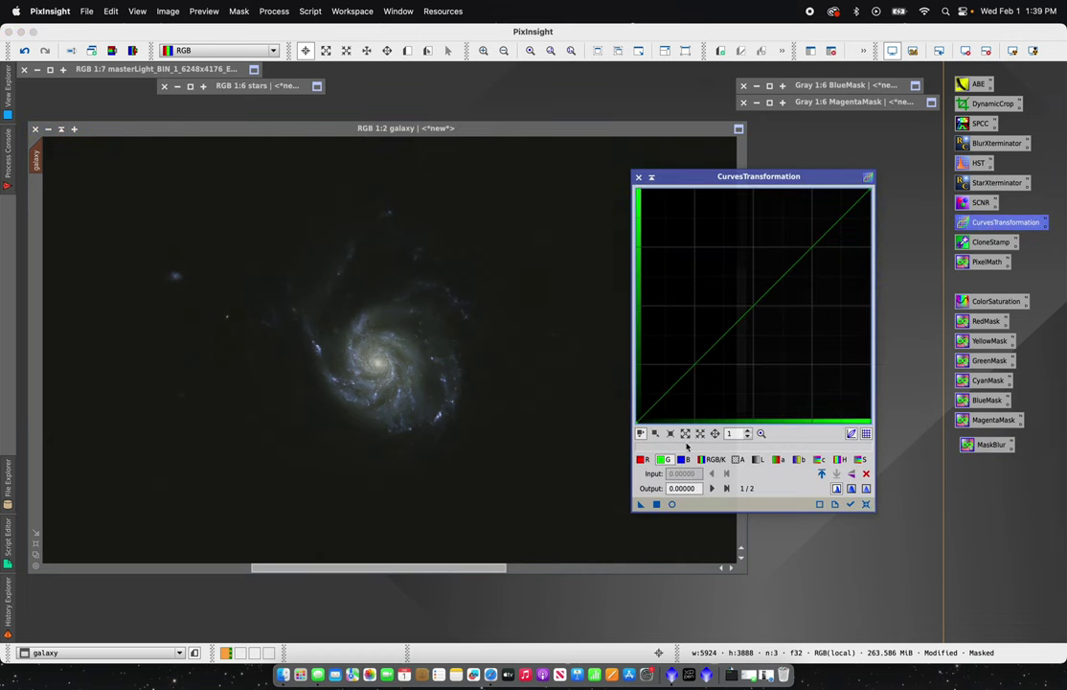
left_click(671, 504)
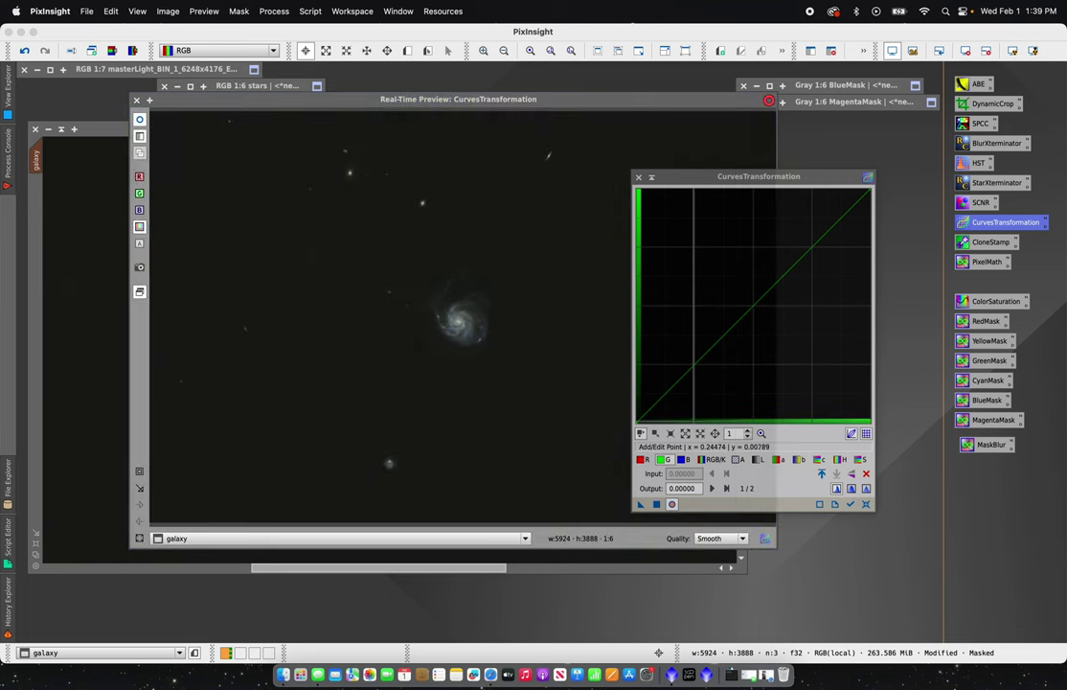
left_click(641, 459)
left_click_drag(750, 309, 696, 258)
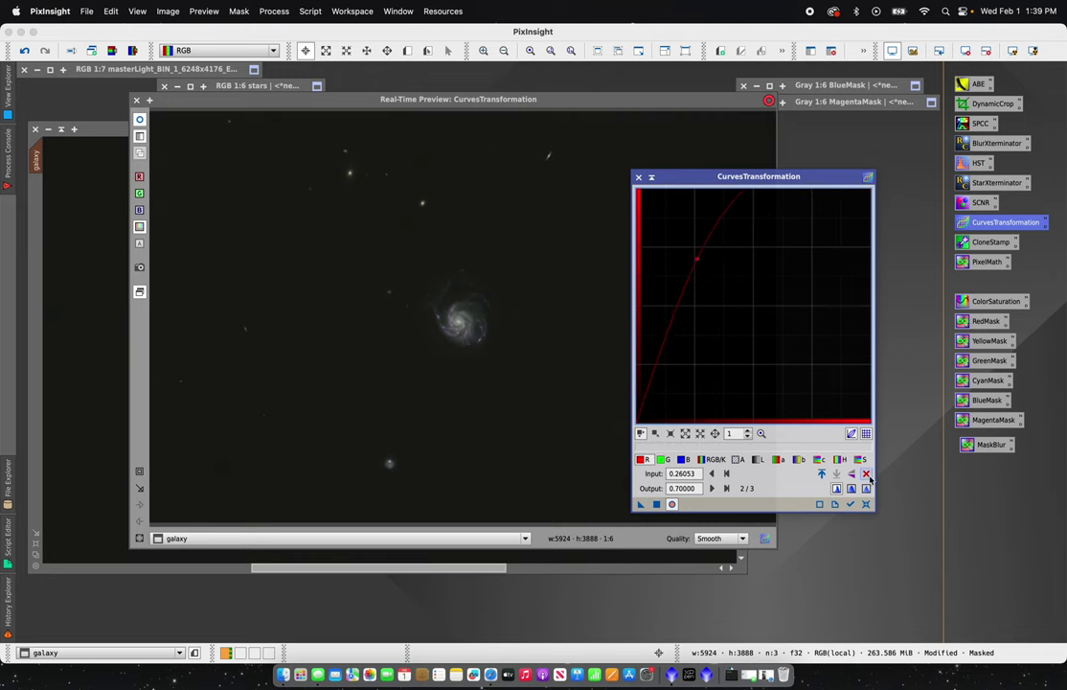
left_click(867, 506)
left_click_drag(741, 316, 743, 295)
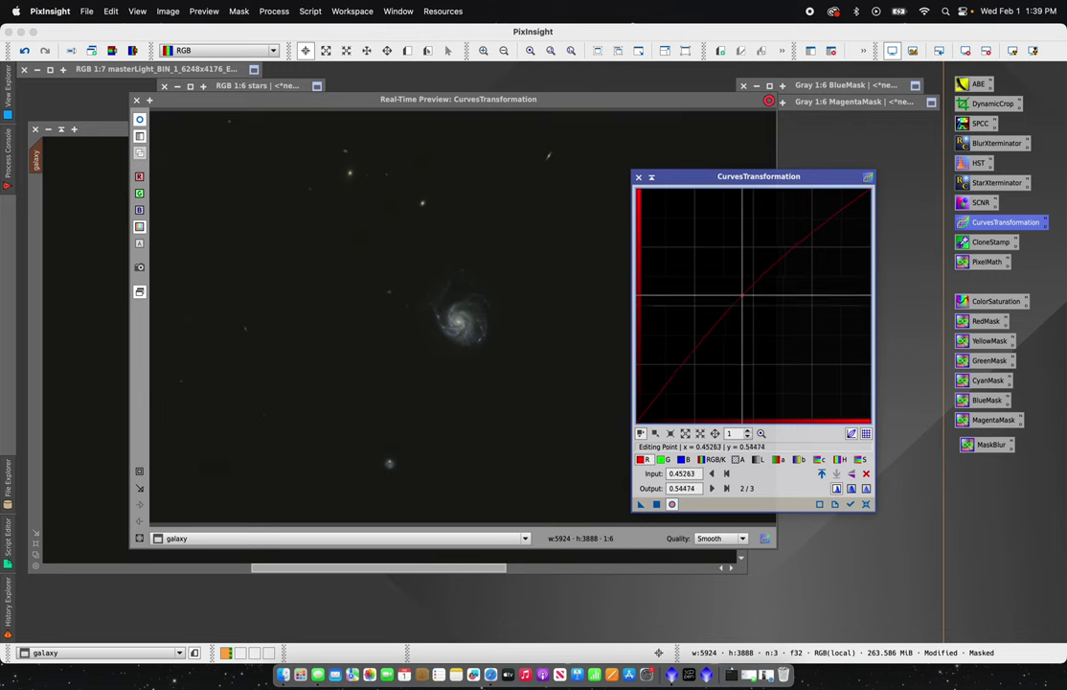
left_click(661, 459)
mouse_move(756, 304)
left_mouse_down()
mouse_move(777, 323)
mouse_move(756, 311)
left_mouse_up()
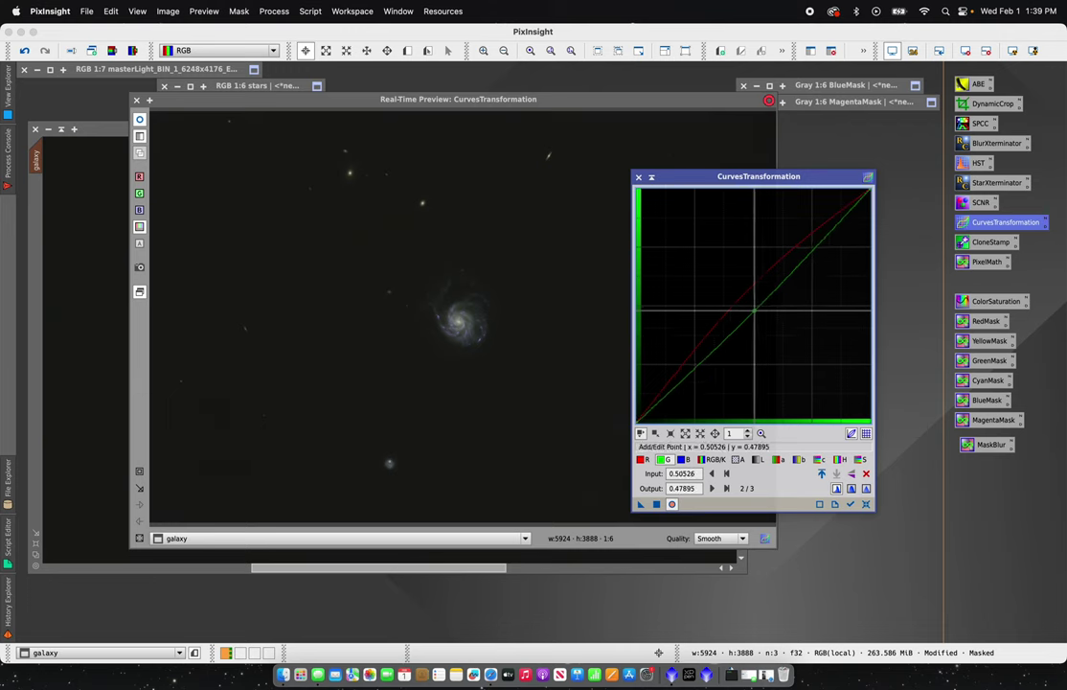
- Raise the saturation curve to output 0.52105 at input 0.48421, apply the curves to the masked galaxy, and close the process and preview
left_click(860, 458)
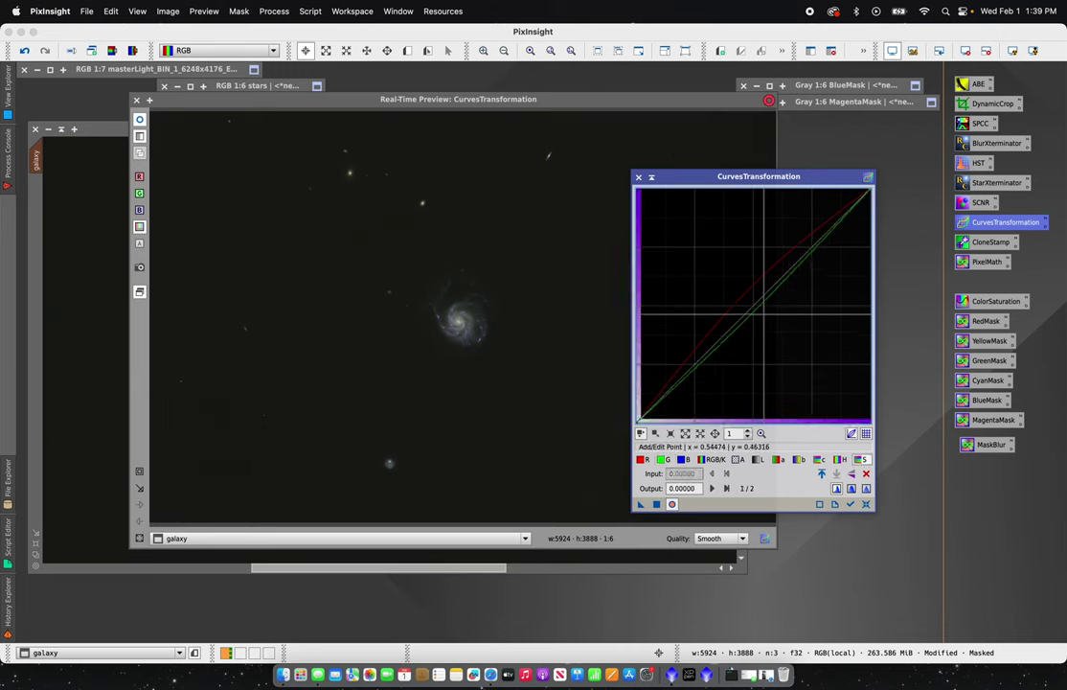
left_click(752, 301)
left_click_drag(752, 301, 750, 301)
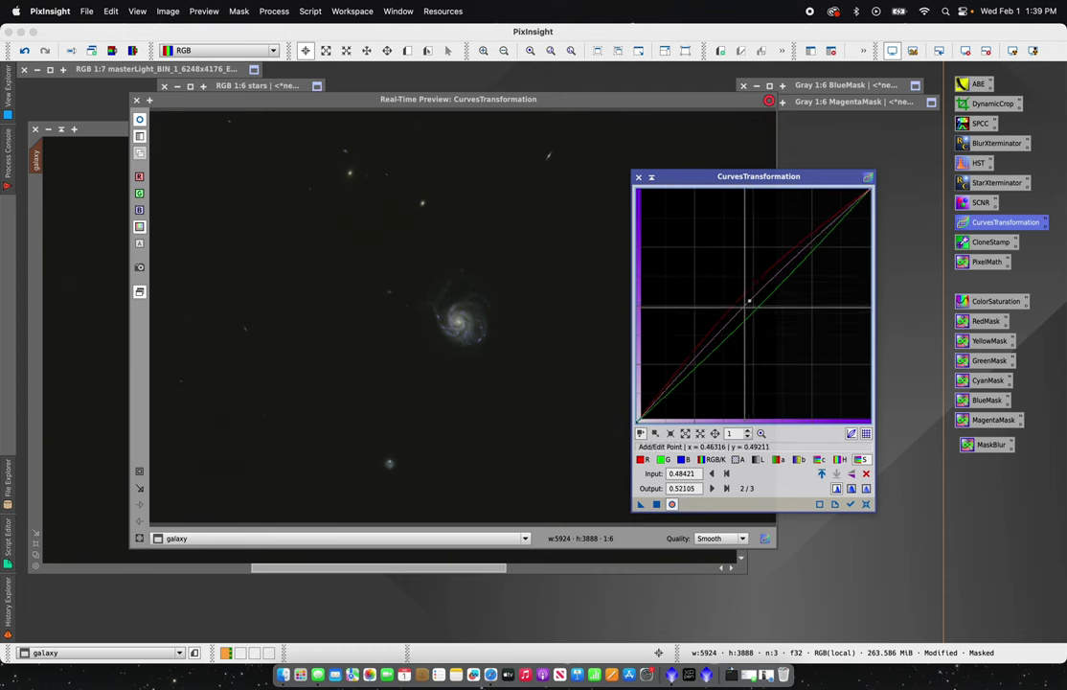
left_click(656, 505)
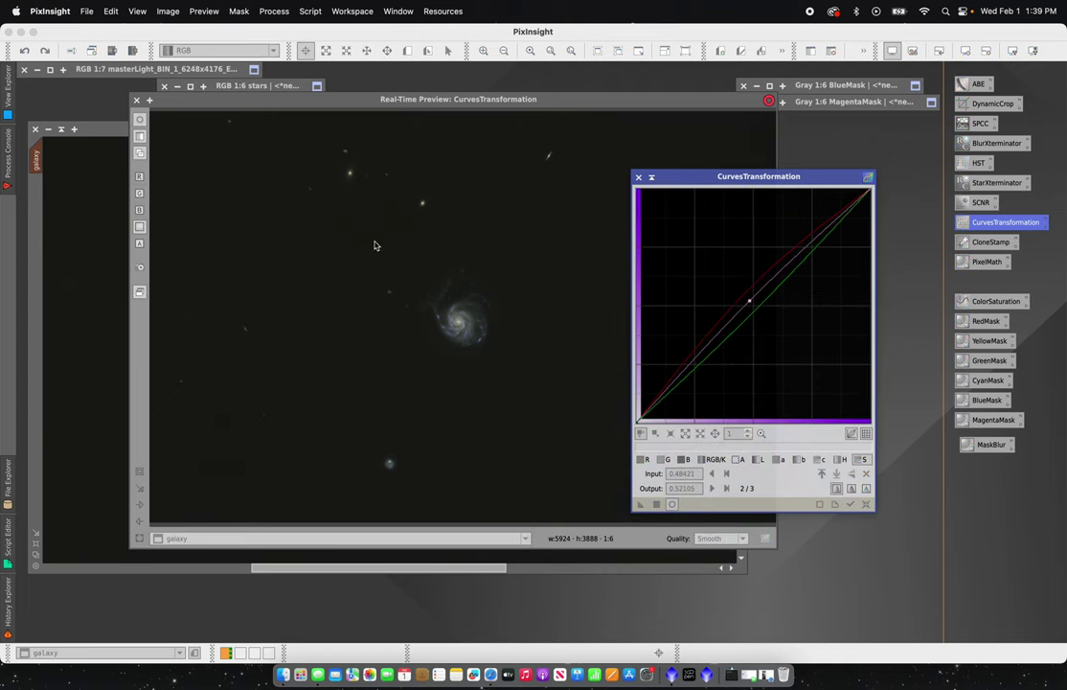
left_click(639, 176)
left_click(136, 100)
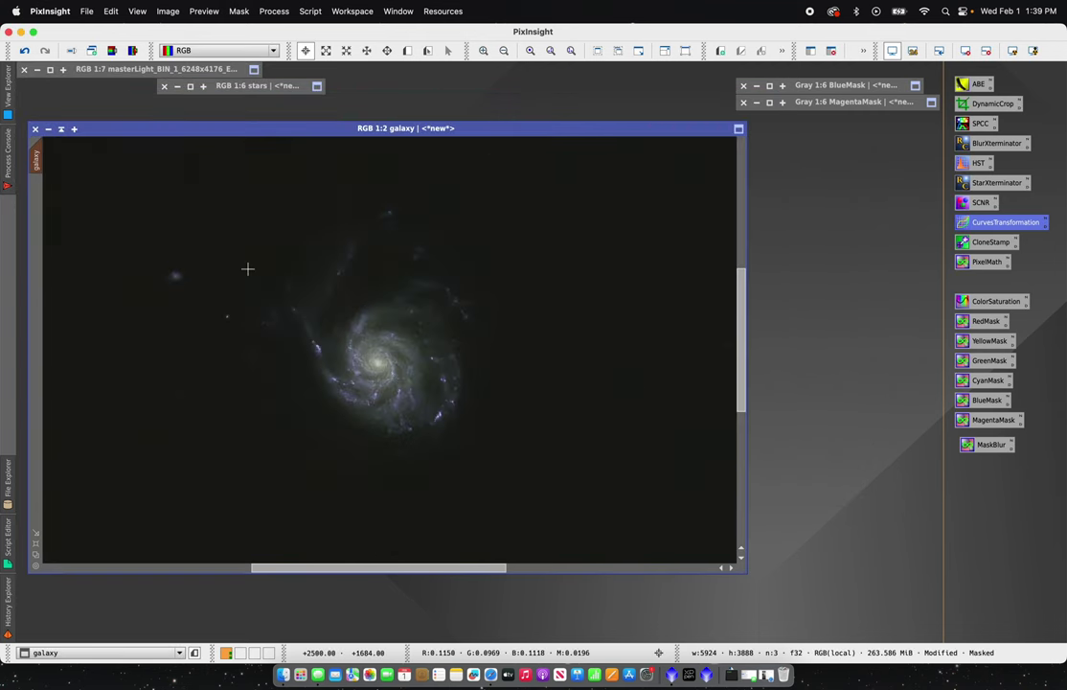
- Remove the magenta mask from the galaxy image and inspect the color-enhanced spiral arms up close and at reduced size
left_click(484, 50)
left_click(484, 50)
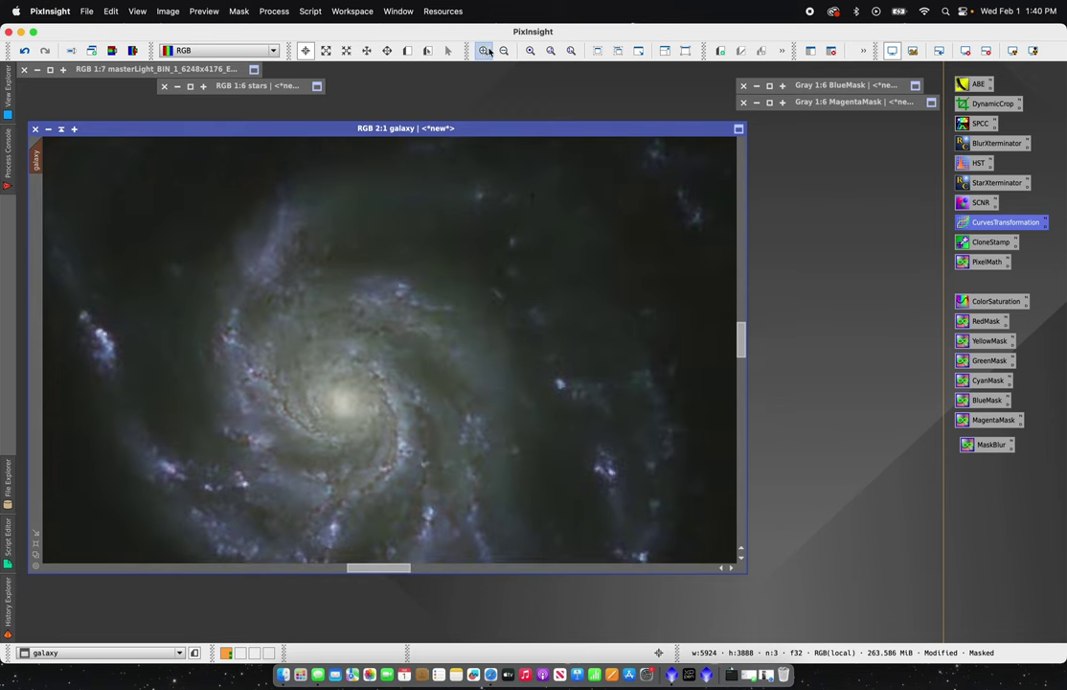
left_click(503, 50)
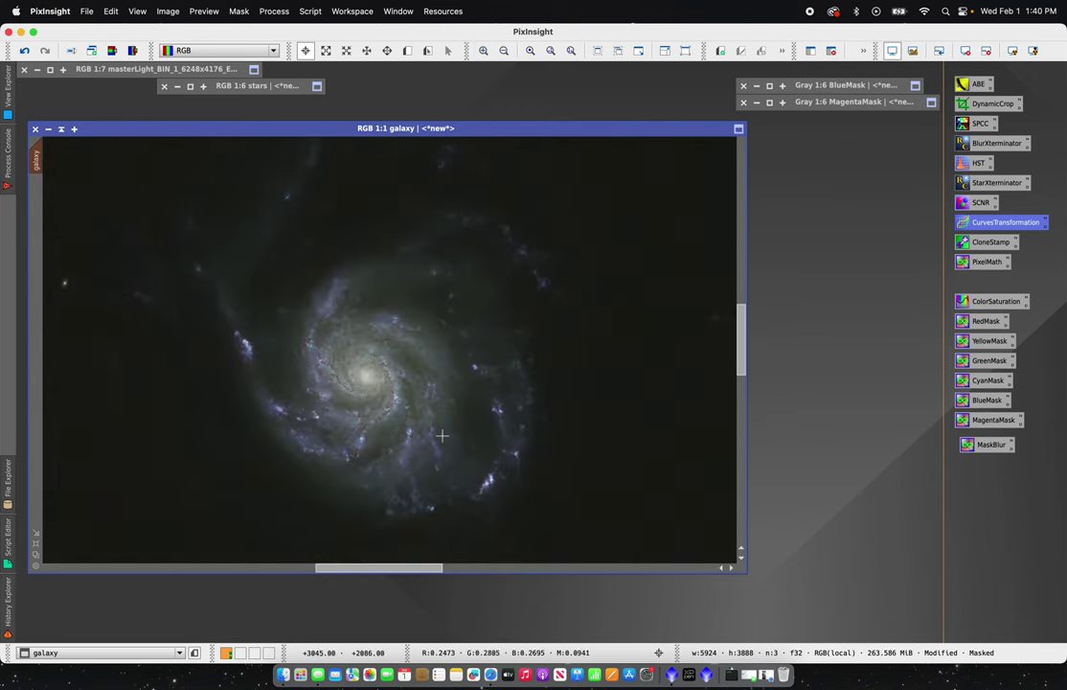
left_click(25, 53)
key("super+minus")
key("super+minus")
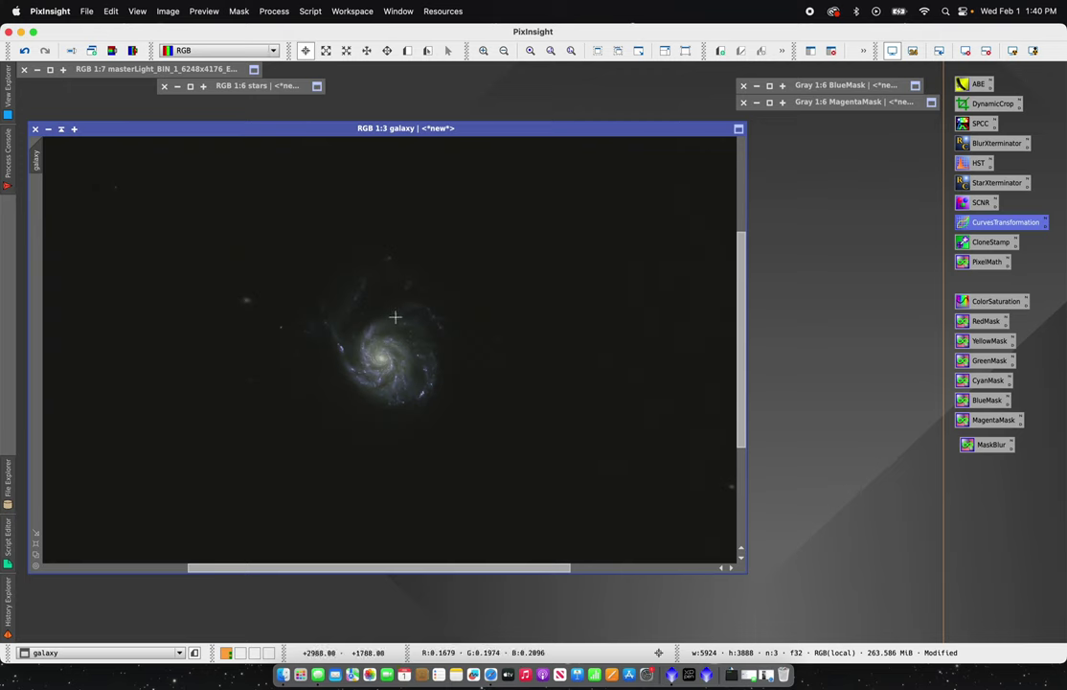
double_click(484, 51)
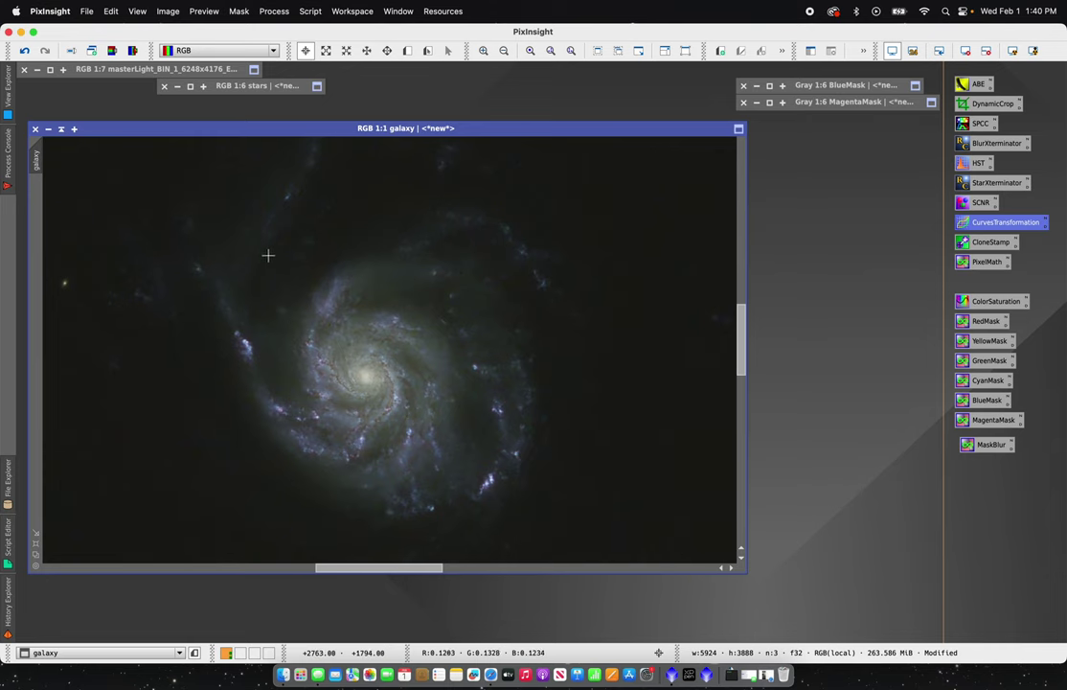
double_click(504, 50)
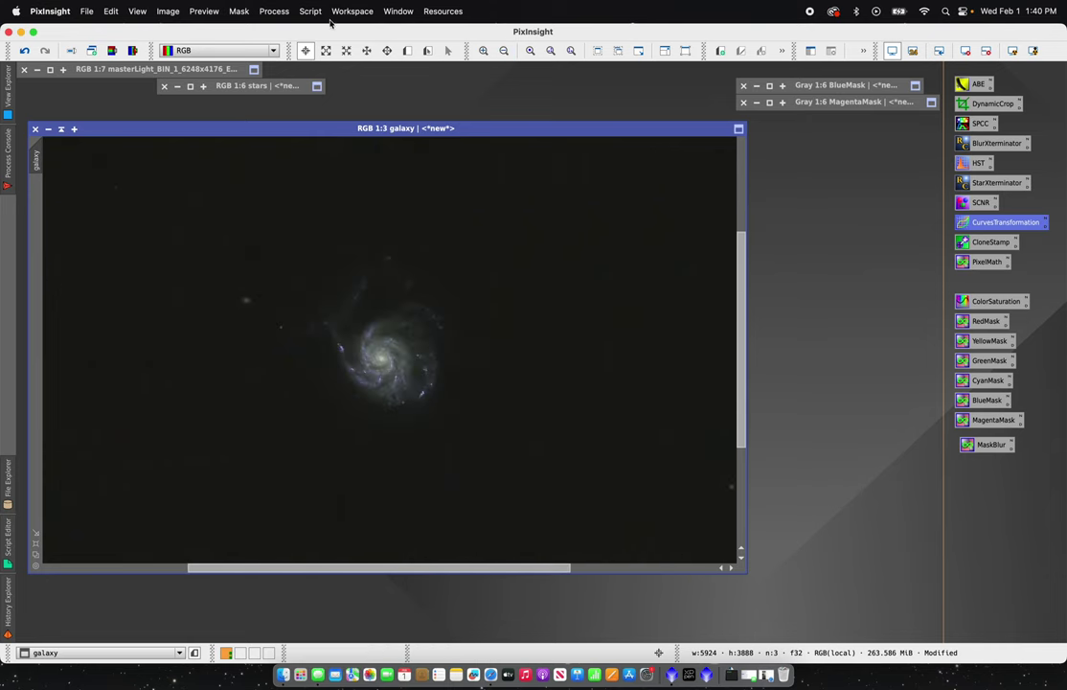
- Apply SCNR to the galaxy image, removing green with Average Neutral protection at an amount of 0.90, check it up close, and close SCNR
double_click(964, 205)
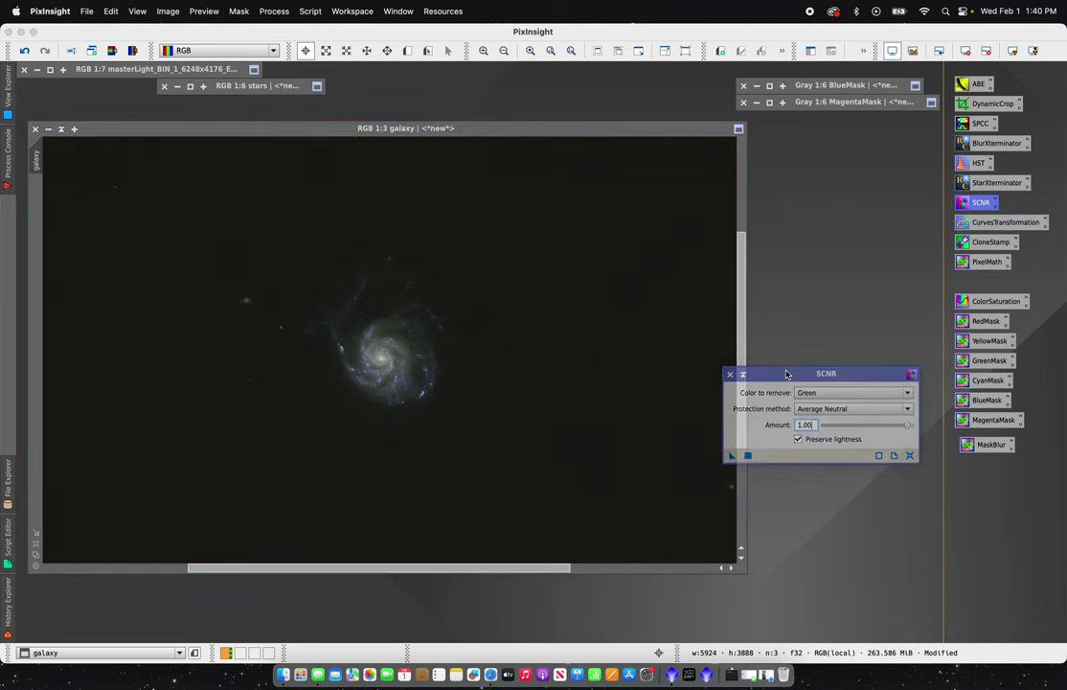
left_click_drag(795, 373, 805, 273)
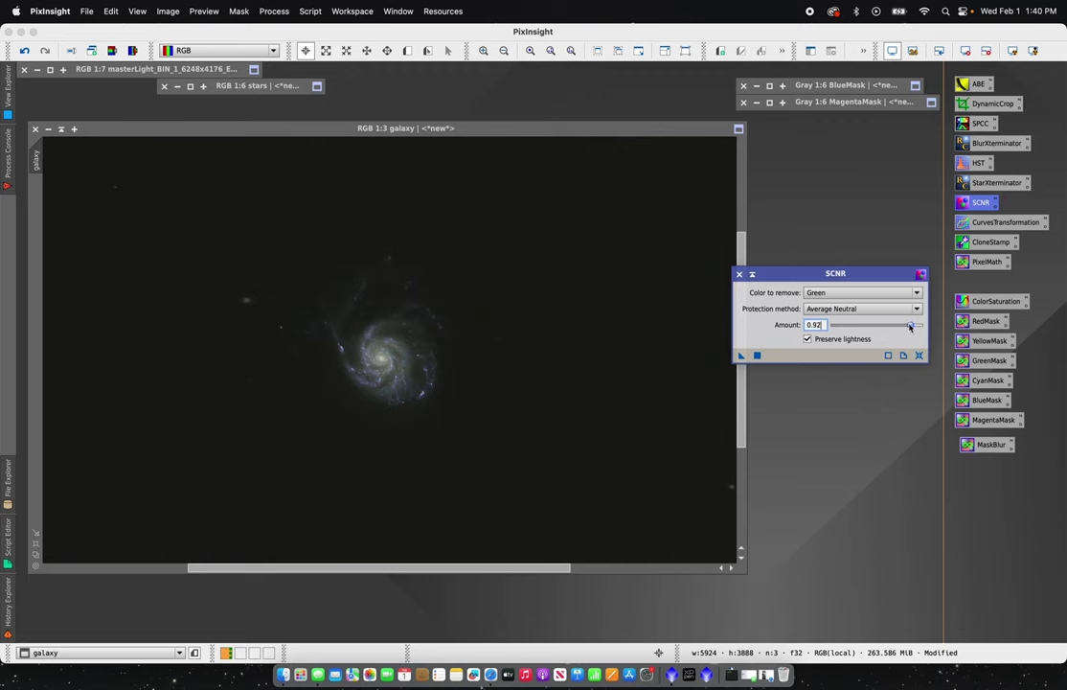
left_click_drag(907, 327, 909, 328)
left_click_drag(742, 357, 388, 337)
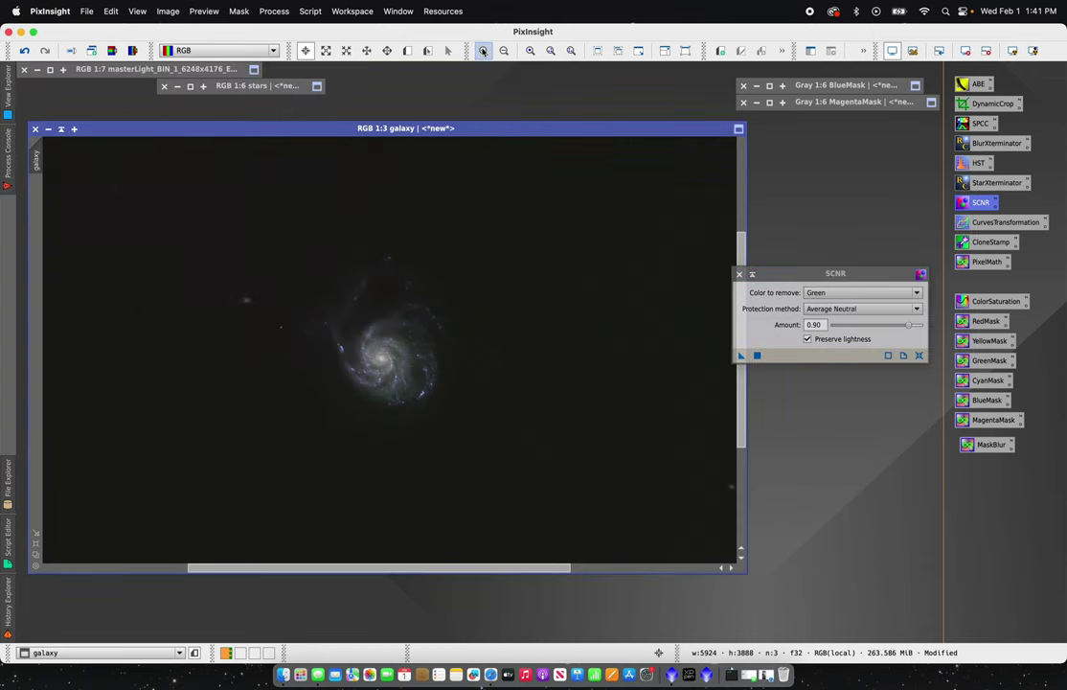
key("super+1")
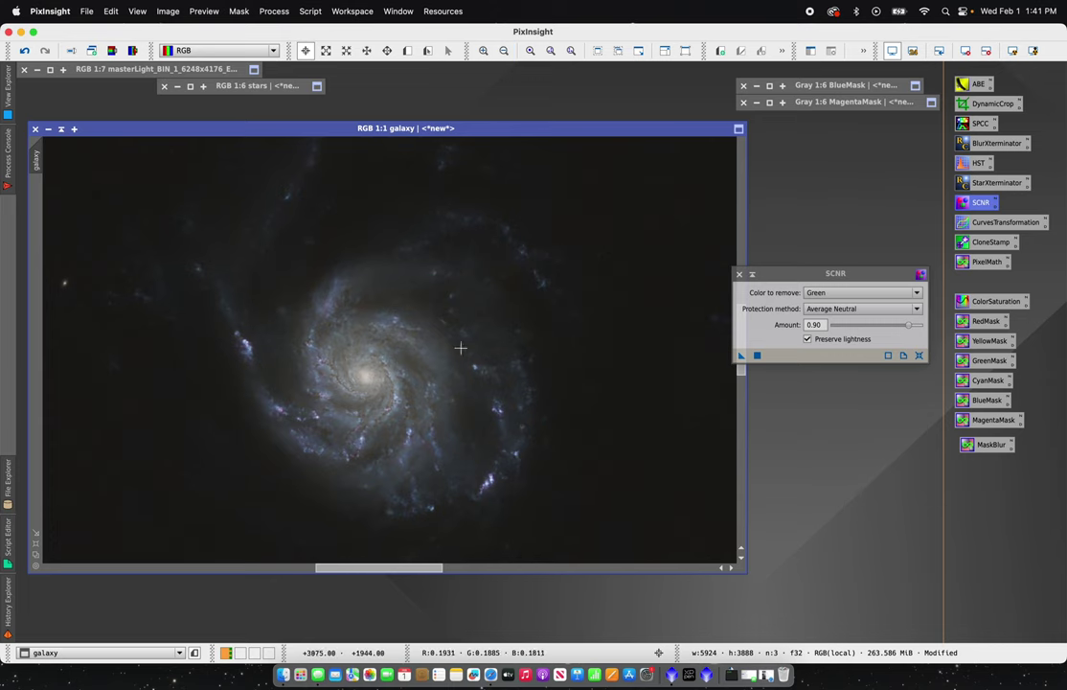
left_click(503, 51)
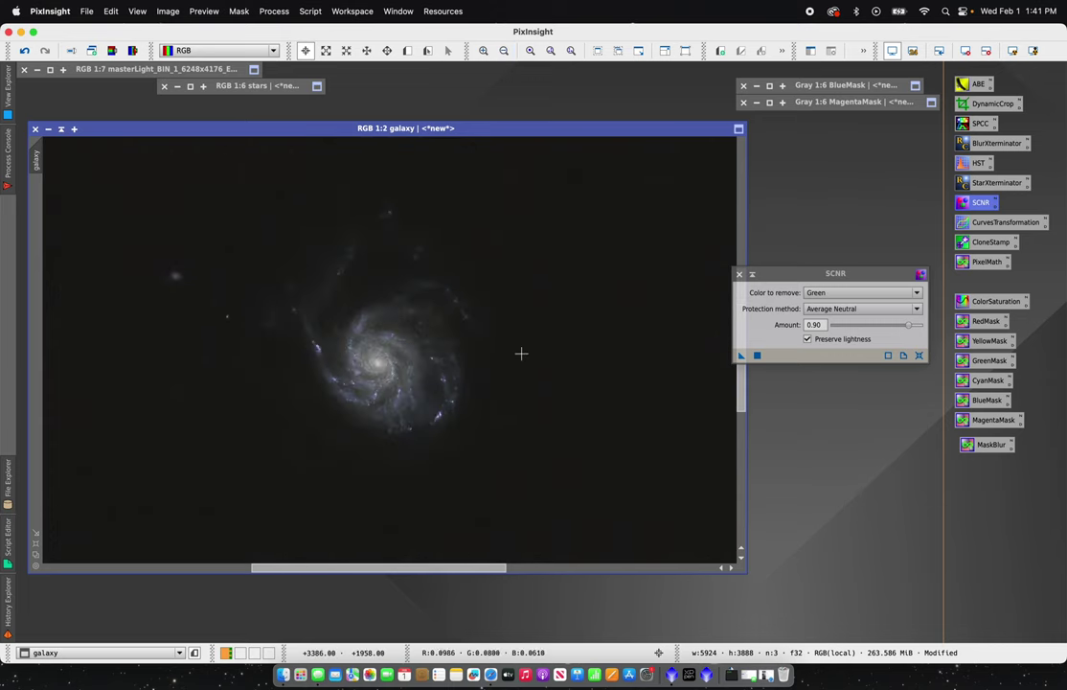
left_click(740, 275)
left_click(740, 275)
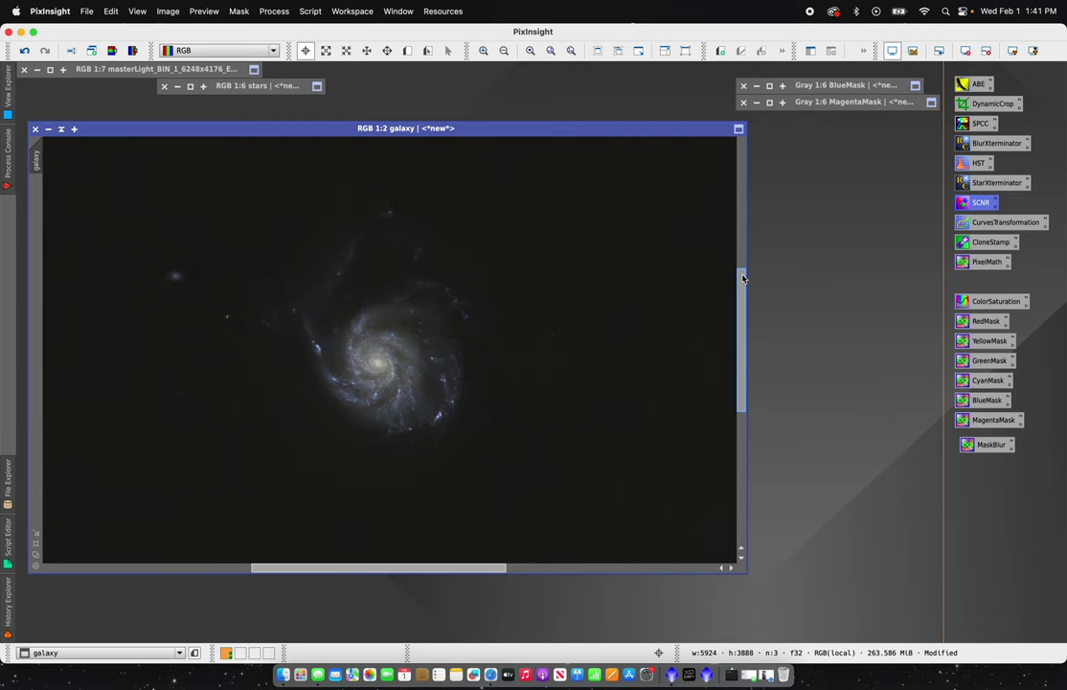
- Collapse the galaxy window, restore the stars window, and park the collapsed galaxy window beneath the collapsed master light
left_click(504, 50)
left_click(504, 51)
left_click(503, 51)
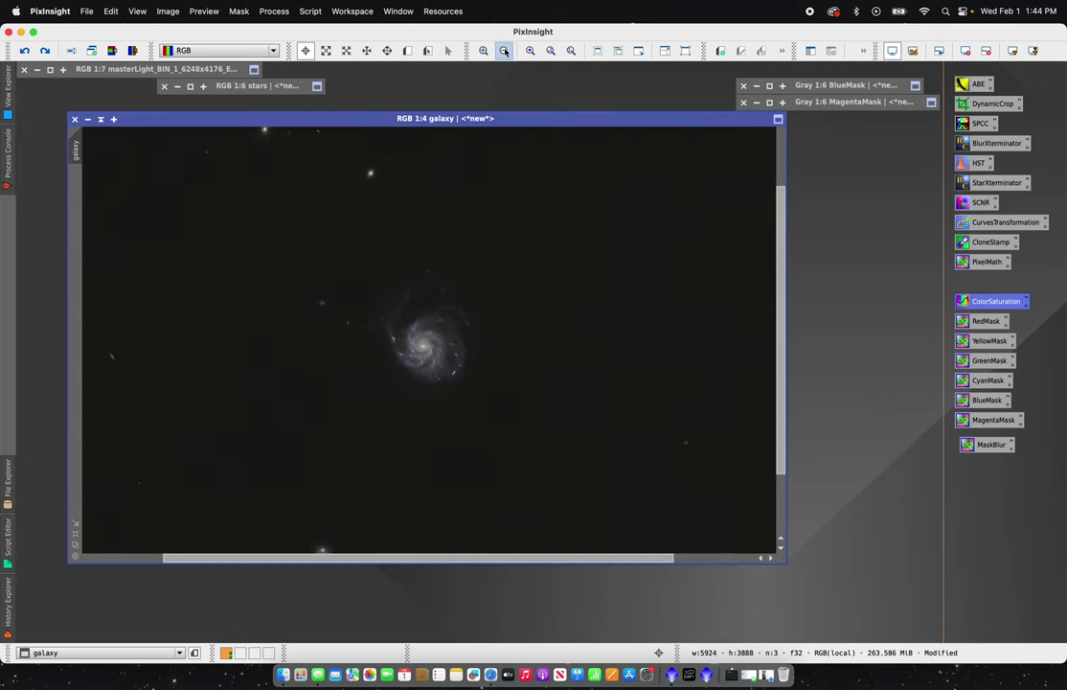
left_click(504, 50)
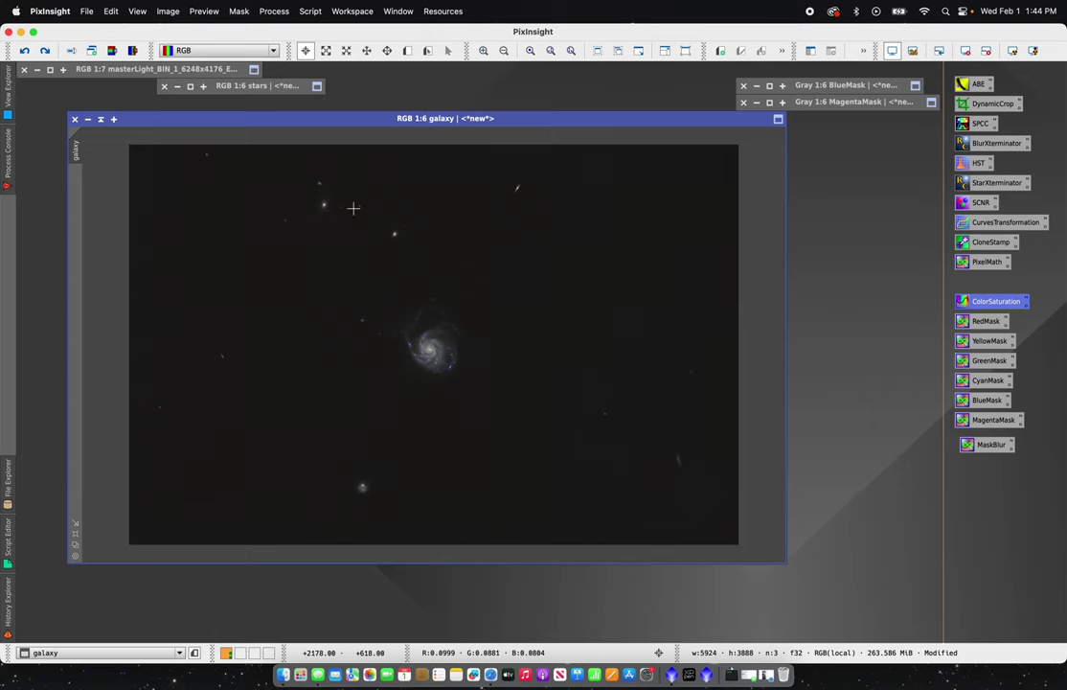
left_click(87, 119)
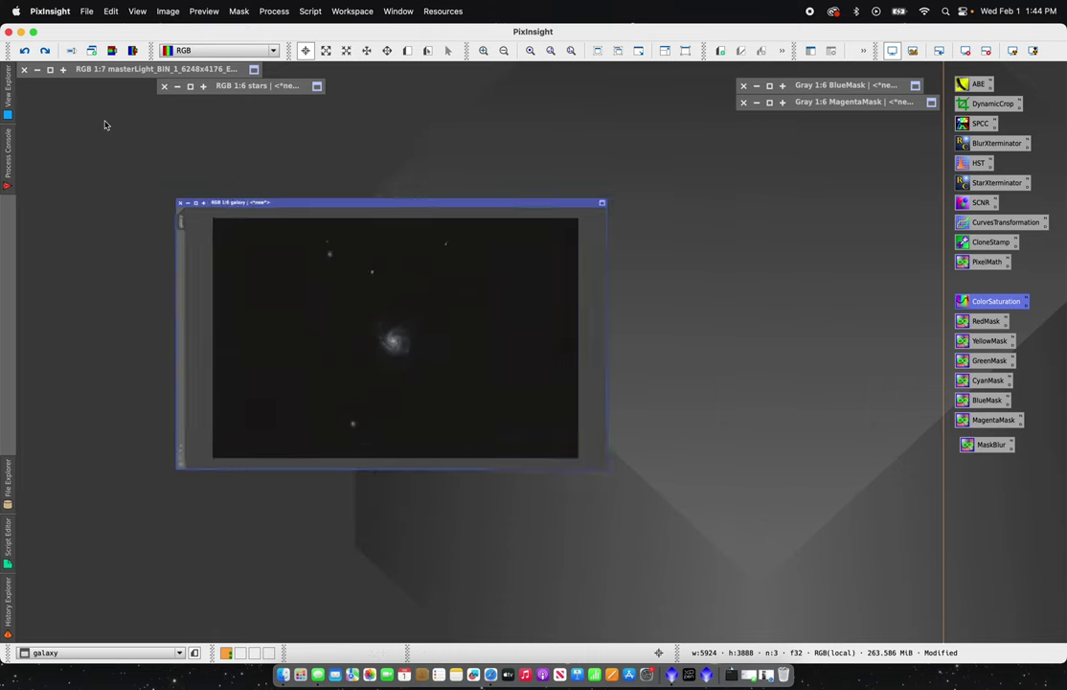
left_click(188, 86)
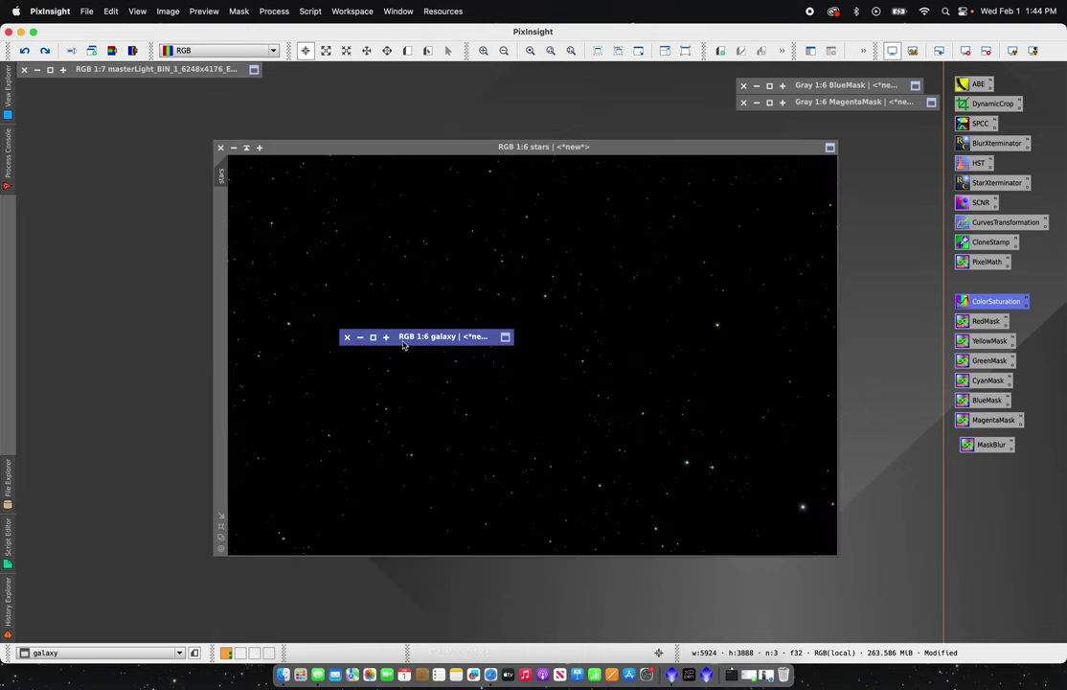
left_click_drag(387, 330, 121, 95)
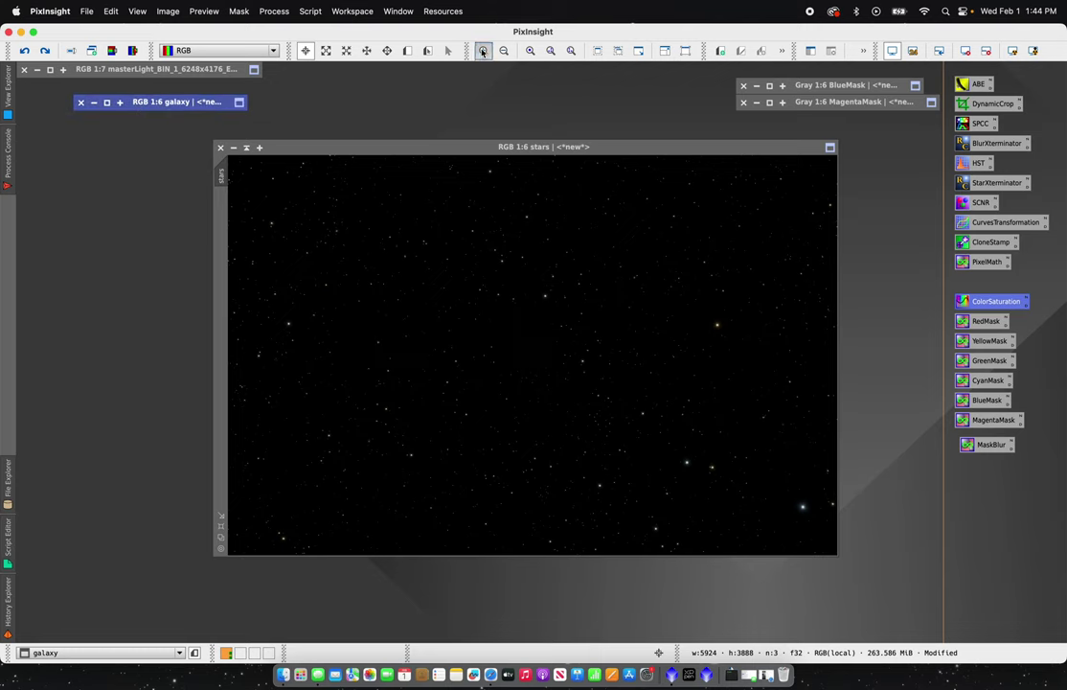
- Examine the star colors in several regions of the stars image at 2:1 magnification
left_click(493, 147)
left_click(483, 50)
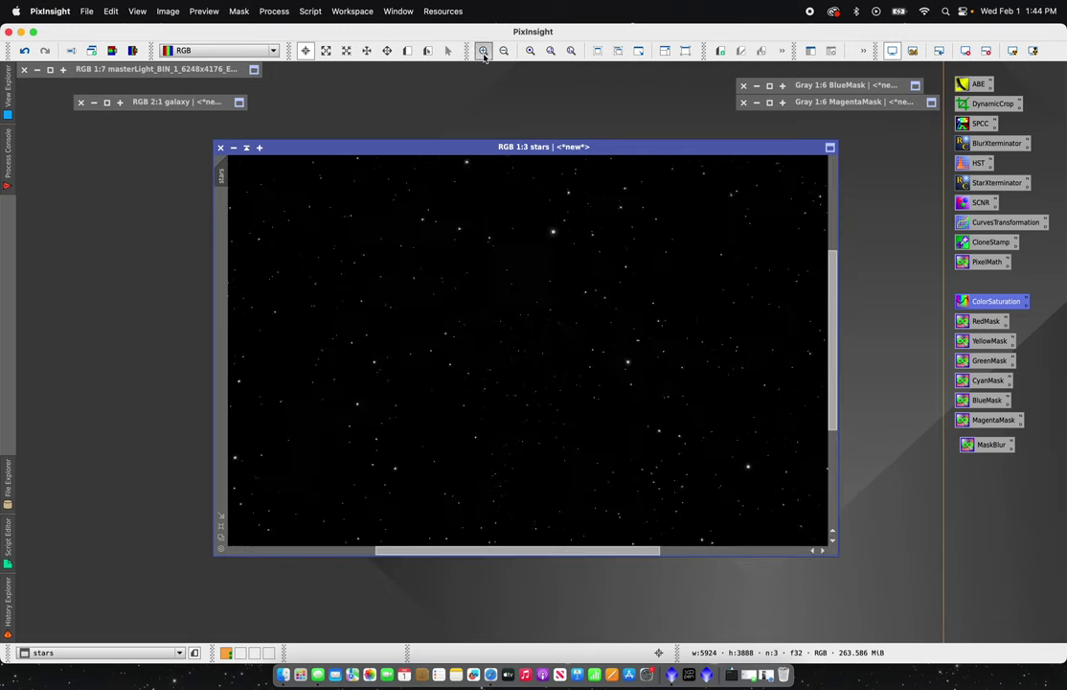
left_click(482, 52)
left_click(483, 52)
left_click(483, 52)
left_click_drag(833, 338, 834, 438)
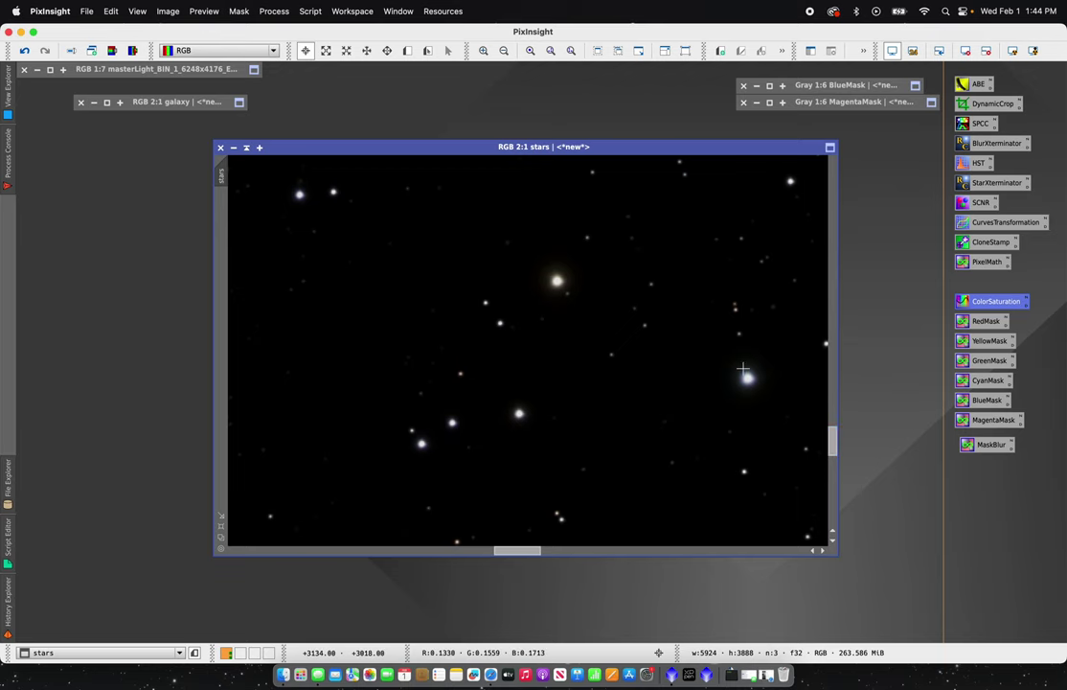
left_click_drag(531, 543, 580, 541)
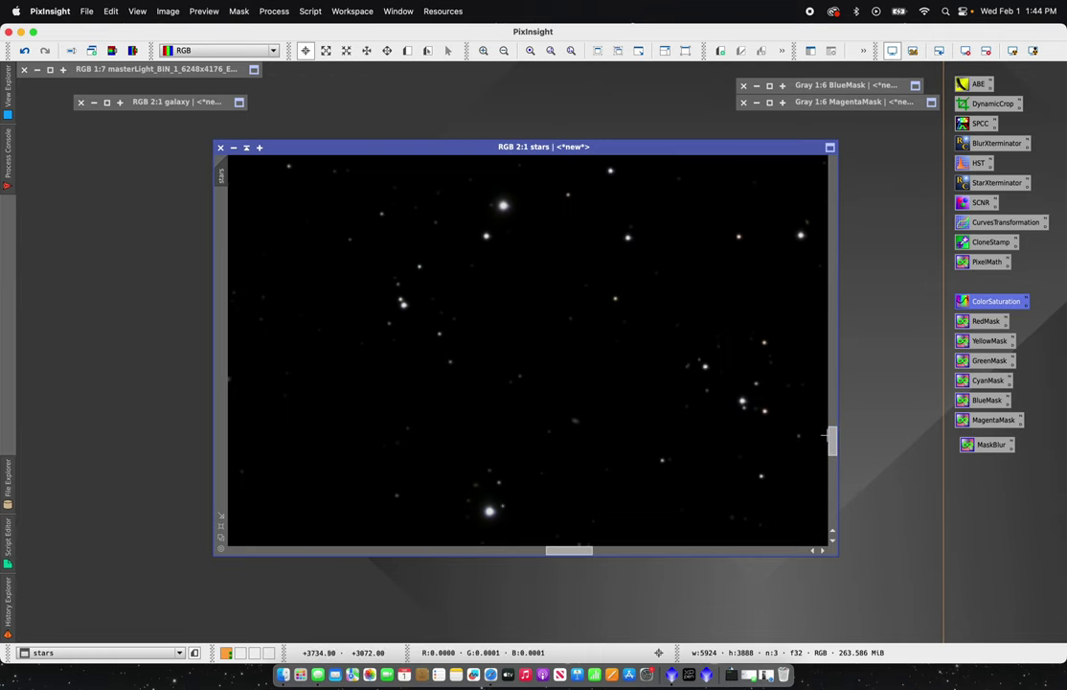
mouse_move(830, 445)
left_mouse_down()
mouse_move(831, 473)
mouse_move(831, 463)
left_mouse_up()
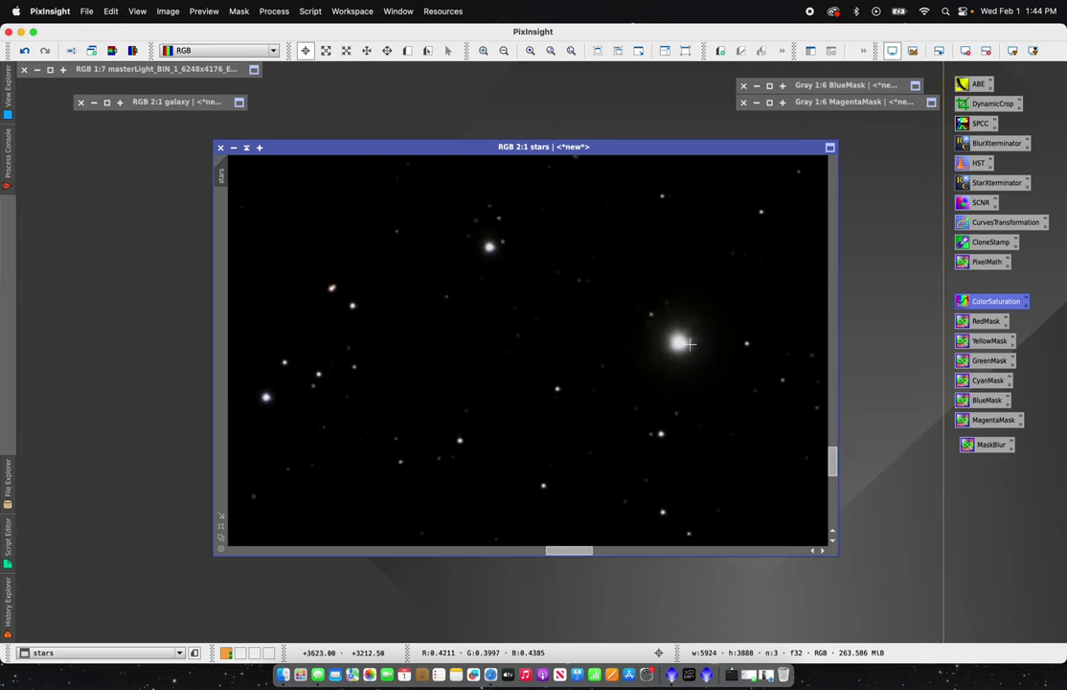
- Apply SCNR to the stars image, removing green with Average Neutral protection at an amount of 1.00, and close the process
double_click(964, 204)
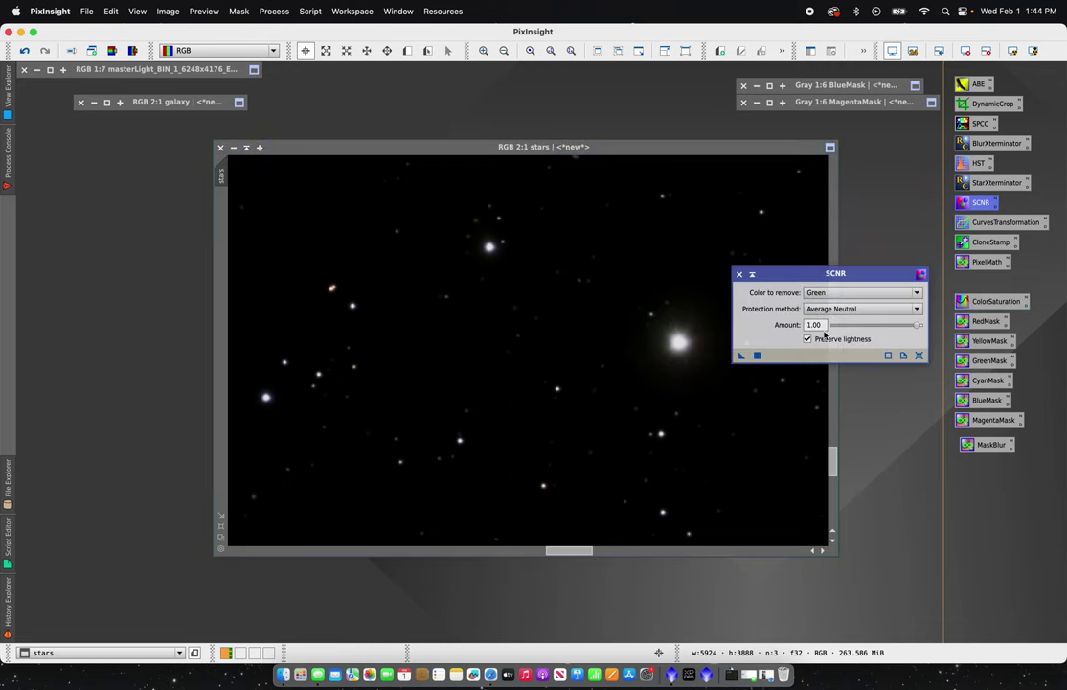
double_click(818, 326)
left_click_drag(746, 355, 650, 314)
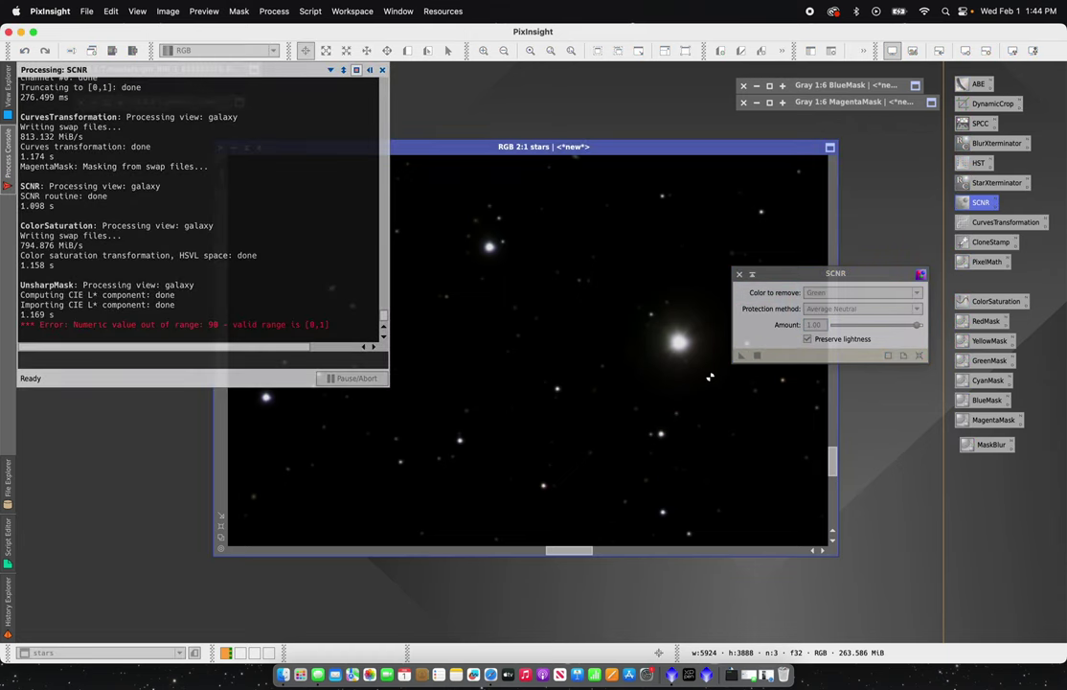
left_click(382, 70)
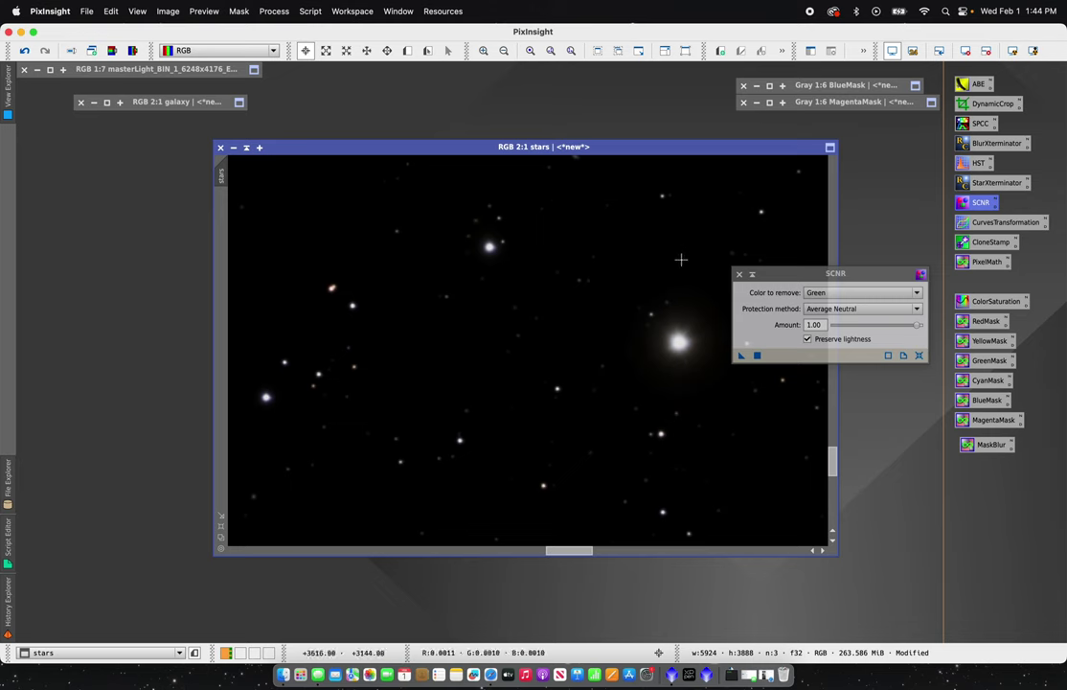
left_click(29, 50)
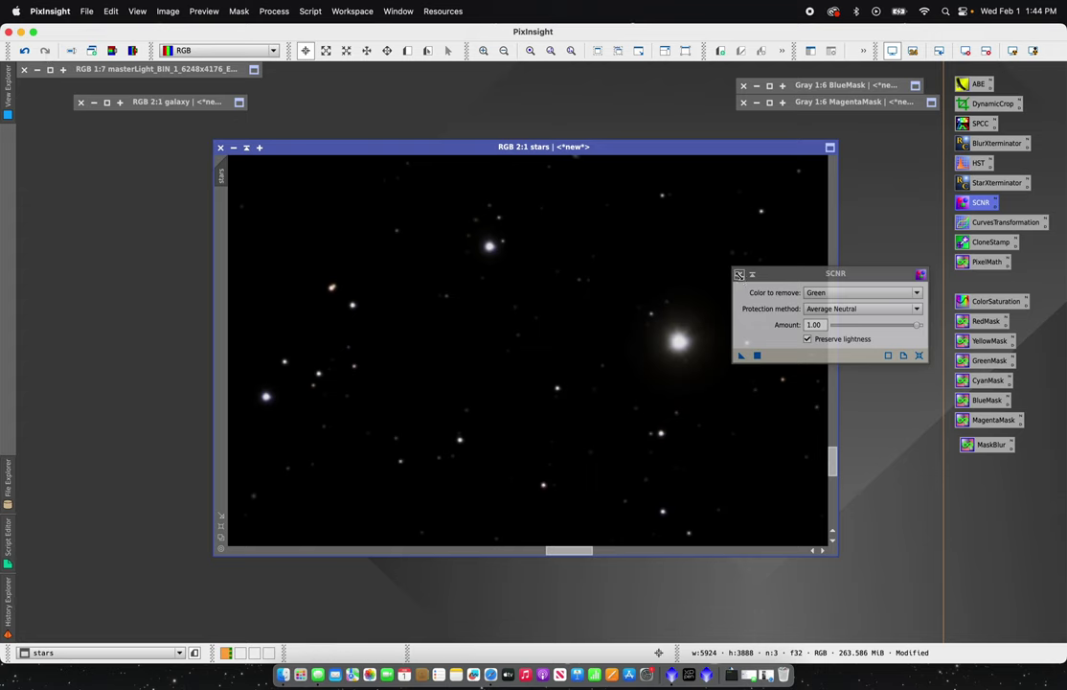
left_click(739, 275)
- With CurvesTransformation previewed on the full stars image, raise the saturation curve to output 0.54474 at input 0.47105
left_click(502, 52)
left_click(502, 53)
left_click(502, 53)
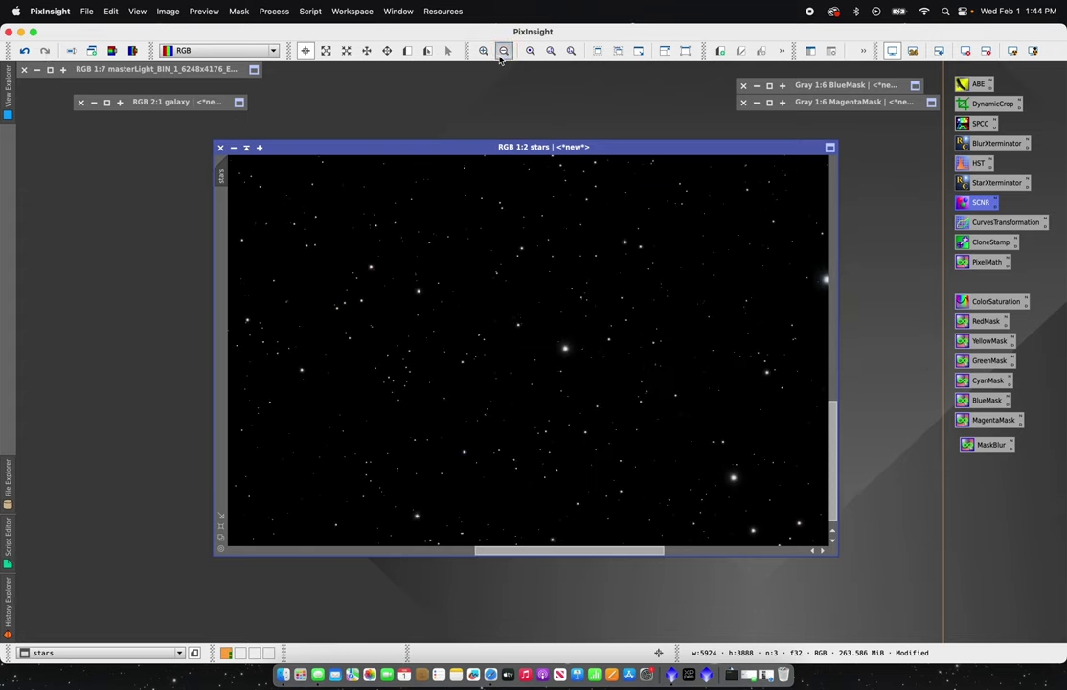
left_click(502, 53)
left_click(502, 53)
left_click(502, 53)
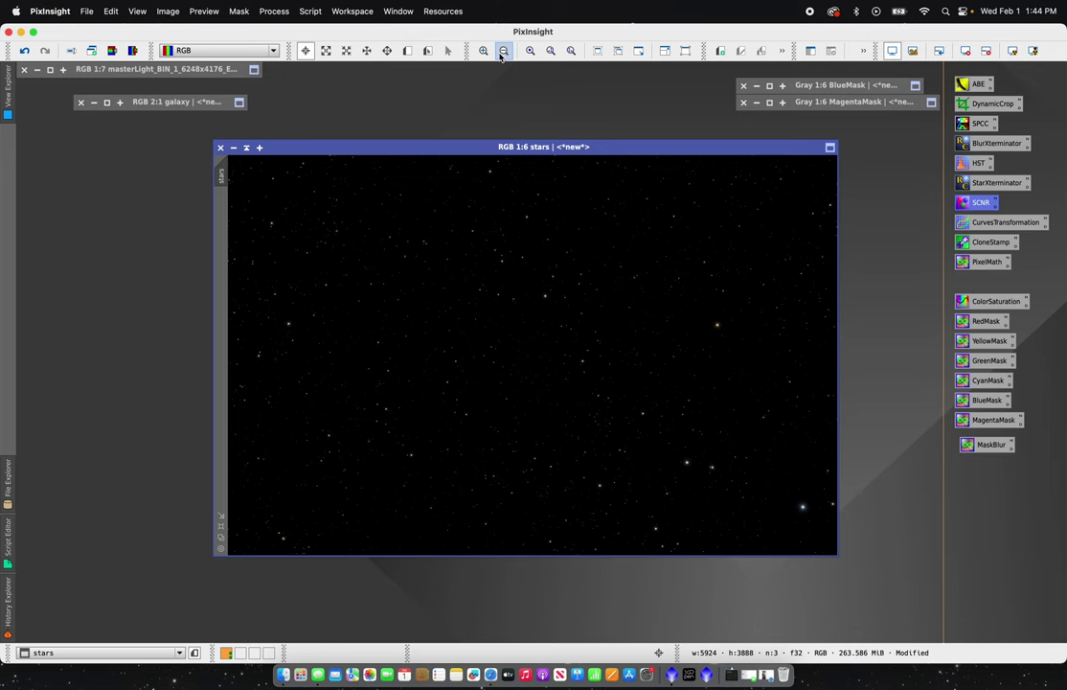
left_click(502, 53)
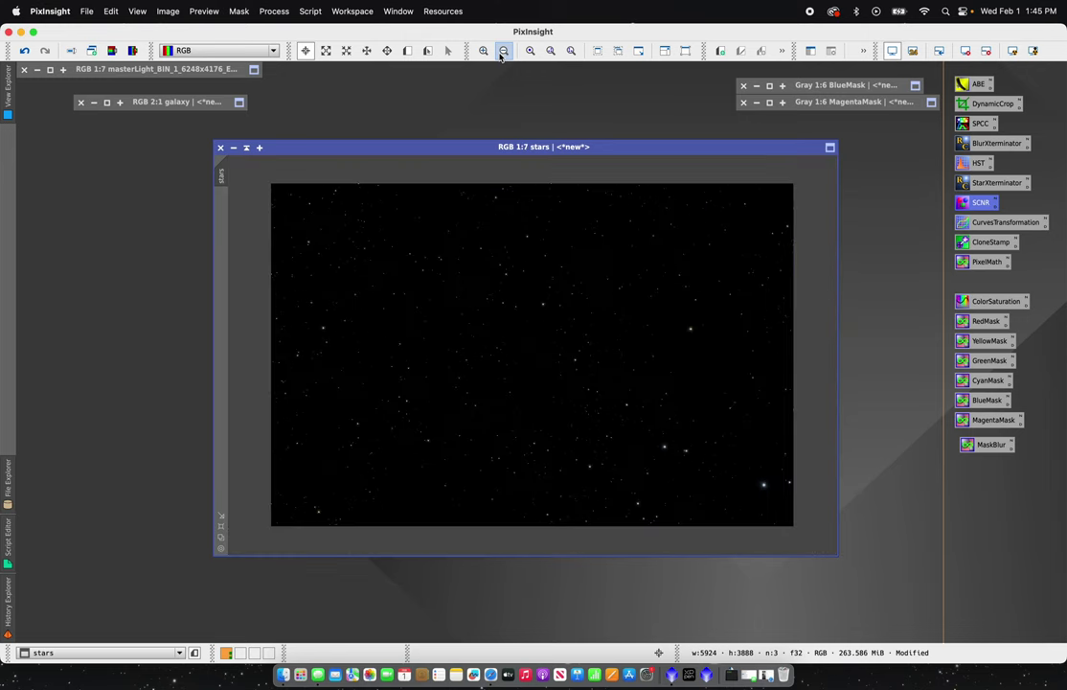
double_click(968, 222)
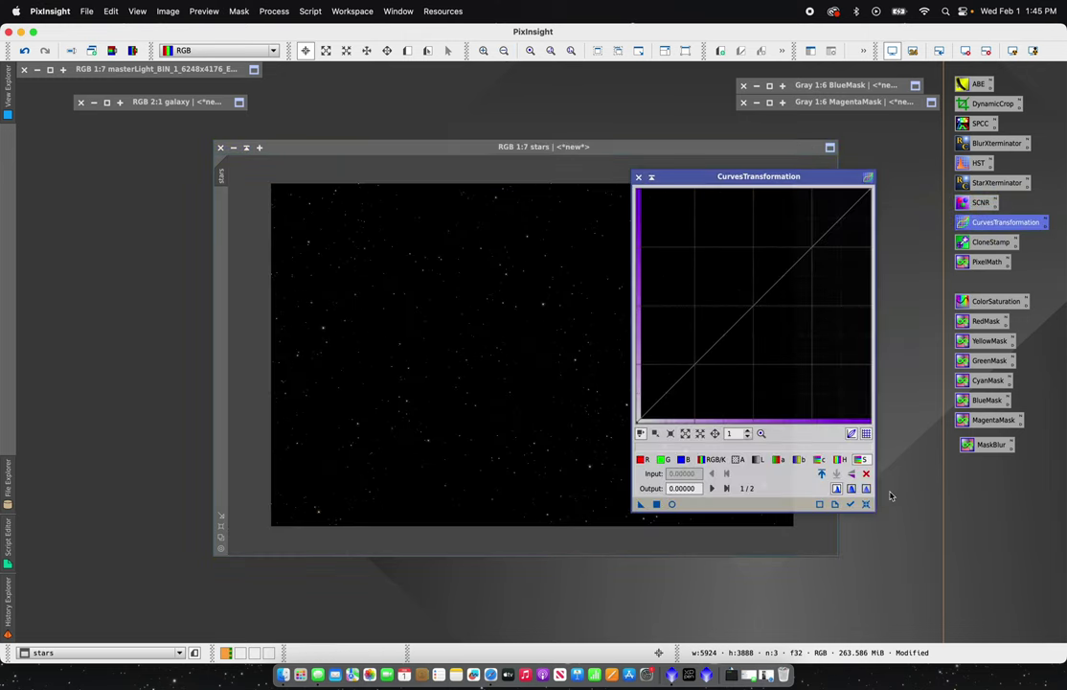
left_click(672, 504)
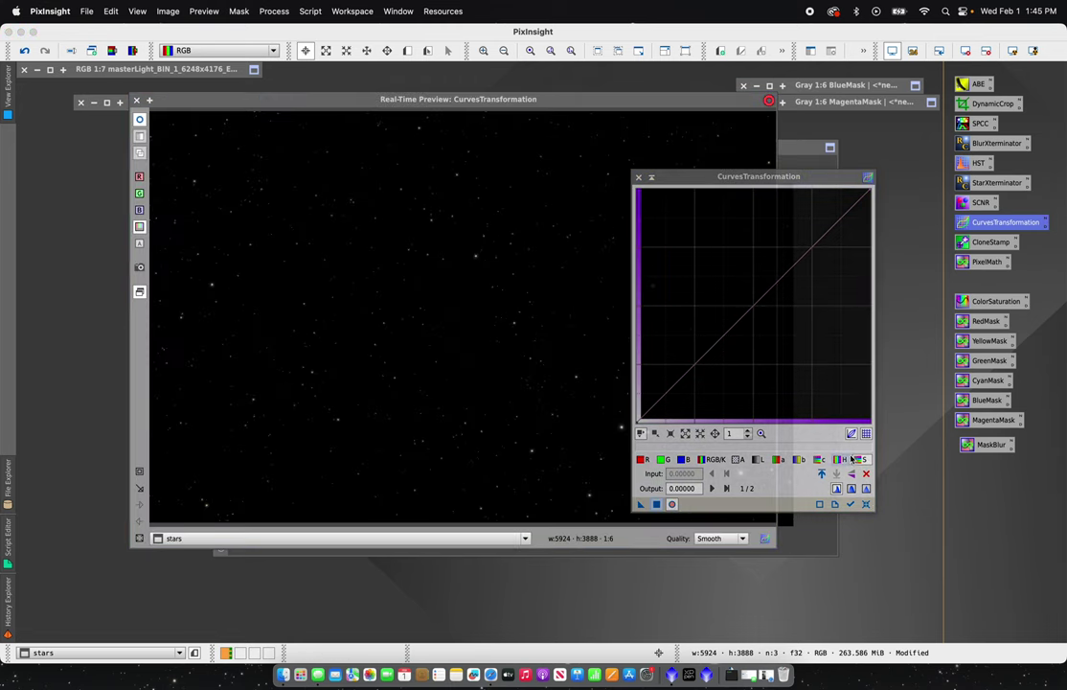
left_click(753, 304)
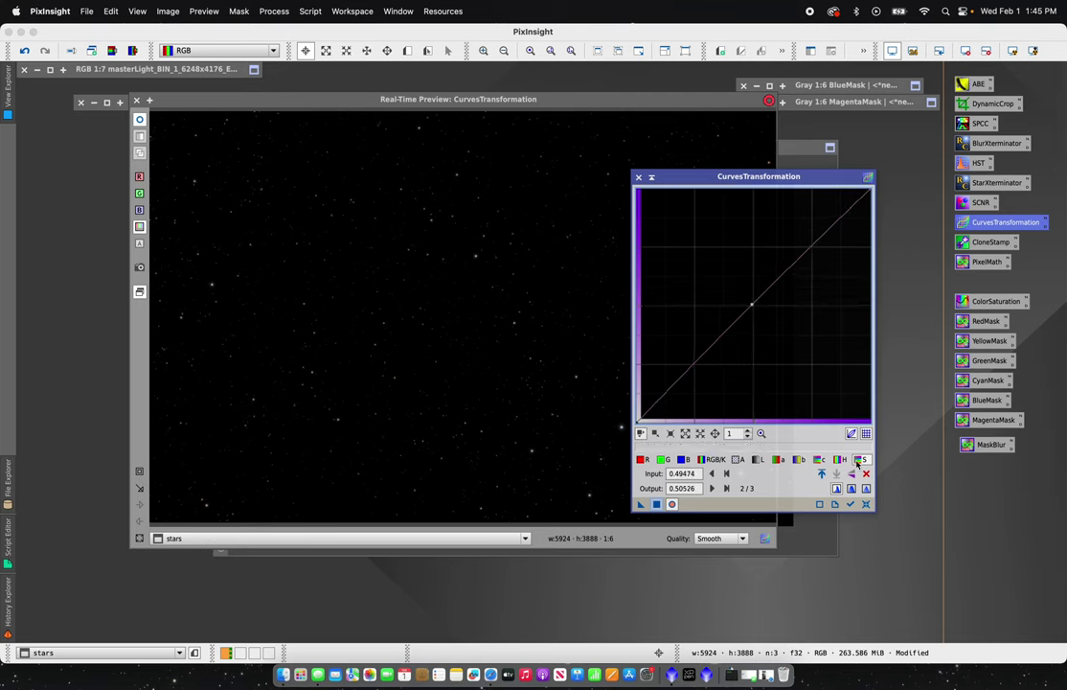
mouse_move(752, 303)
left_mouse_down()
mouse_move(698, 251)
mouse_move(747, 295)
left_mouse_up()
- Apply the saturation curve to the stars image, close CurvesTransformation and its preview, and reposition the stars window
left_click(656, 505)
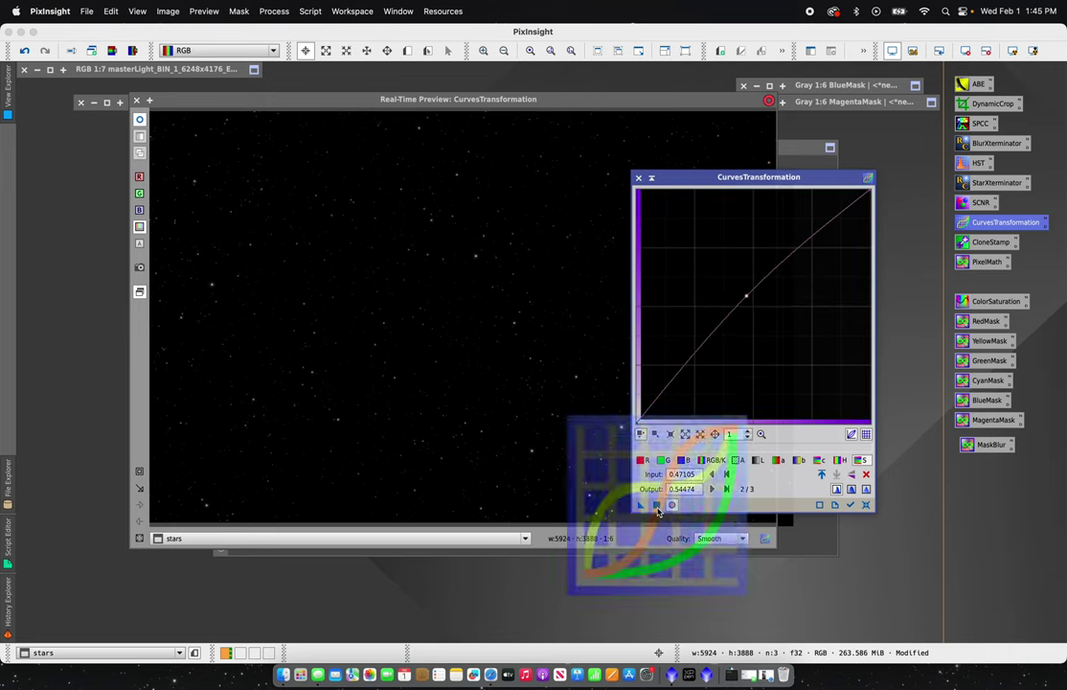
left_click(639, 178)
left_click(137, 100)
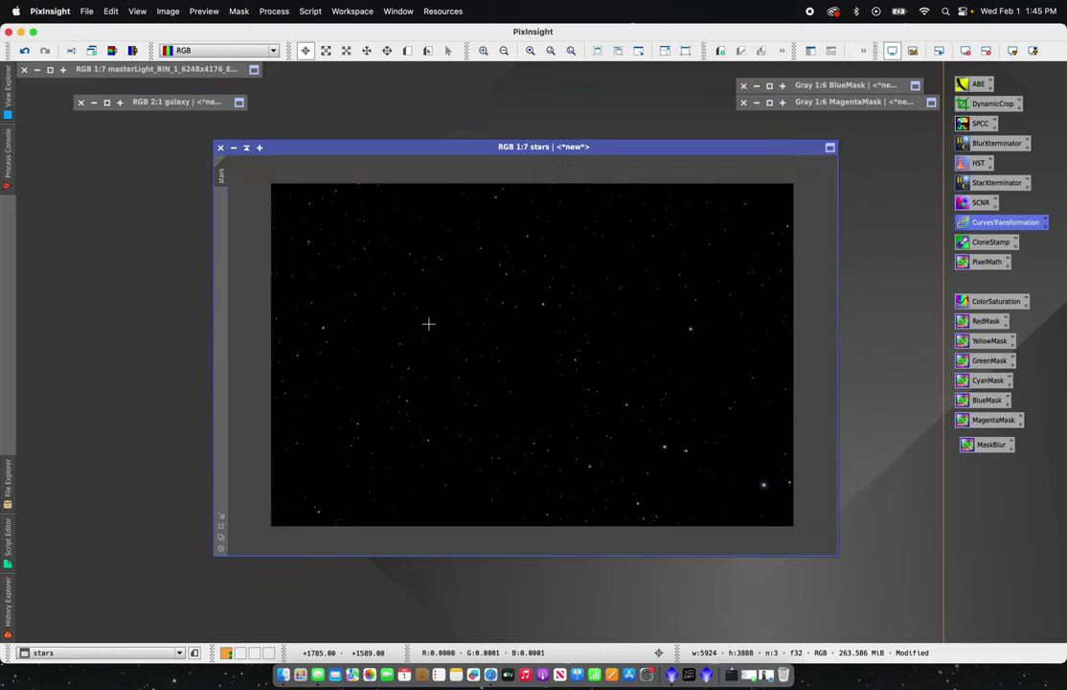
left_click_drag(452, 147, 404, 139)
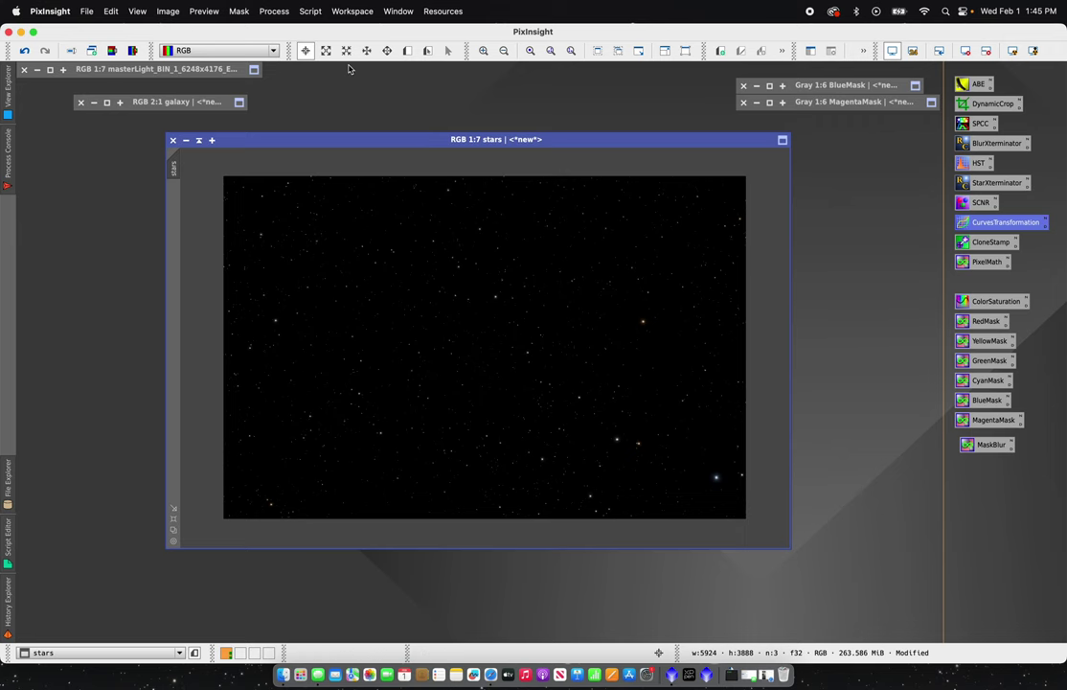
left_click(275, 12)
mouse_move(288, 34)
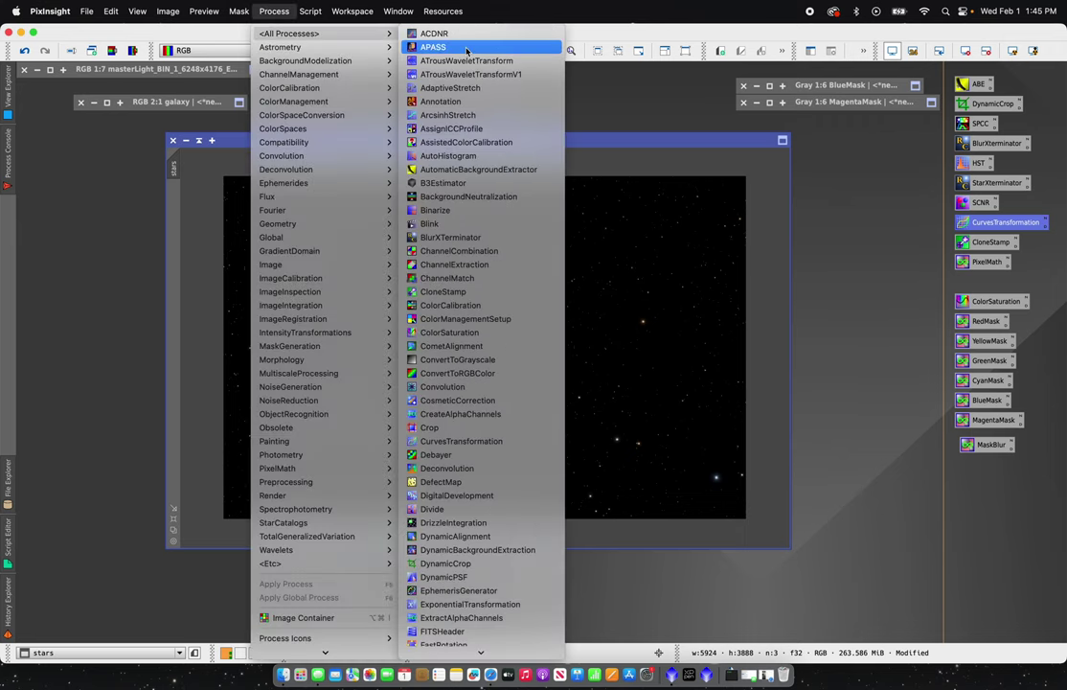
left_click(862, 288)
- Combine the starless galaxy and the stars into a new image with the PixelMath expression galaxy+stars, and close the process
double_click(984, 265)
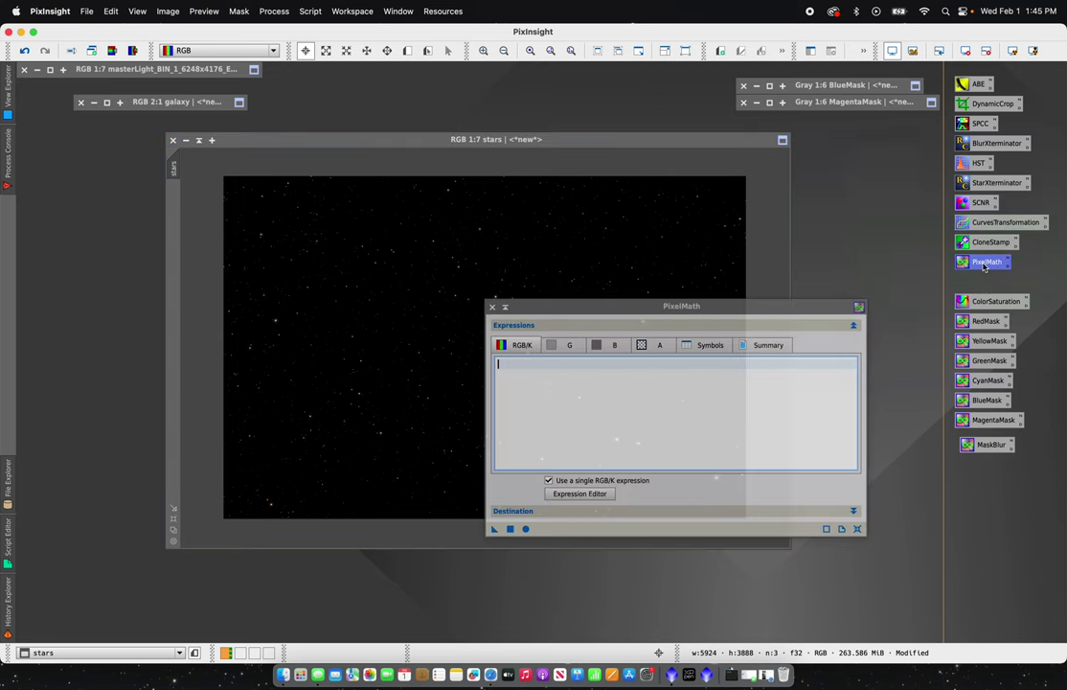
left_click(546, 513)
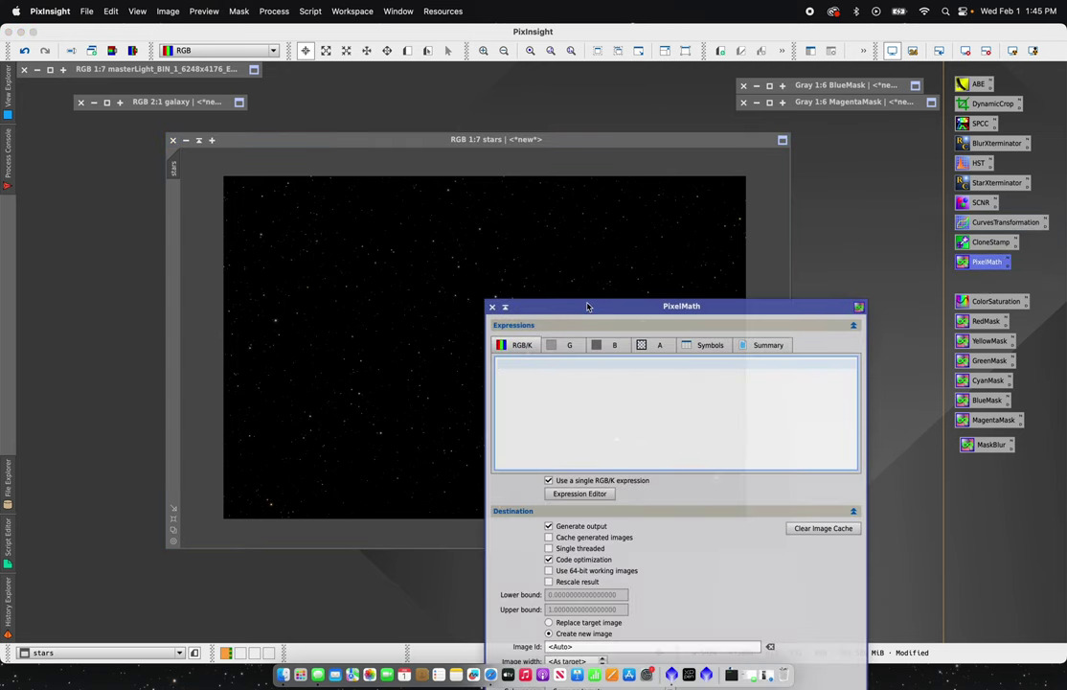
left_click_drag(588, 306, 542, 158)
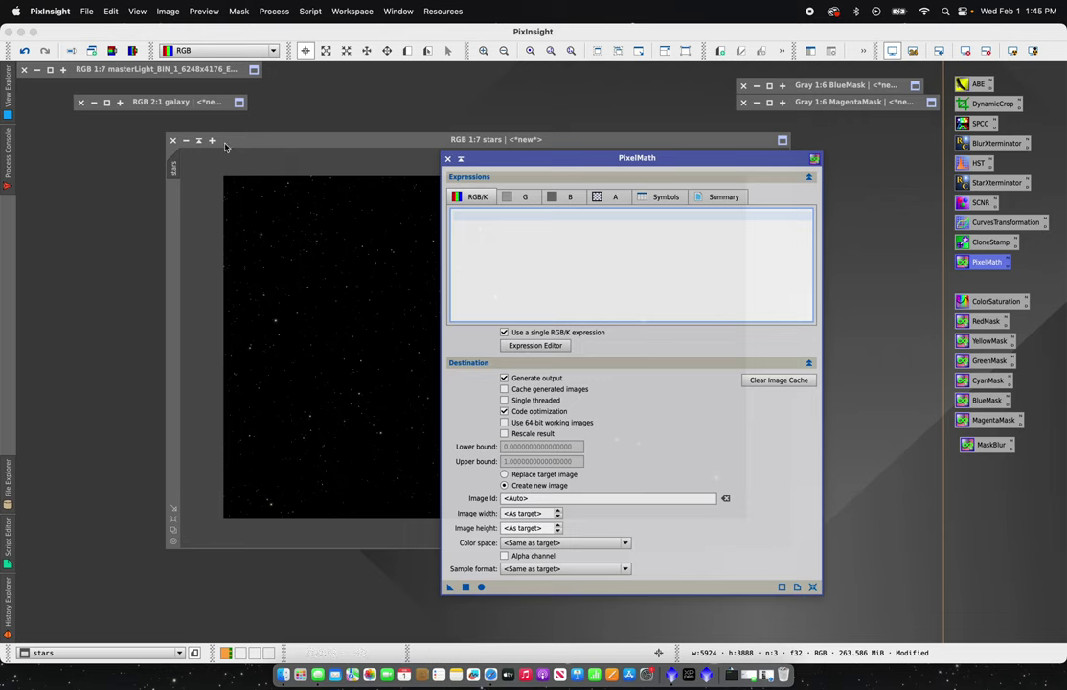
left_click_drag(217, 142, 102, 130)
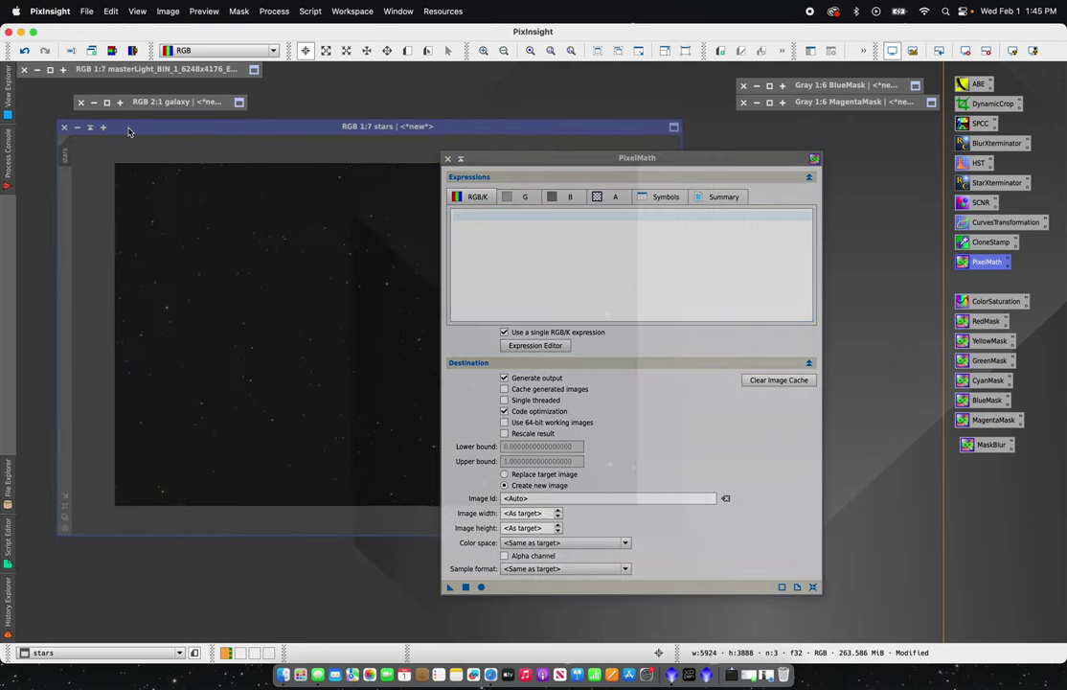
left_click(477, 217)
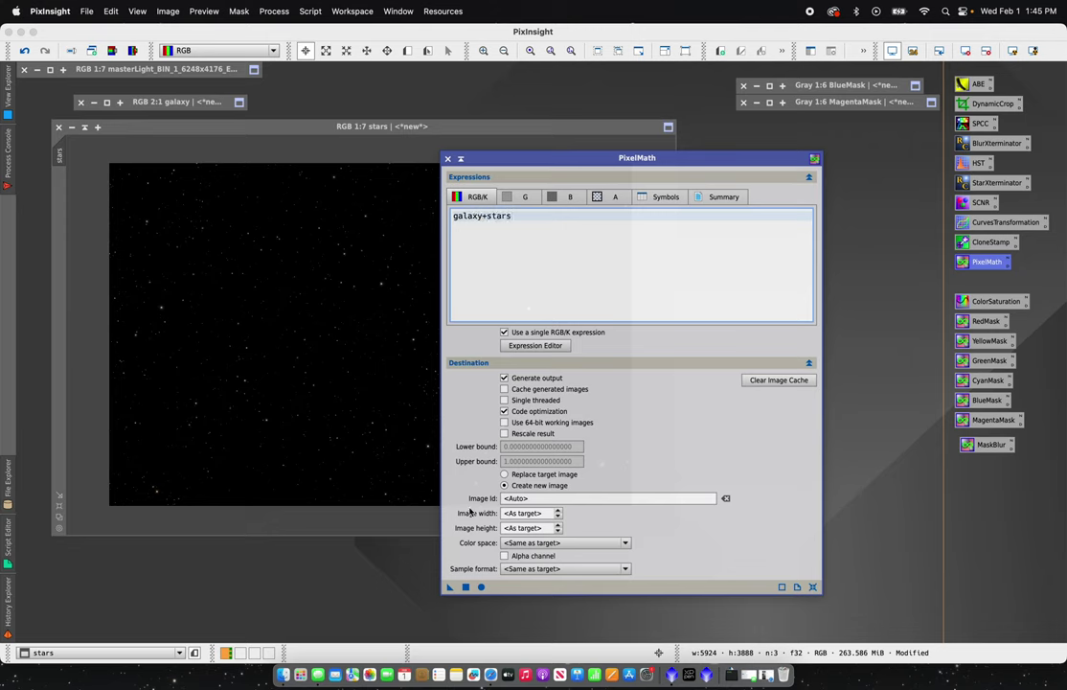
left_click(465, 586)
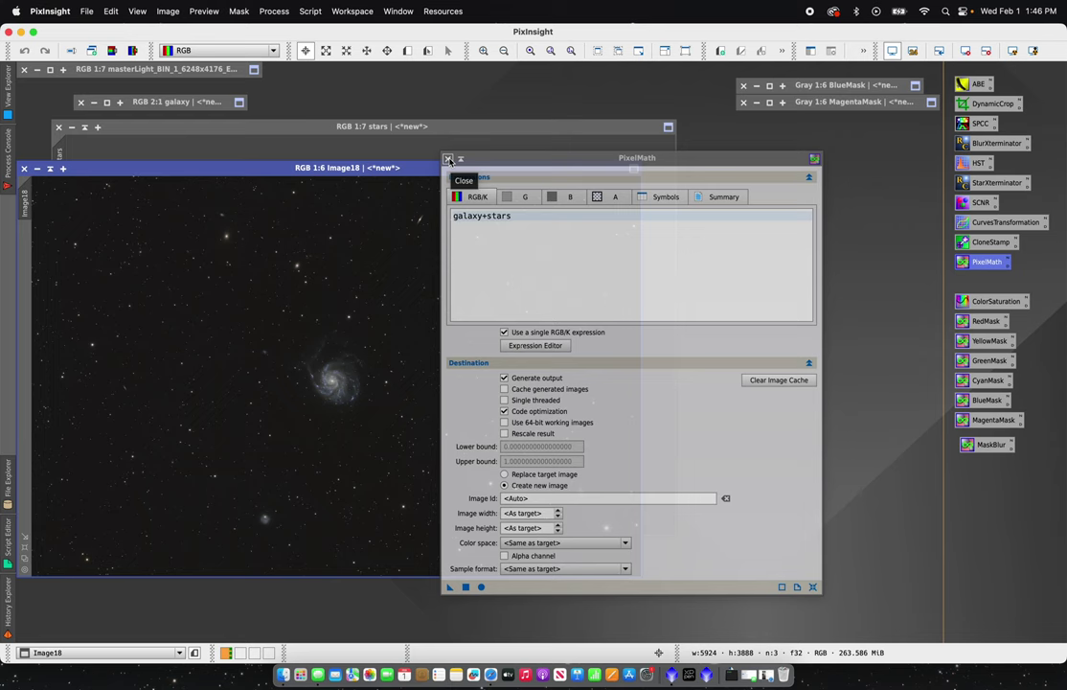
left_click(447, 159)
left_click_drag(443, 169, 532, 152)
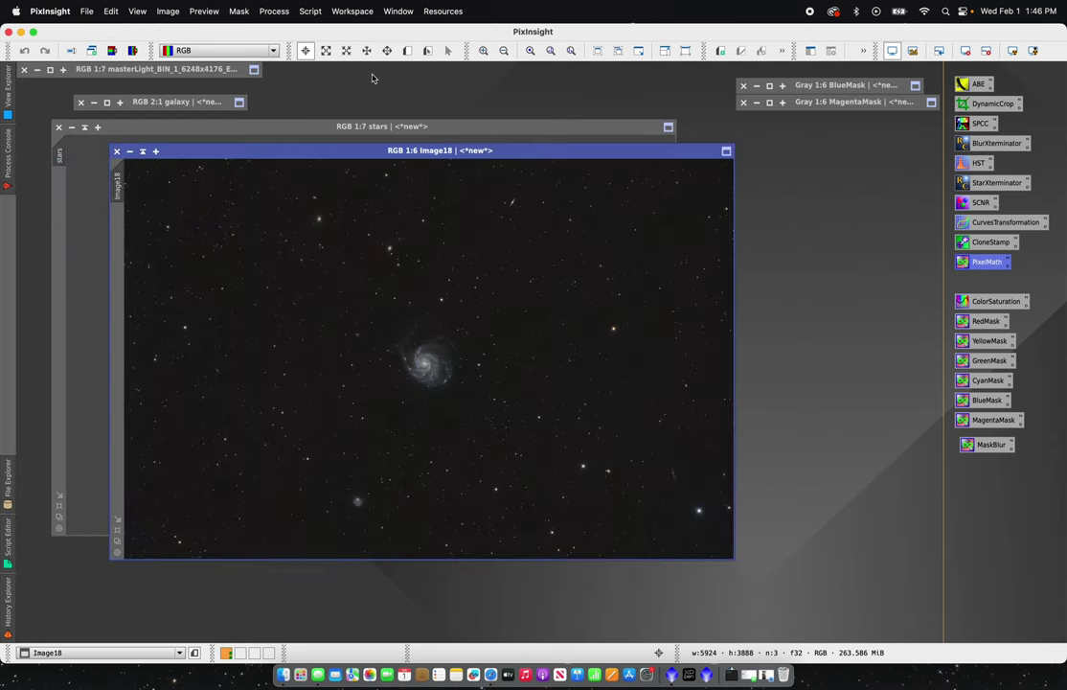
- Examine the galaxy and the surrounding star field in the combined image at magnifications from 1:1 to 1:7
left_click(483, 50)
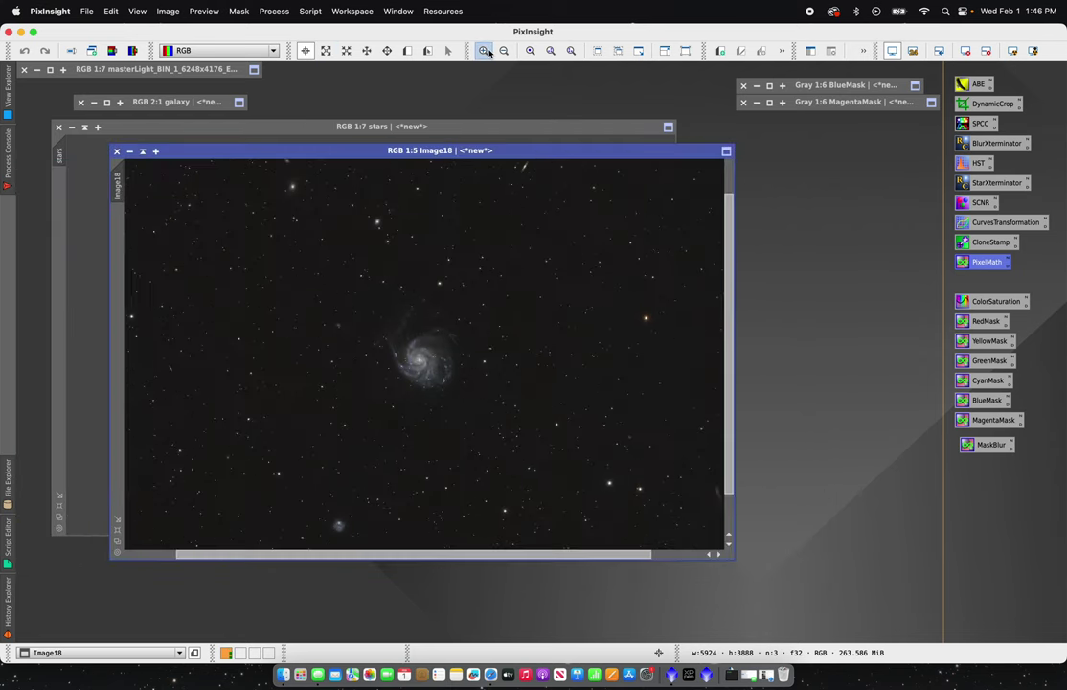
left_click(483, 50)
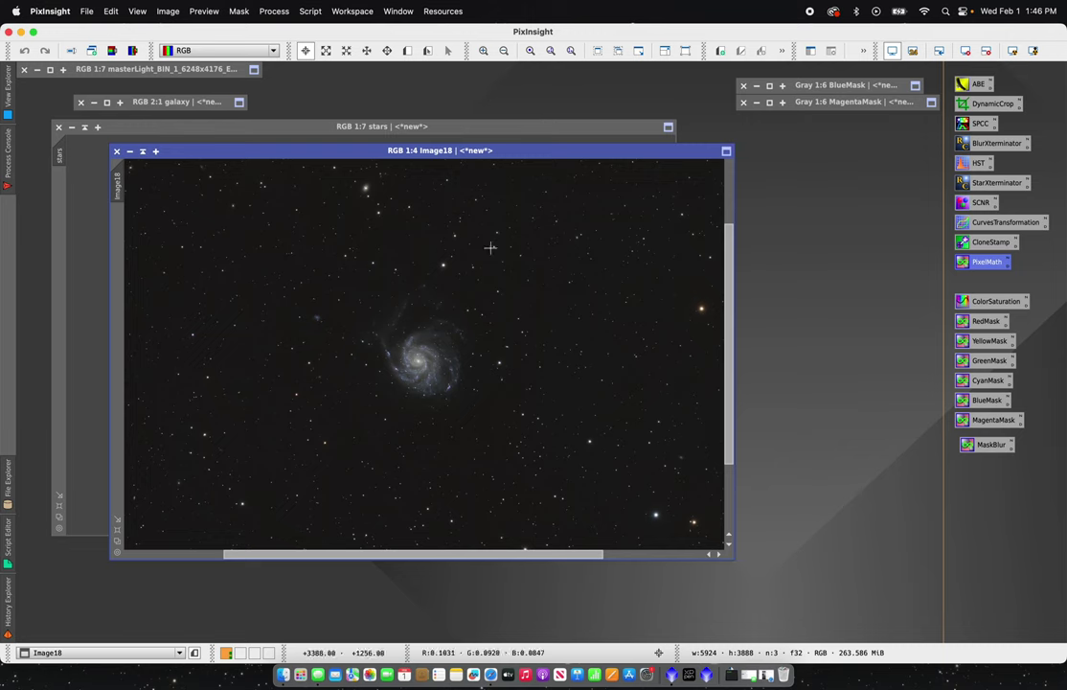
left_click(484, 50)
left_click(483, 50)
left_click(484, 50)
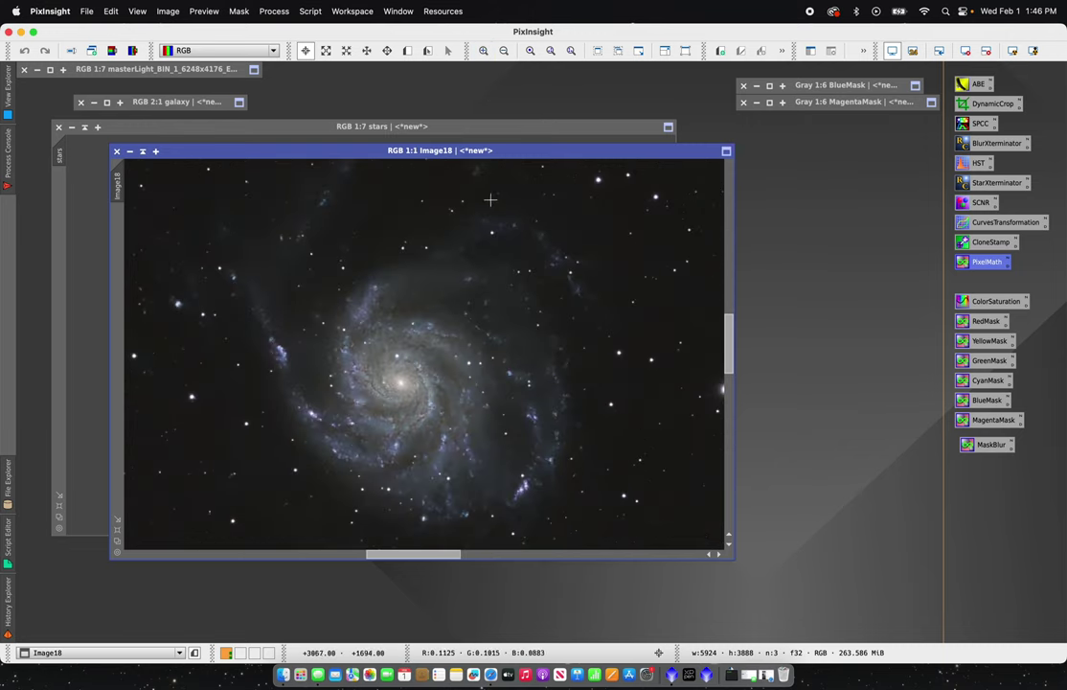
left_click(503, 49)
left_click(503, 50)
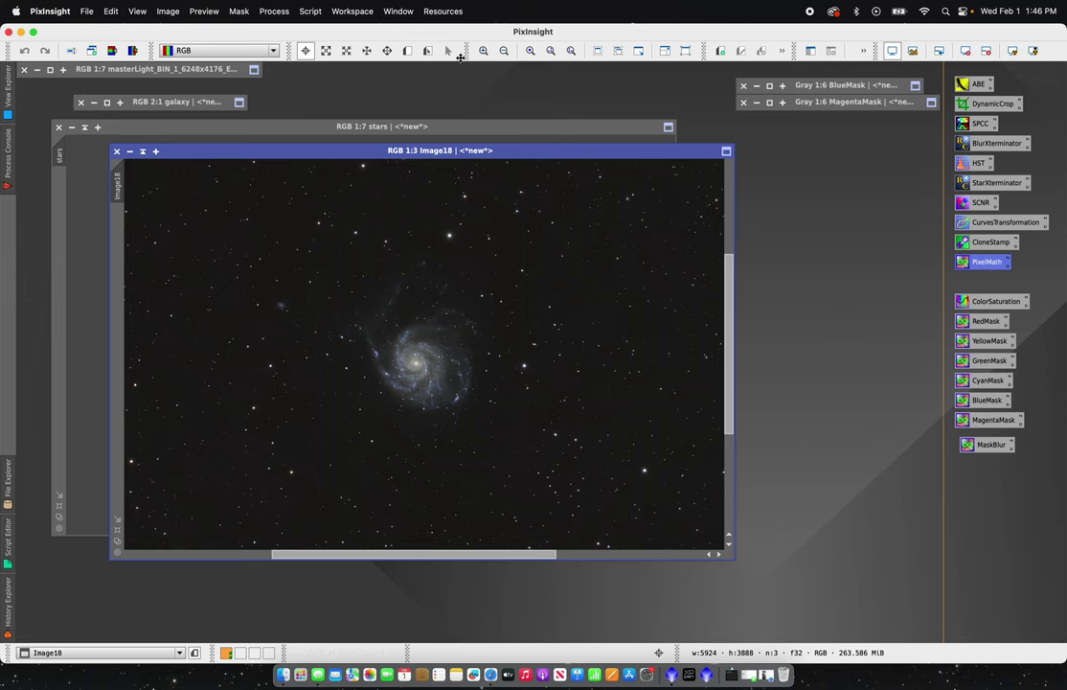
left_click(502, 51)
left_click(503, 50)
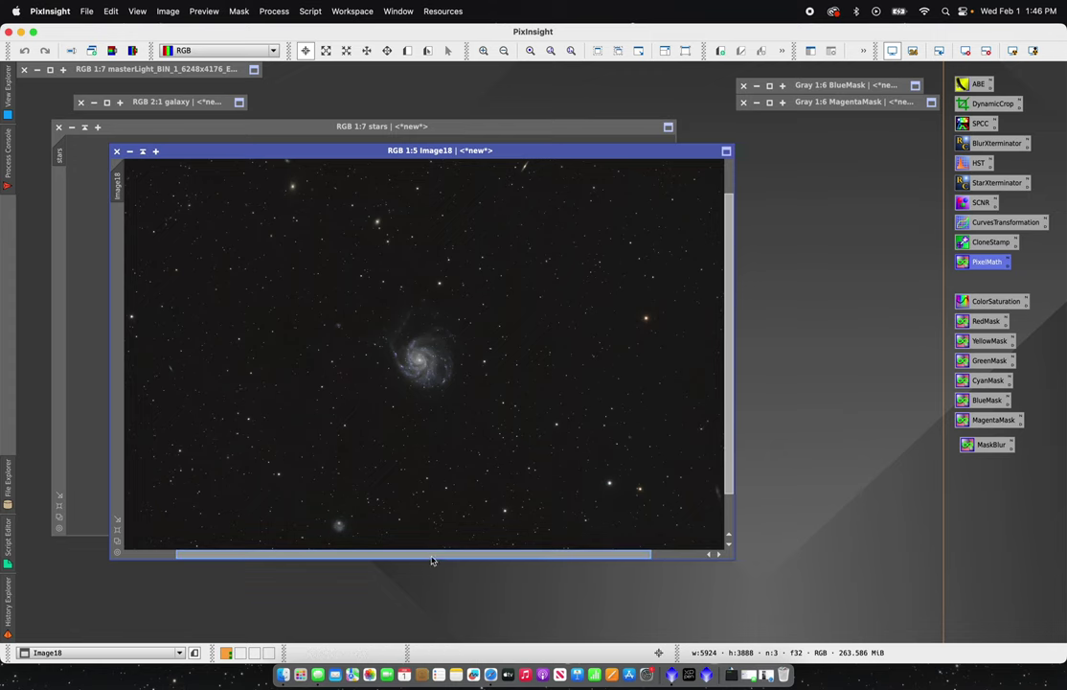
mouse_move(431, 555)
left_mouse_down()
mouse_move(418, 554)
mouse_move(425, 546)
left_mouse_up()
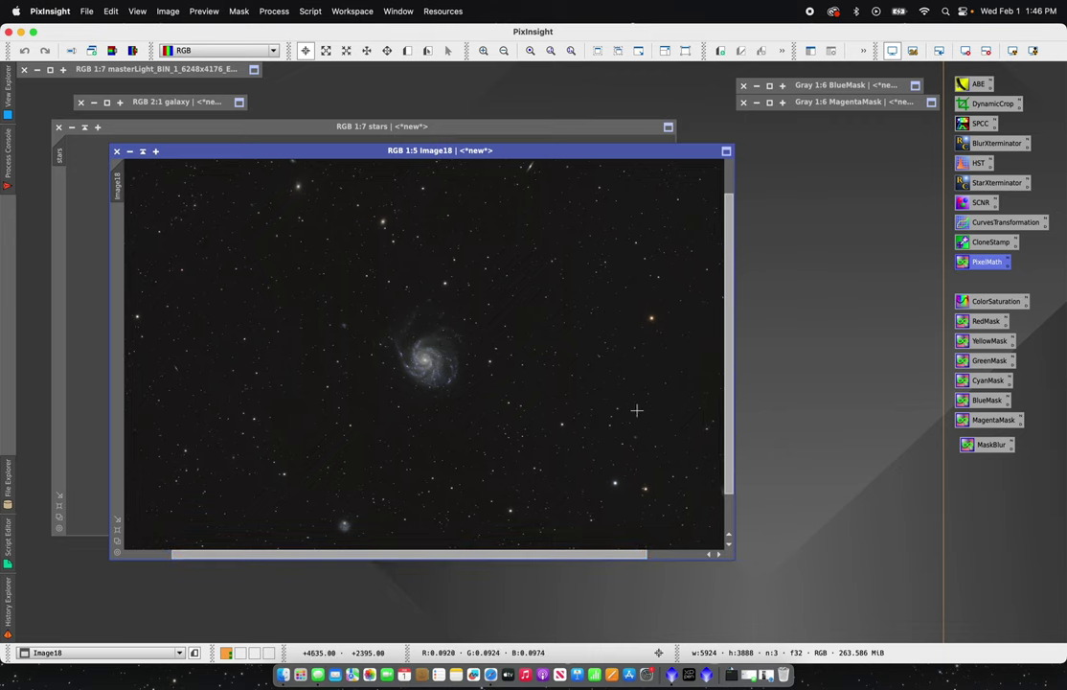
left_click(502, 51)
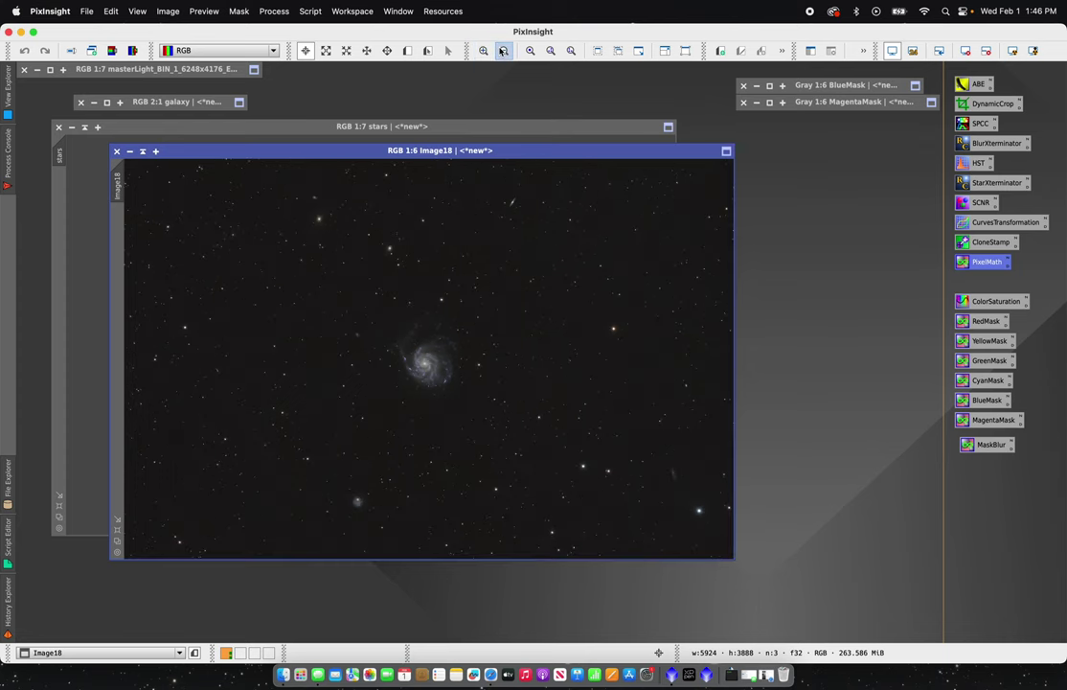
left_click(503, 51)
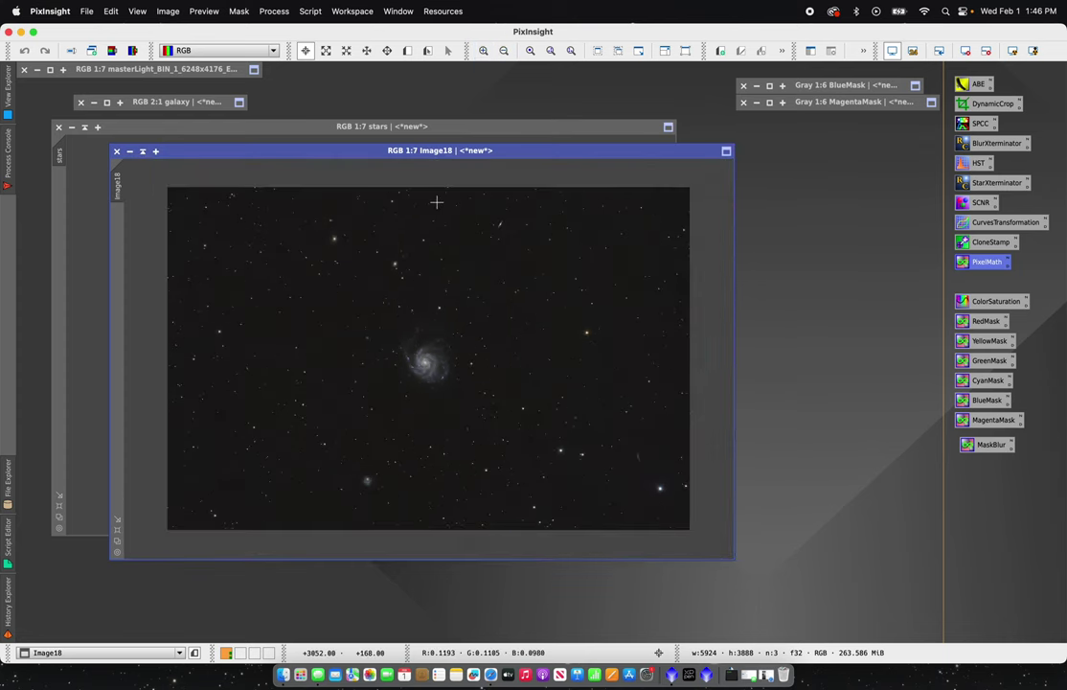
- Save the combined image as M101_toedit in the M101 folder, as an uncompressed 16-bit unsigned integer TIFF
left_click(86, 11)
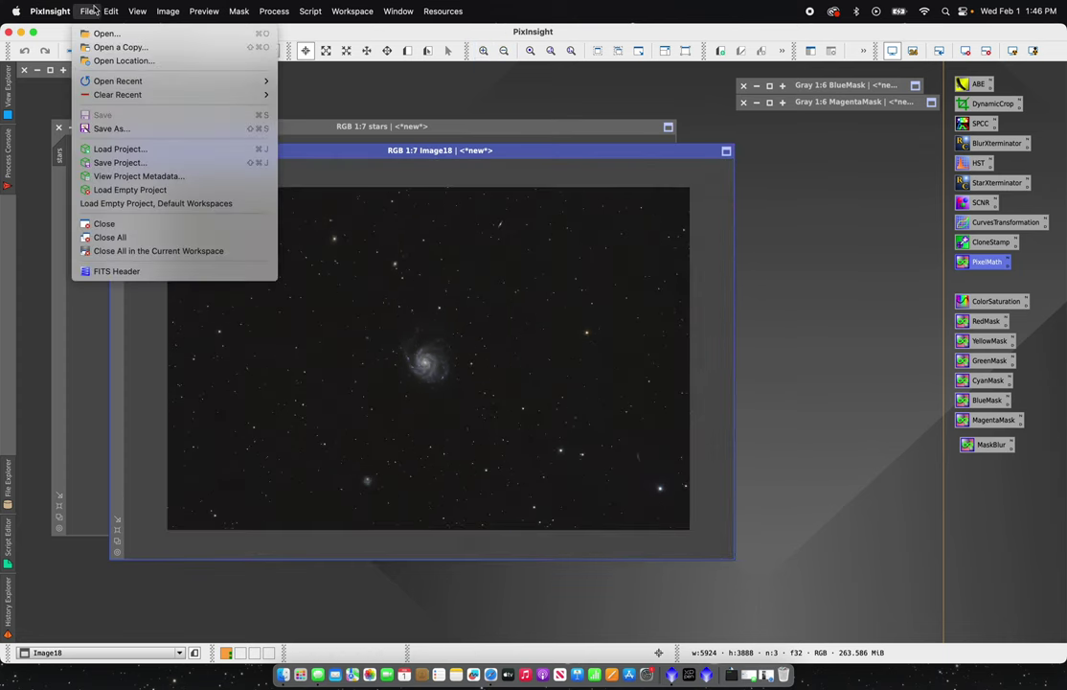
left_click(114, 129)
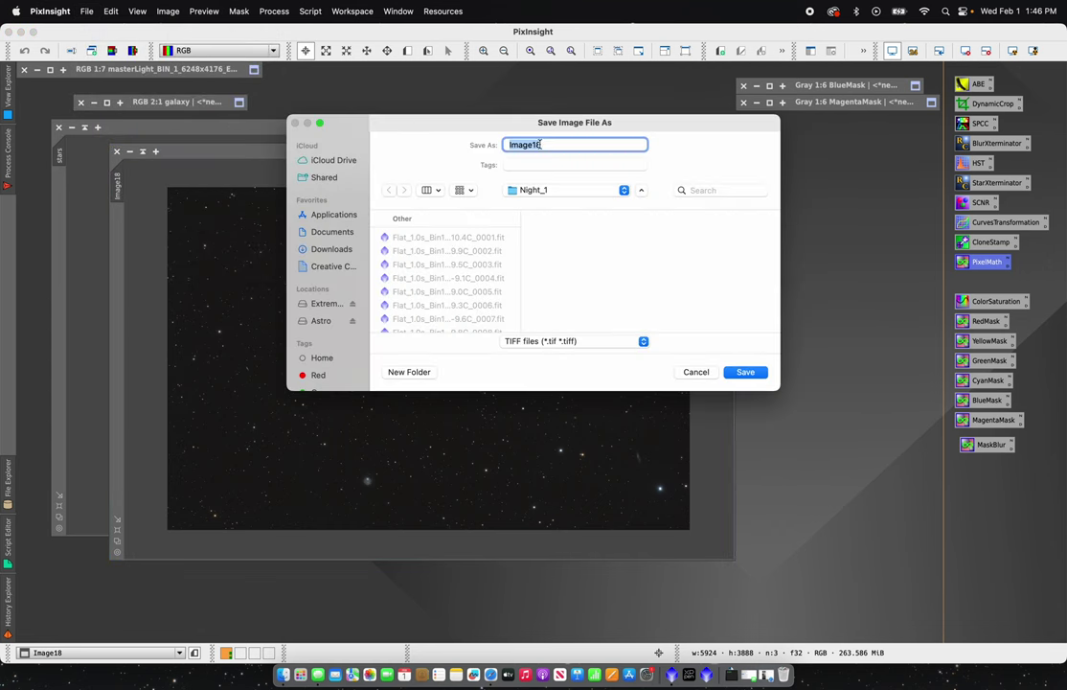
key("BackSpace")
type("M101_toedit")
left_click(560, 190)
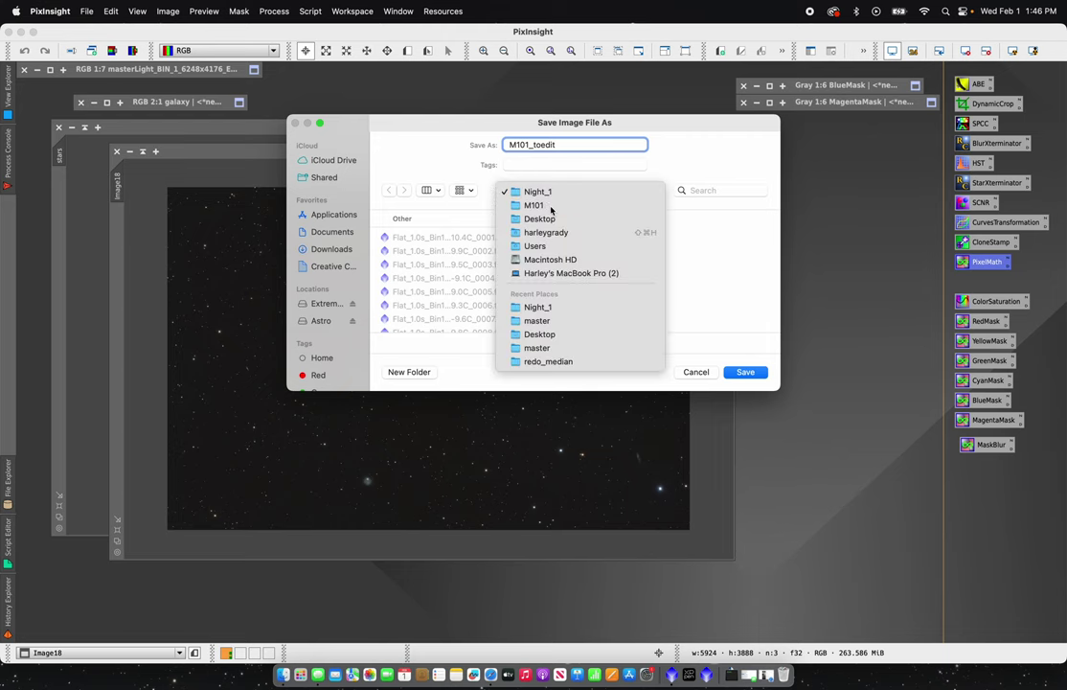
left_click(551, 205)
left_click(754, 373)
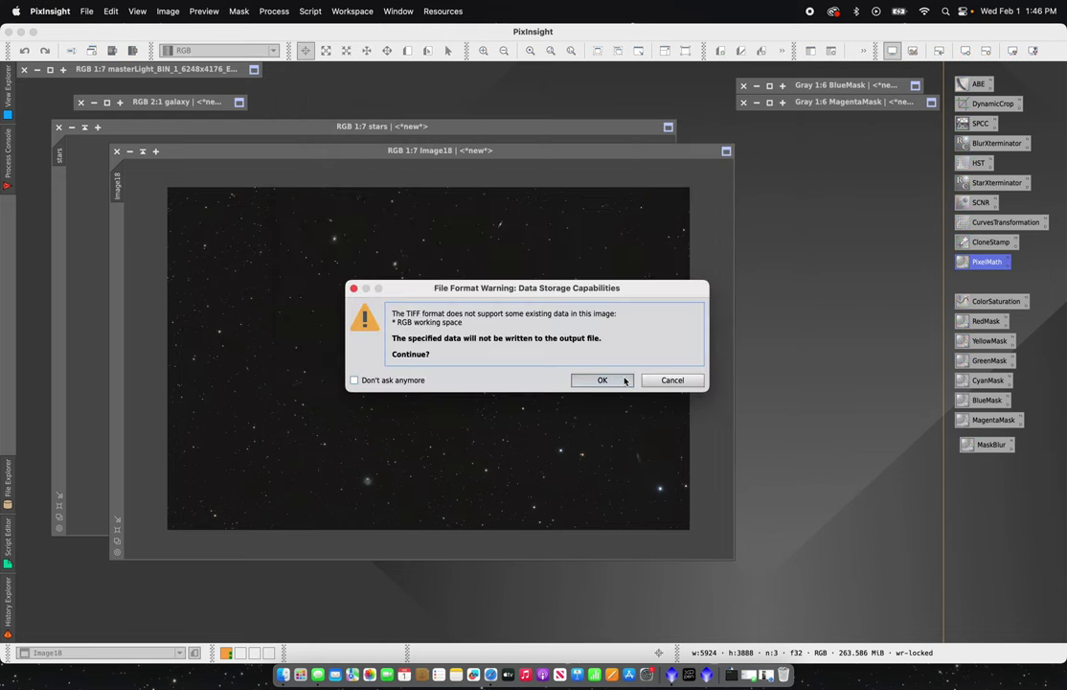
left_click(624, 376)
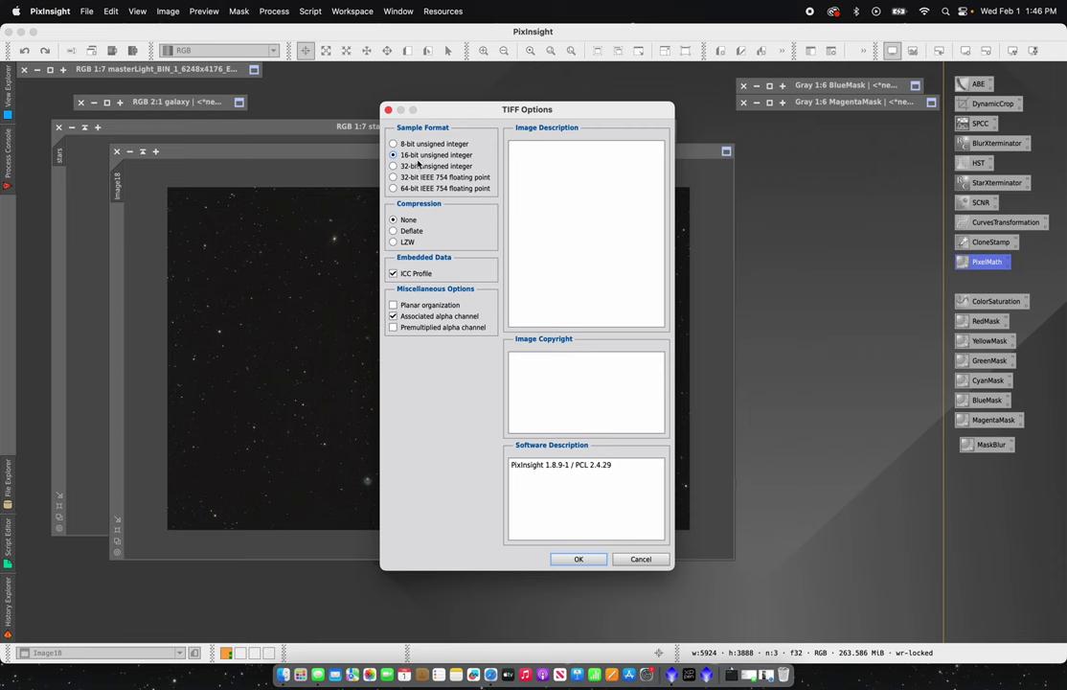
left_click(590, 556)
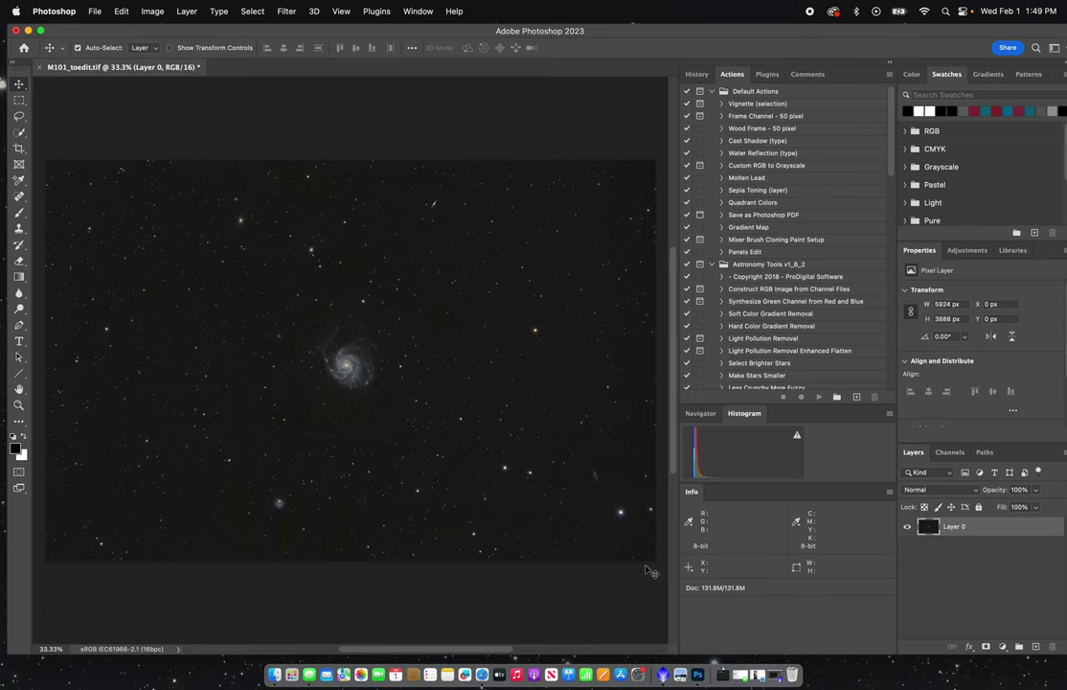
- In Photoshop, add a Color Balance adjustment layer above the M101_toedit image and fine-tune its shadows between yellow and blue and cyan and red
left_click(1003, 648)
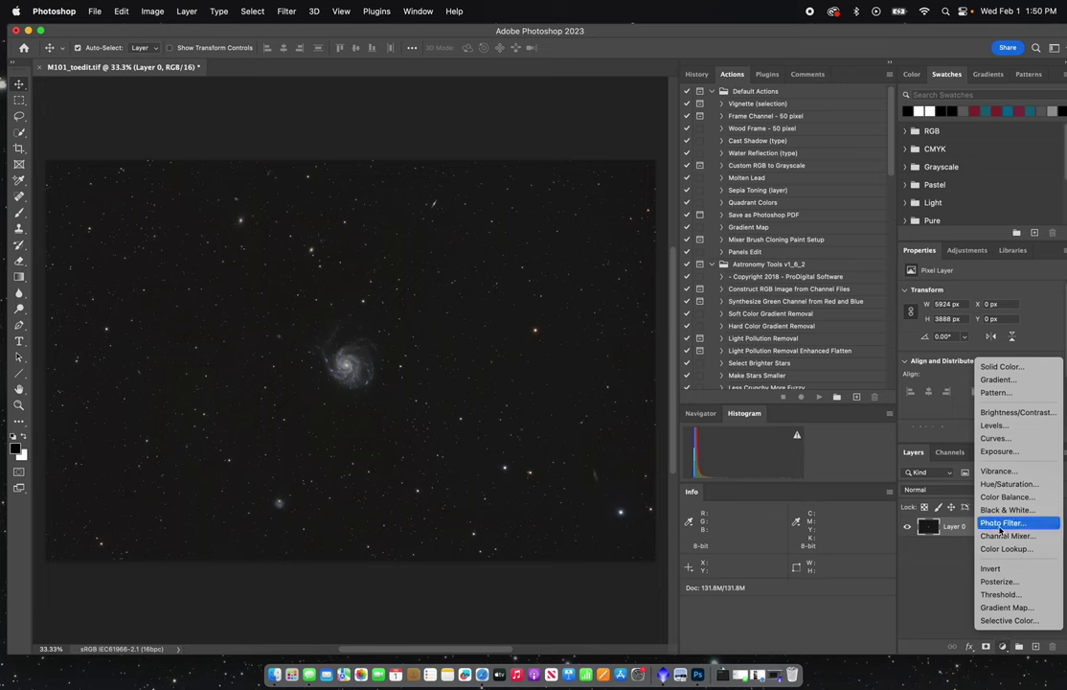
left_click(1006, 497)
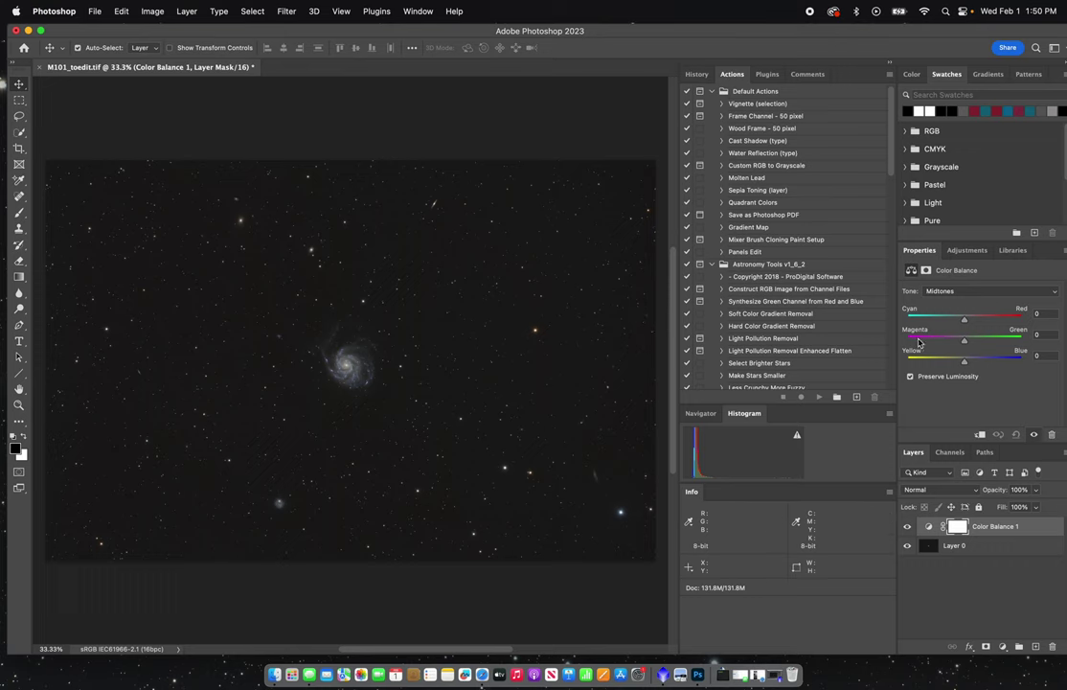
left_click(943, 292)
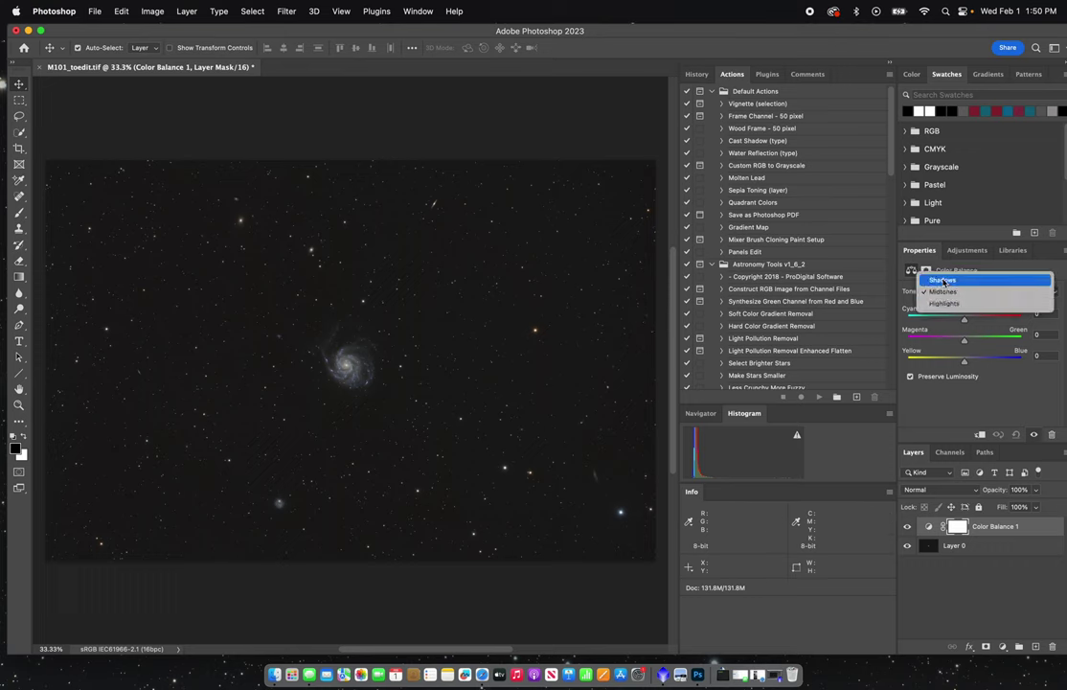
left_click(943, 281)
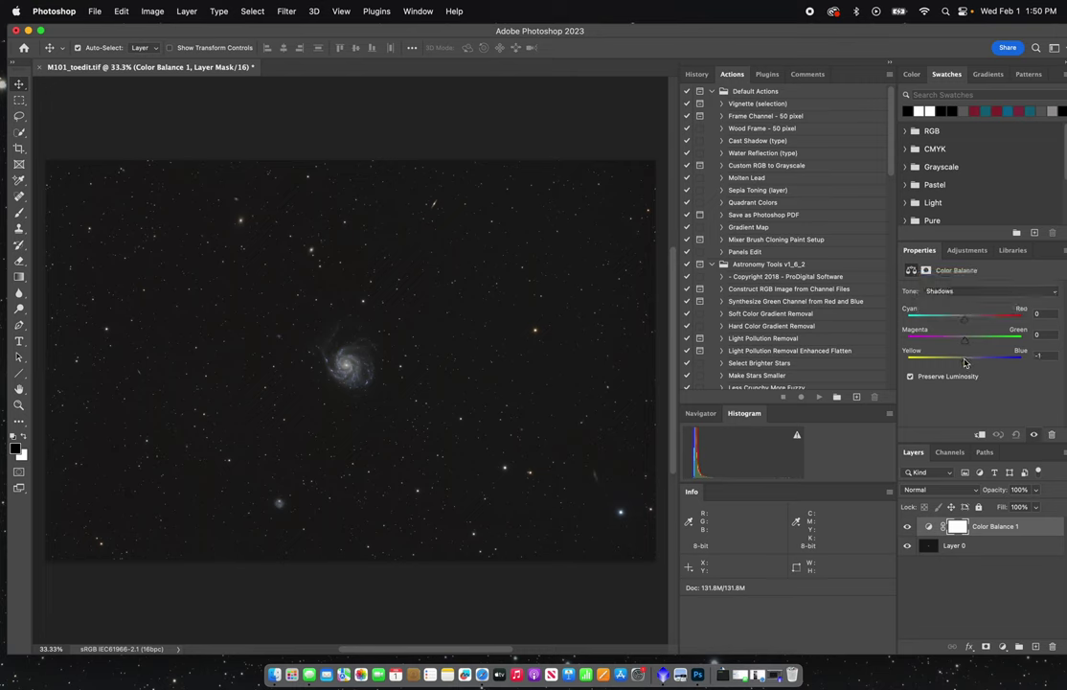
mouse_move(965, 362)
left_mouse_down()
mouse_move(977, 366)
mouse_move(947, 363)
mouse_move(966, 365)
left_mouse_up()
left_click_drag(966, 320, 964, 322)
left_click(911, 376)
- Set the Color Balance layer's midtones to +2 red, +1 green and +1 blue
left_click(991, 290)
left_click(991, 305)
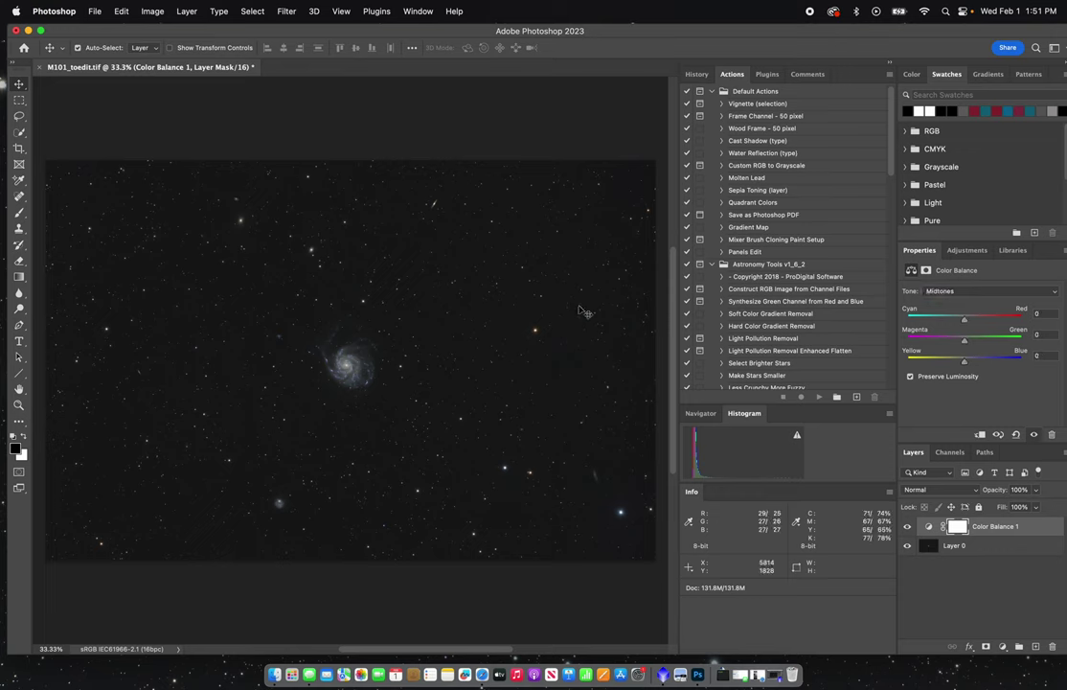
left_click_drag(967, 364, 965, 342)
left_click_drag(964, 321, 967, 323)
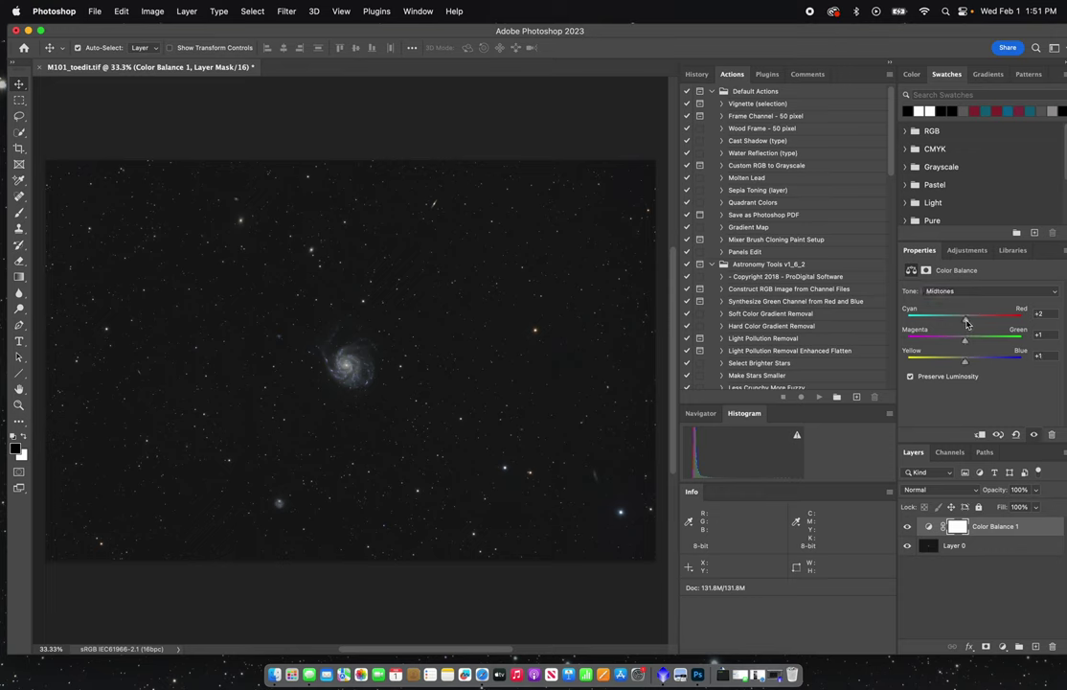
- Set the Color Balance layer's highlights to +3 blue and compare the image with and without the layer
left_click(991, 291)
left_click(992, 302)
left_click_drag(966, 363, 967, 364)
left_click(908, 526)
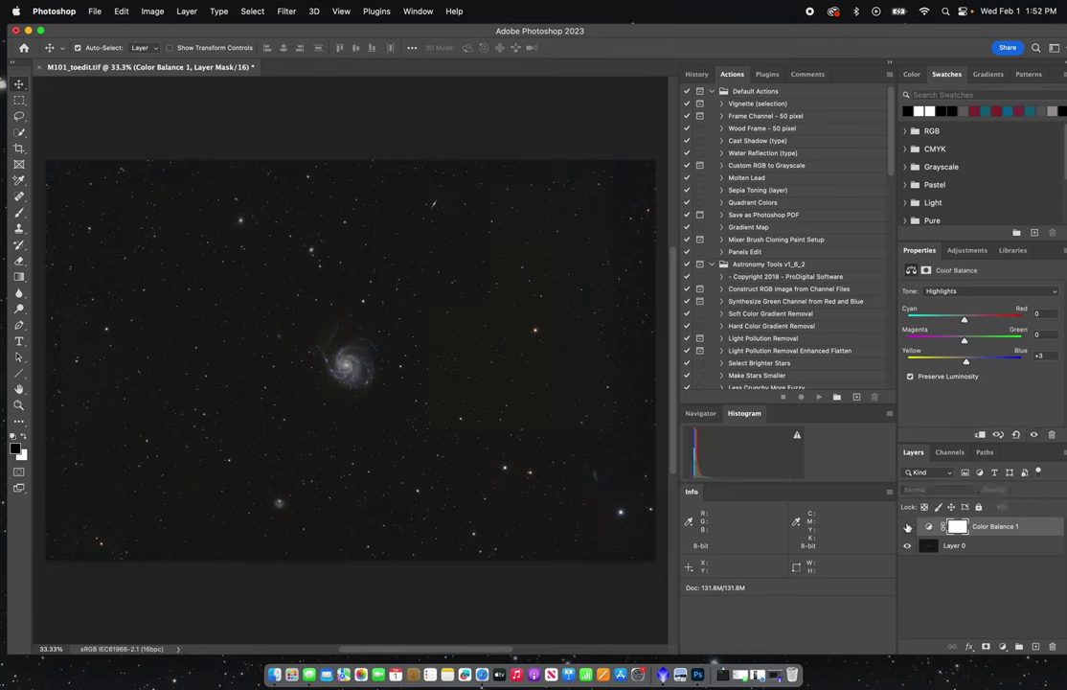
left_click(908, 526)
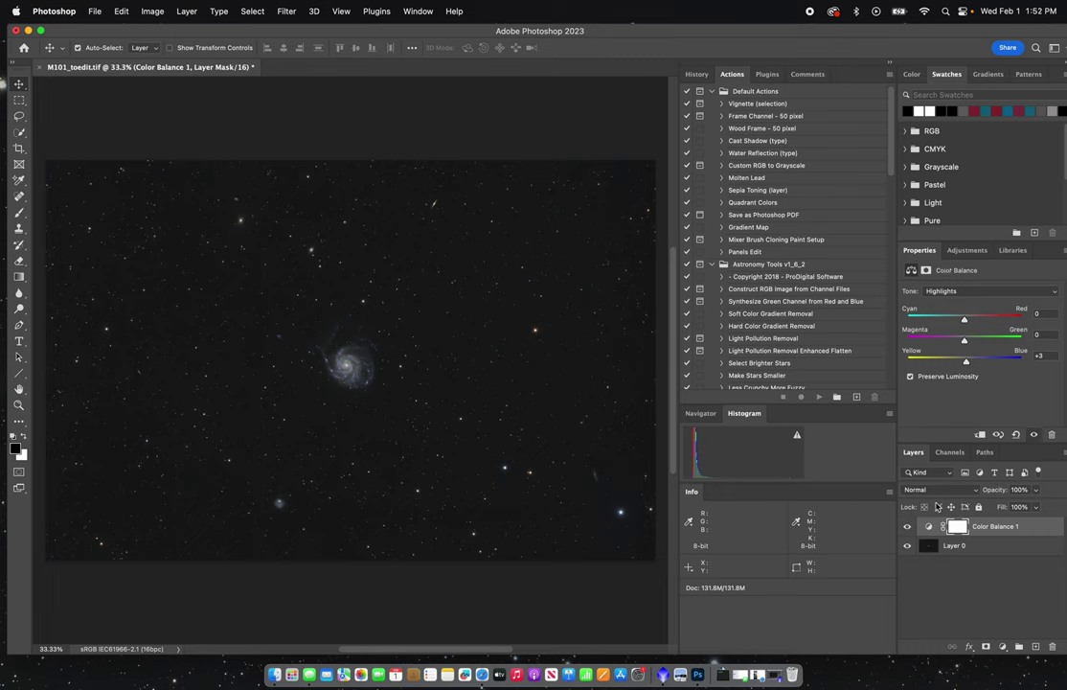
left_click(908, 526)
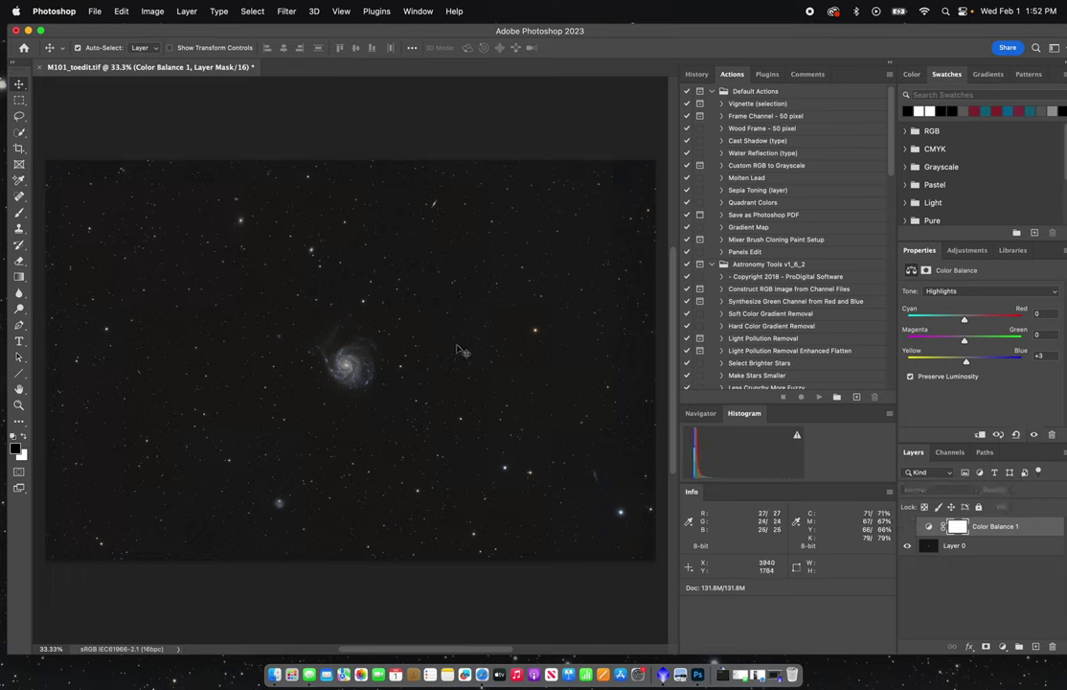
left_click(908, 527)
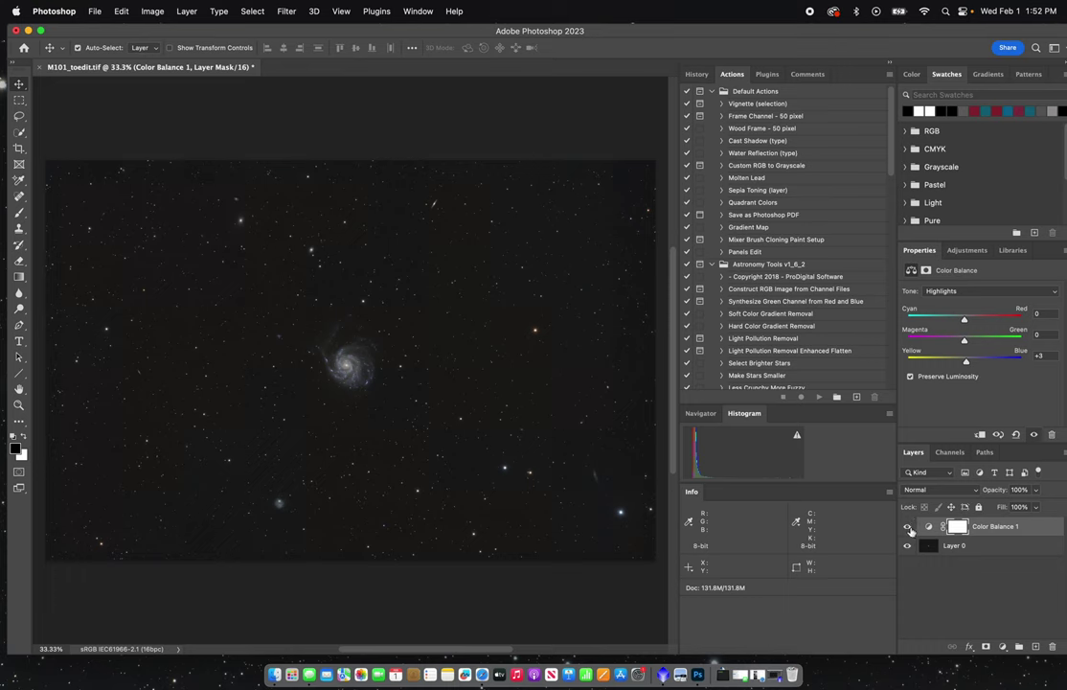
left_click(909, 528)
left_click(908, 527)
- Open the image layer below the Color Balance adjustment in the Camera Raw Filter
left_click(955, 545)
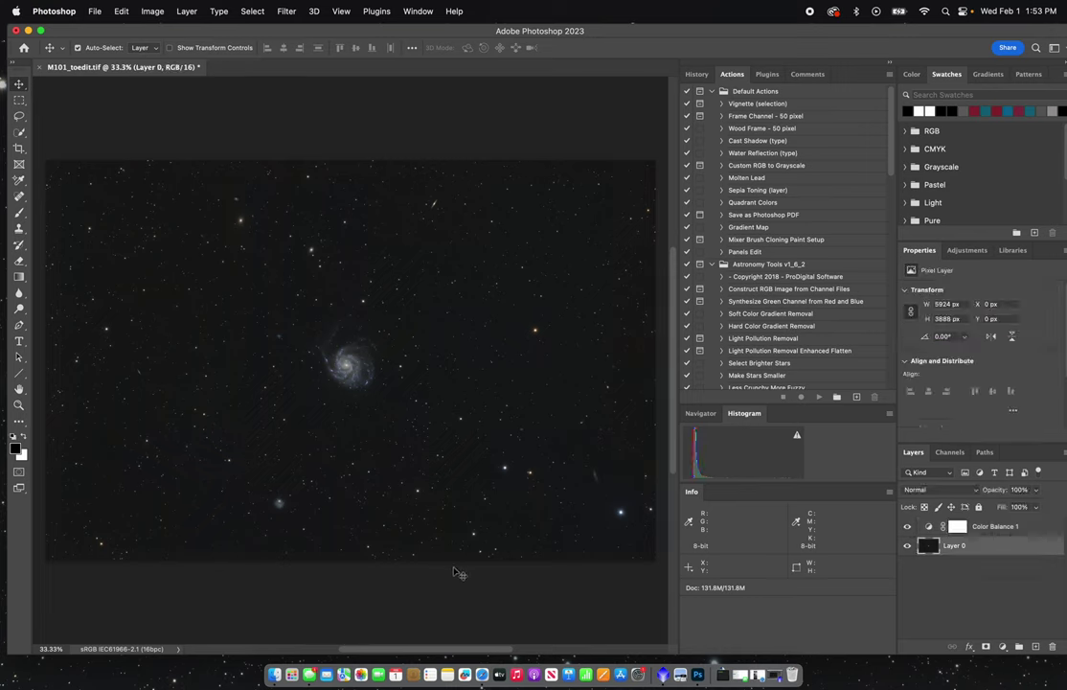
left_click(283, 8)
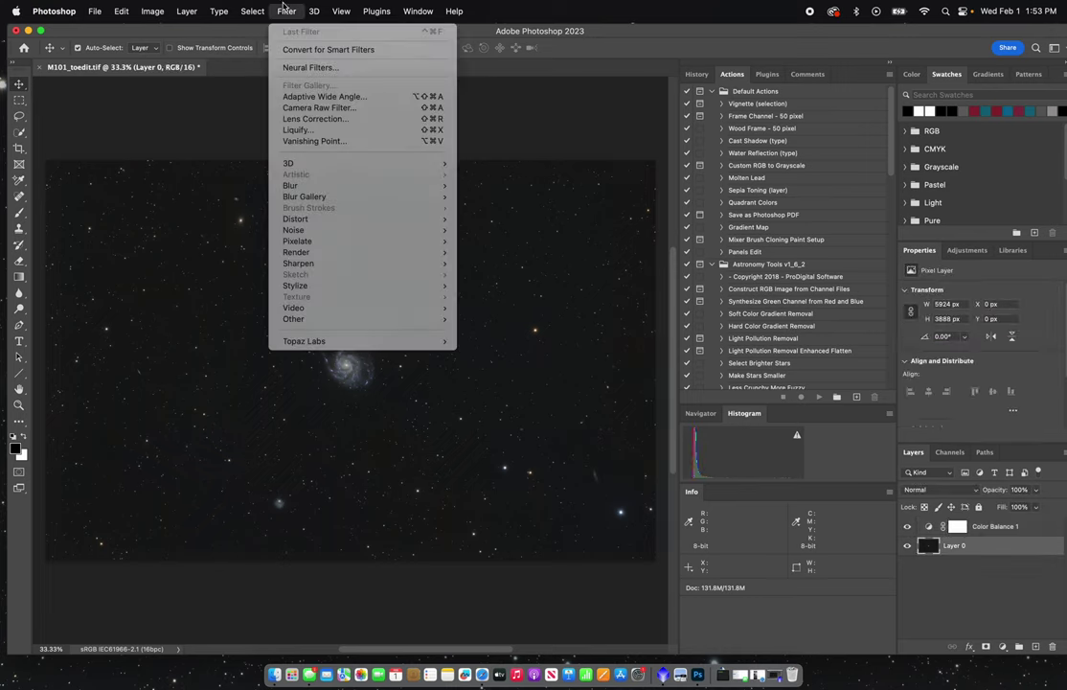
left_click(313, 108)
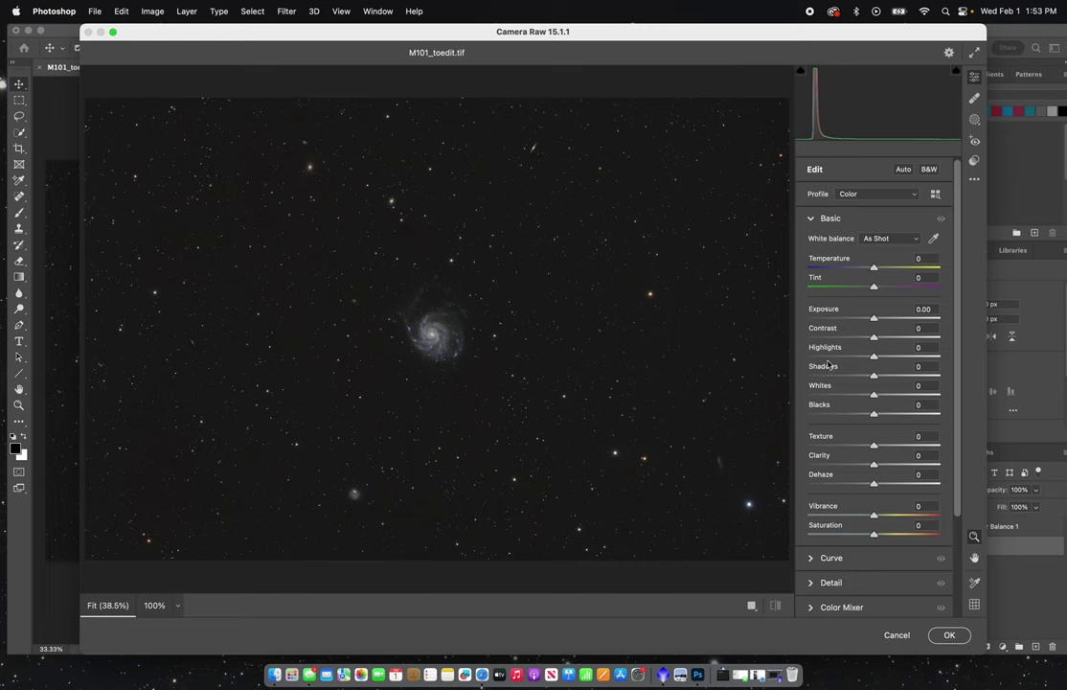
scroll(830, 438, "down", 5)
scroll(827, 481, "up", 5)
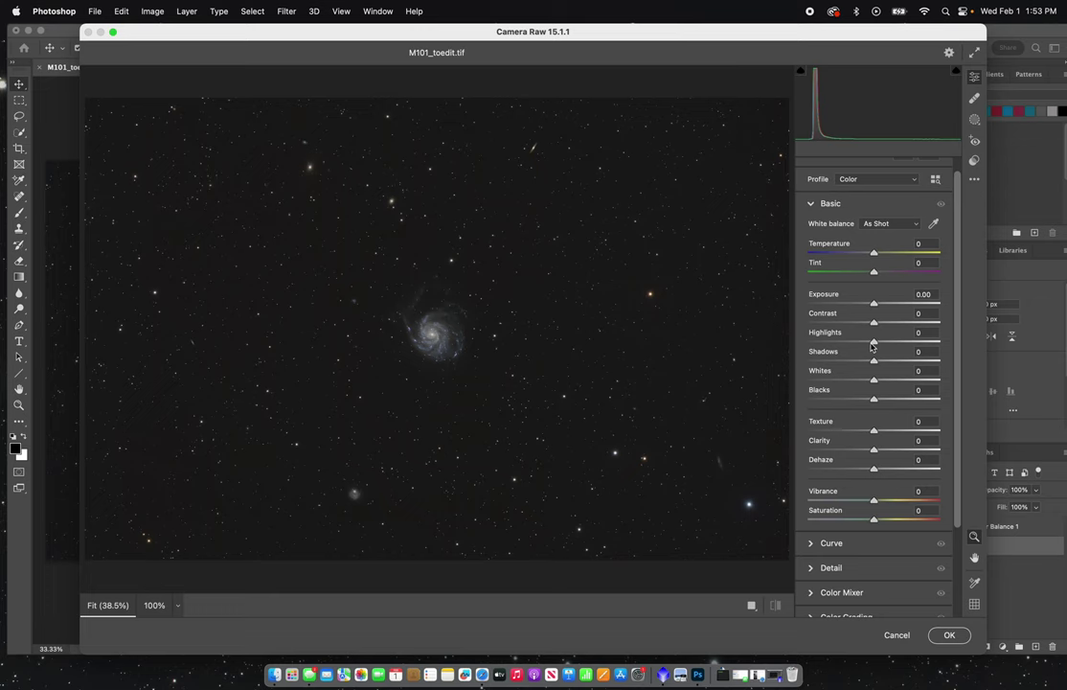
- Try adjusting the highlights and shadows of the whole image, and reset both
mouse_move(867, 343)
left_mouse_down()
mouse_move(829, 341)
mouse_move(915, 339)
mouse_move(846, 341)
mouse_move(912, 342)
mouse_move(879, 362)
left_mouse_up()
double_click(907, 341)
double_click(880, 362)
- Create a brush mask and paint it over the large spiral galaxy with a size 30 brush
left_click(451, 302)
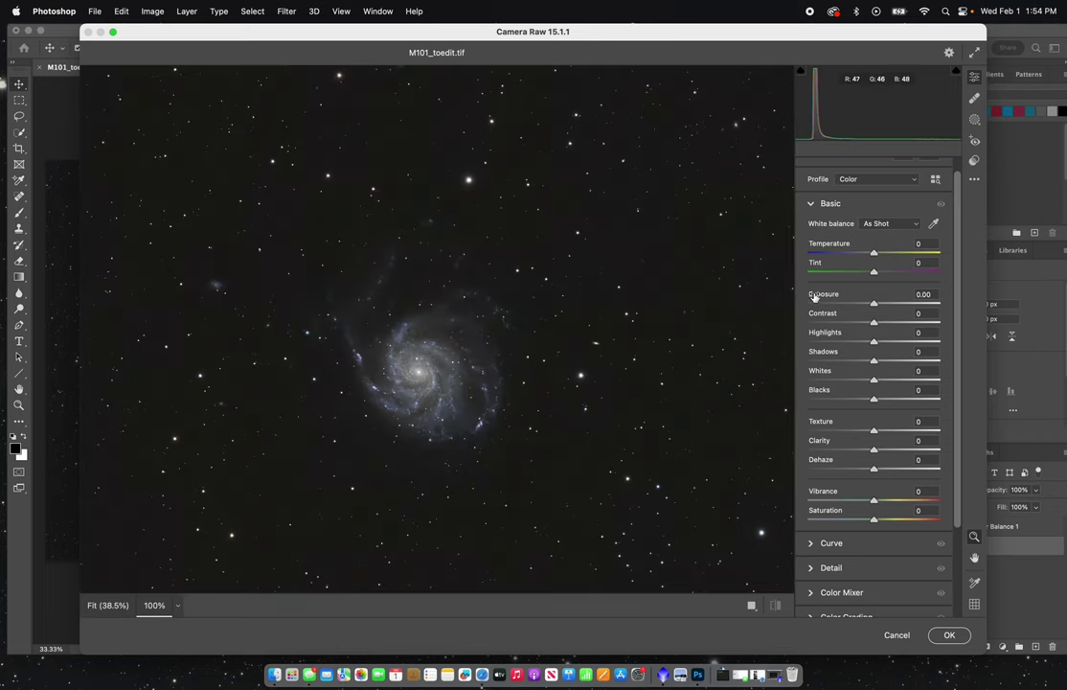
key("shift+w")
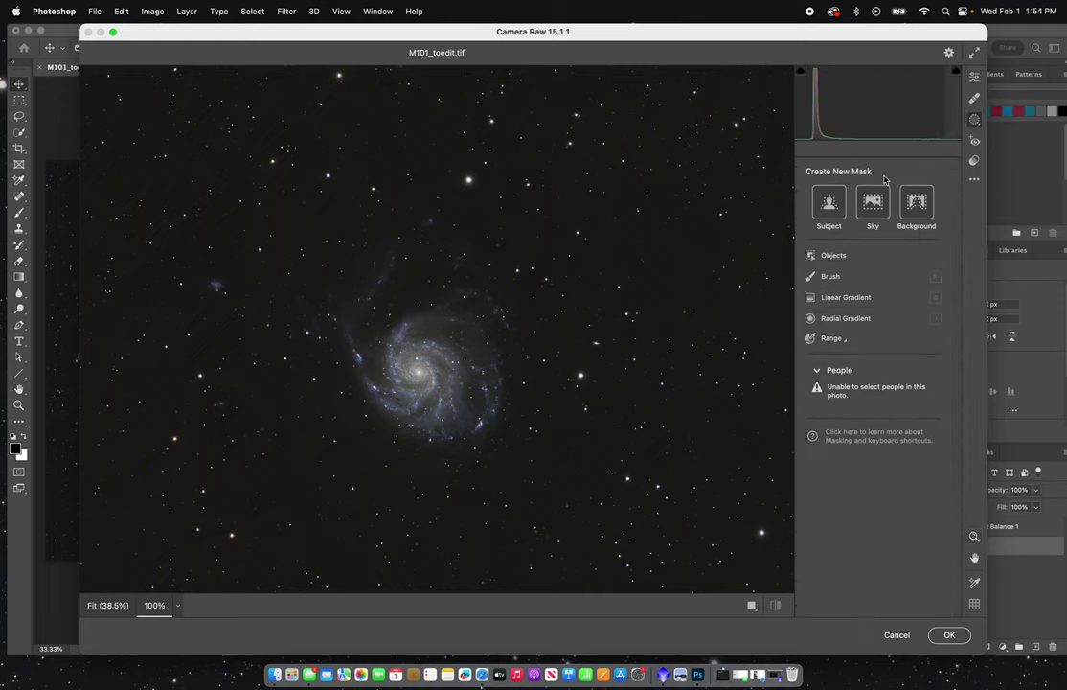
key("k")
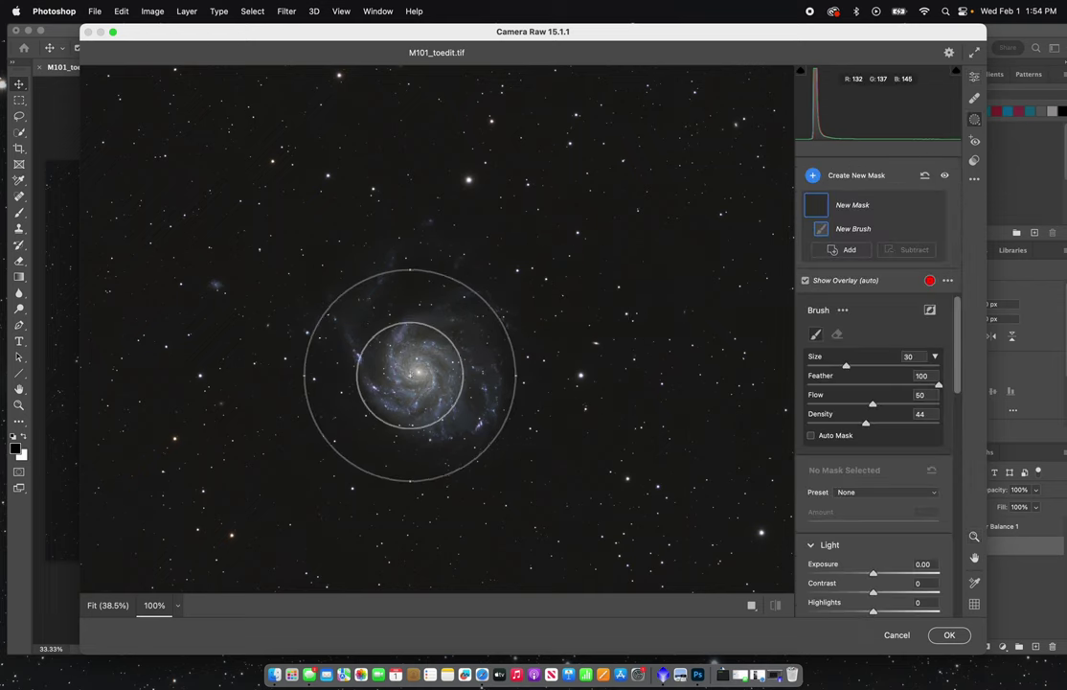
left_click(421, 364)
- Shrink the mask brush below size 12 and paint the small edge-on galaxy into the same mask
key("bracketleft")
key("bracketleft")
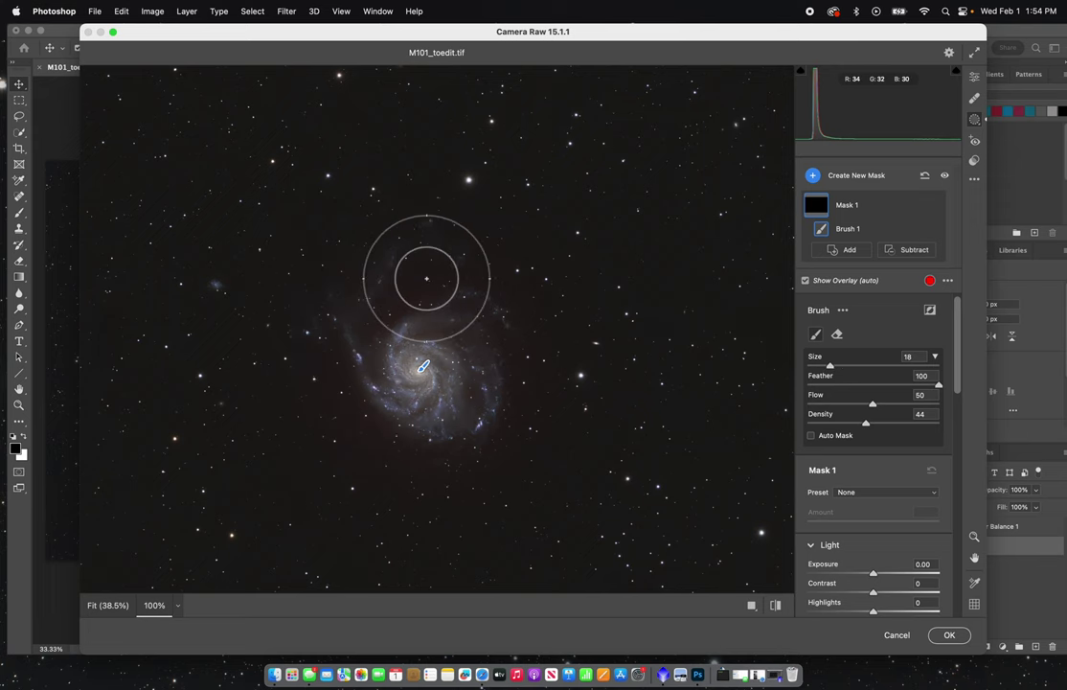
scroll(426, 277, "down", 5)
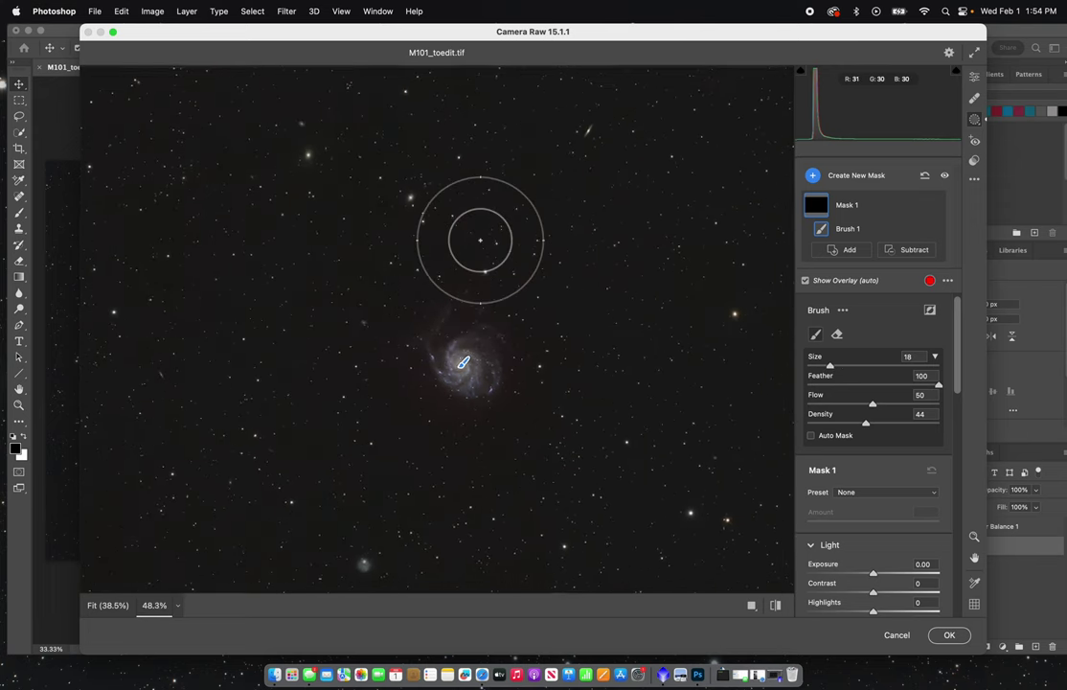
scroll(480, 239, "down", 1)
key("bracketleft")
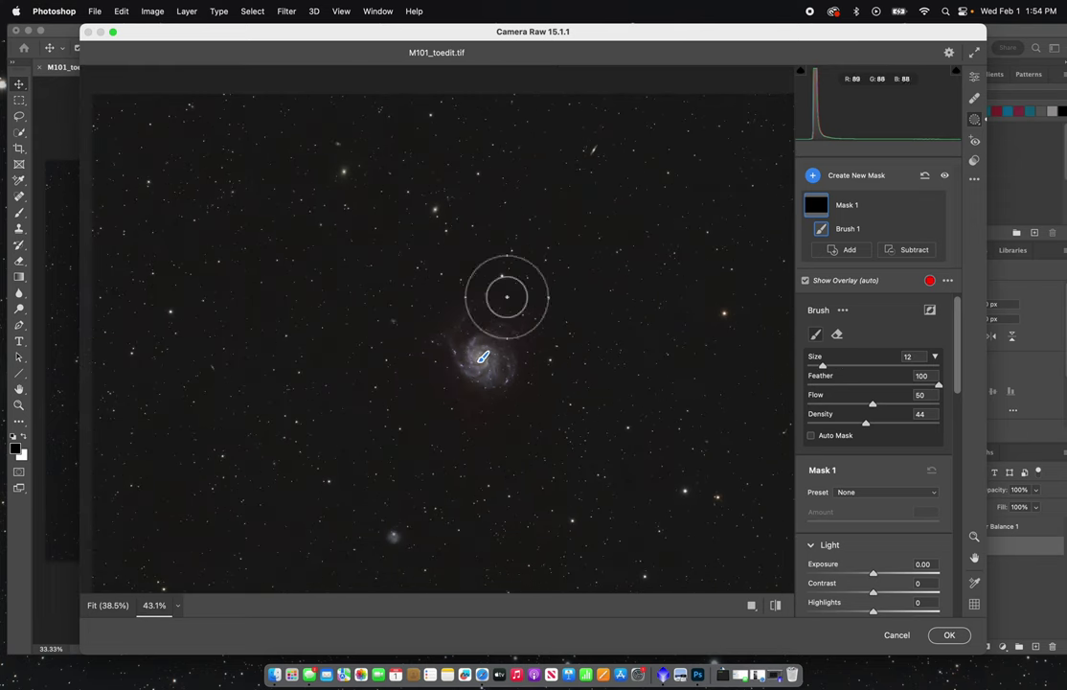
scroll(591, 142, "up", 4)
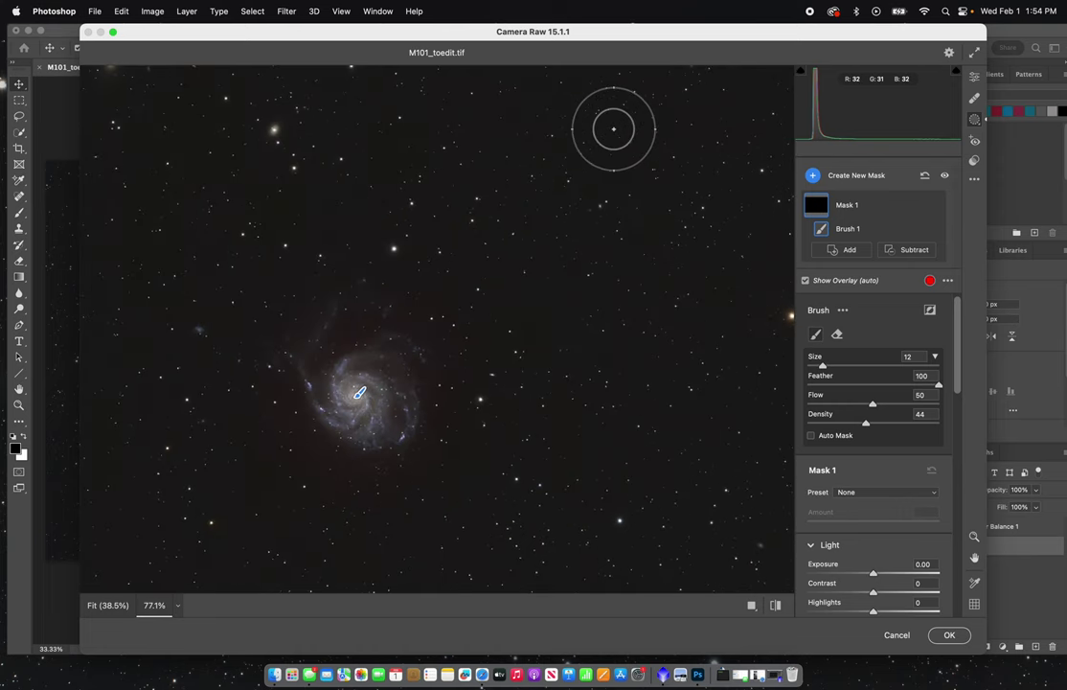
scroll(613, 128, "down", 3)
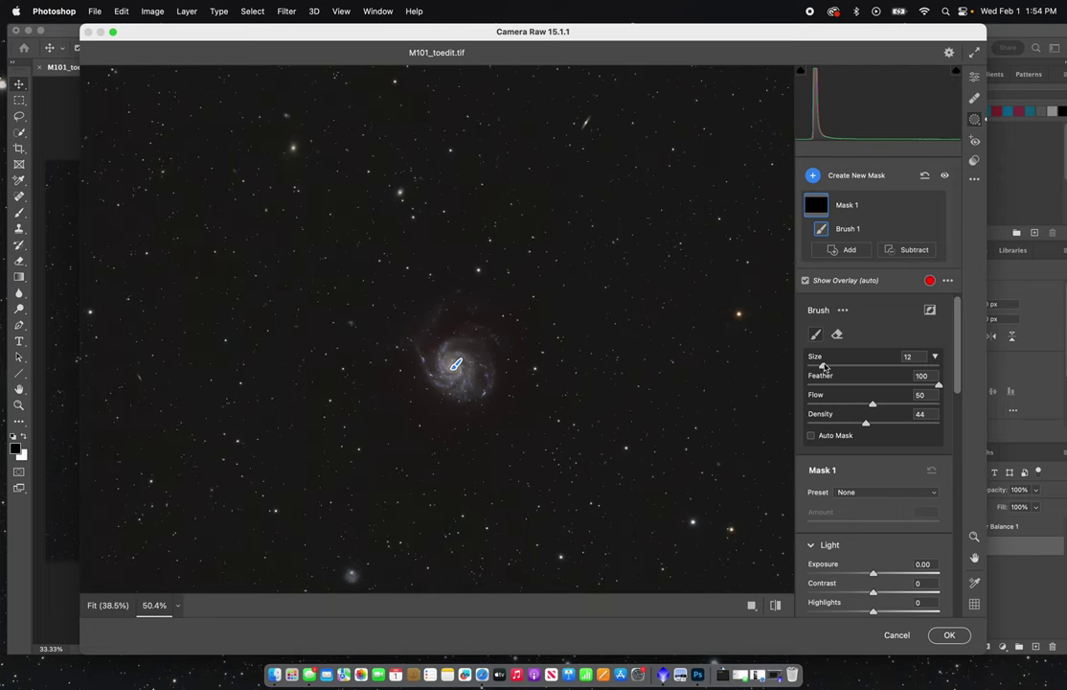
left_click_drag(821, 367, 812, 366)
- Try an exposure of -1.15 and a contrast of +23 on the masked galaxies, resetting each
scroll(868, 454, "down", 3)
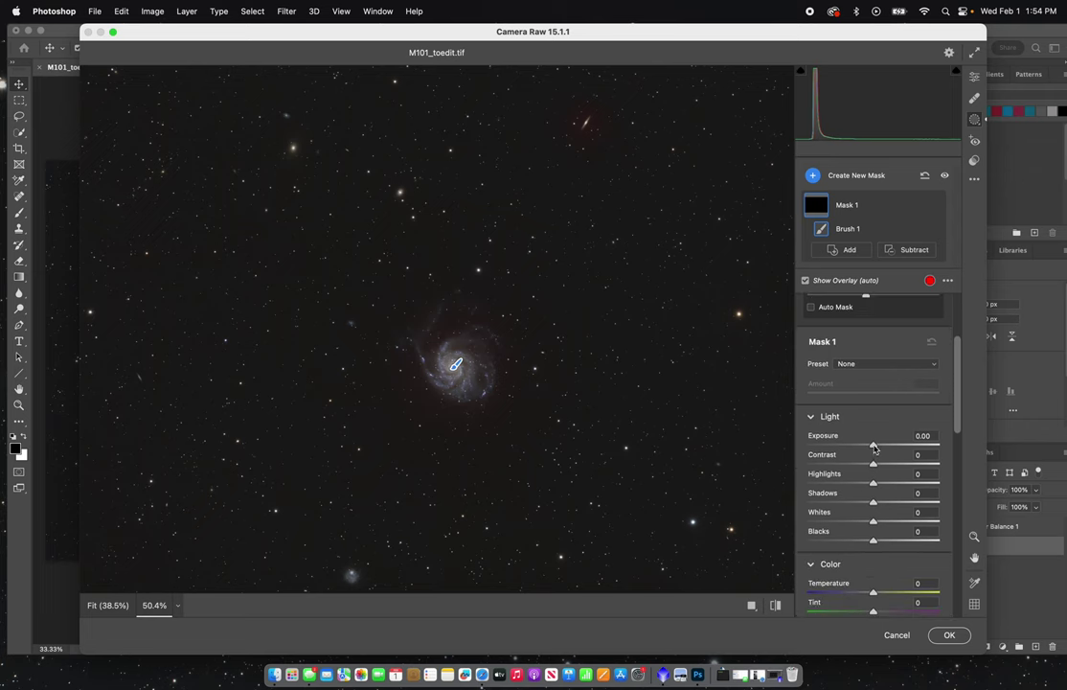
left_click_drag(873, 447, 851, 447)
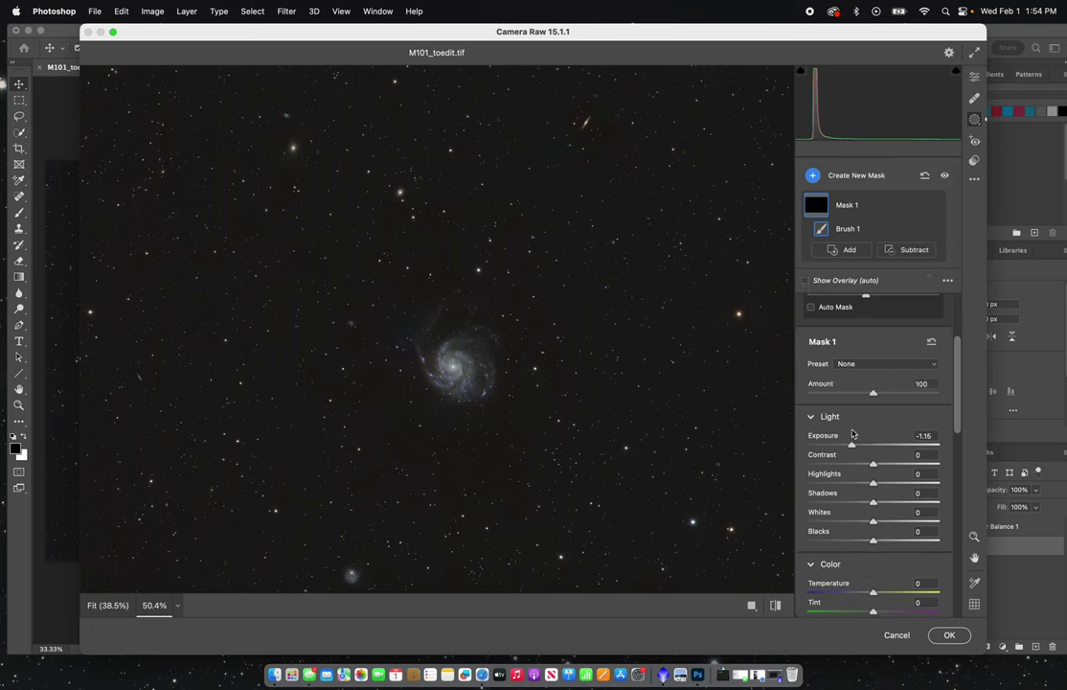
double_click(862, 446)
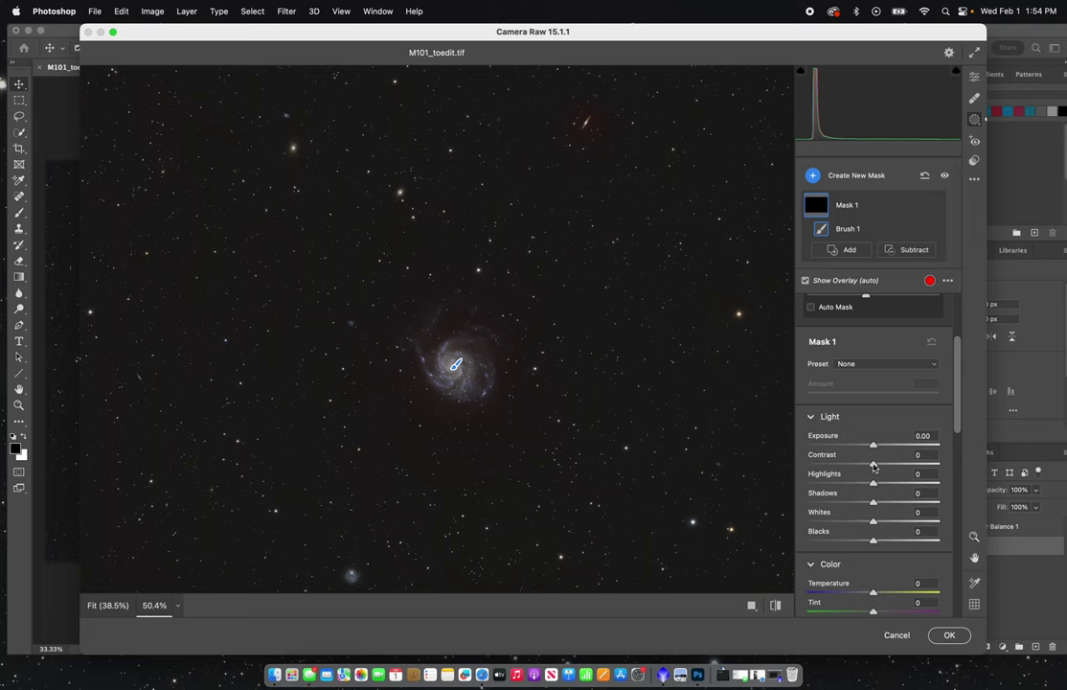
left_click_drag(872, 465, 886, 461)
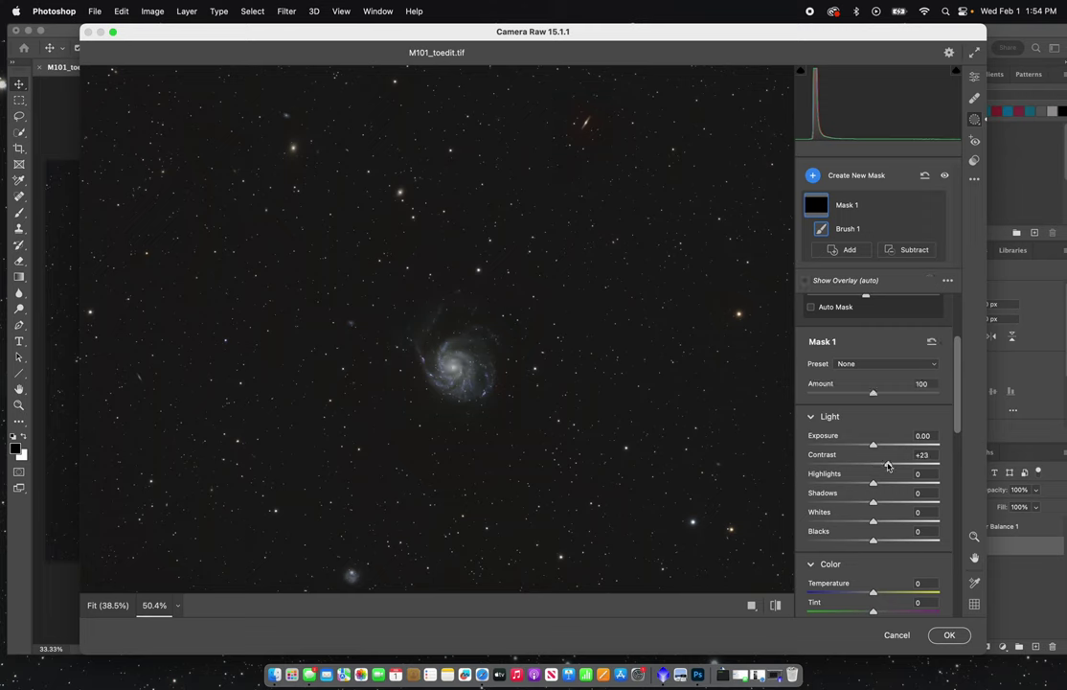
double_click(887, 464)
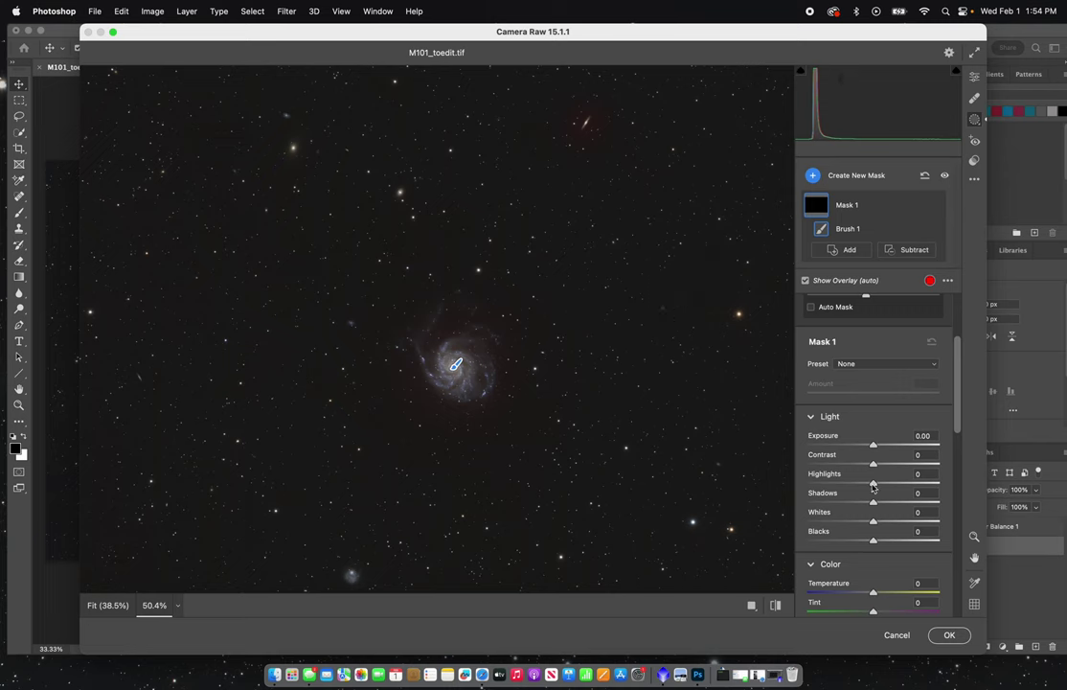
- Set the galaxy mask's highlights to -5 and return to the global adjustments
mouse_move(872, 484)
left_mouse_down()
mouse_move(857, 485)
mouse_move(885, 482)
mouse_move(848, 486)
mouse_move(898, 485)
mouse_move(865, 486)
left_mouse_up()
left_click_drag(864, 484, 869, 485)
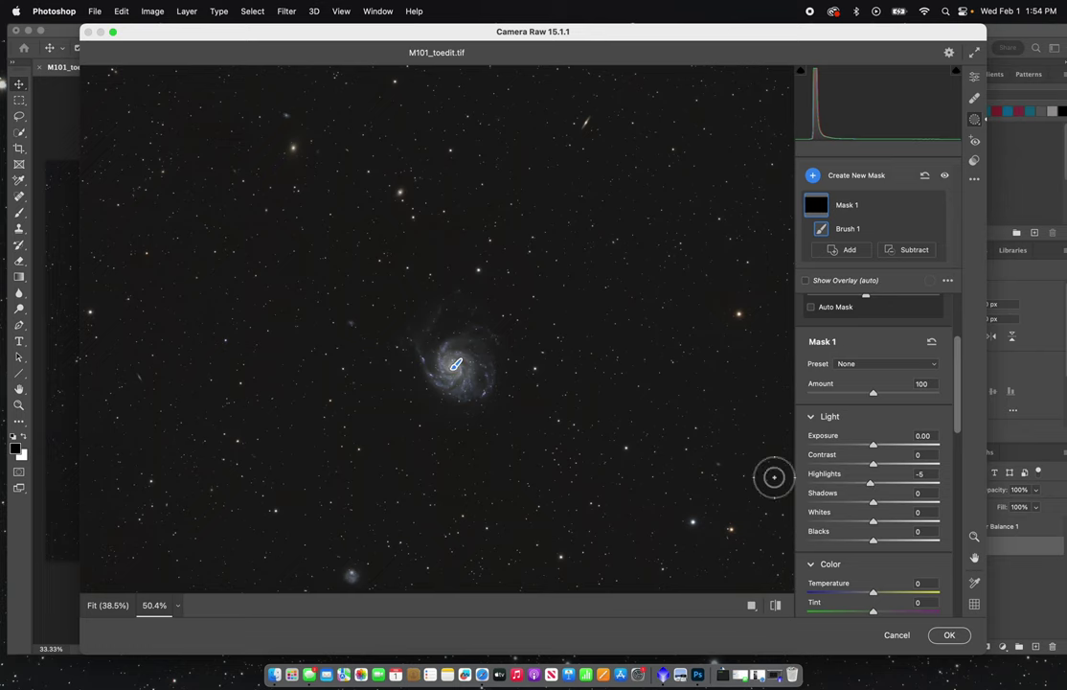
scroll(934, 475, "down", 2)
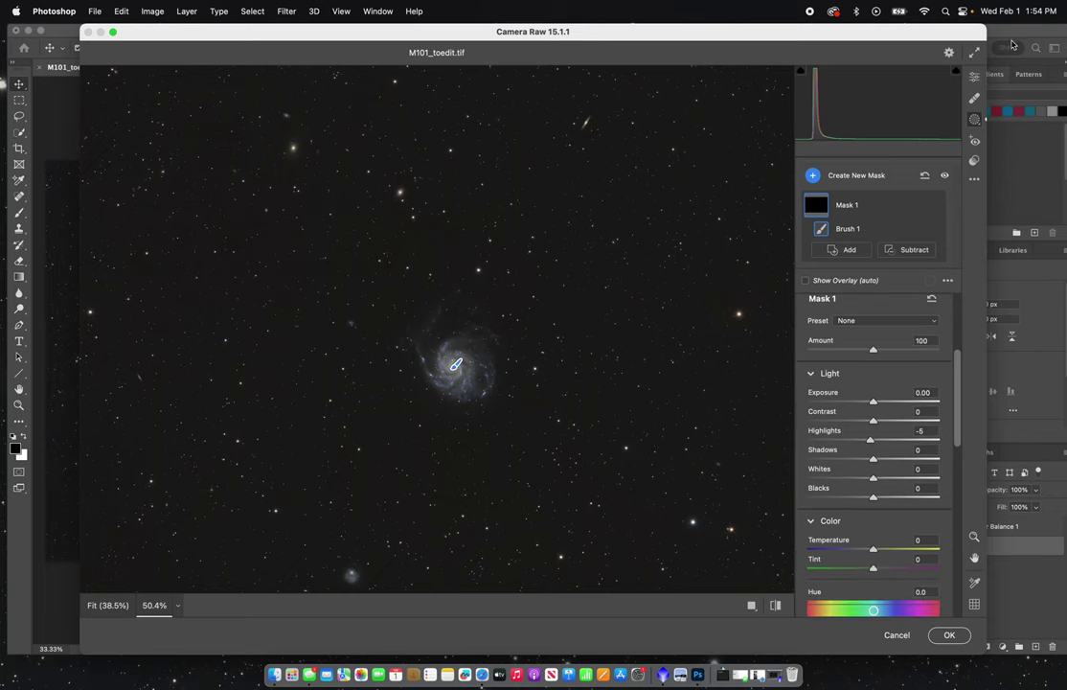
key("z")
- Set the whole image's clarity to +3, vibrance to +10 and saturation to +9, leaving texture at 0
scroll(632, 295, "down", 2)
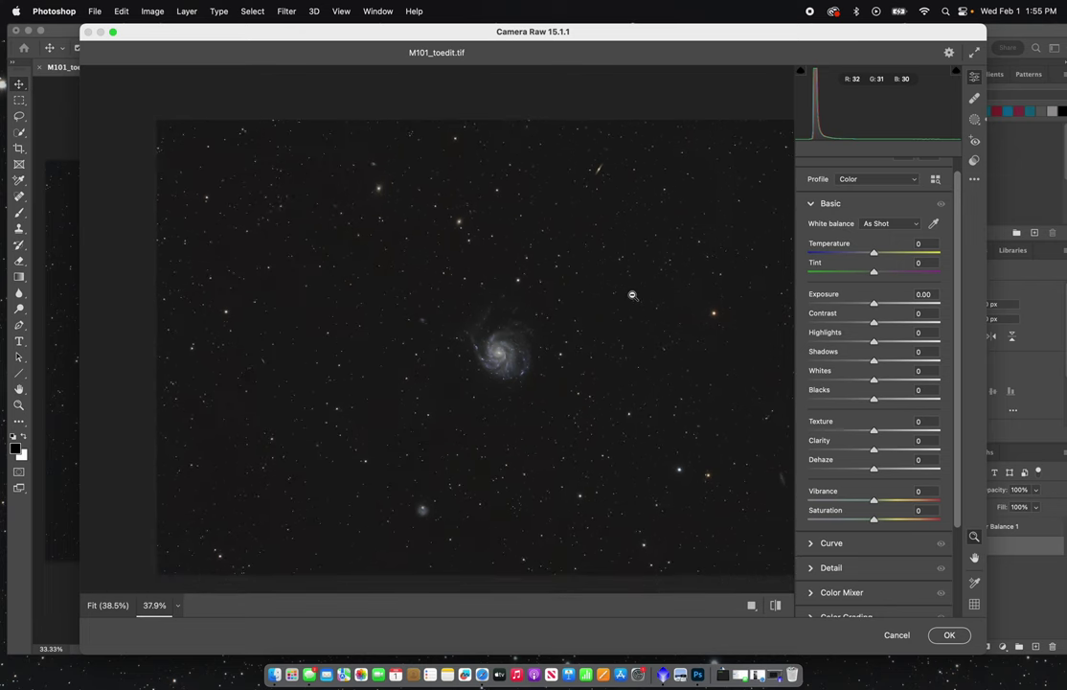
scroll(689, 384, "down", 1)
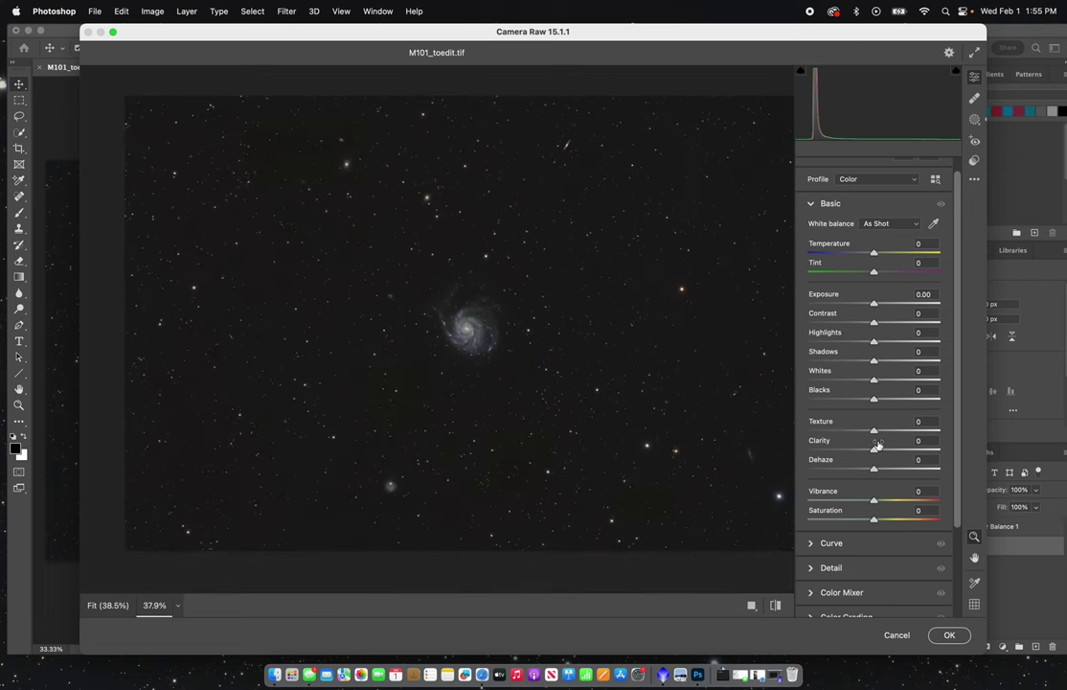
scroll(575, 288, "up", 4)
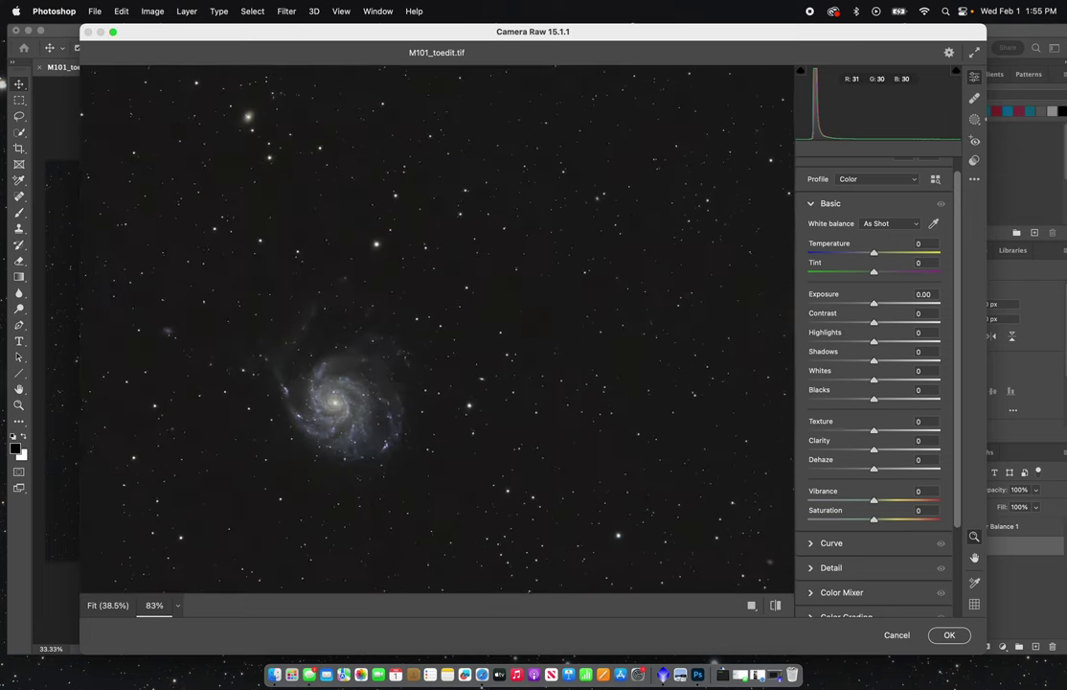
scroll(401, 358, "down", 2)
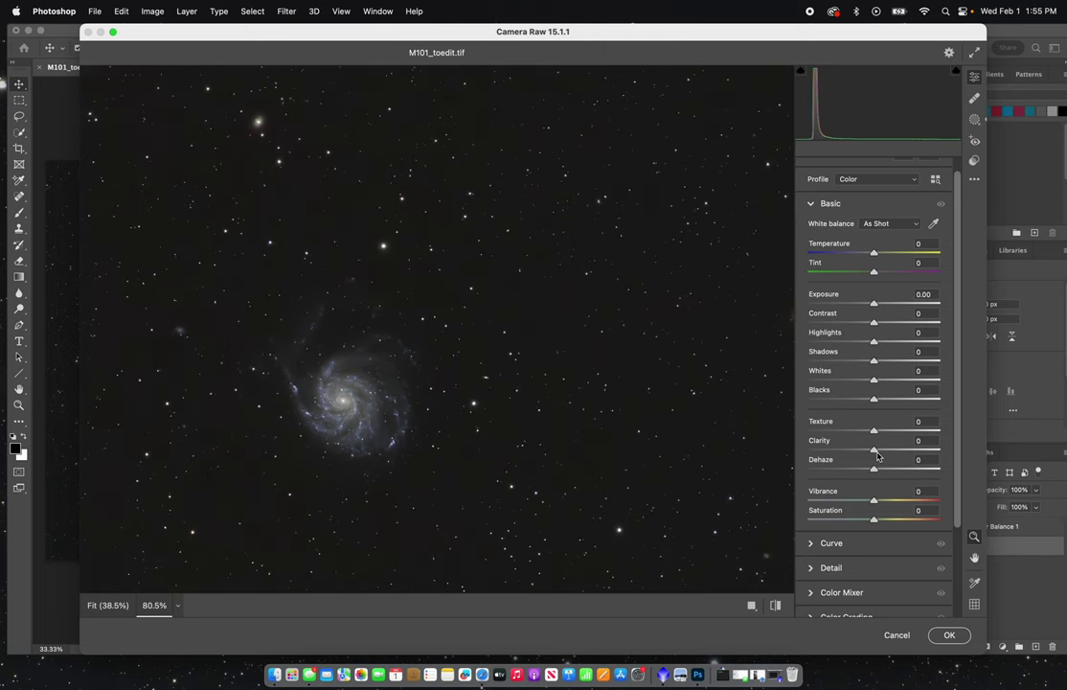
mouse_move(874, 450)
left_mouse_down()
mouse_move(935, 448)
mouse_move(882, 450)
left_mouse_up()
left_click_drag(873, 433, 908, 433)
double_click(908, 433)
mouse_move(873, 500)
left_mouse_down()
mouse_move(885, 502)
mouse_move(883, 521)
left_mouse_up()
- Set the image's sharpening to 20
scroll(905, 446, "down", 3)
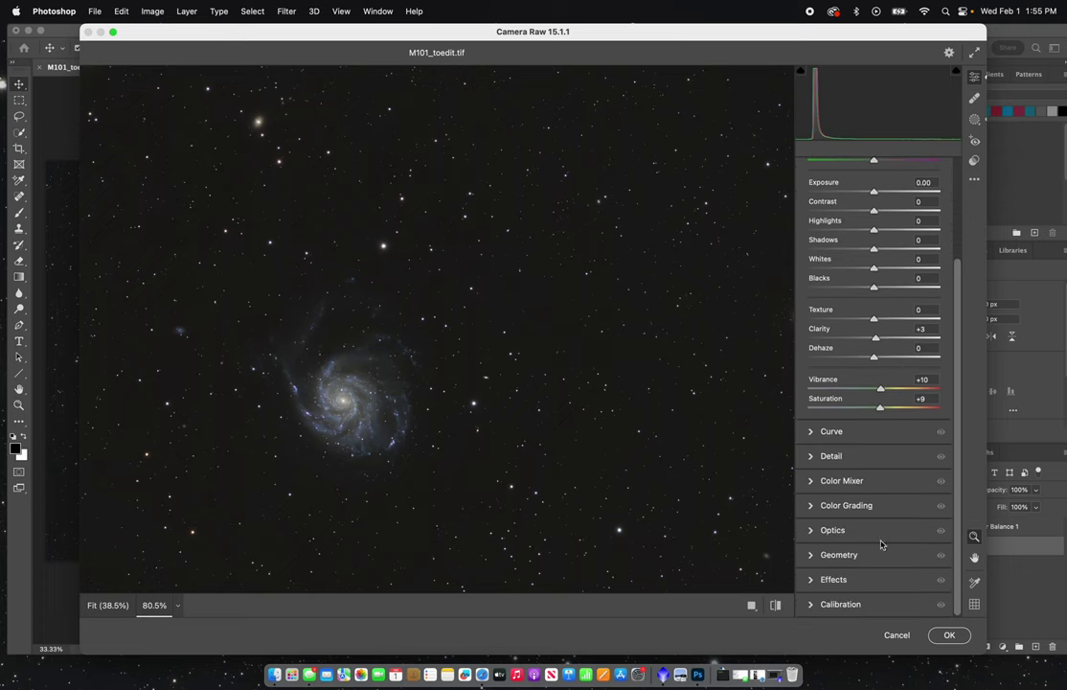
left_click(814, 456)
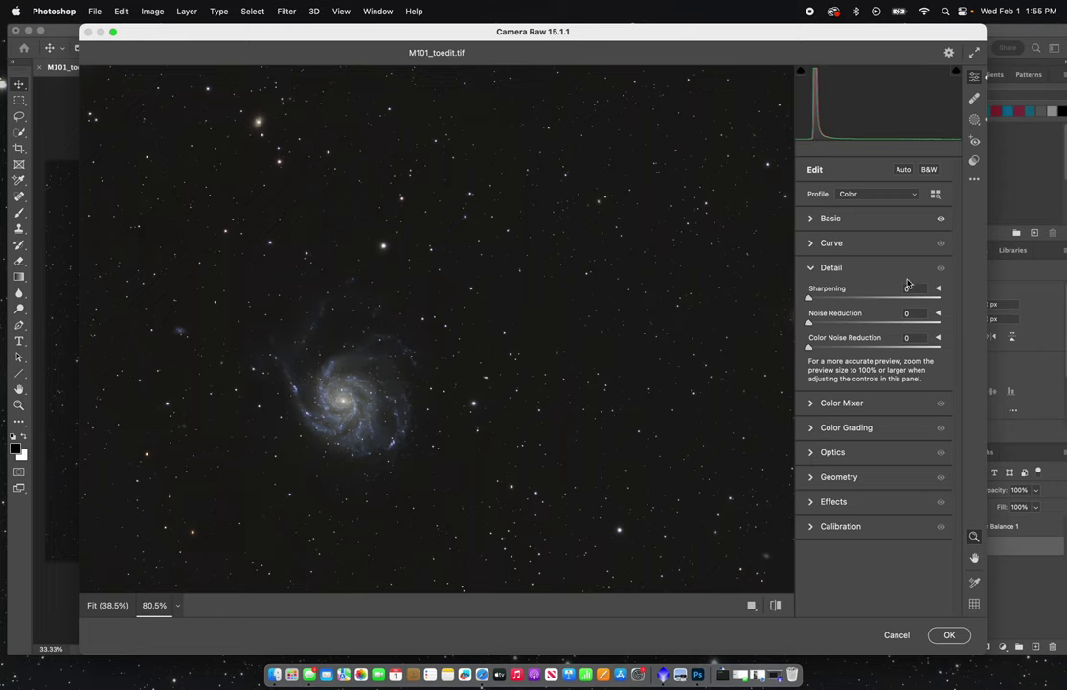
type("2")
left_click(582, 312)
left_click(581, 312)
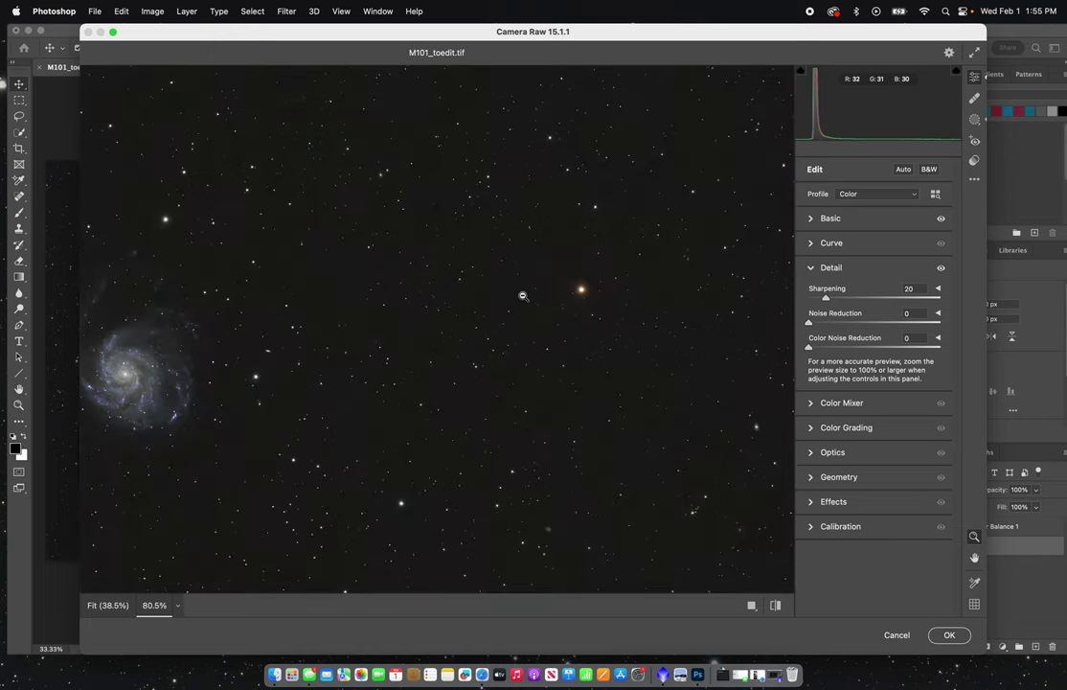
- Set color noise reduction to 15 and check its effect on the background sky and stars
scroll(353, 299, "left", 4)
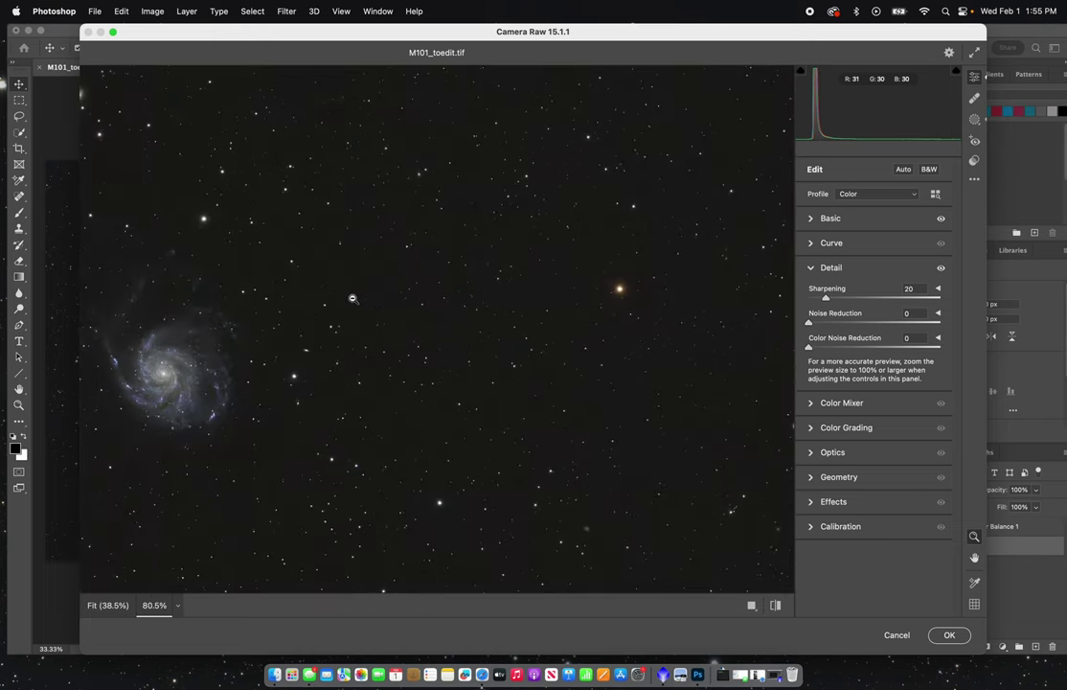
scroll(352, 298, "left", 5)
scroll(407, 298, "up", 6)
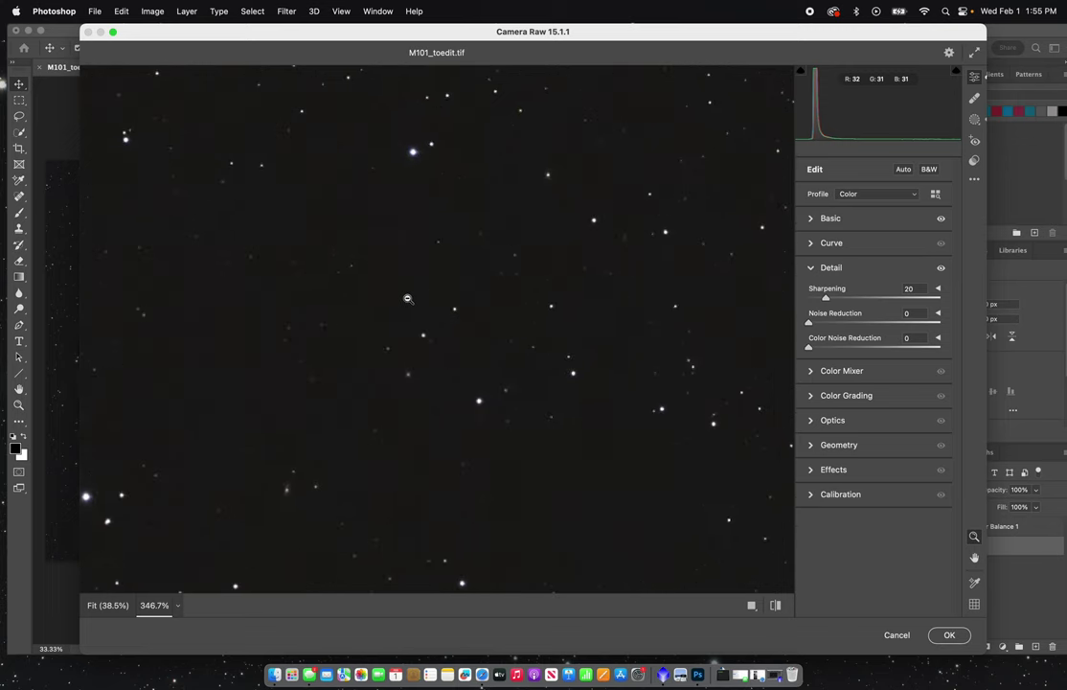
scroll(407, 299, "down", 3)
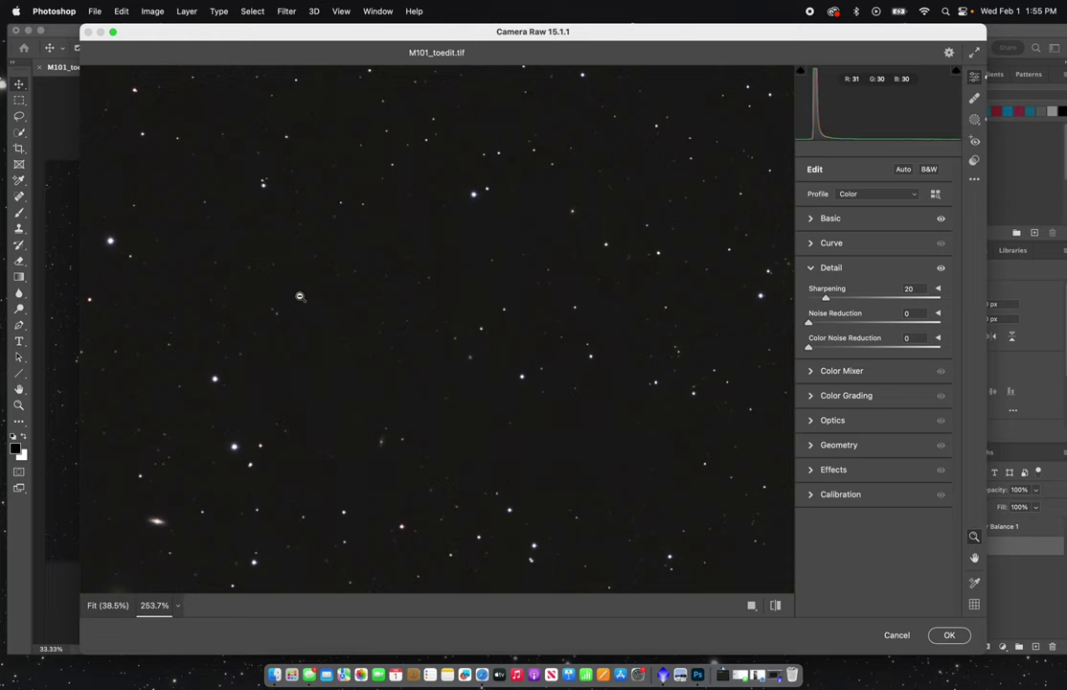
scroll(296, 297, "up", 4)
scroll(296, 298, "down", 2)
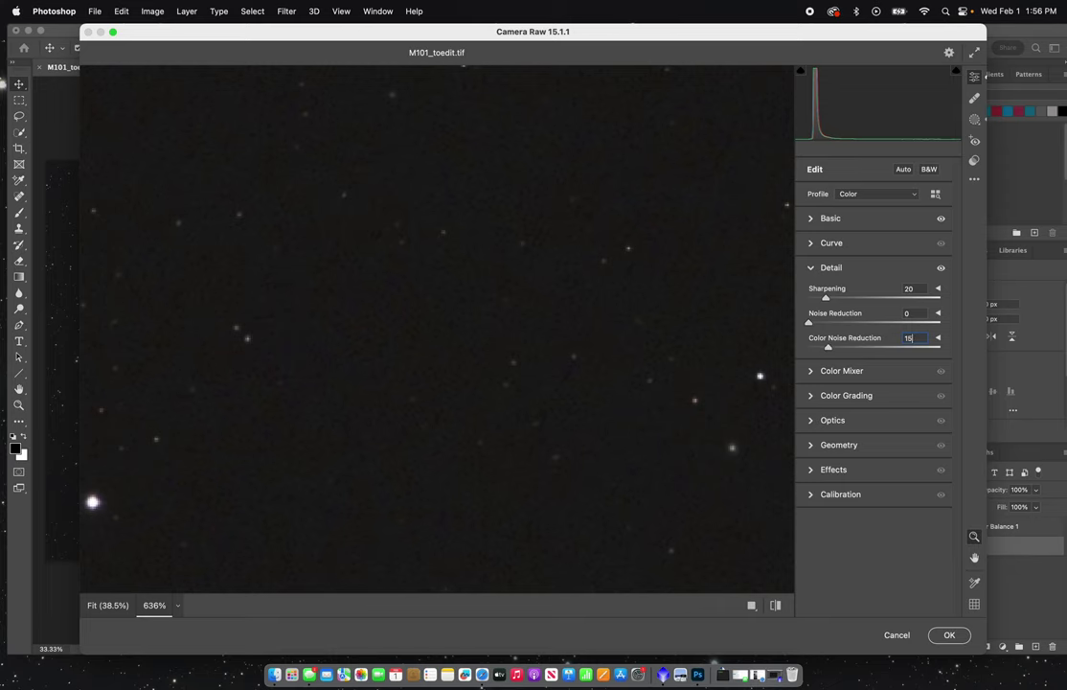
scroll(416, 357, "down", 1)
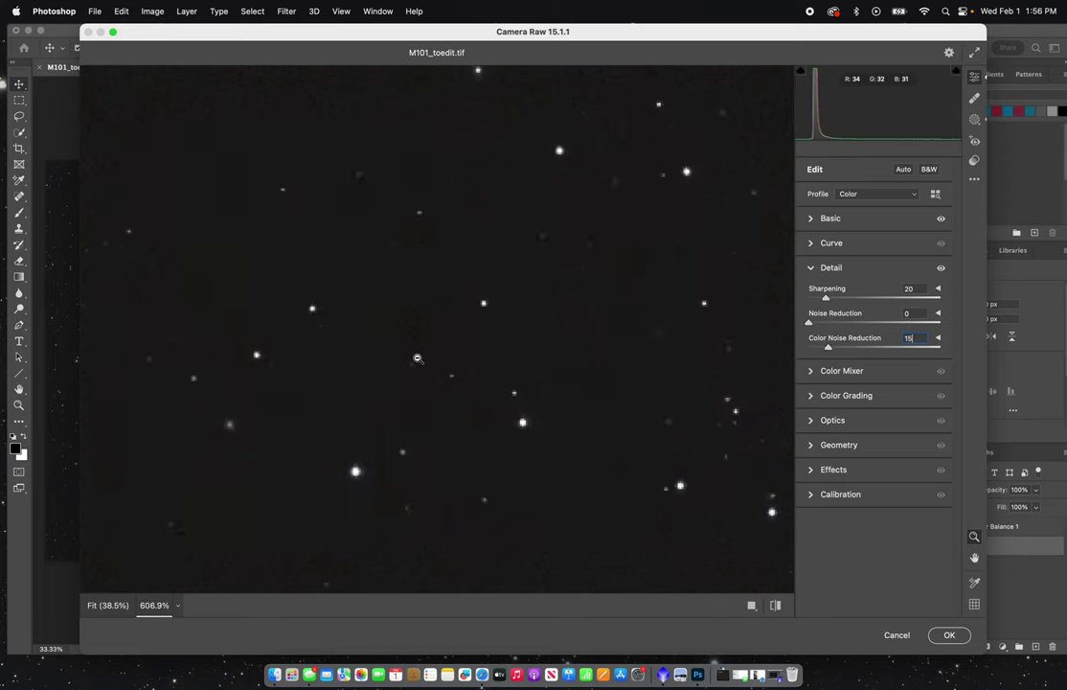
scroll(417, 357, "down", 10)
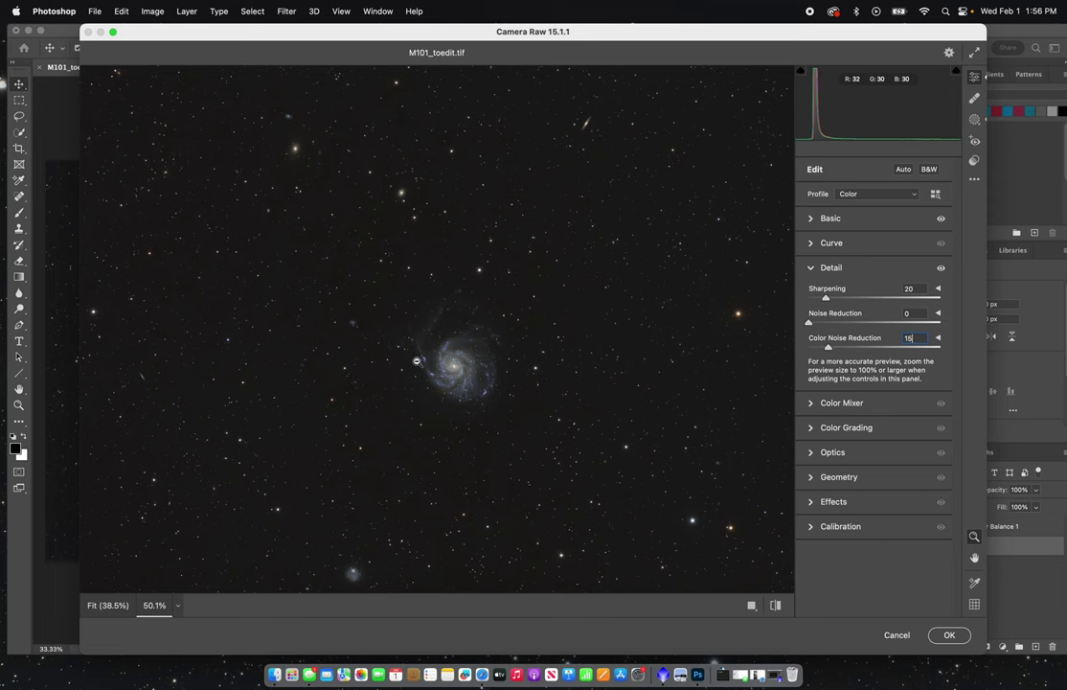
scroll(417, 361, "down", 1)
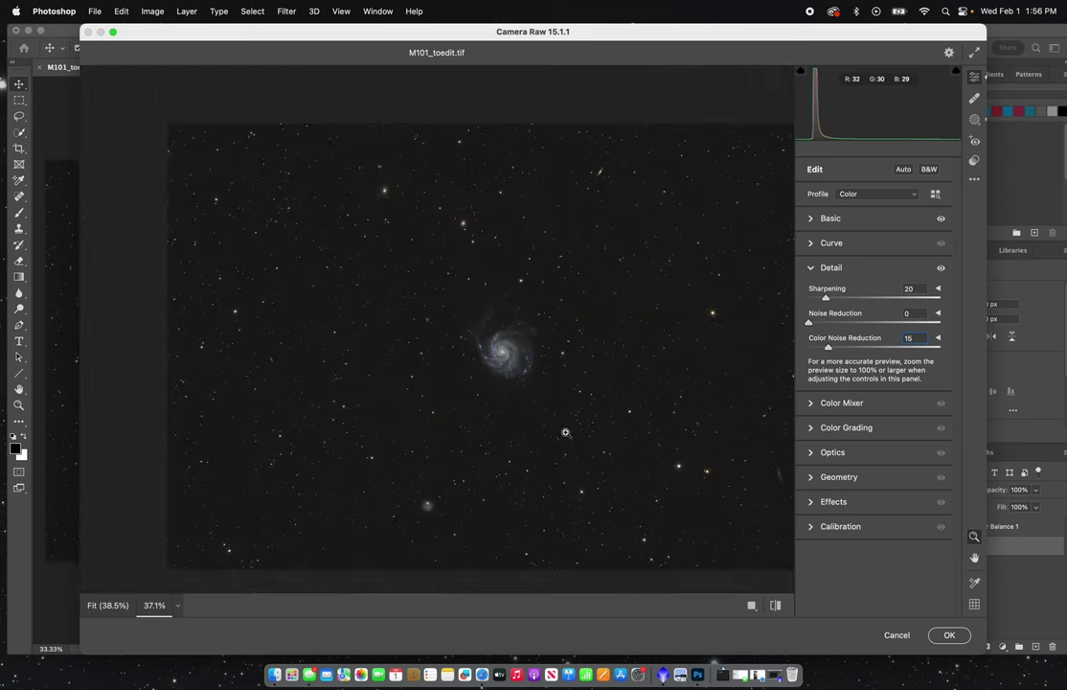
- Set the whole image's optics distortion correction to +2 and apply the Camera Raw edits to the layer
left_click(809, 452)
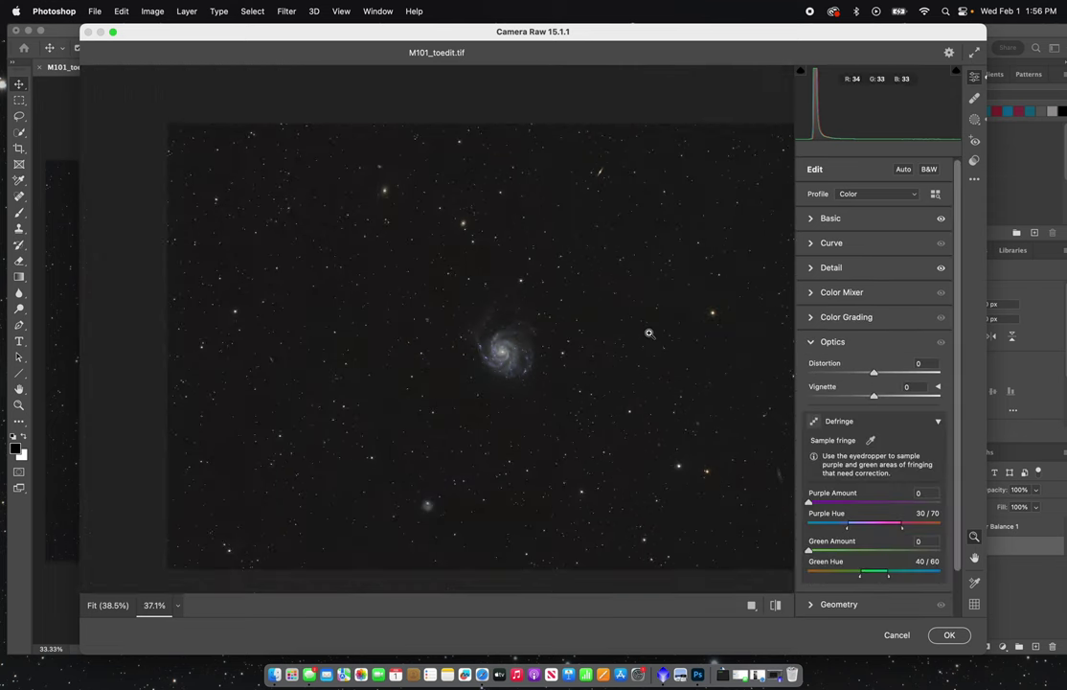
scroll(649, 332, "down", 2)
scroll(648, 332, "up", 1)
scroll(649, 332, "up", 2)
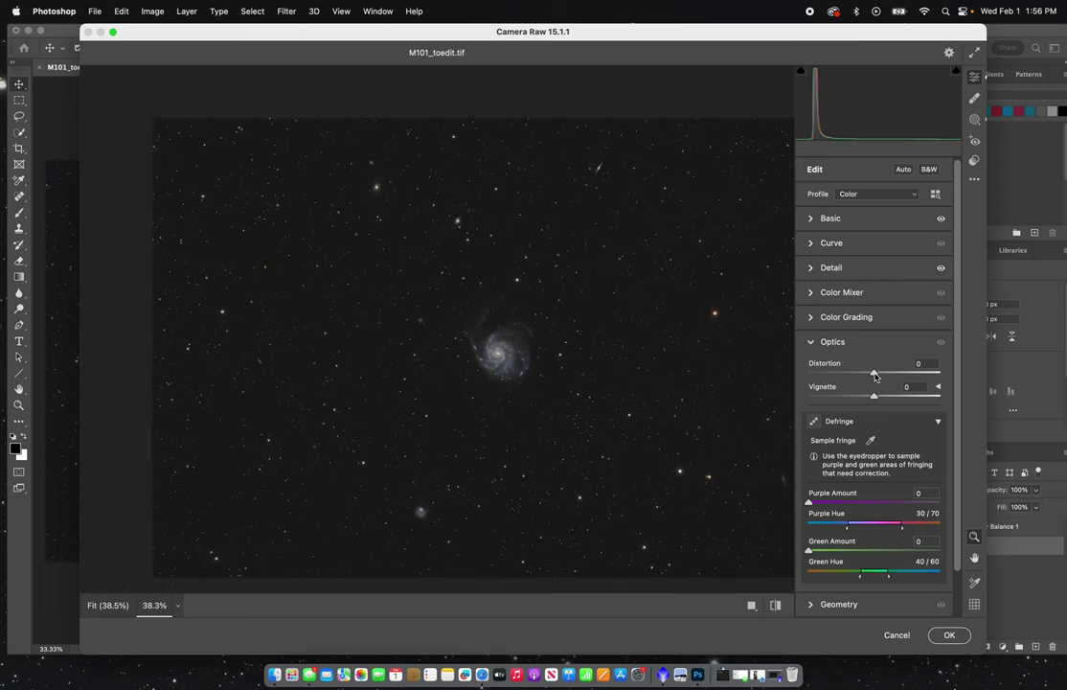
left_click_drag(873, 376, 873, 376)
scroll(538, 289, "down", 2)
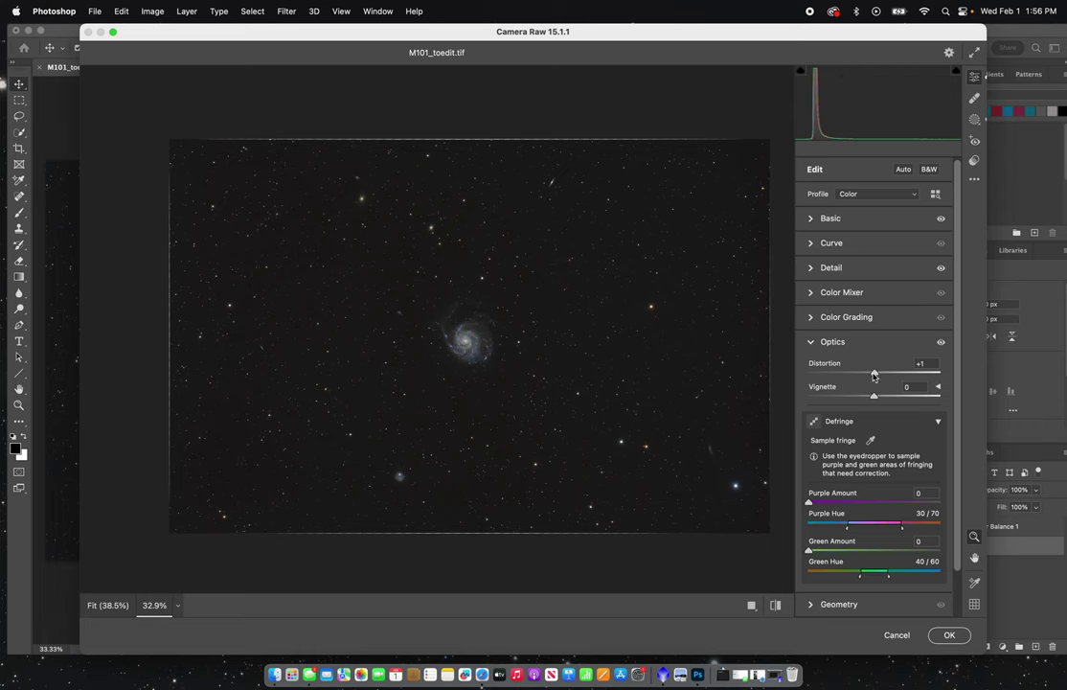
left_click_drag(873, 374, 875, 373)
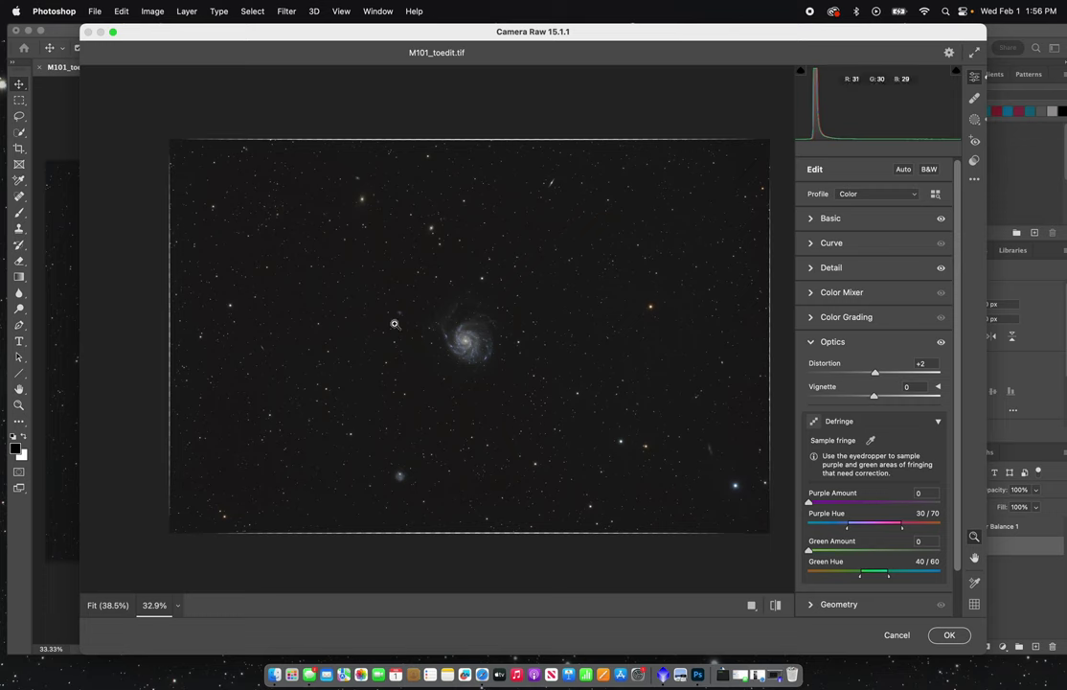
left_click(949, 634)
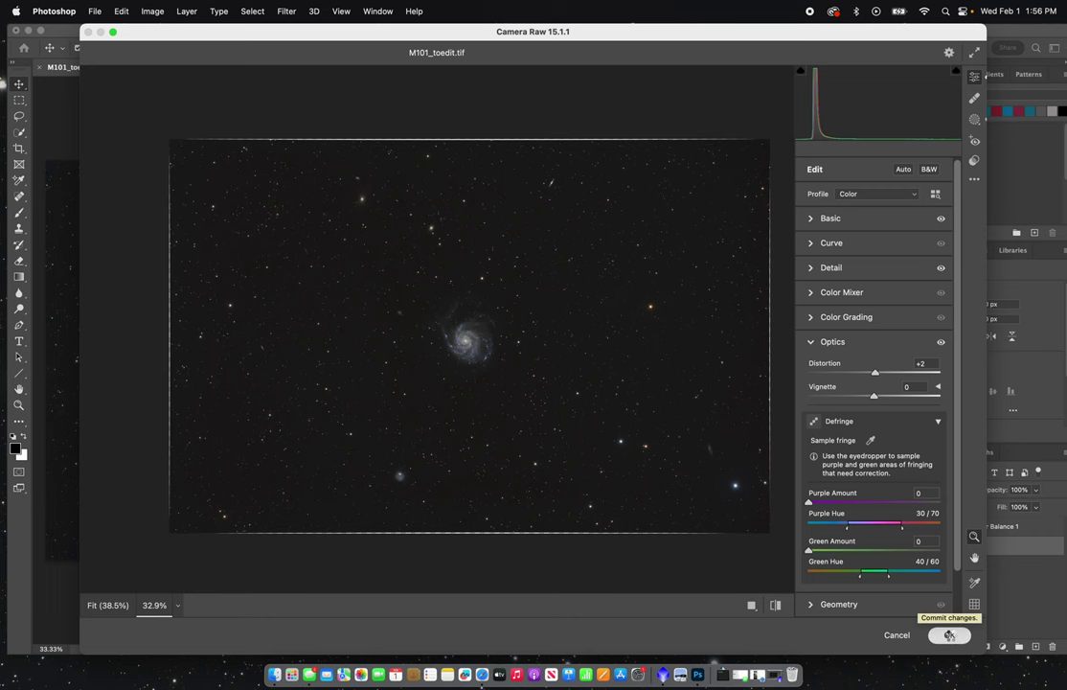
- Crop the image slightly inside all four edges at the original ratio to remove the bright border lines
key("super+0")
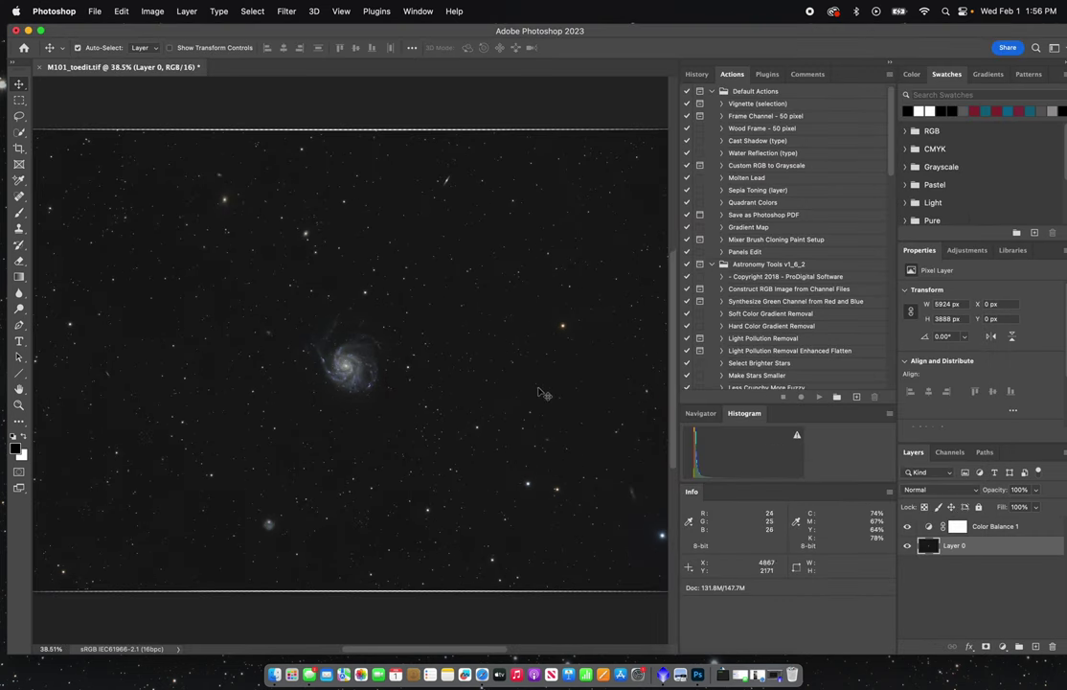
key("super+minus")
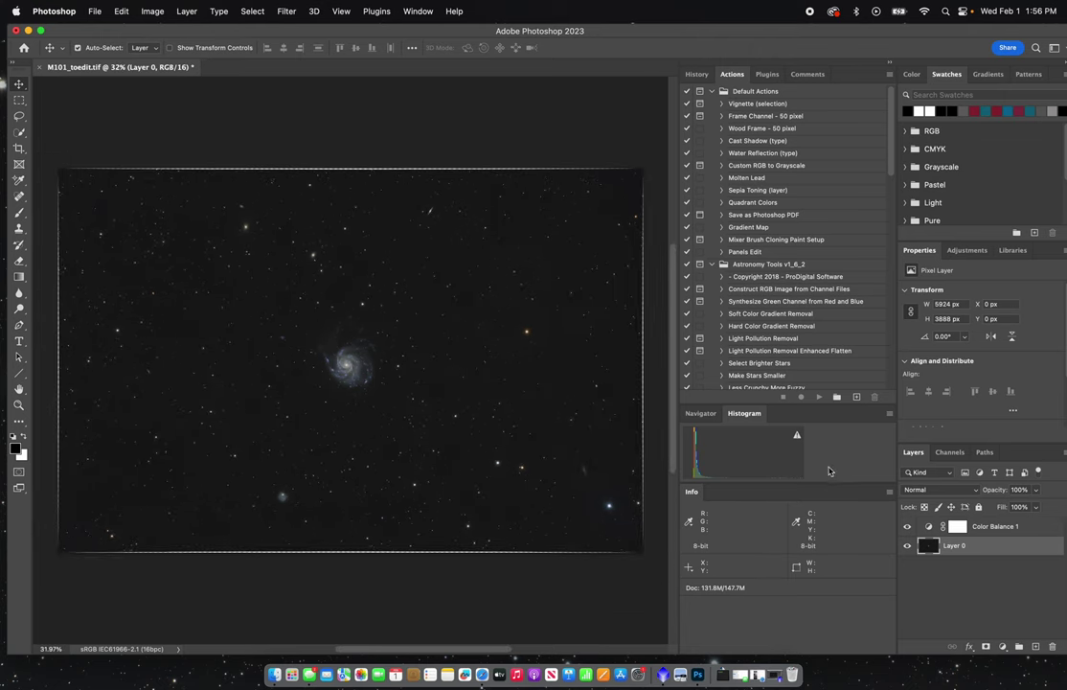
left_click(19, 147)
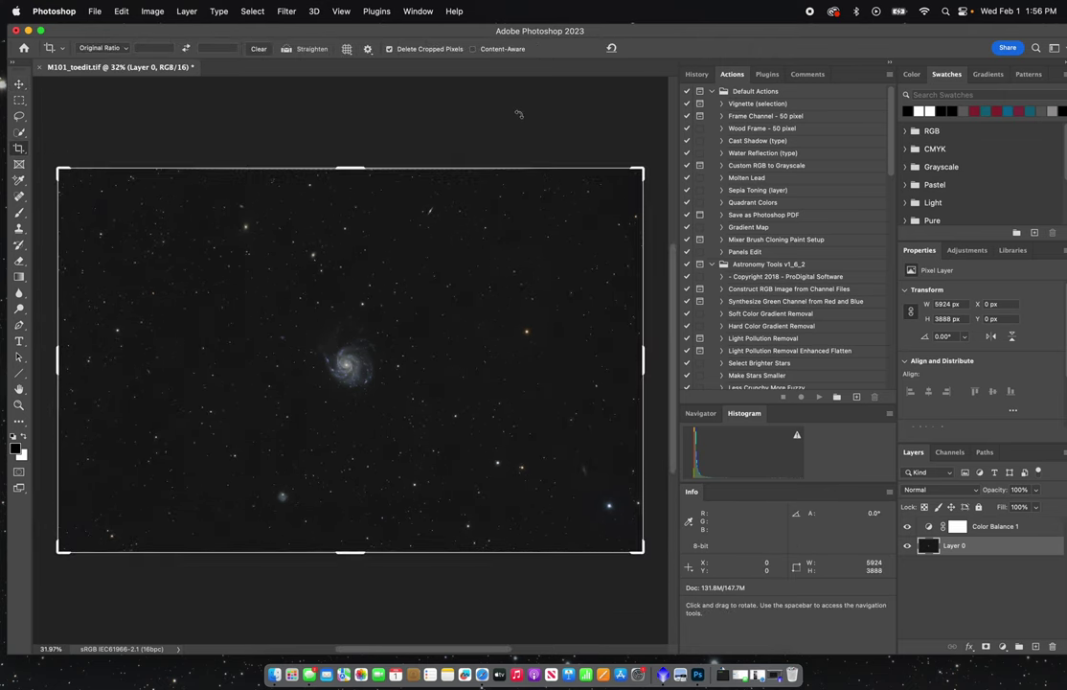
scroll(360, 182, "up", 5)
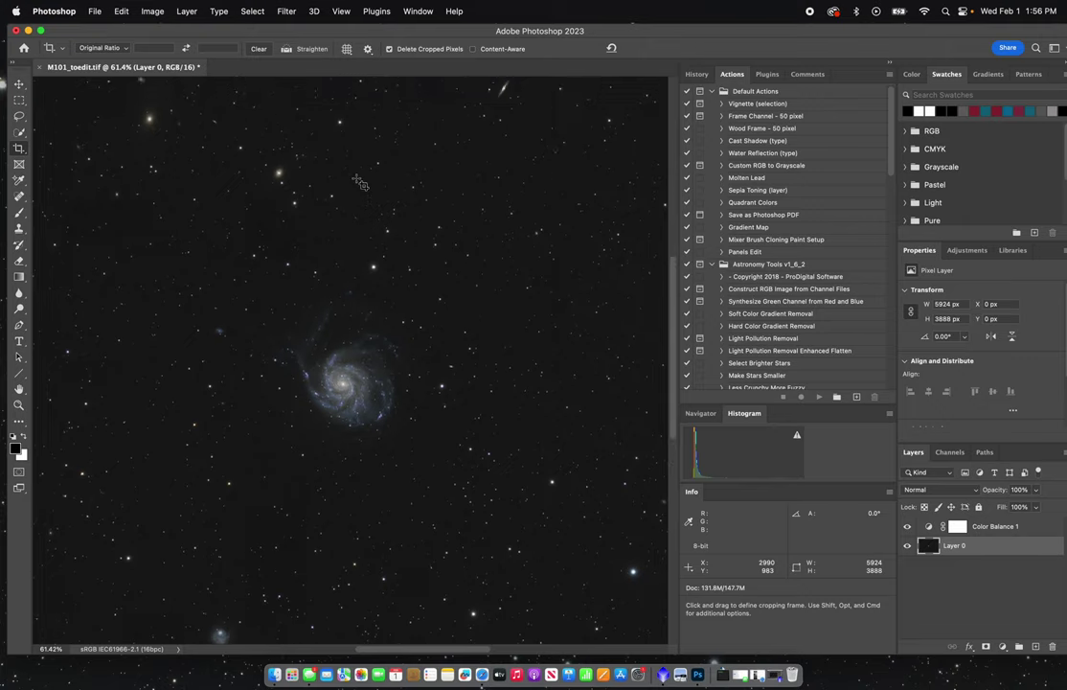
left_click_drag(360, 182, 259, 488)
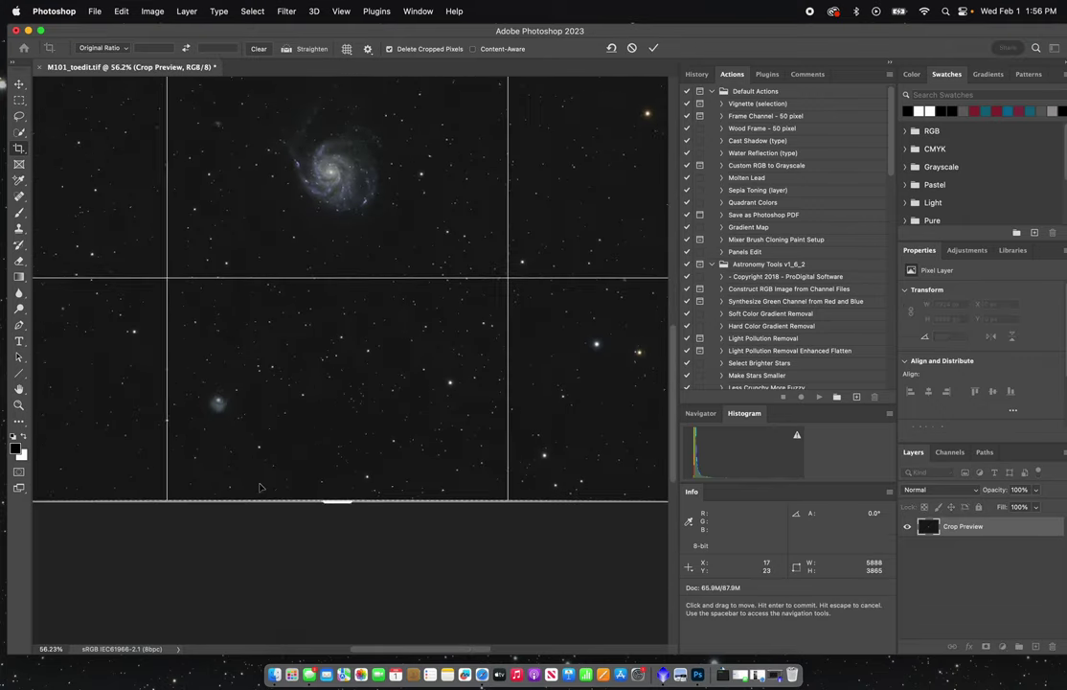
scroll(259, 487, "up", 8)
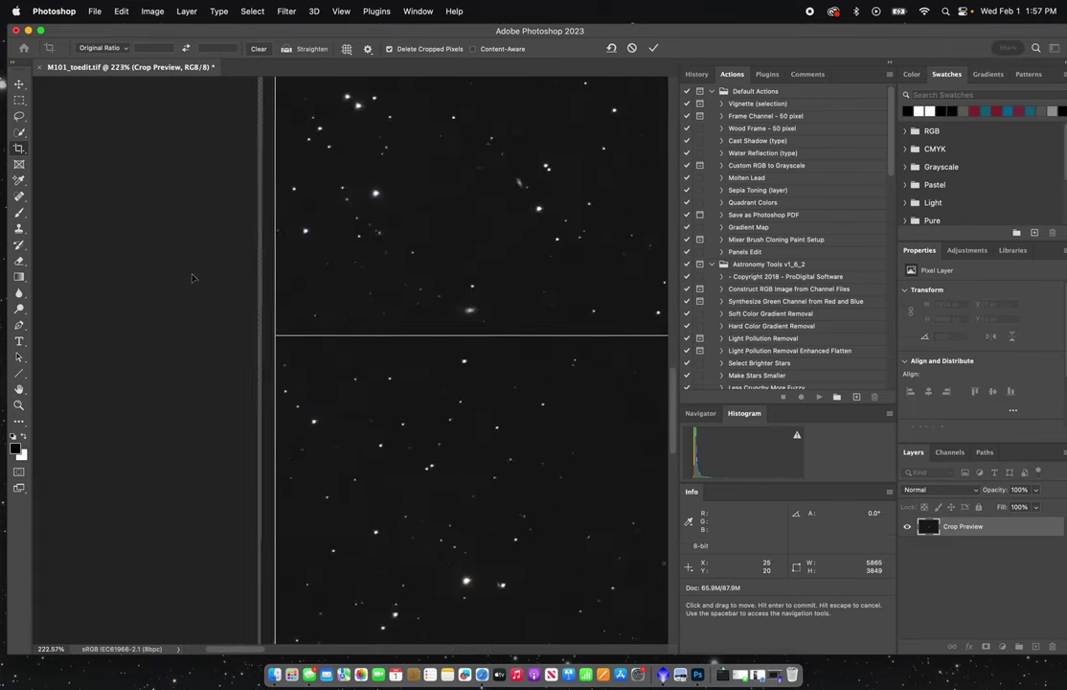
scroll(192, 278, "down", 8)
key("Escape")
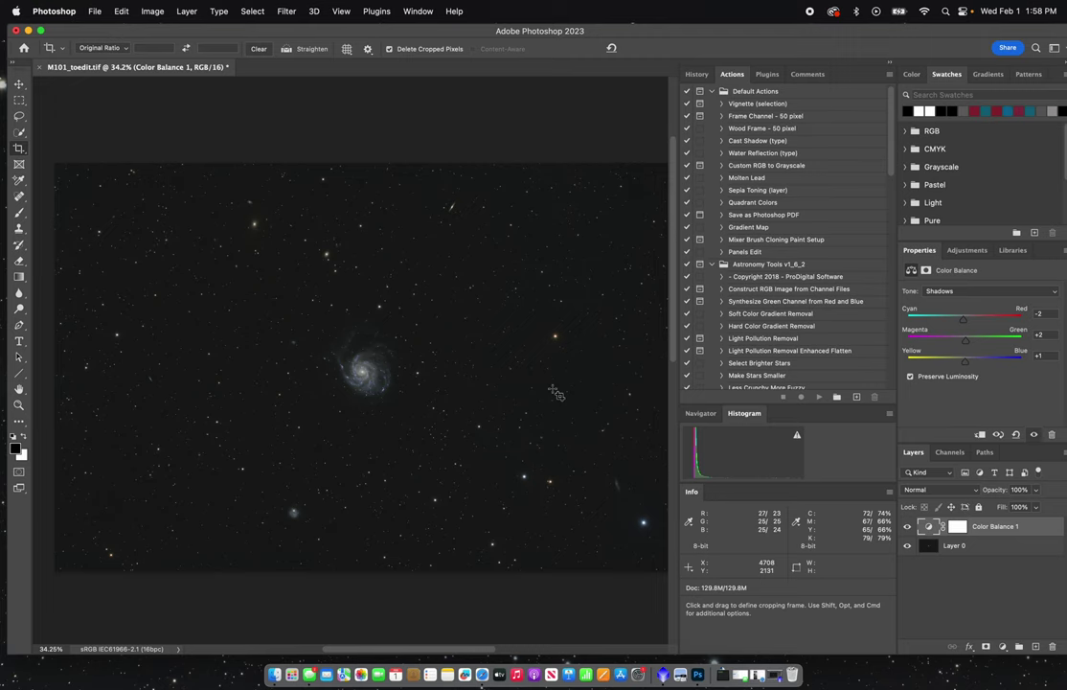
- Examine the cropped image up close and as a whole, checking the spiral galaxy's arms, the small background galaxies and the sky
scroll(383, 182, "up", 3)
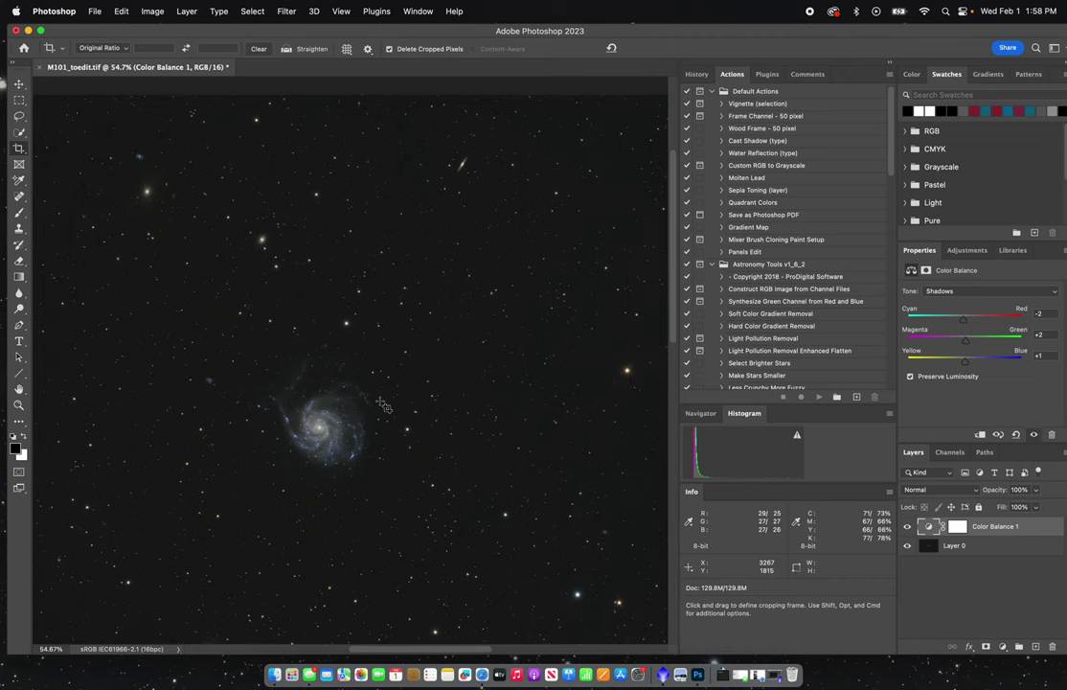
scroll(383, 407, "up", 5)
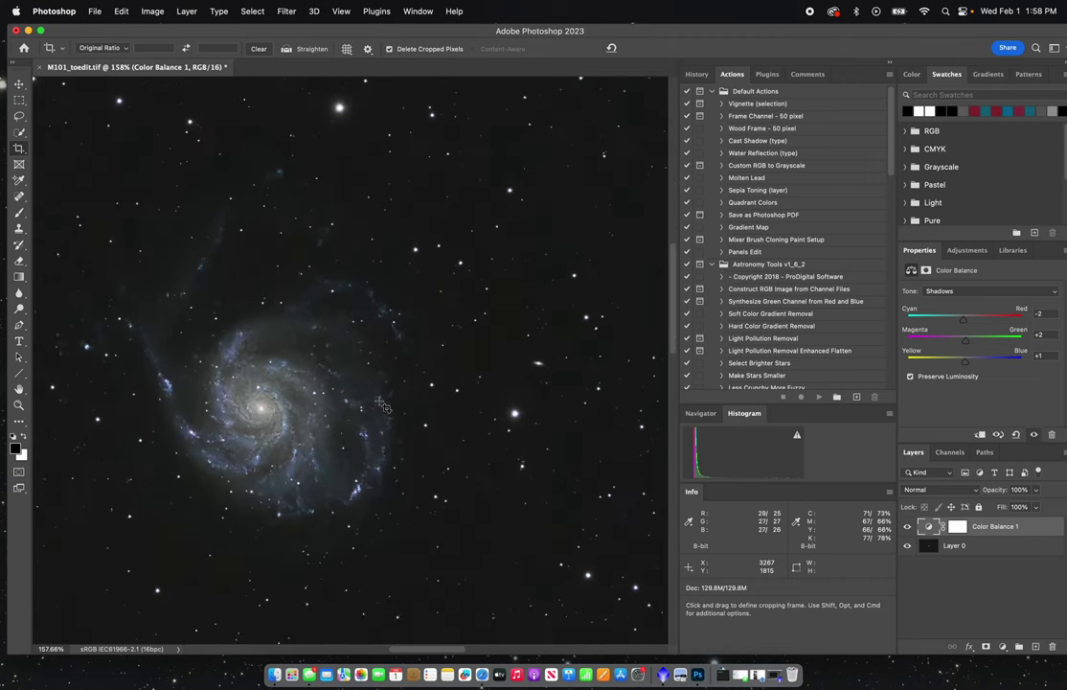
scroll(383, 407, "down", 2)
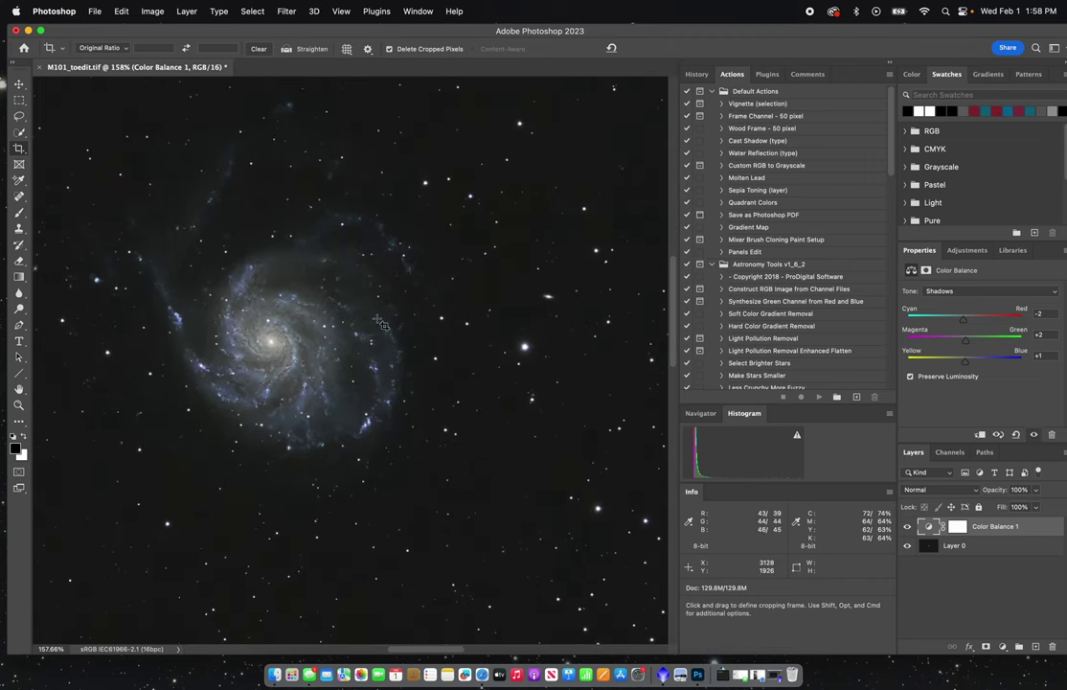
scroll(381, 324, "down", 3)
scroll(369, 333, "up", 3)
scroll(217, 366, "down", 3)
scroll(273, 359, "up", 5)
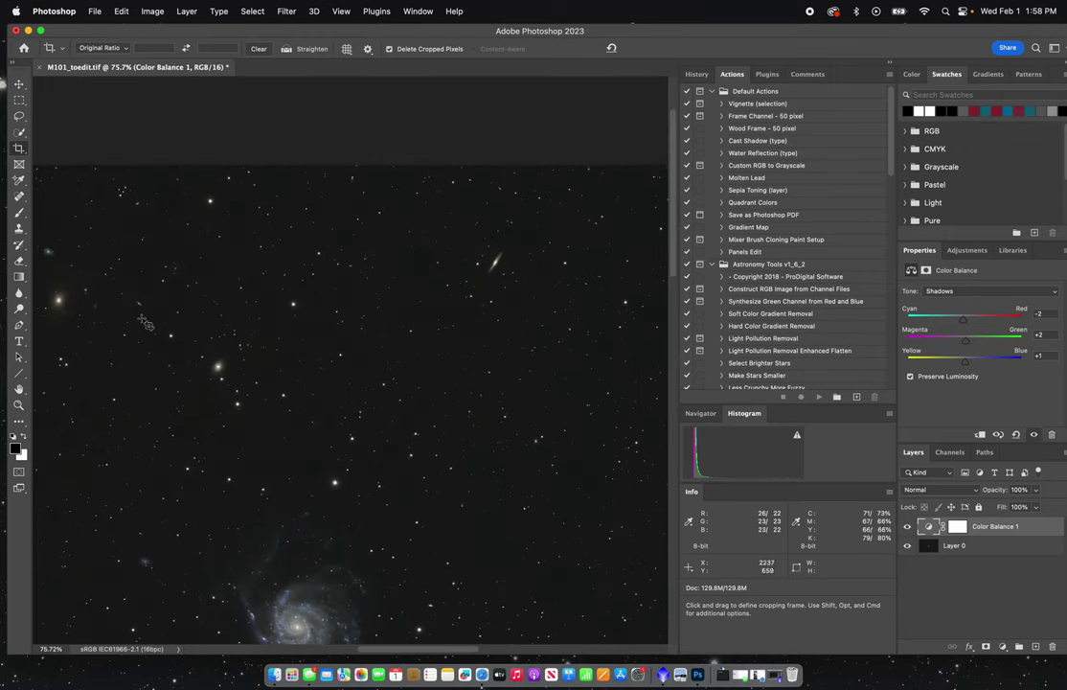
scroll(154, 326, "down", 5)
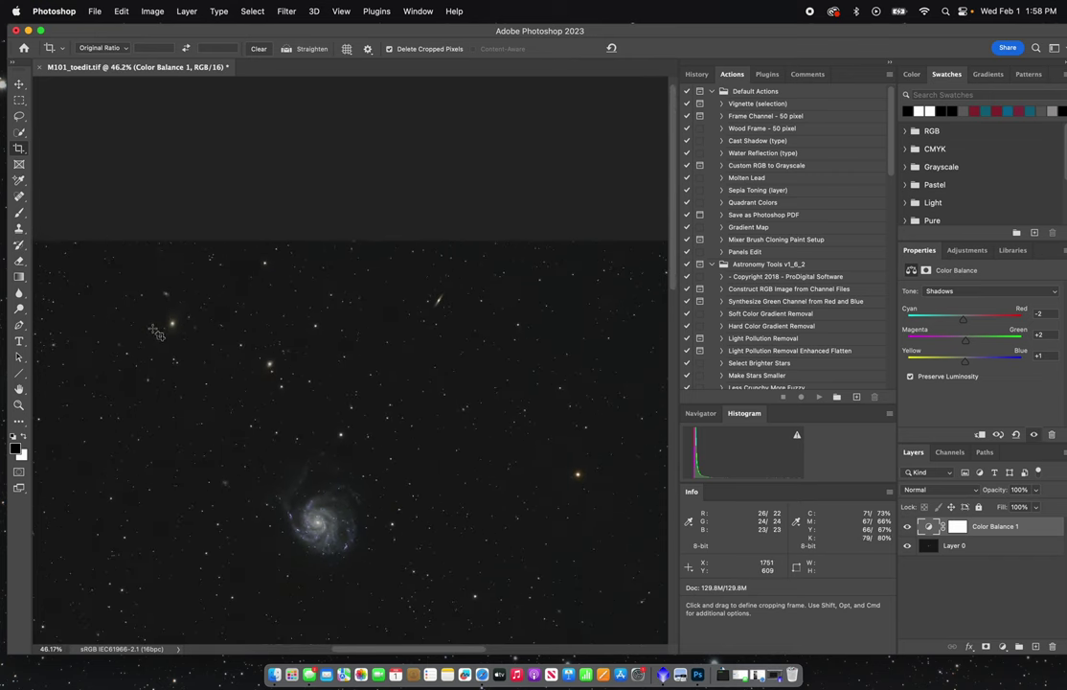
scroll(153, 330, "down", 2)
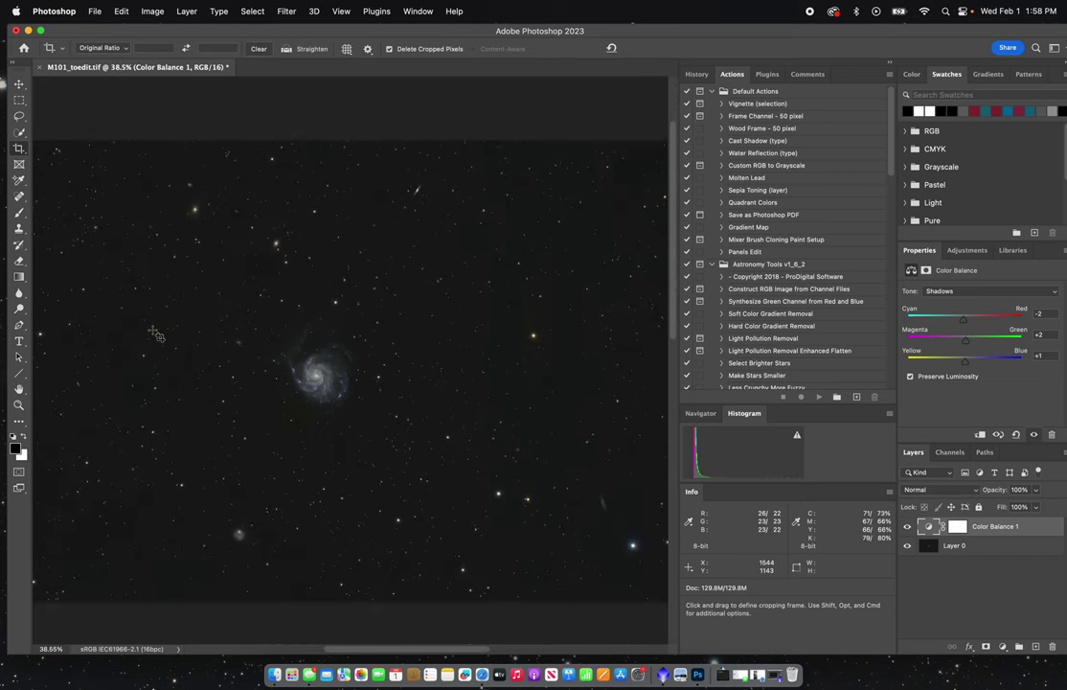
scroll(156, 341, "down", 2)
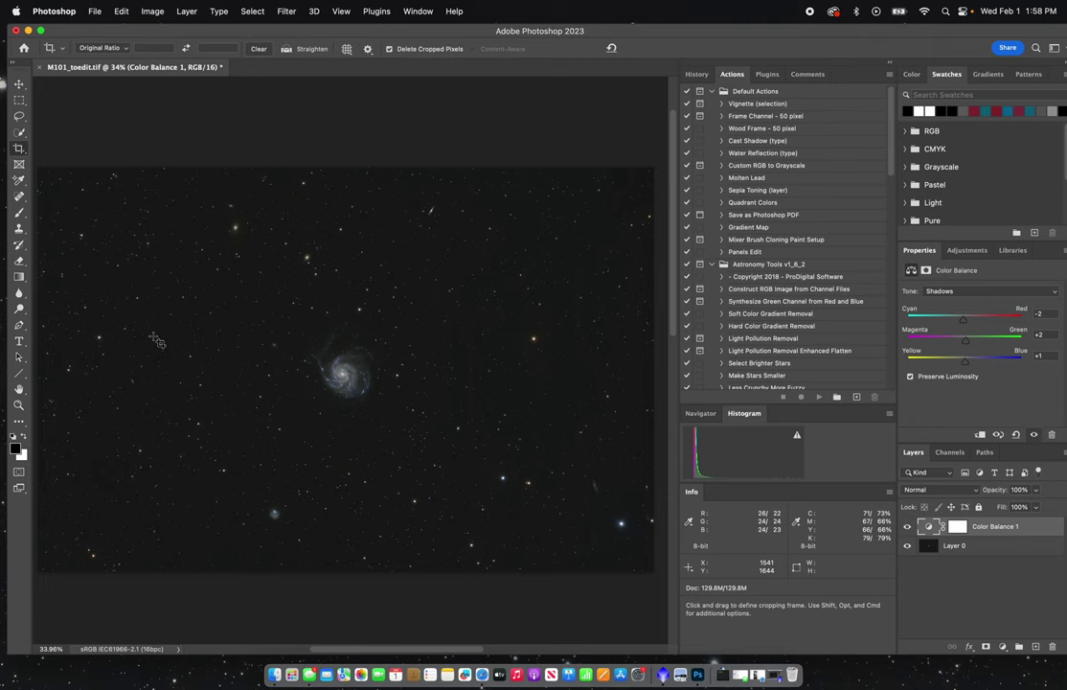
scroll(156, 341, "down", 1)
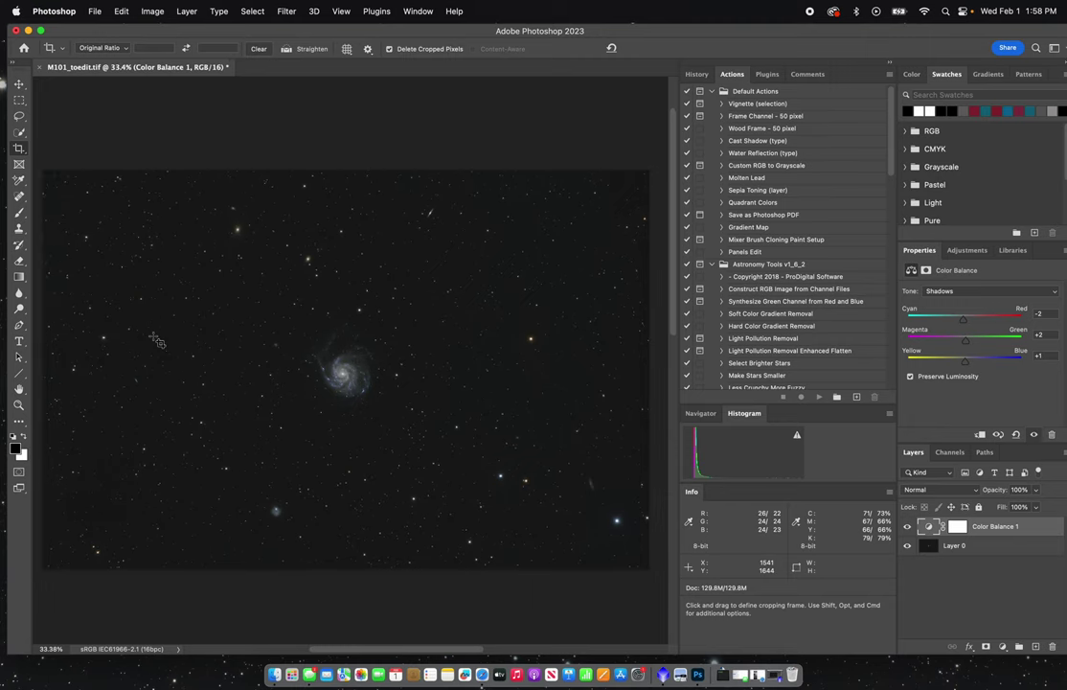